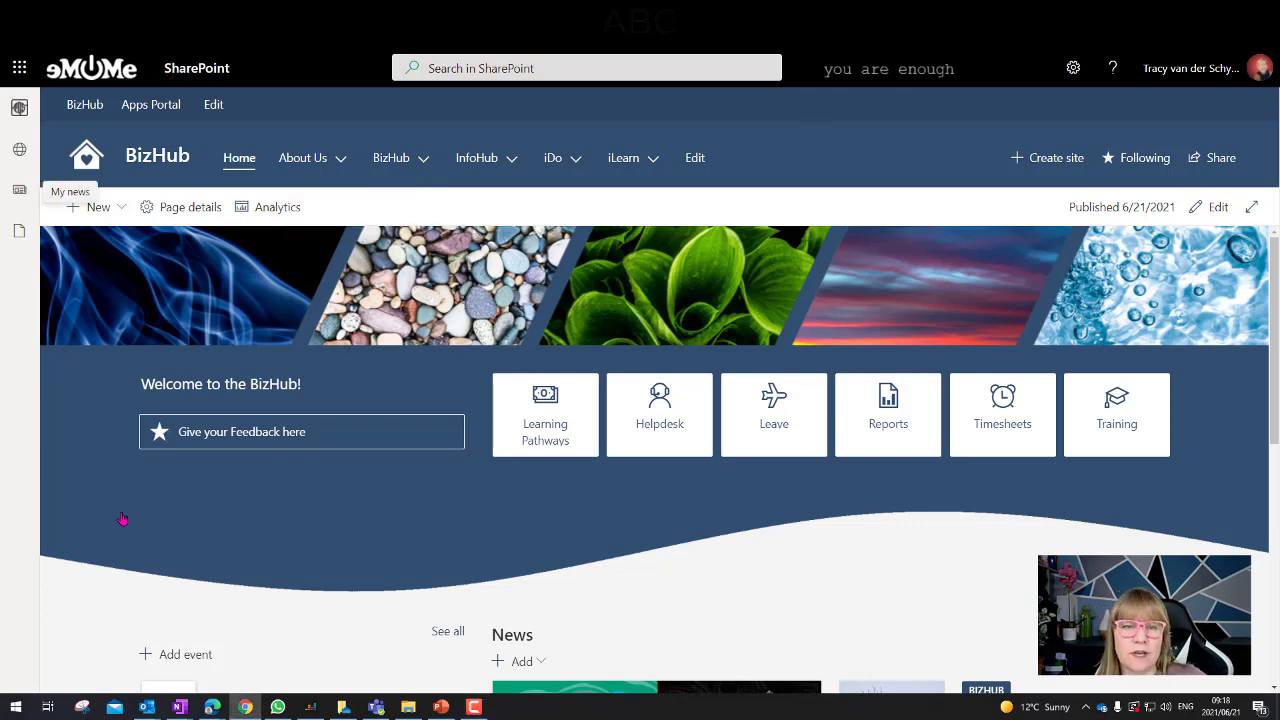
# Look over the News section and the My News feed on the BizHub home page, and start a new news post.
pyautogui.scroll(-5, 110, 517)
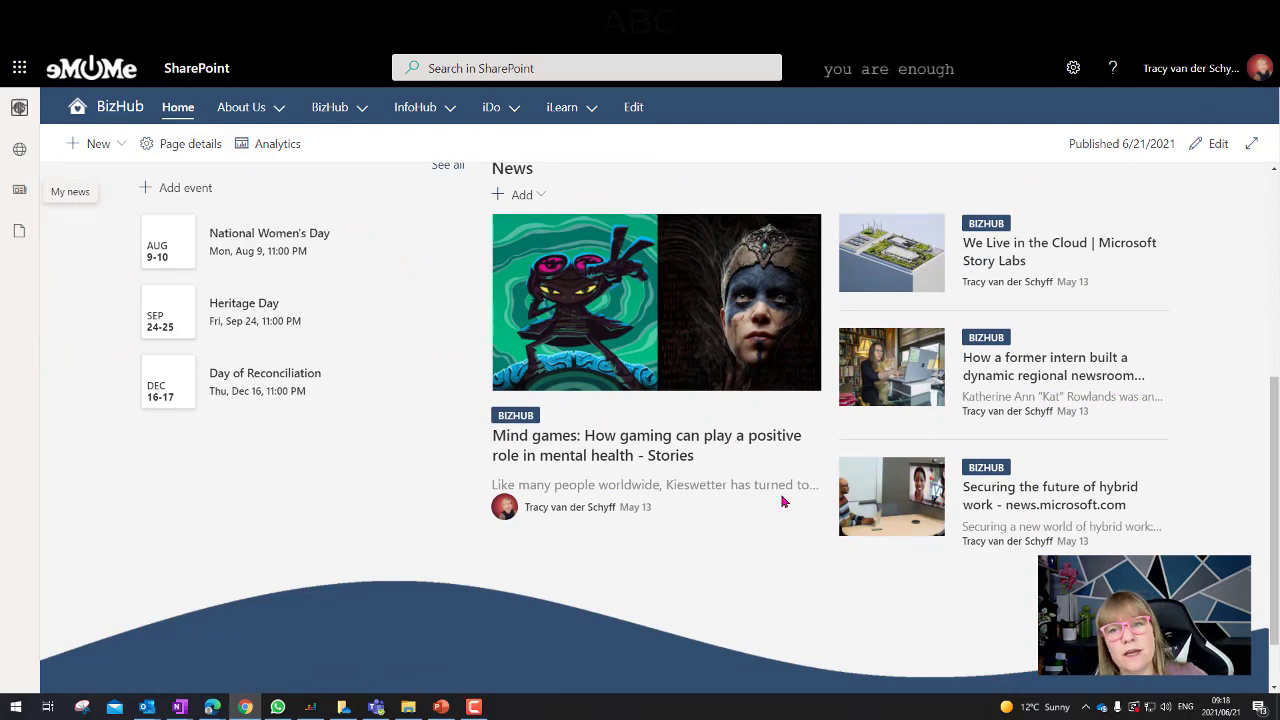
pyautogui.scroll(1, 714, 517)
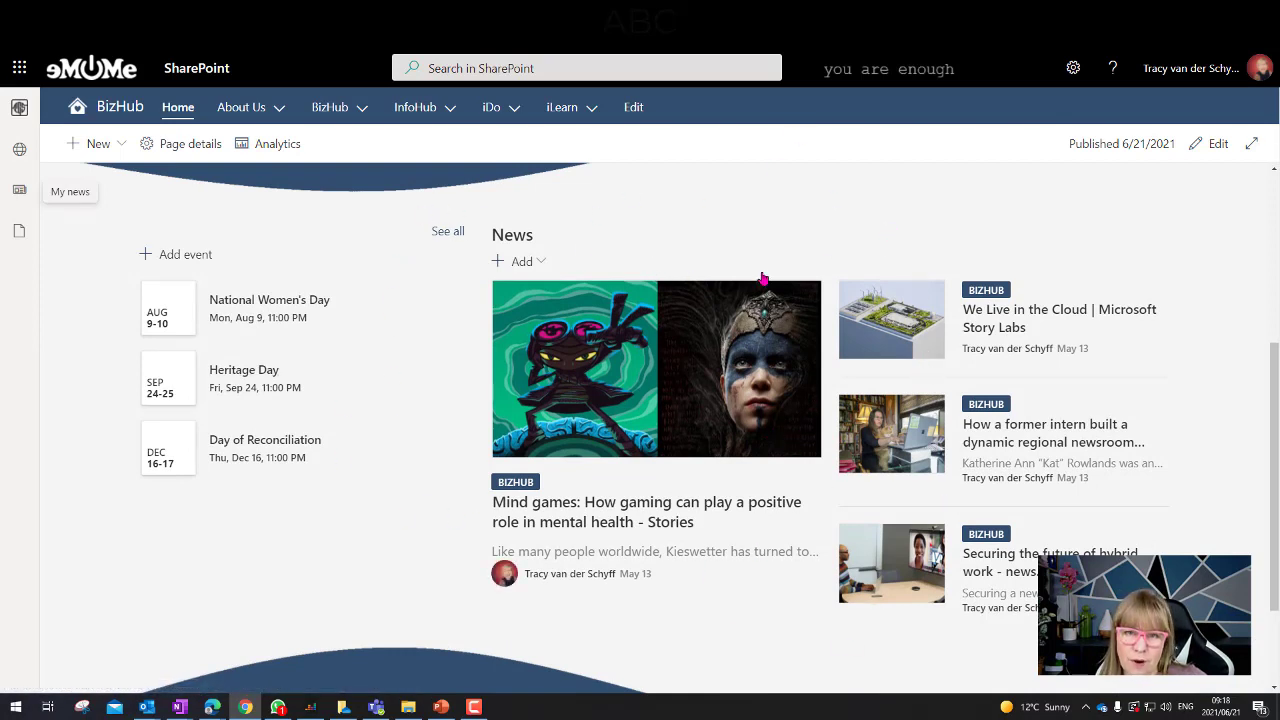
pyautogui.click(544, 262)
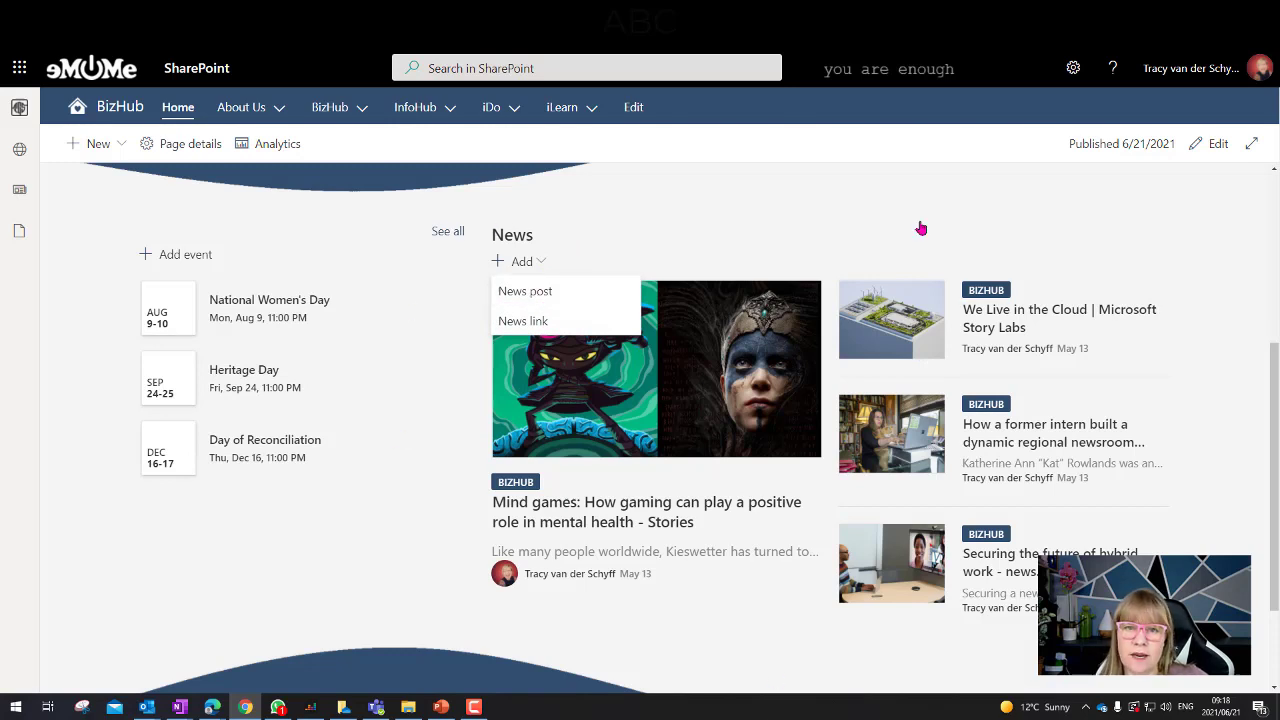
pyautogui.click(19, 190)
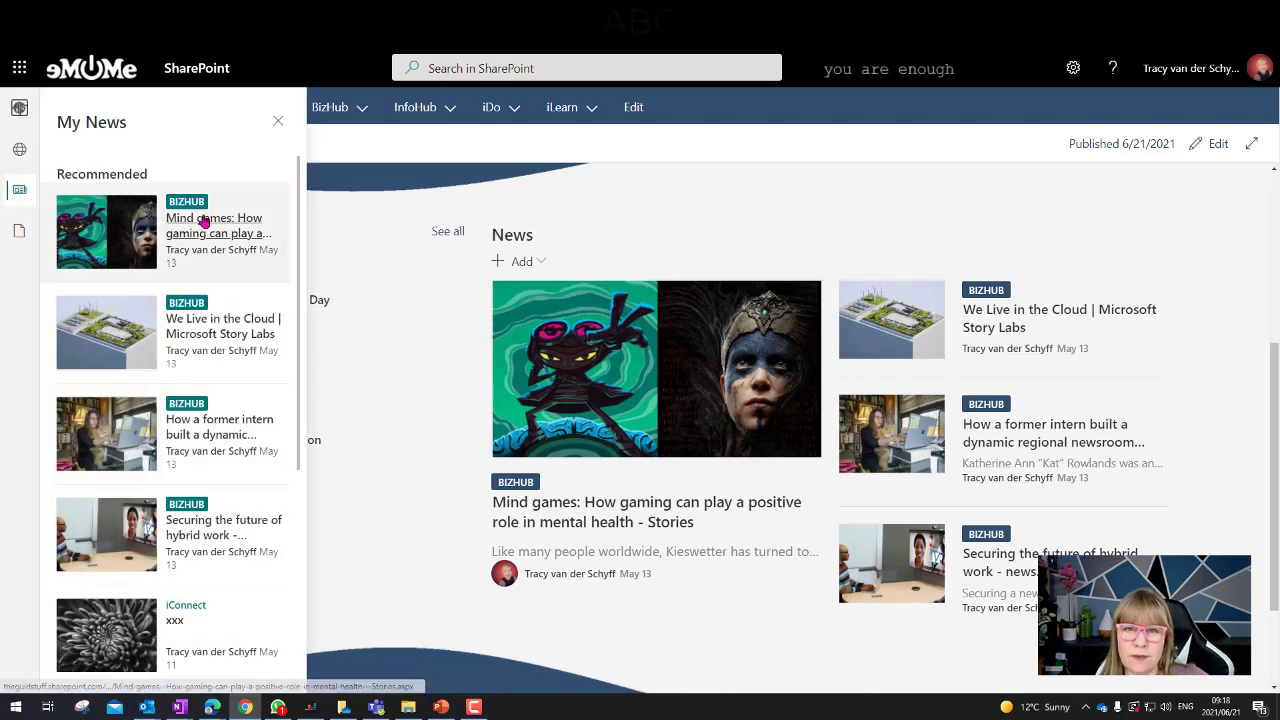
pyautogui.click(666, 200)
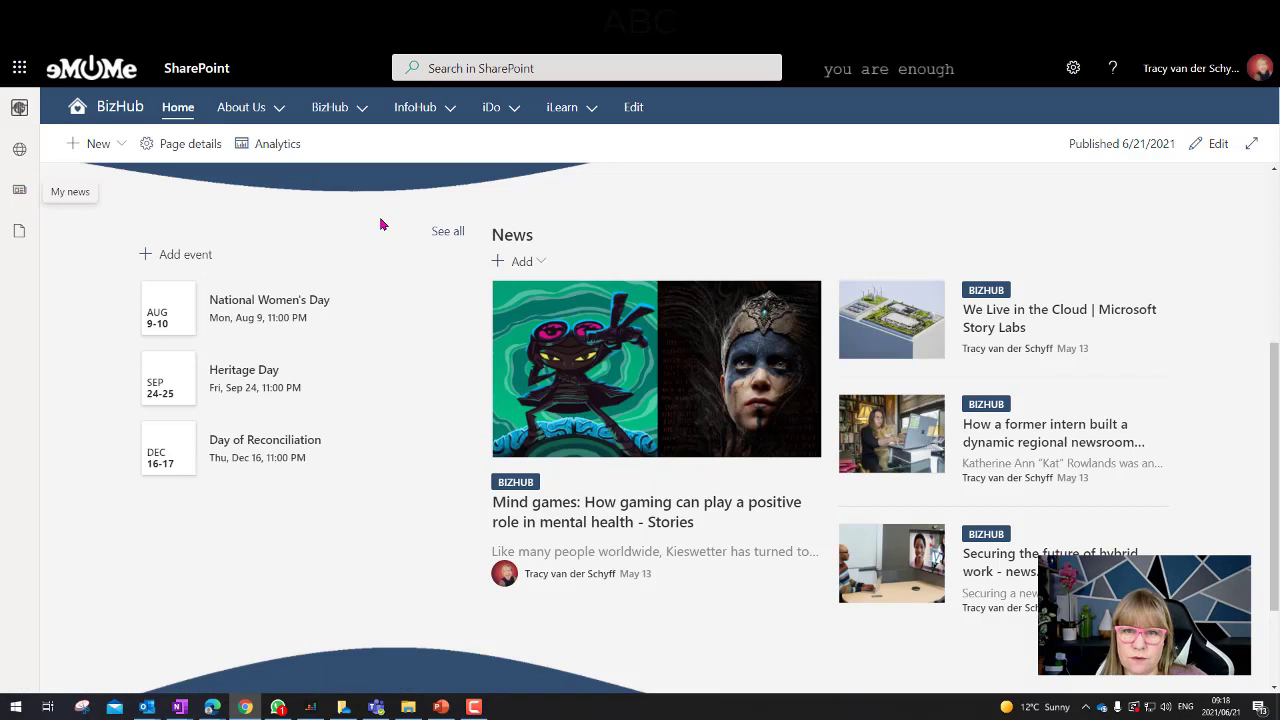
pyautogui.click(540, 263)
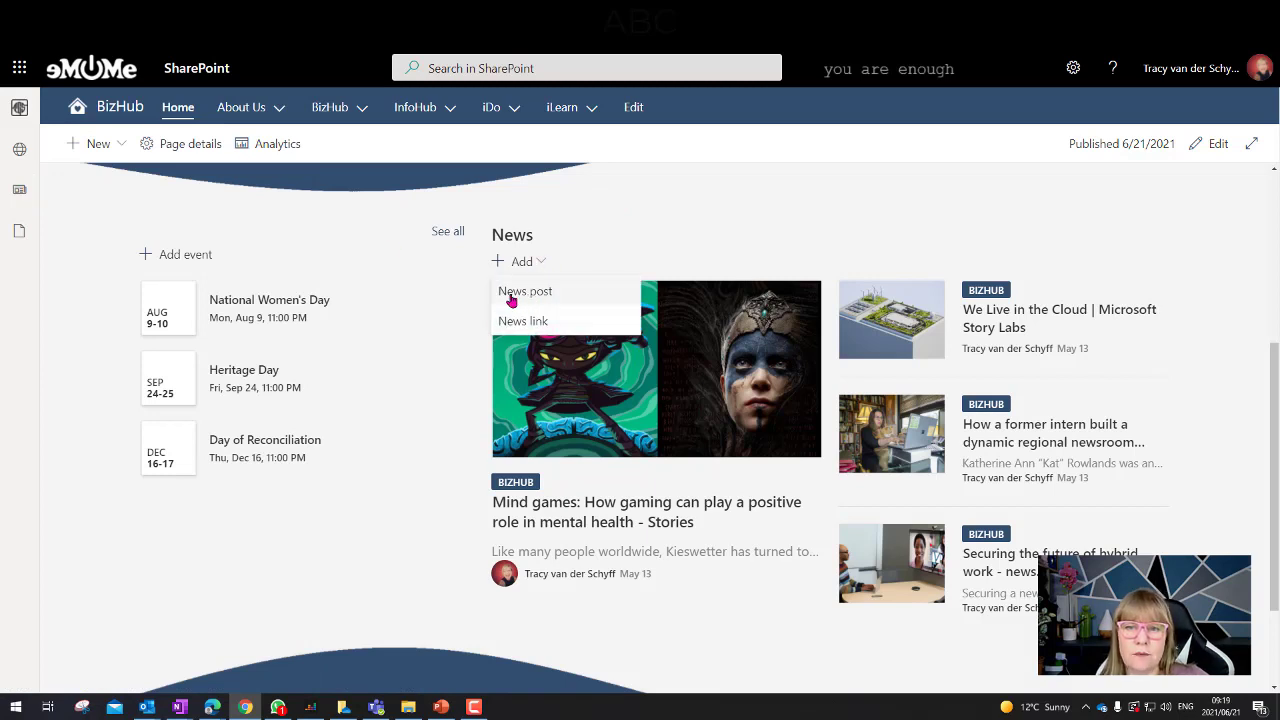
pyautogui.click(511, 301)
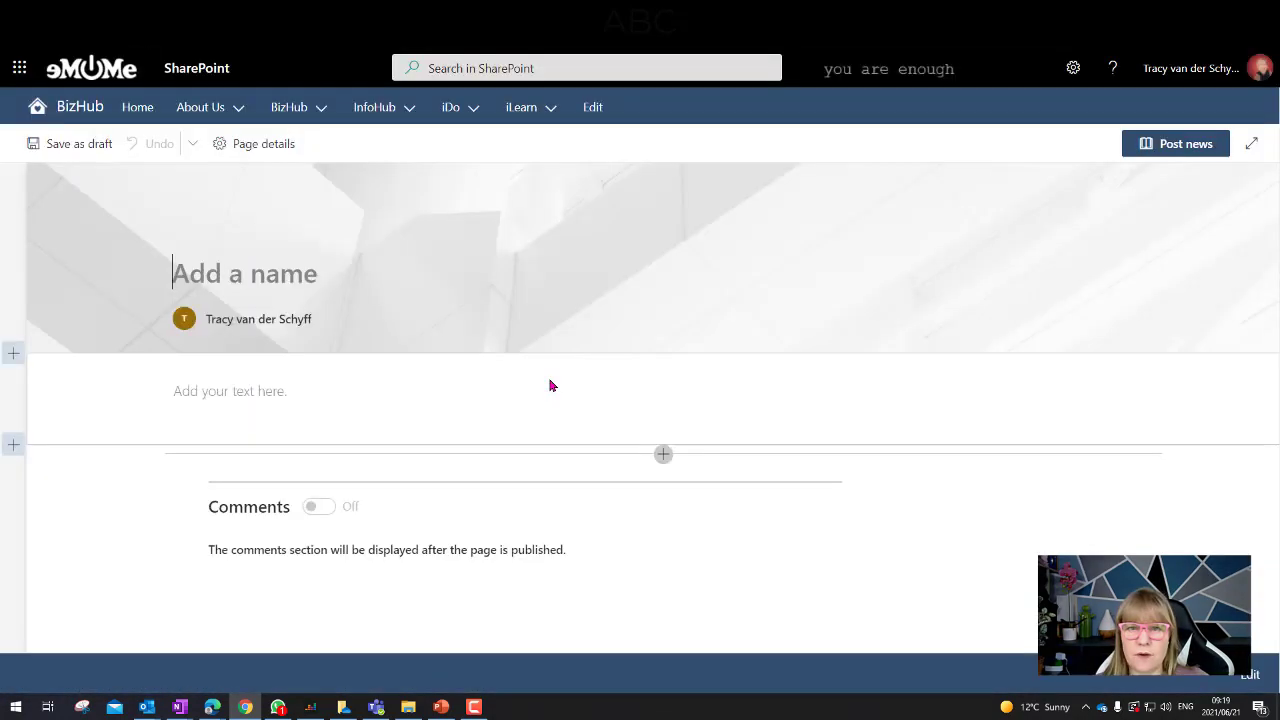
# Title the news post "Microsoft 365 Cloud Immersion Experience" and turn its comments off.
pyautogui.click(209, 340)
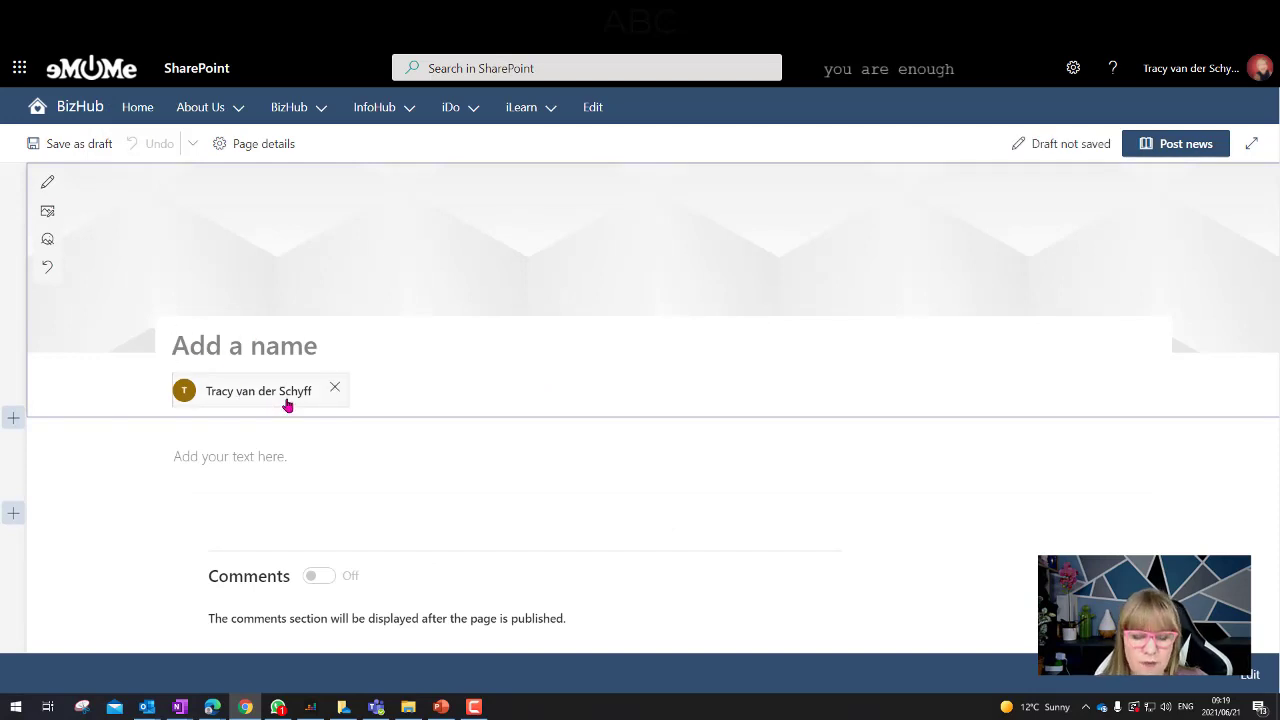
pyautogui.moveTo(287, 404)
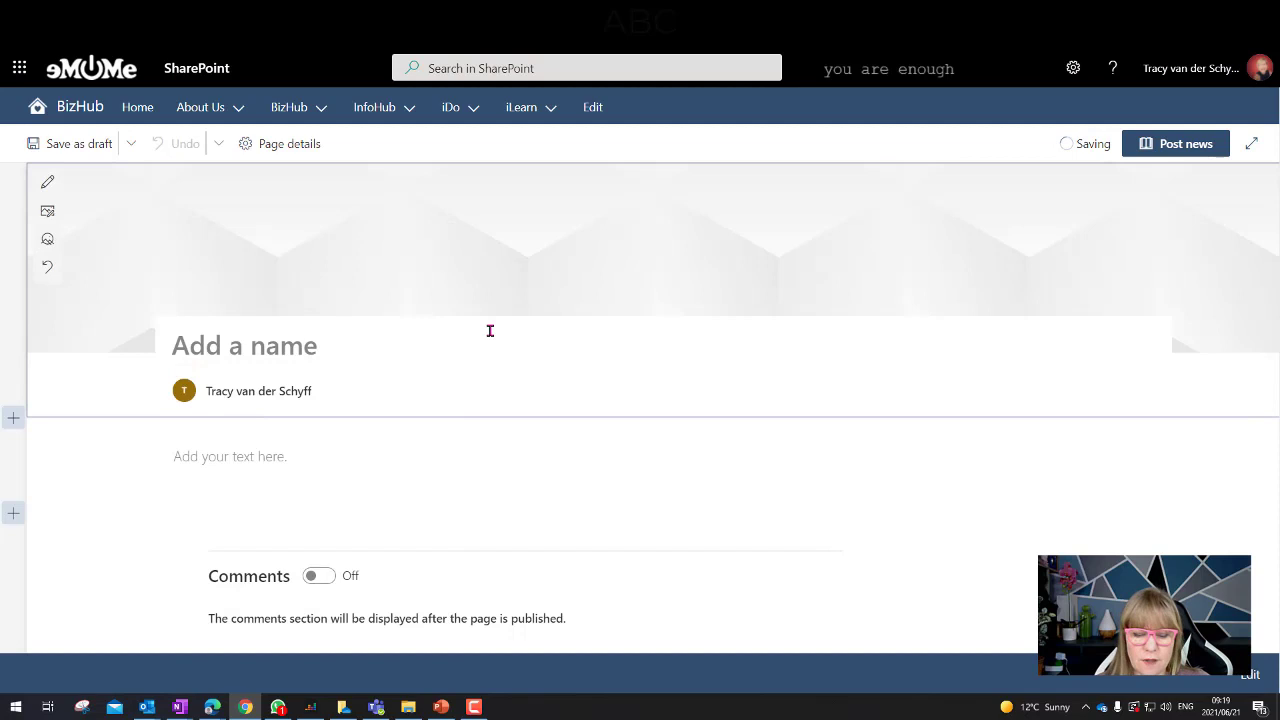
pyautogui.write('Microsoft 365 ')
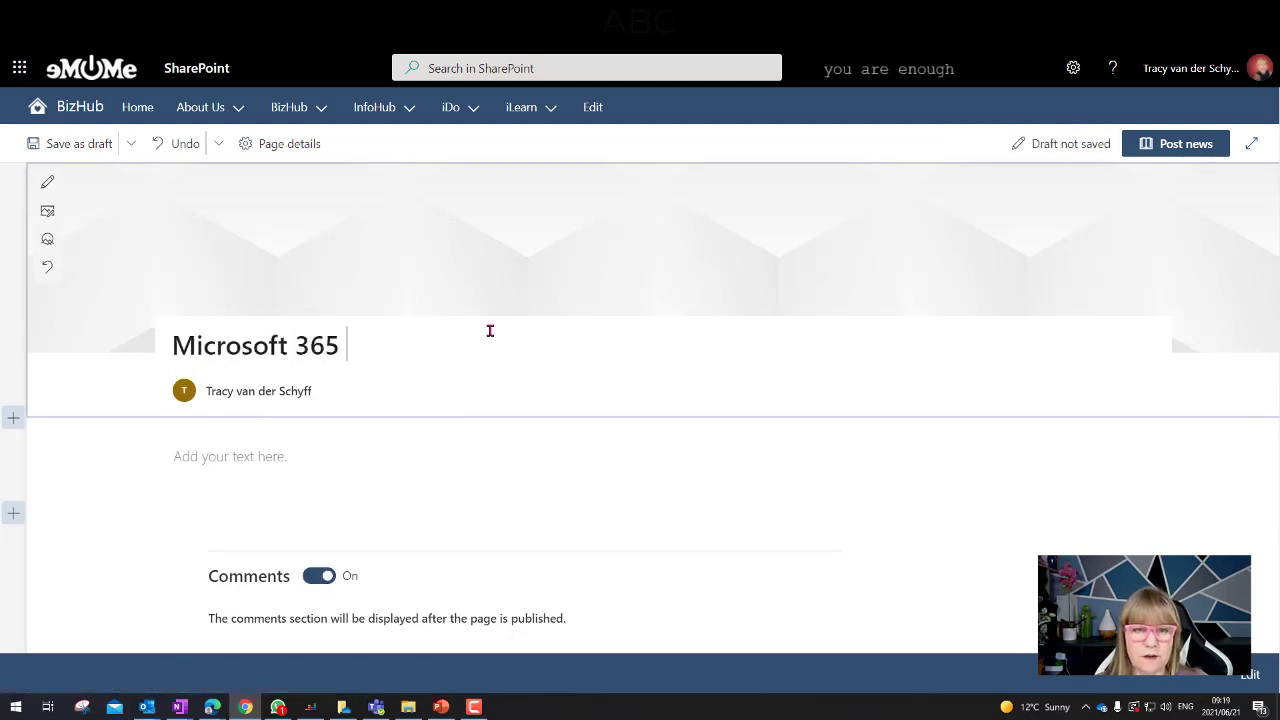
pyautogui.write('Cloud Immersio')
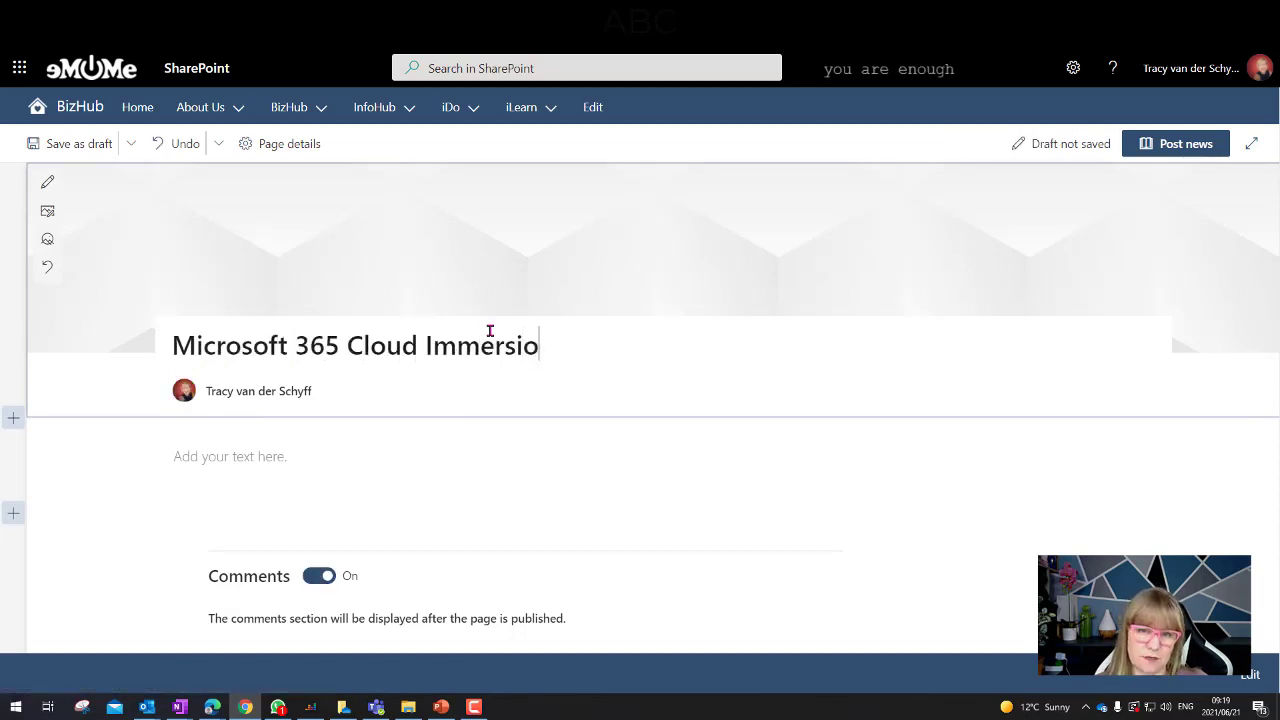
pyautogui.write('n Experience')
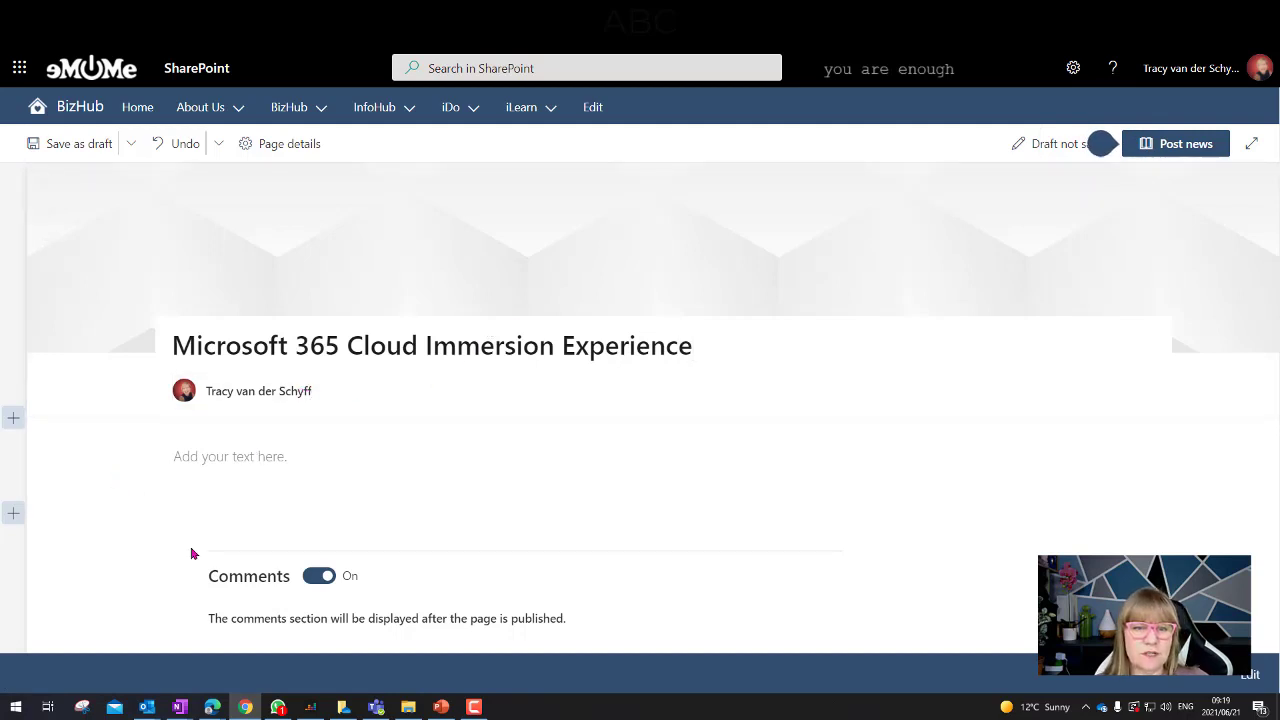
pyautogui.click(313, 578)
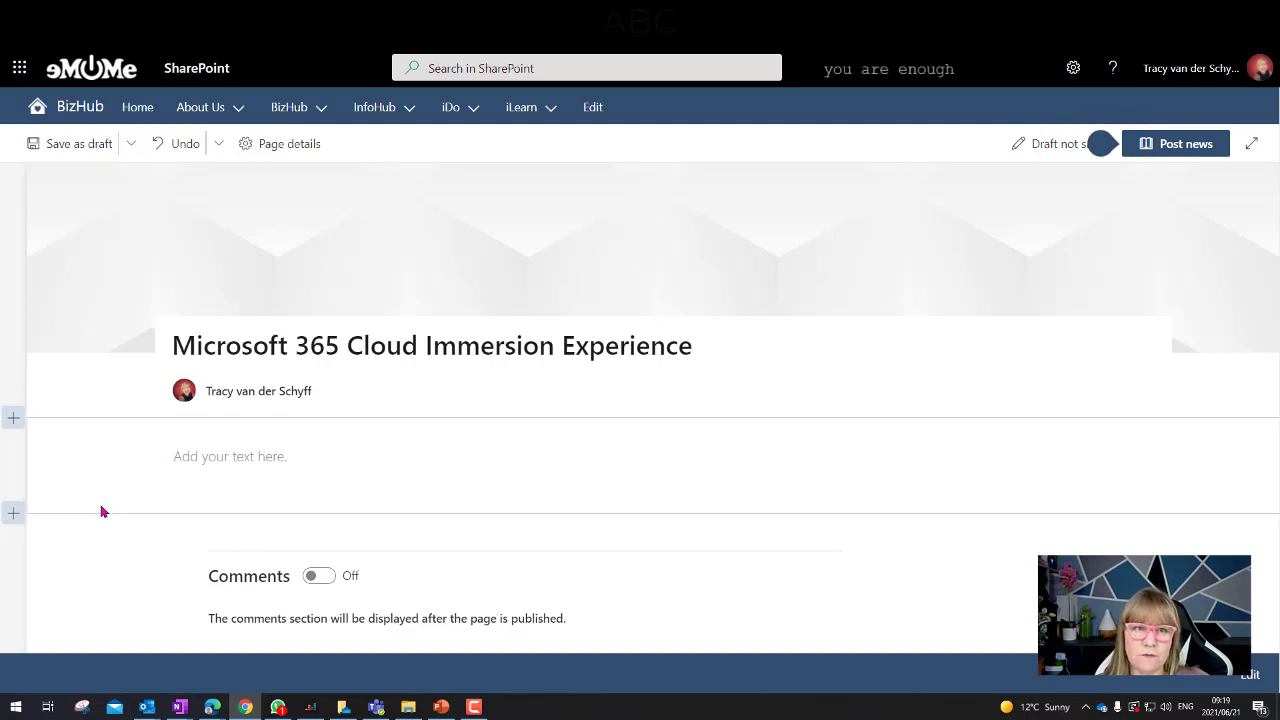
# Switch to PowerPoint and apply the design idea with slanted photos above a green title block to the picture slide.
pyautogui.click(46, 209)
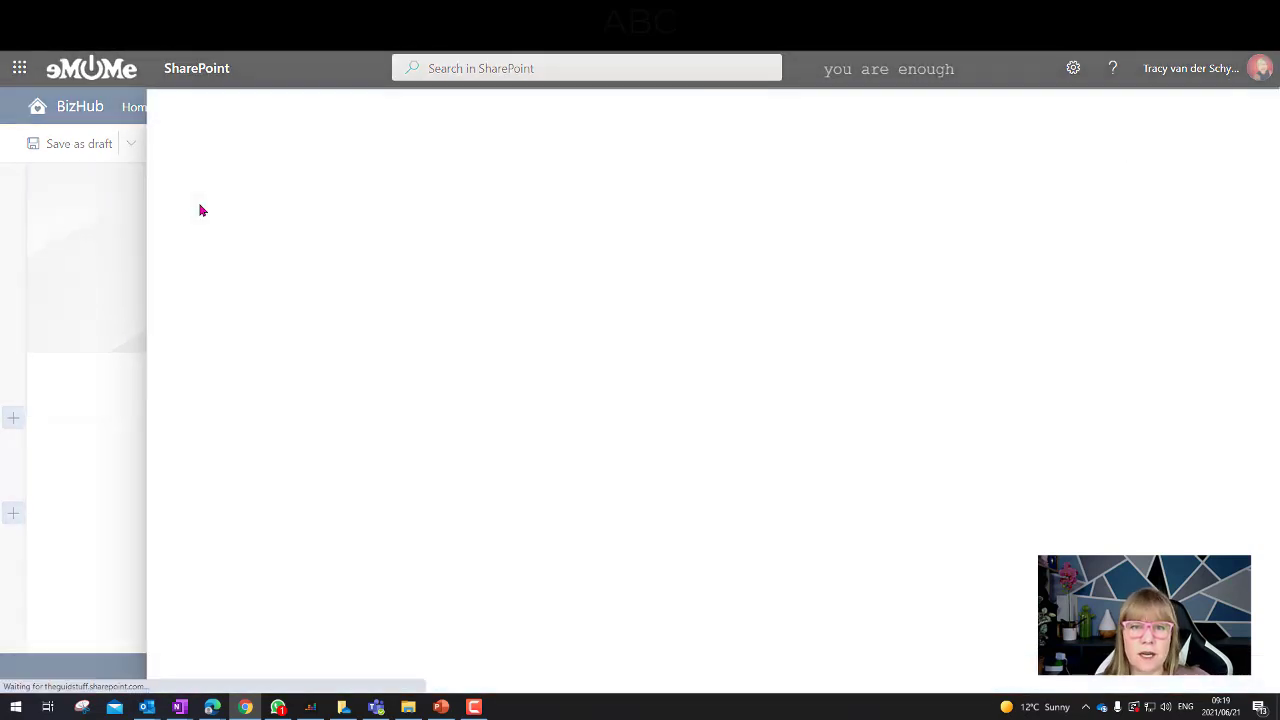
pyautogui.press('Escape')
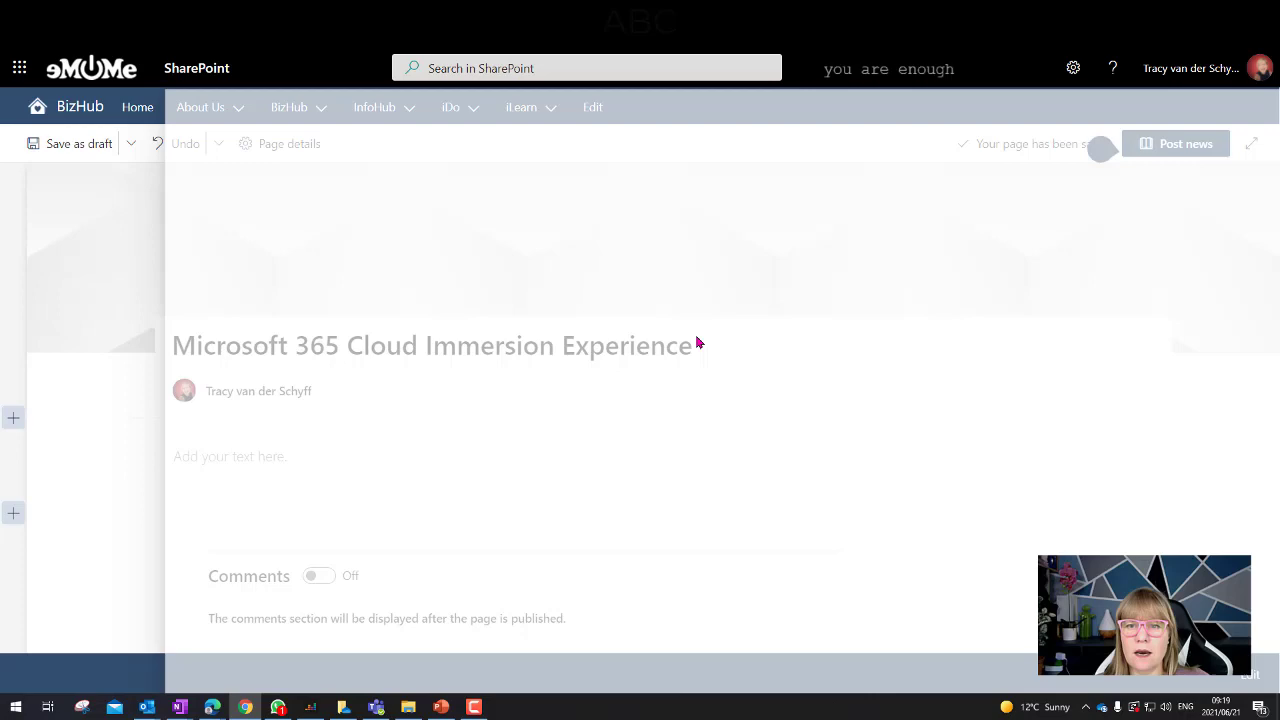
pyautogui.click(441, 707)
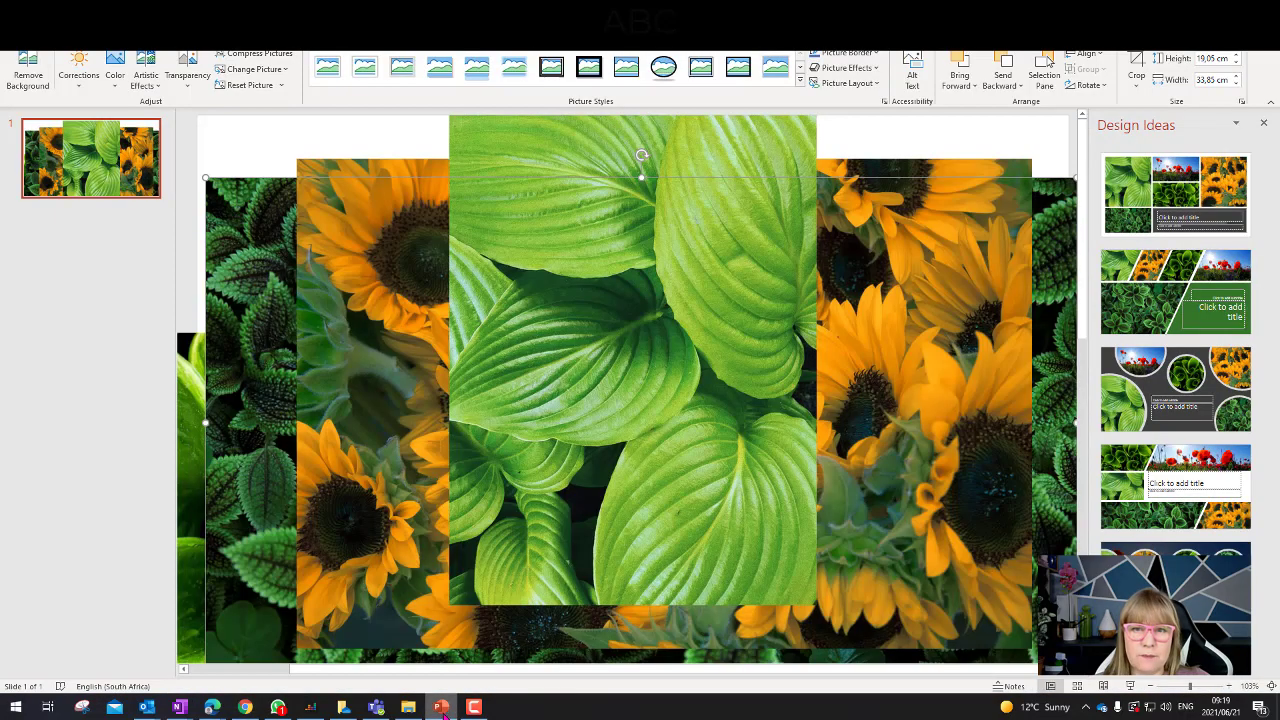
pyautogui.click(251, 142)
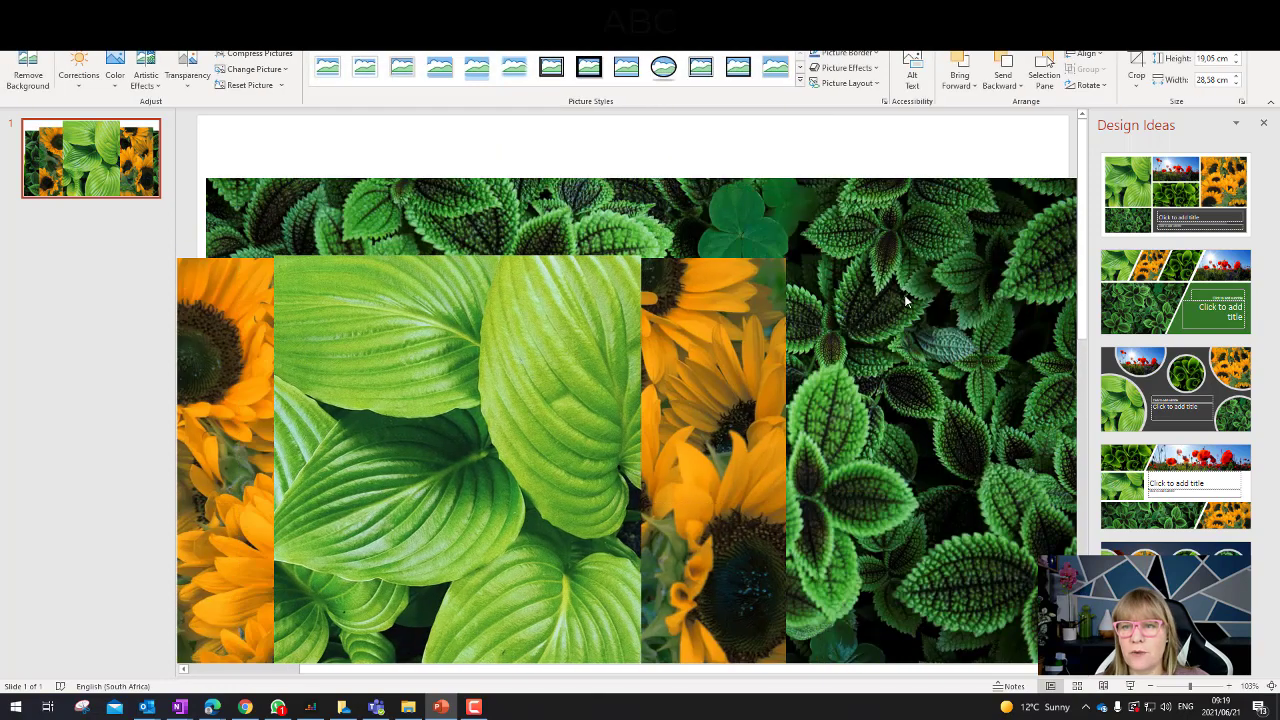
pyautogui.hotkey('ctrl', 'z')
pyautogui.hotkey('ctrl', 'z')
pyautogui.hotkey('ctrl', 'z')
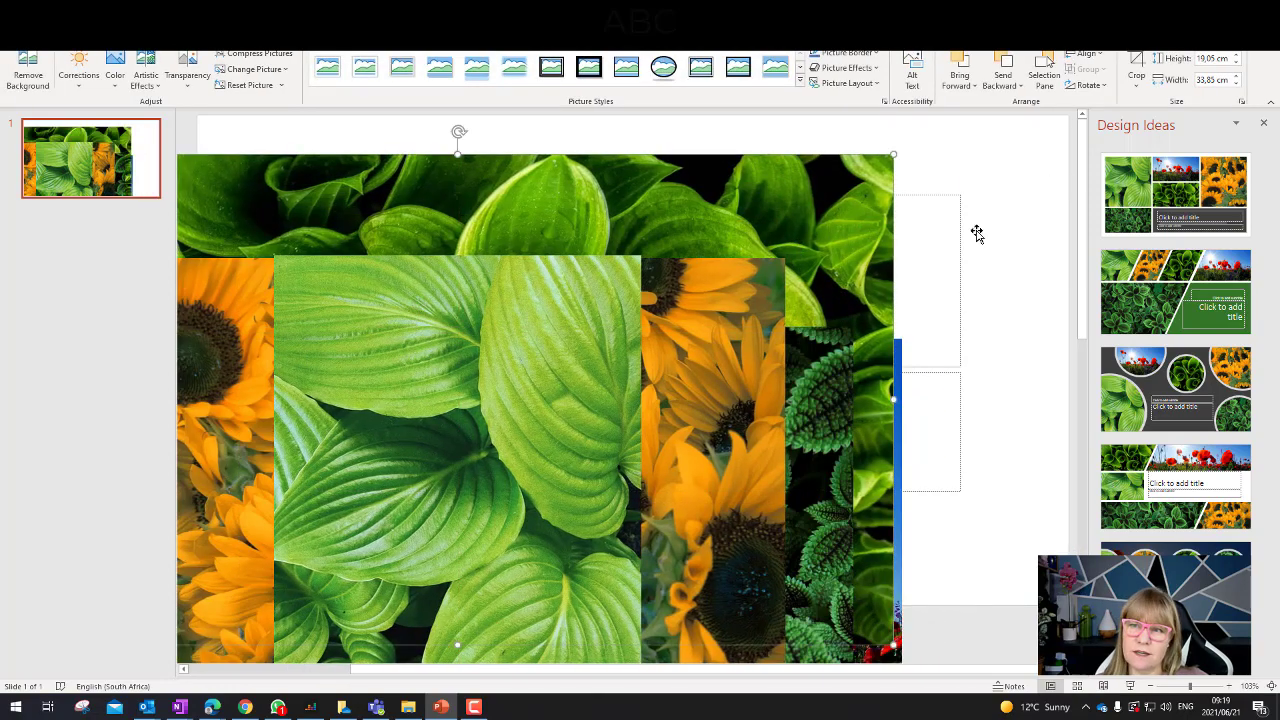
pyautogui.click(1120, 296)
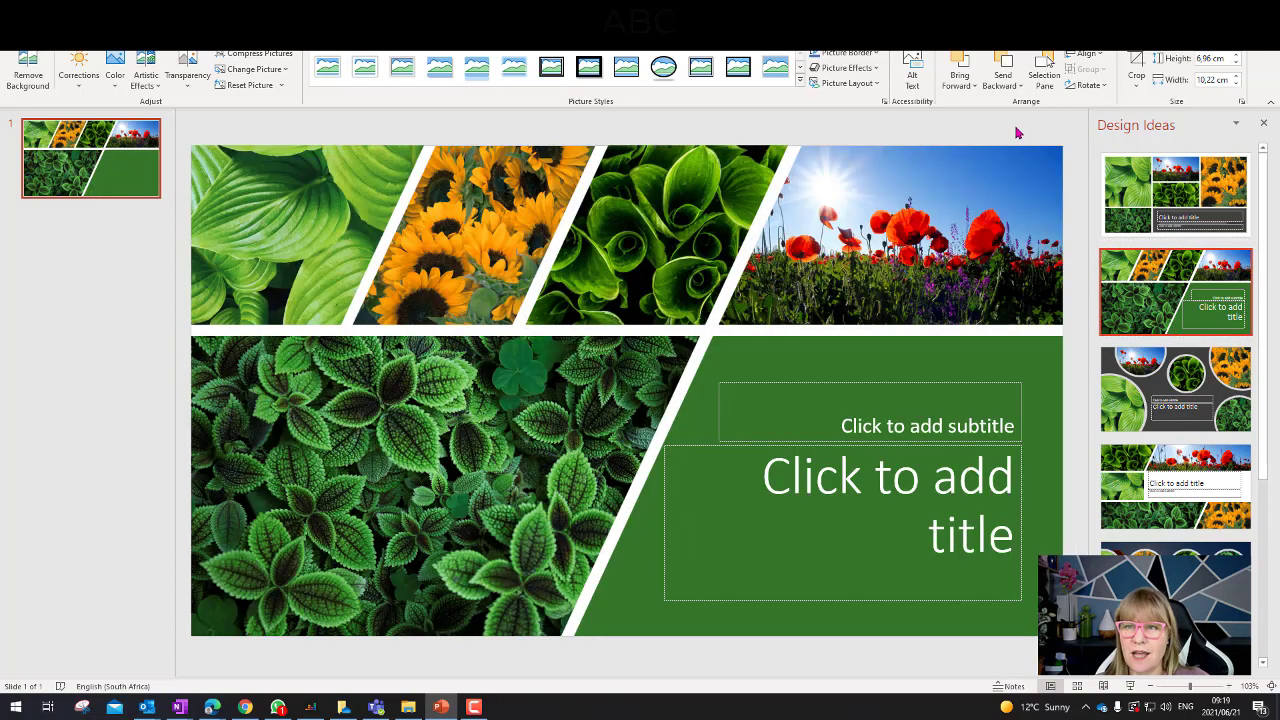
pyautogui.press('Escape')
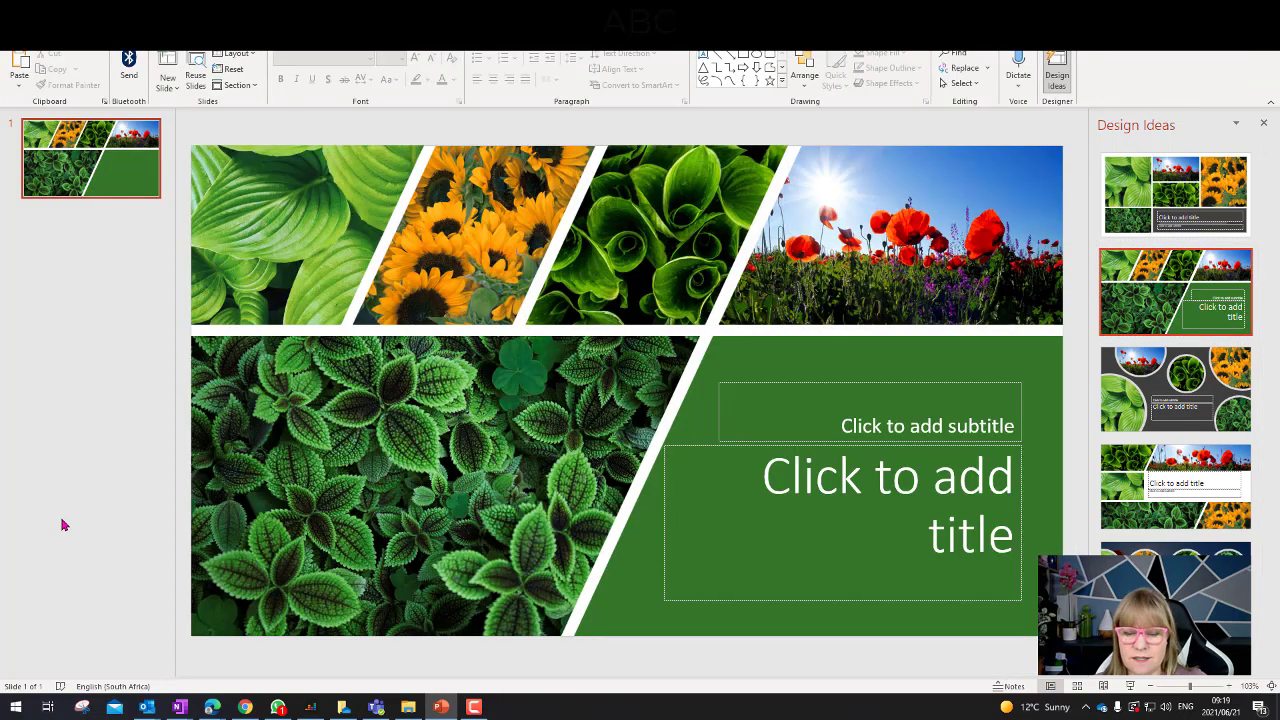
# Capture the slide's upper strip of four slanted photos as a screenshot and save it as an image file.
pyautogui.moveTo(184, 140); pyautogui.dragTo(1061, 324)
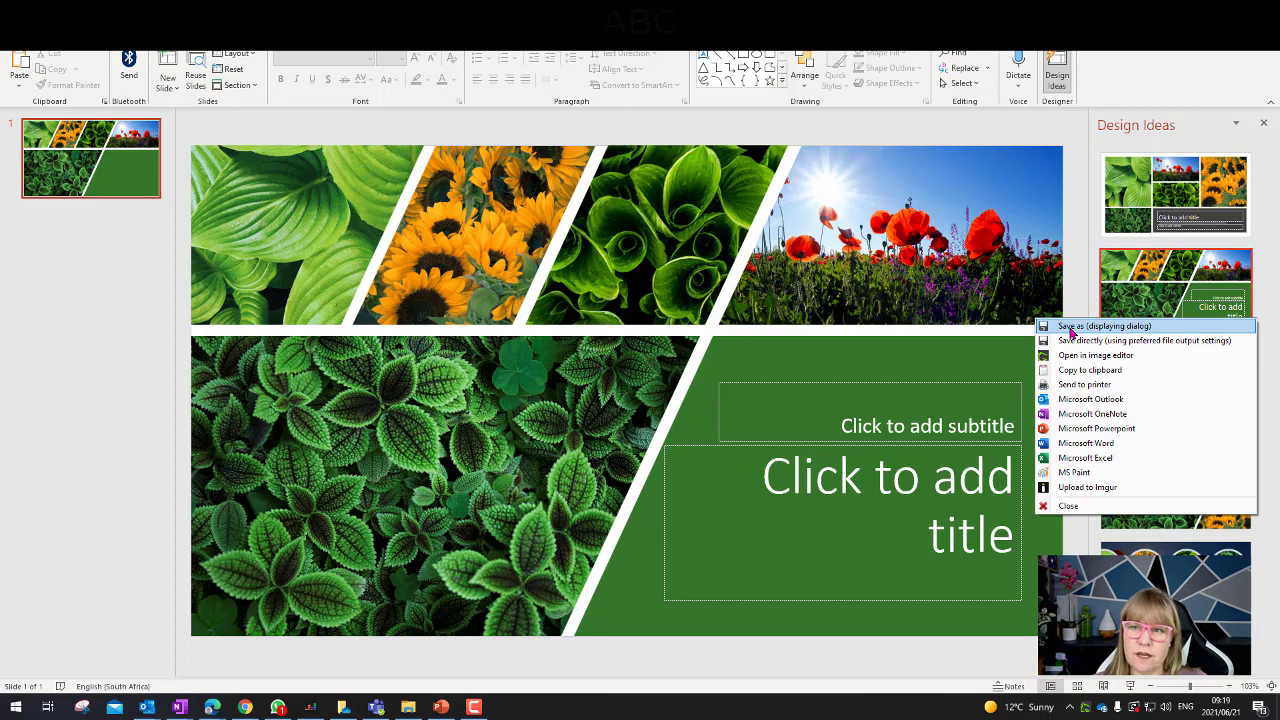
pyautogui.click(1070, 328)
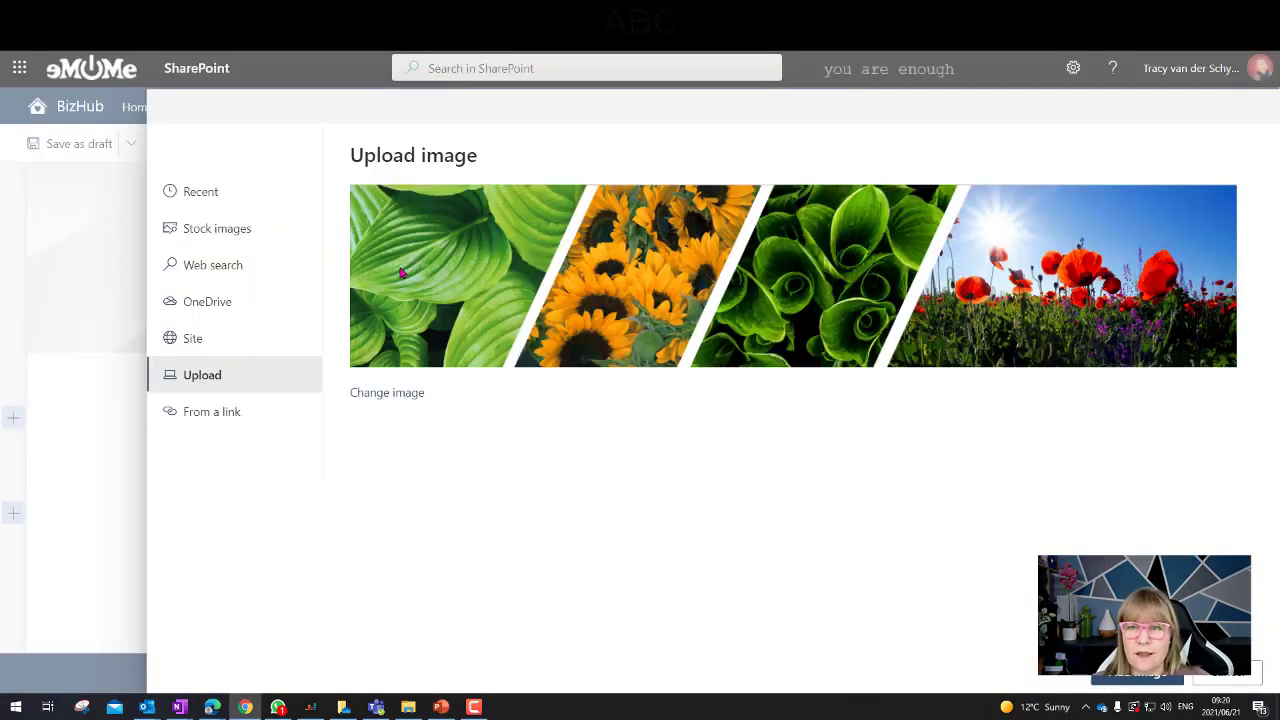
# Add the uploaded photo strip to the SharePoint news post's title area and shift its focal point slightly upward.
pyautogui.click(1137, 676)
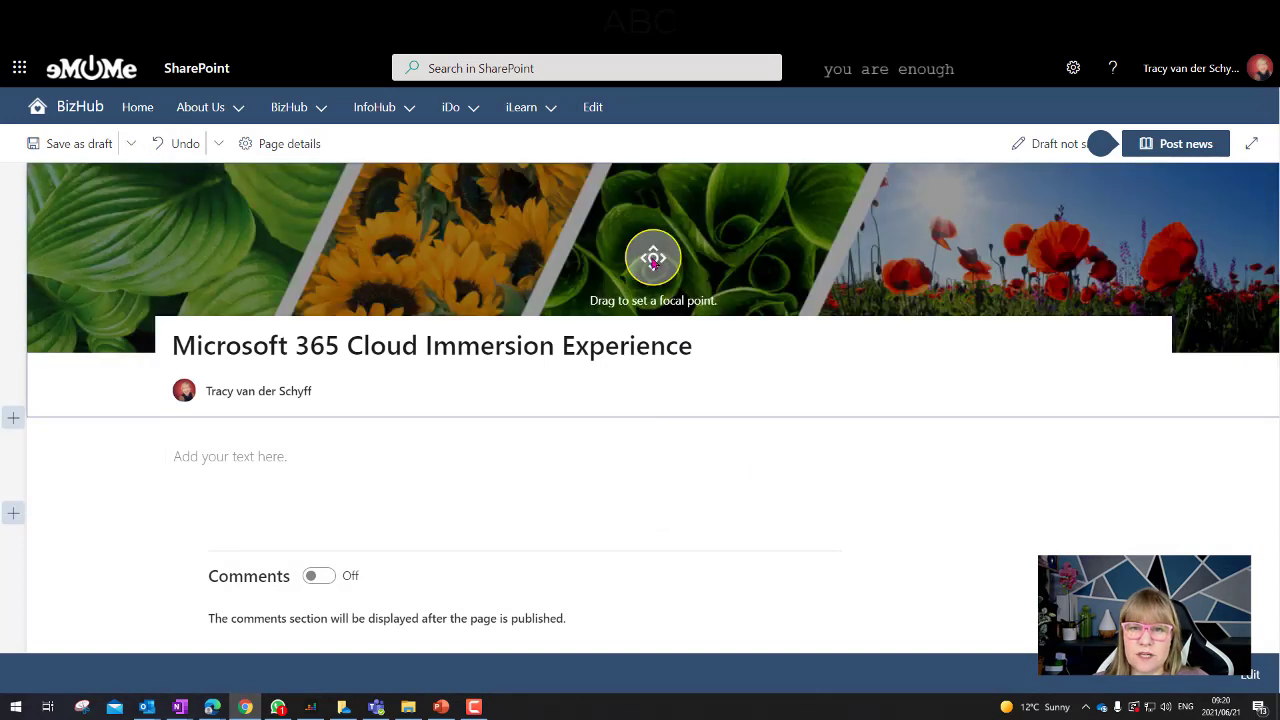
pyautogui.moveTo(652, 257); pyautogui.dragTo(651, 243)
pyautogui.click(1035, 237)
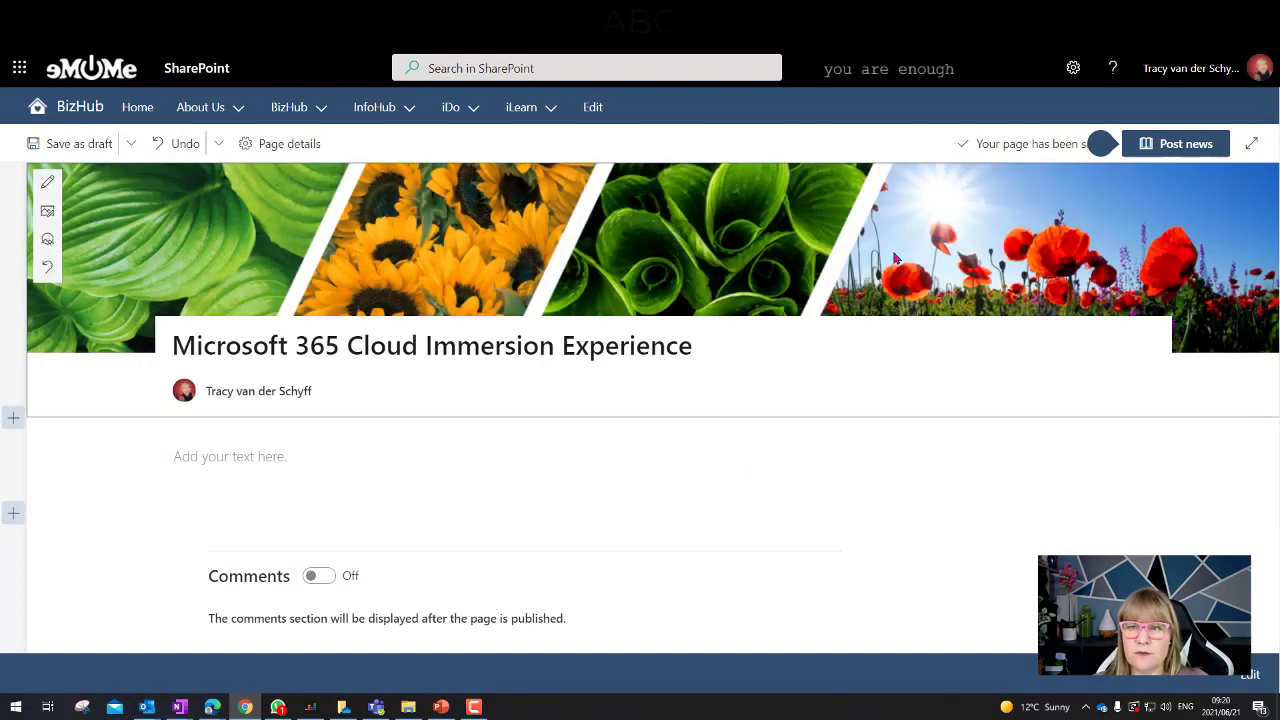
# Try the Color block and Plain layouts for the title area and settle on Image and title.
pyautogui.click(47, 184)
pyautogui.click(1050, 272)
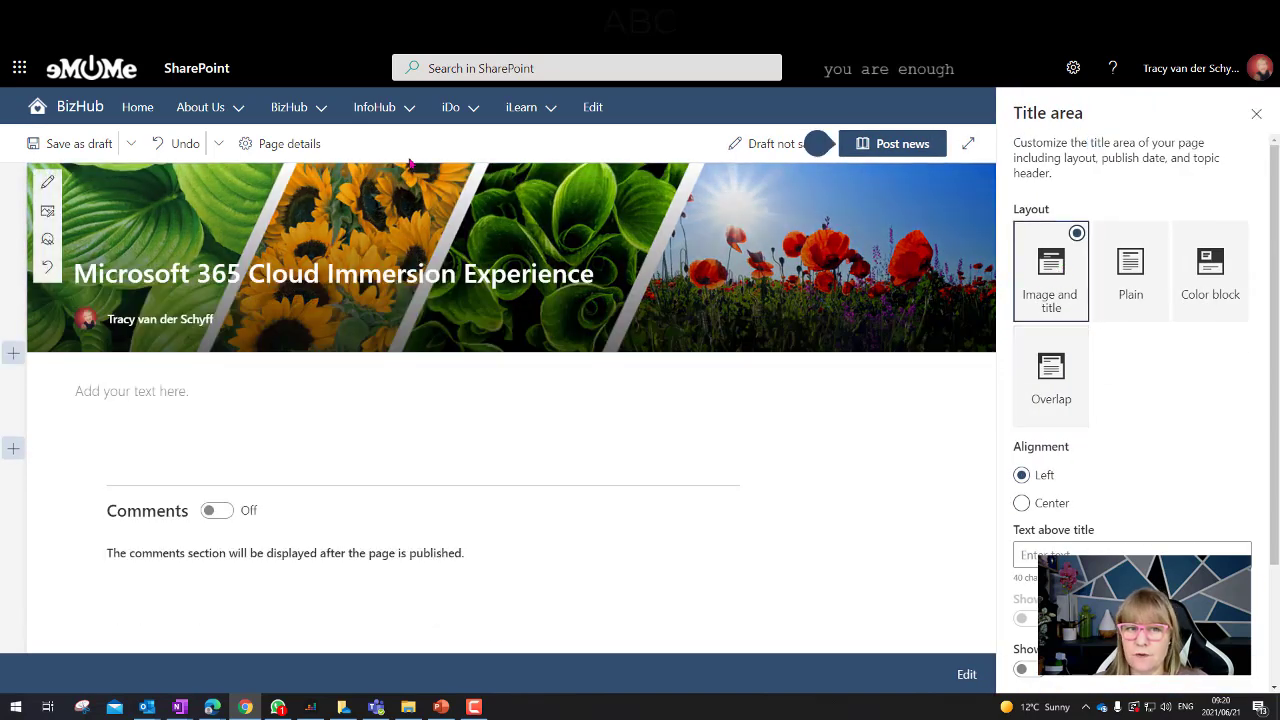
pyautogui.click(1224, 280)
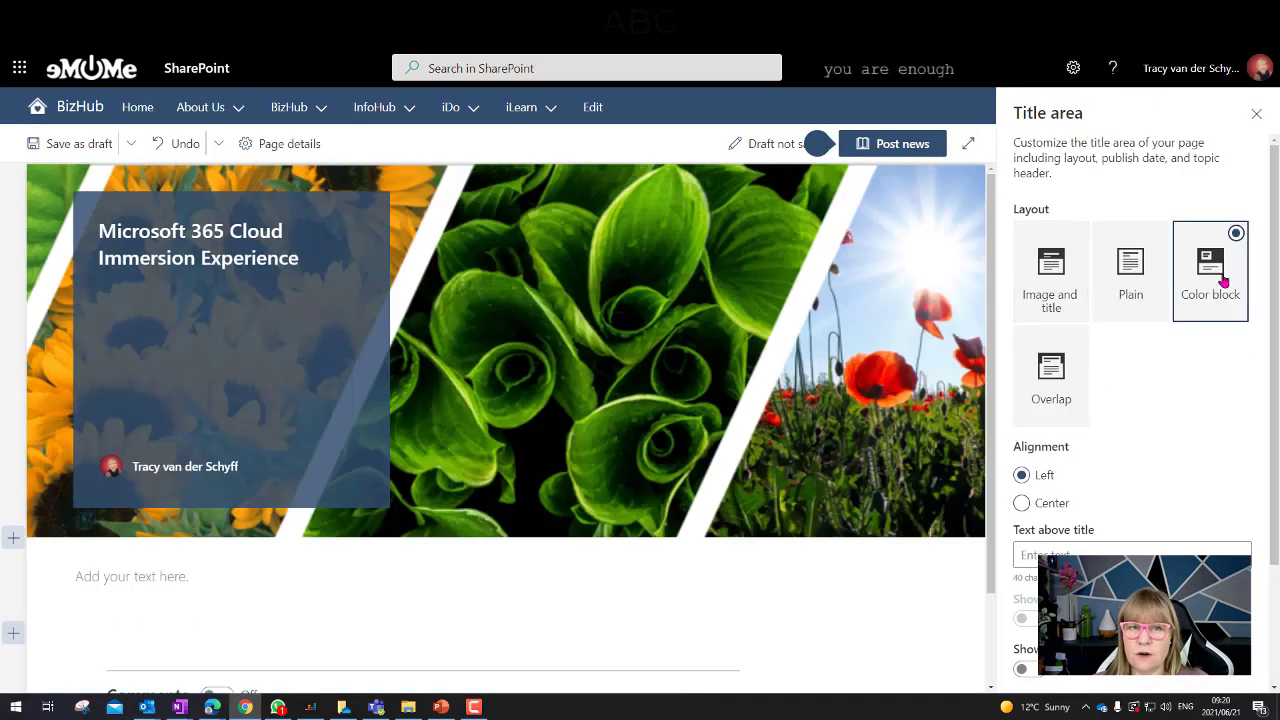
pyautogui.click(1131, 280)
pyautogui.click(1067, 285)
pyautogui.click(1227, 288)
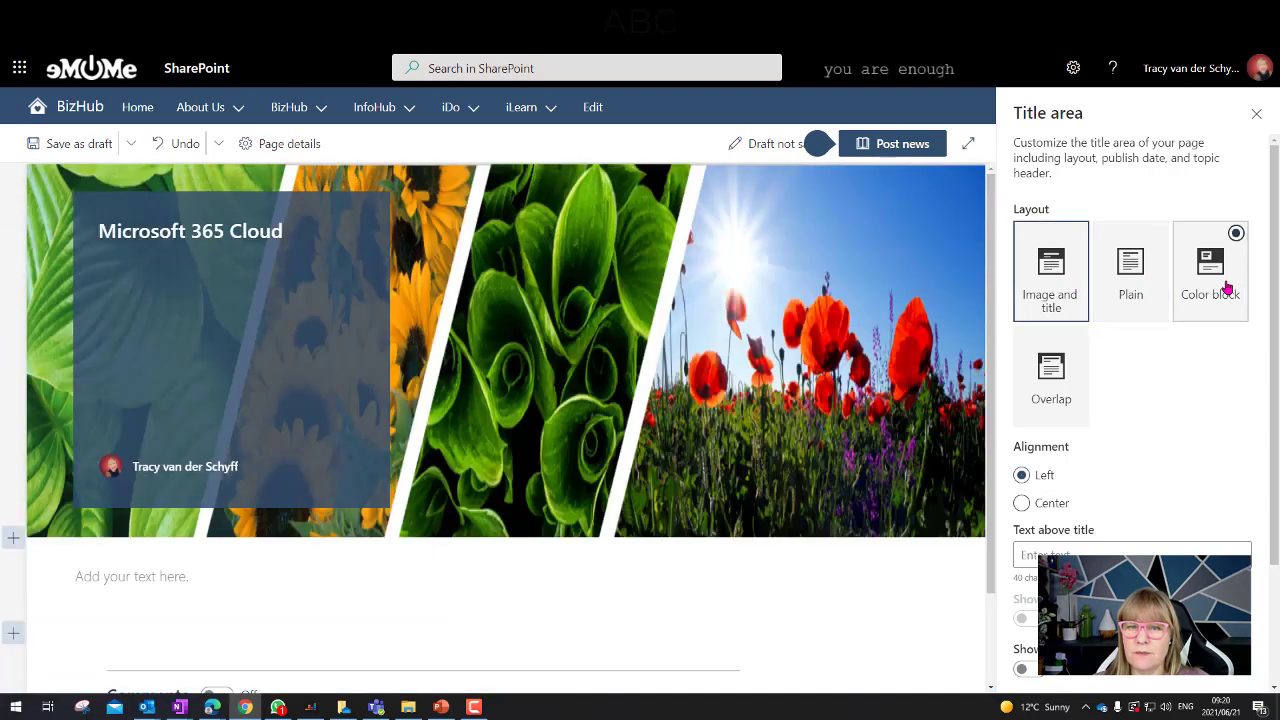
pyautogui.click(1022, 298)
pyautogui.click(1195, 288)
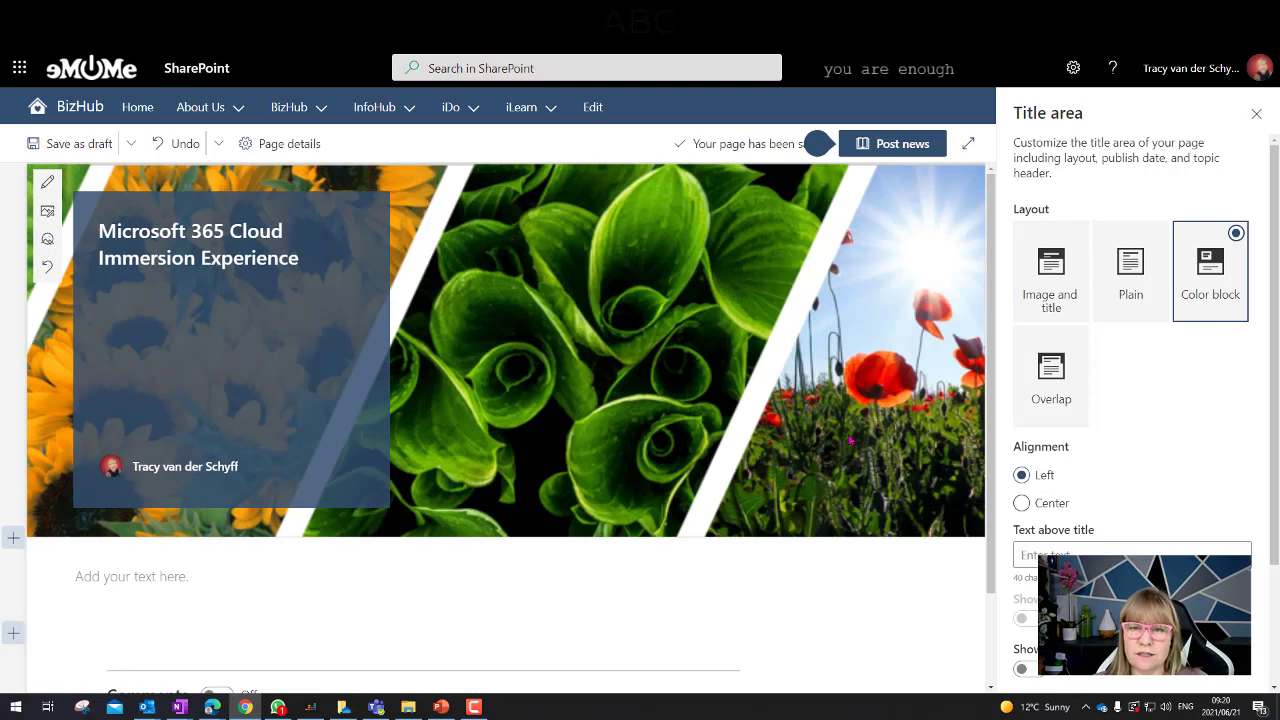
pyautogui.click(1050, 278)
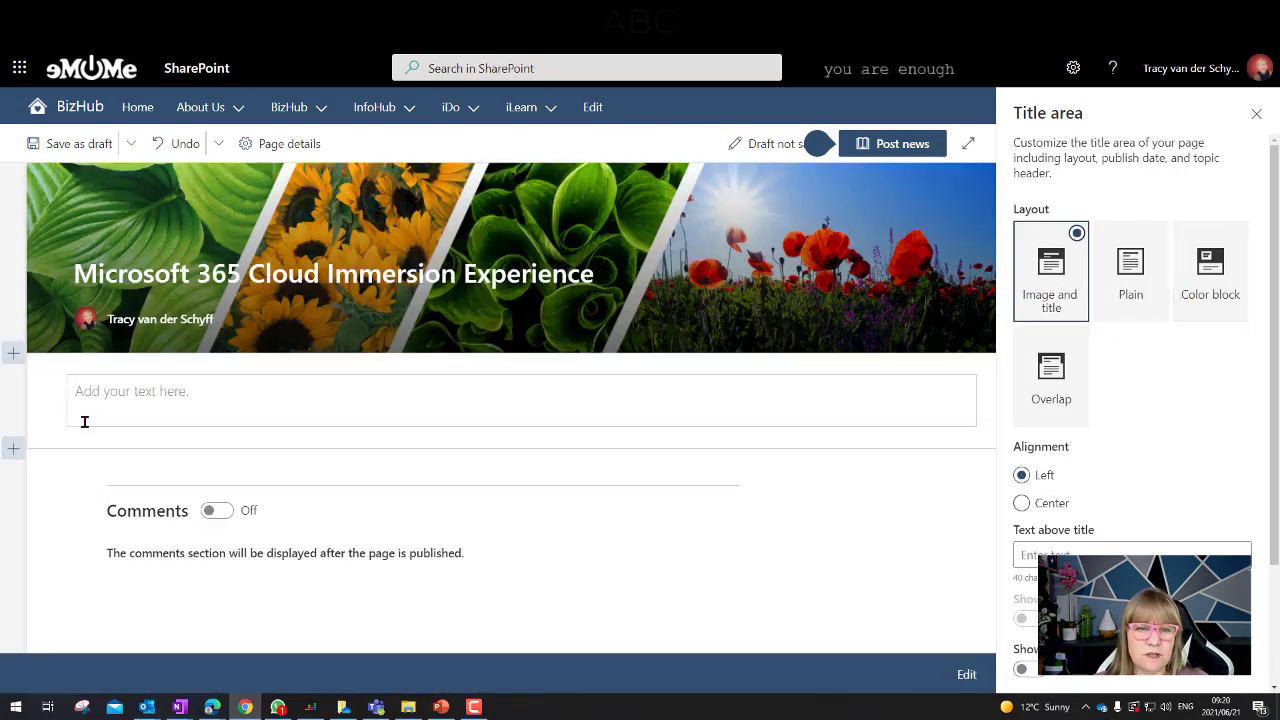
pyautogui.click(1256, 113)
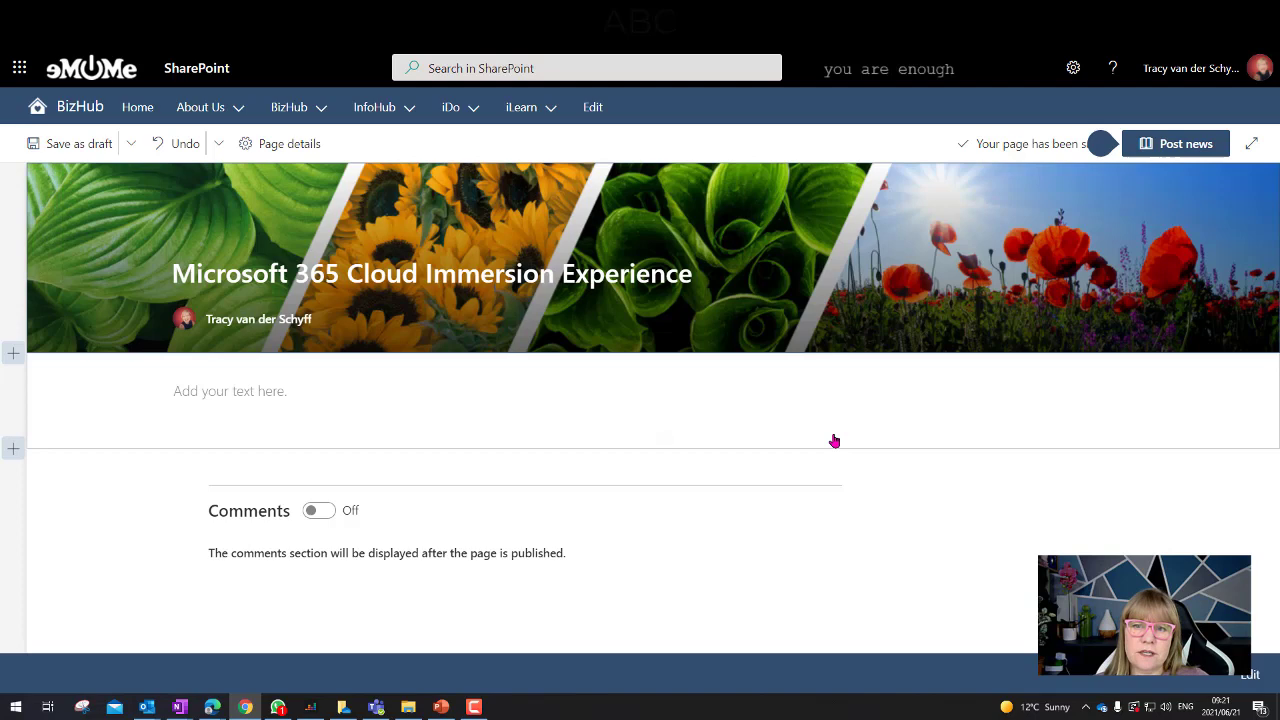
# Save the news post as a draft and reopen it for editing.
pyautogui.click(84, 146)
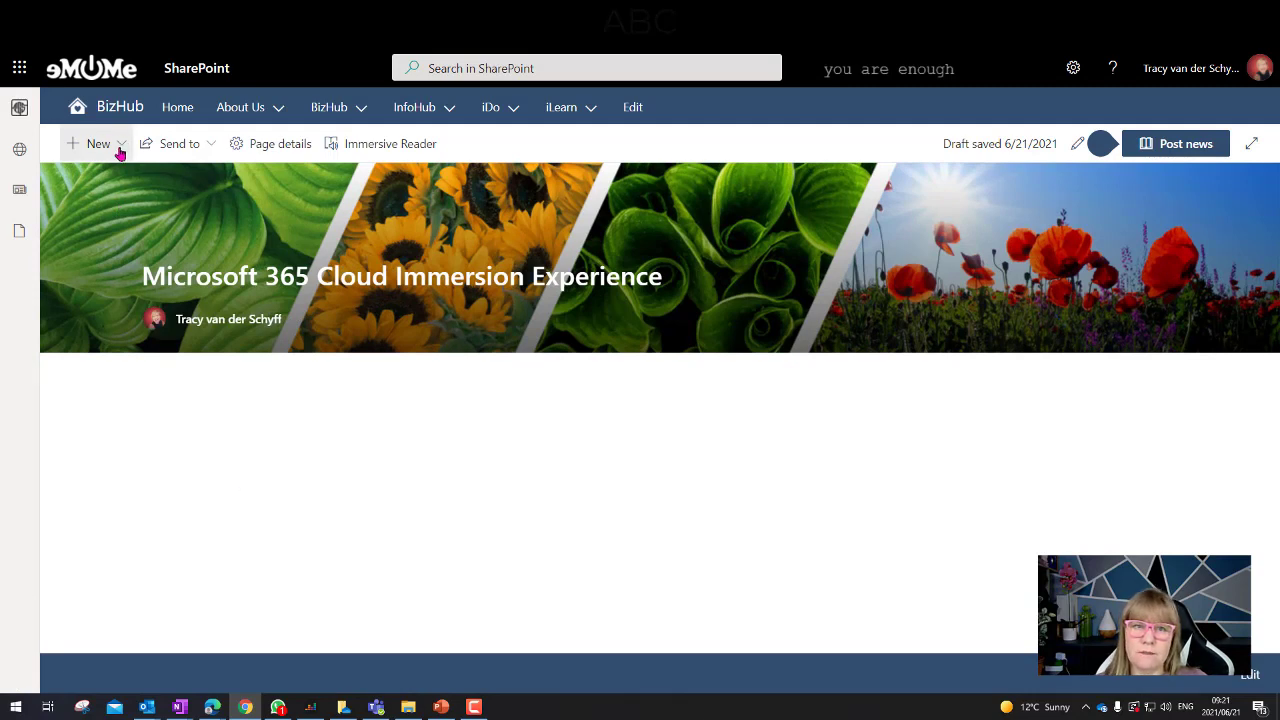
pyautogui.click(1086, 83)
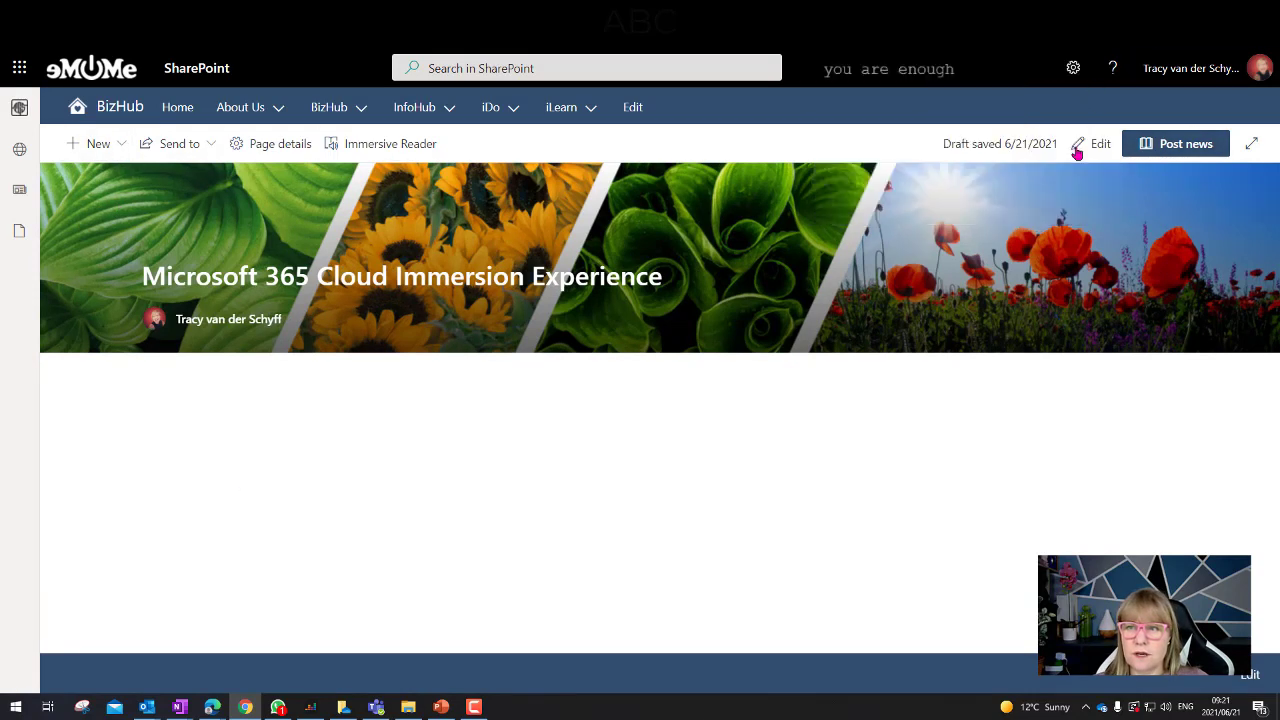
pyautogui.click(1095, 144)
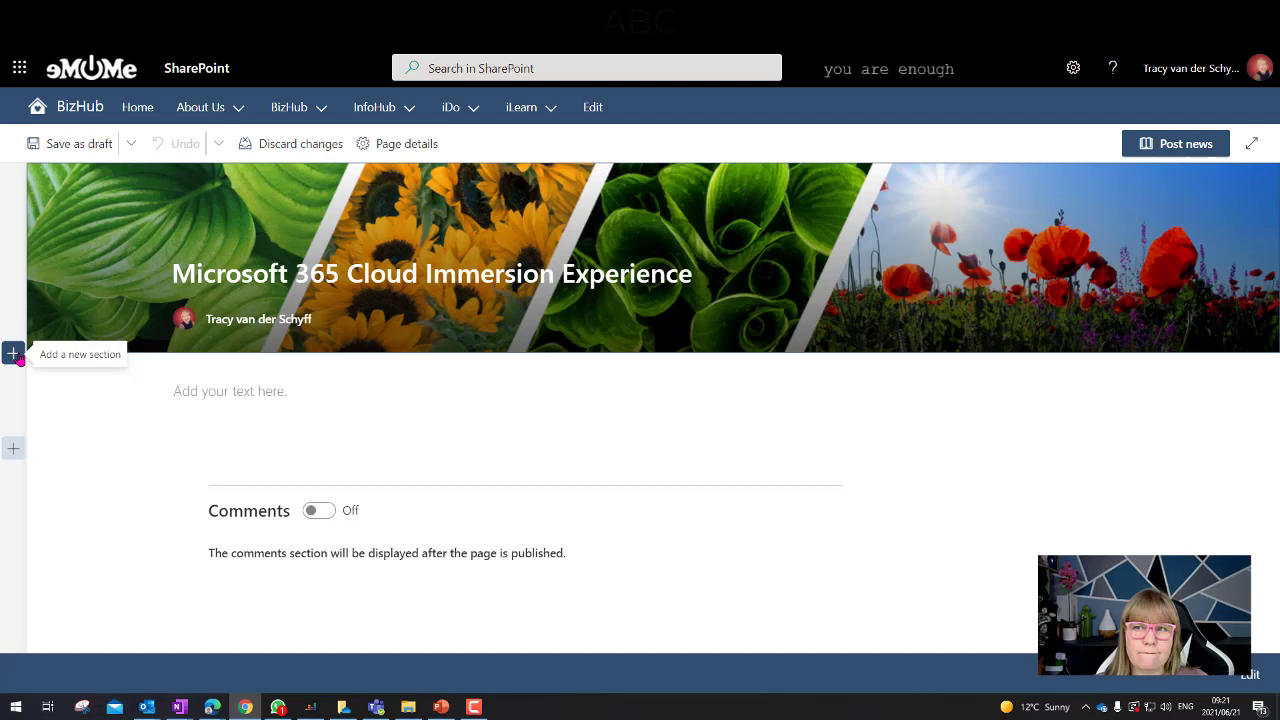
# Add a vertical section to the news post below the title area.
pyautogui.click(14, 355)
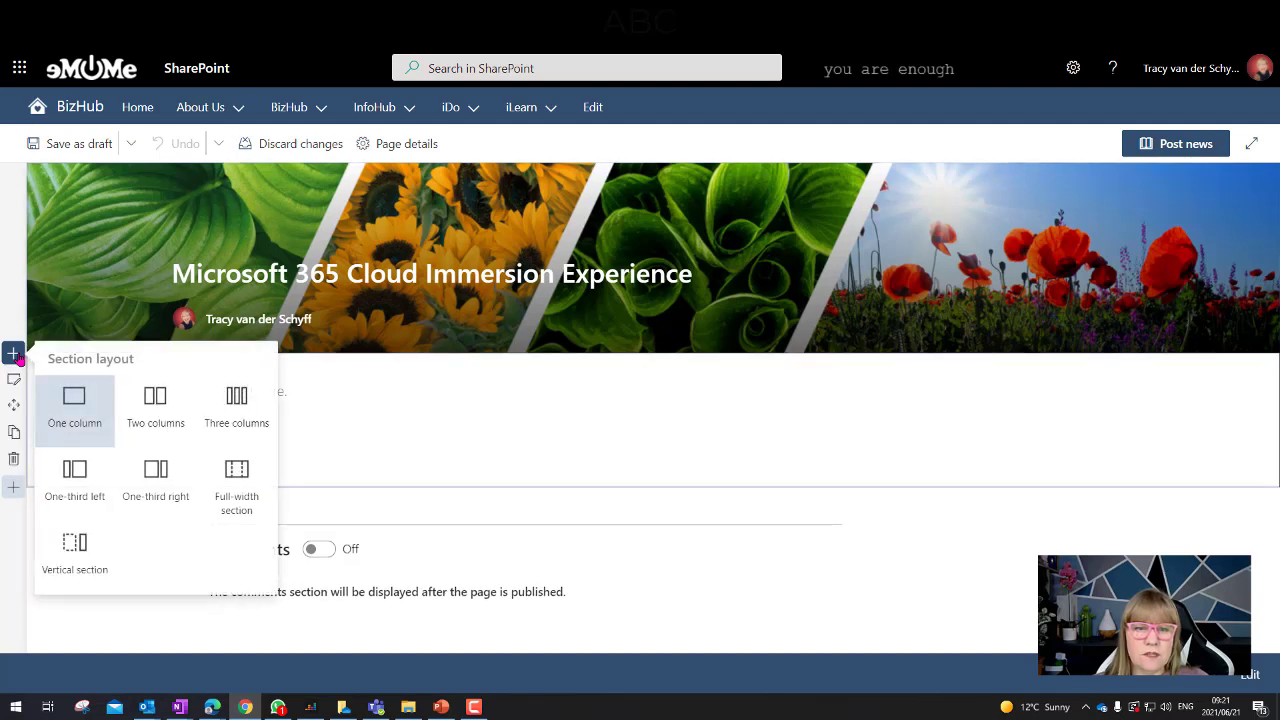
pyautogui.click(74, 548)
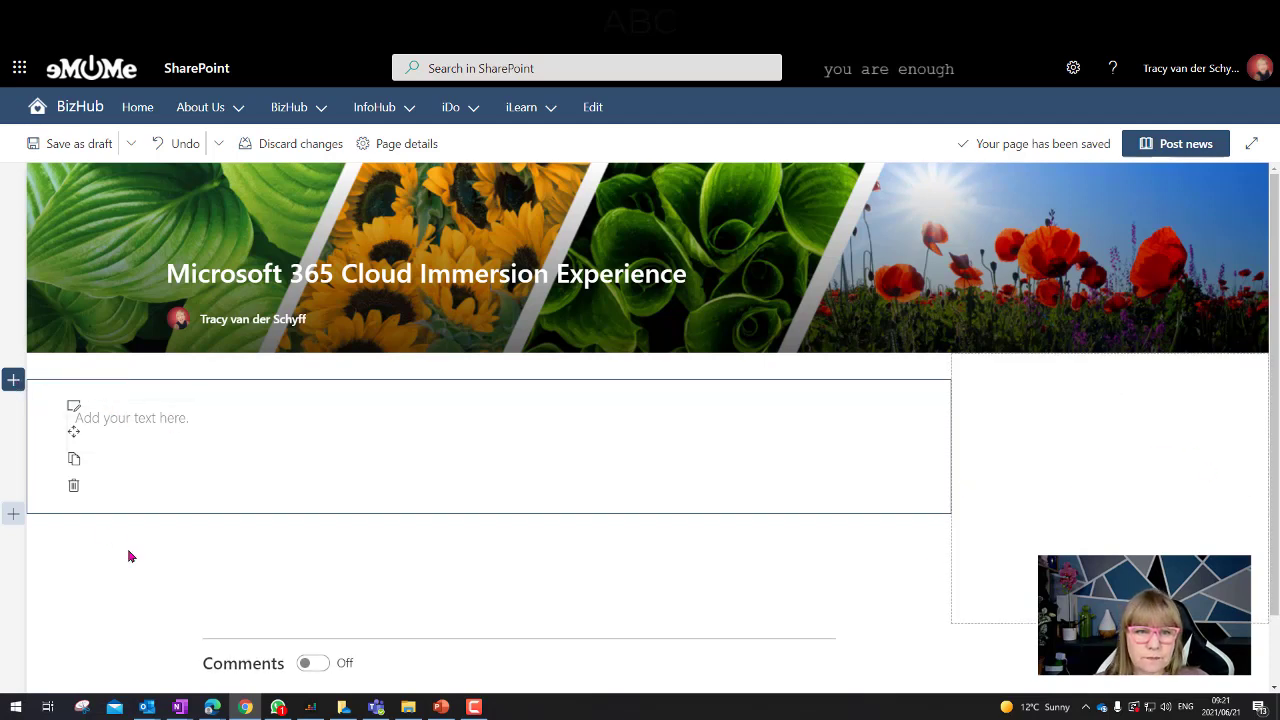
# Add a two-column section above the empty text section of the news post.
pyautogui.hotkey('ctrl', '-')
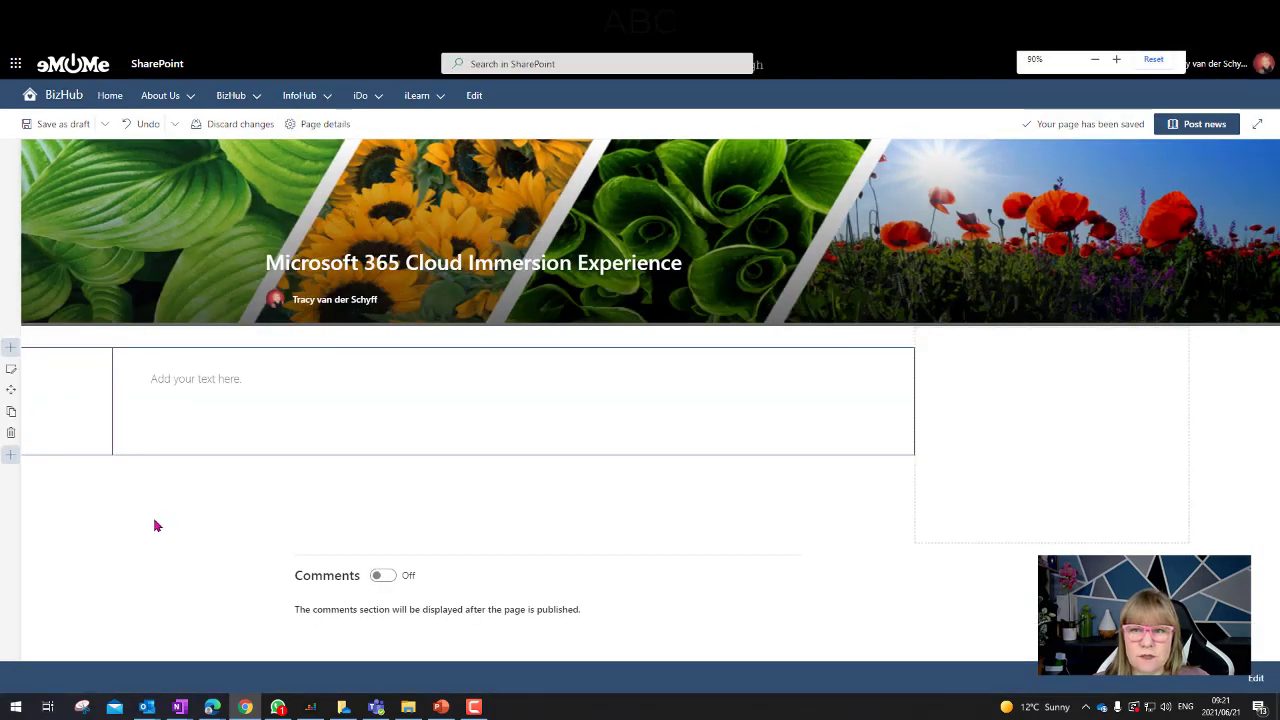
pyautogui.hotkey('ctrl', '-')
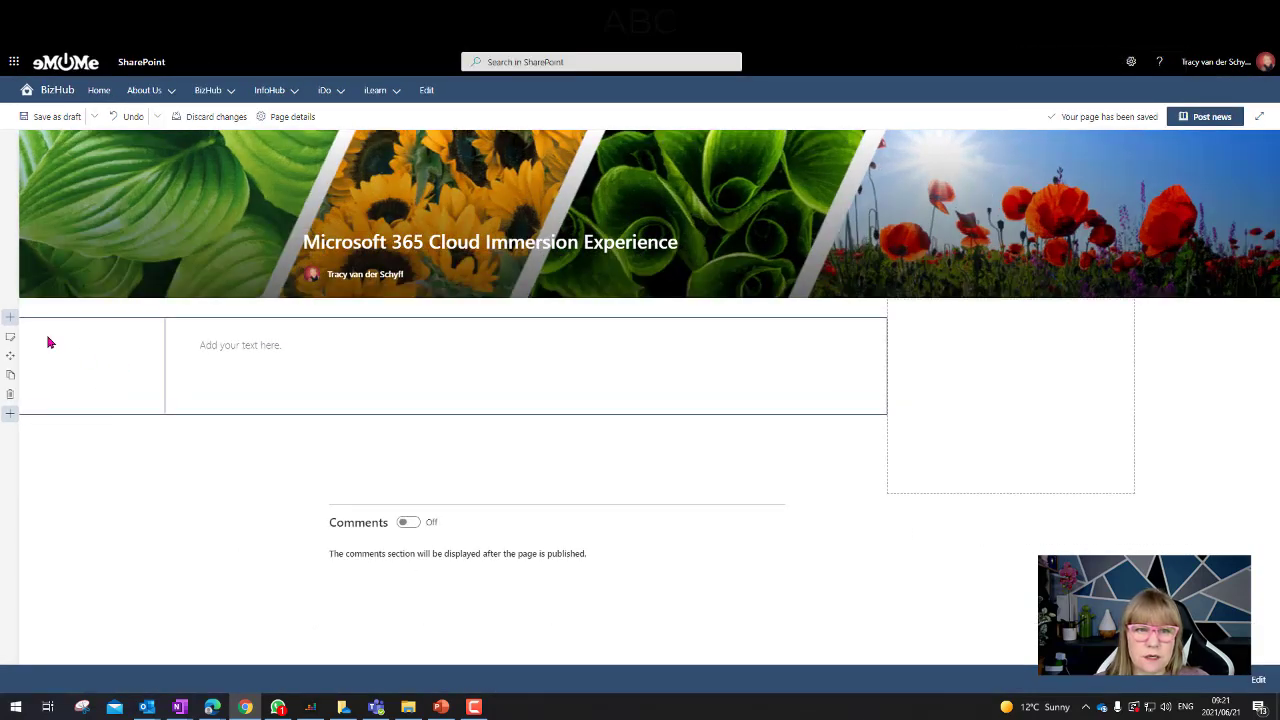
pyautogui.click(10, 318)
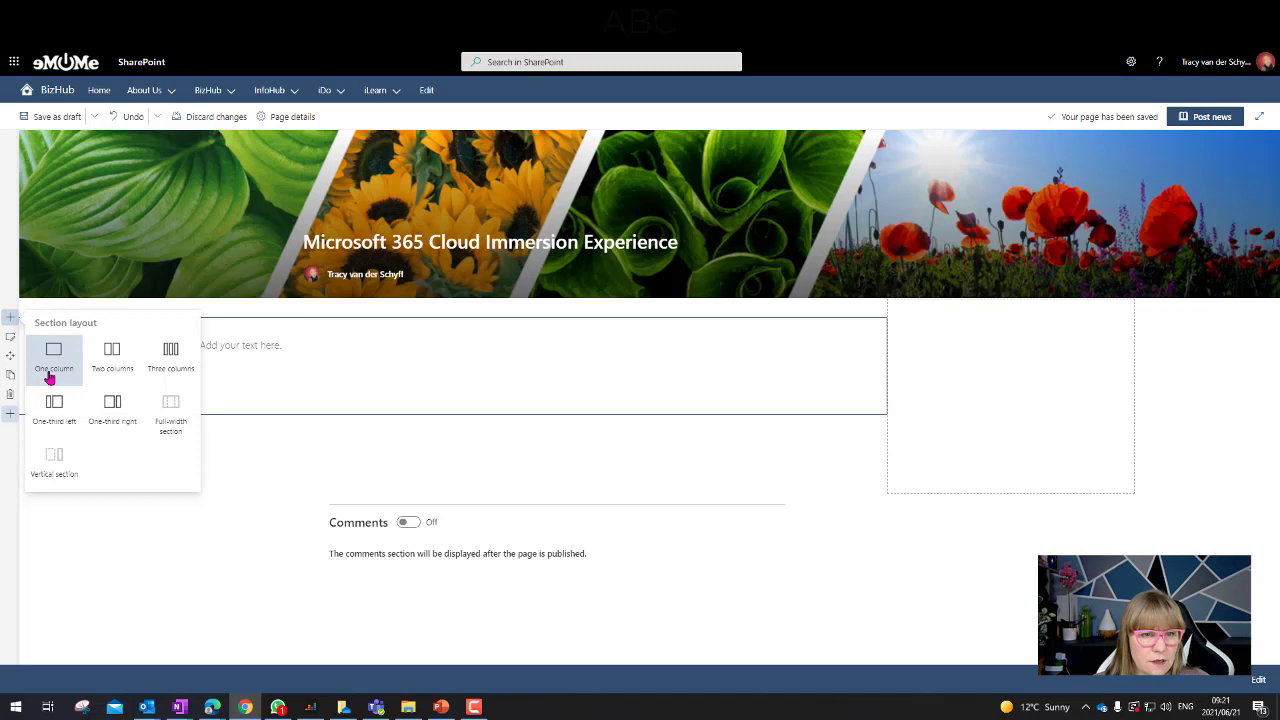
pyautogui.click(111, 352)
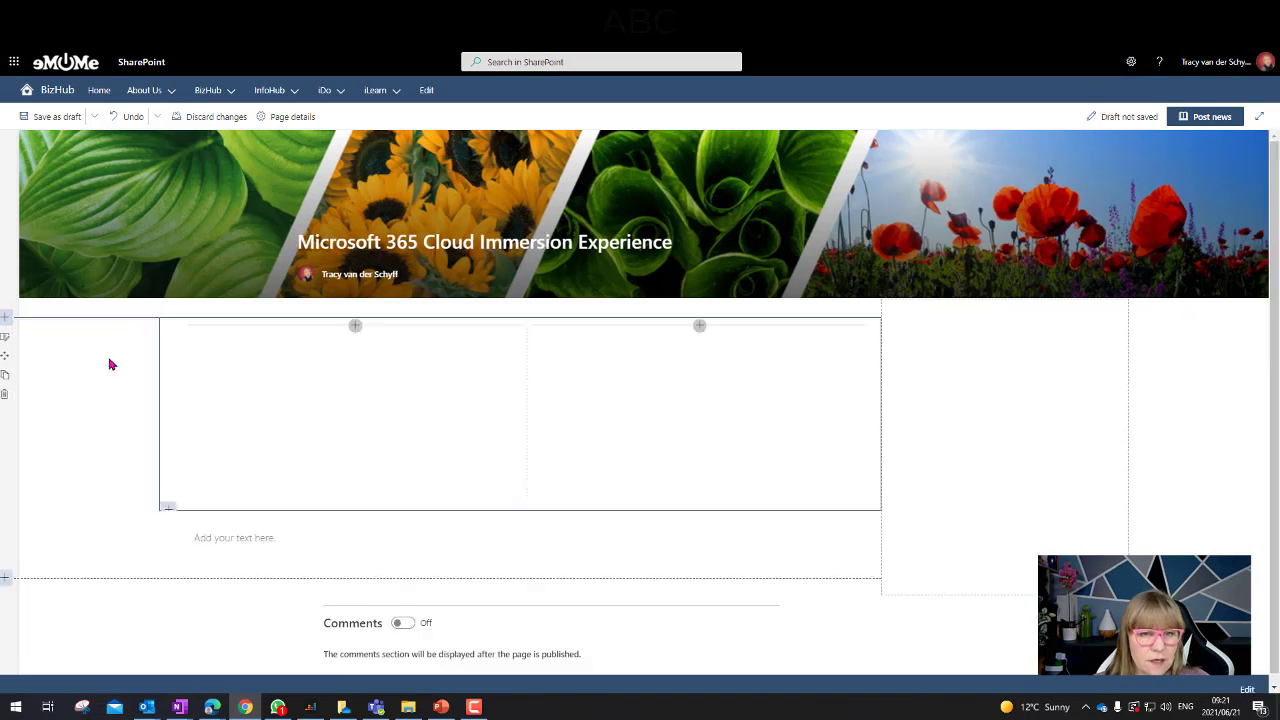
# Add text to the first column introducing the "Microsoft 365 Cloud Immersion Experience Day" hosted on the 17th of June, with its shared resources and valuable tips.
pyautogui.click(355, 325)
pyautogui.click(250, 440)
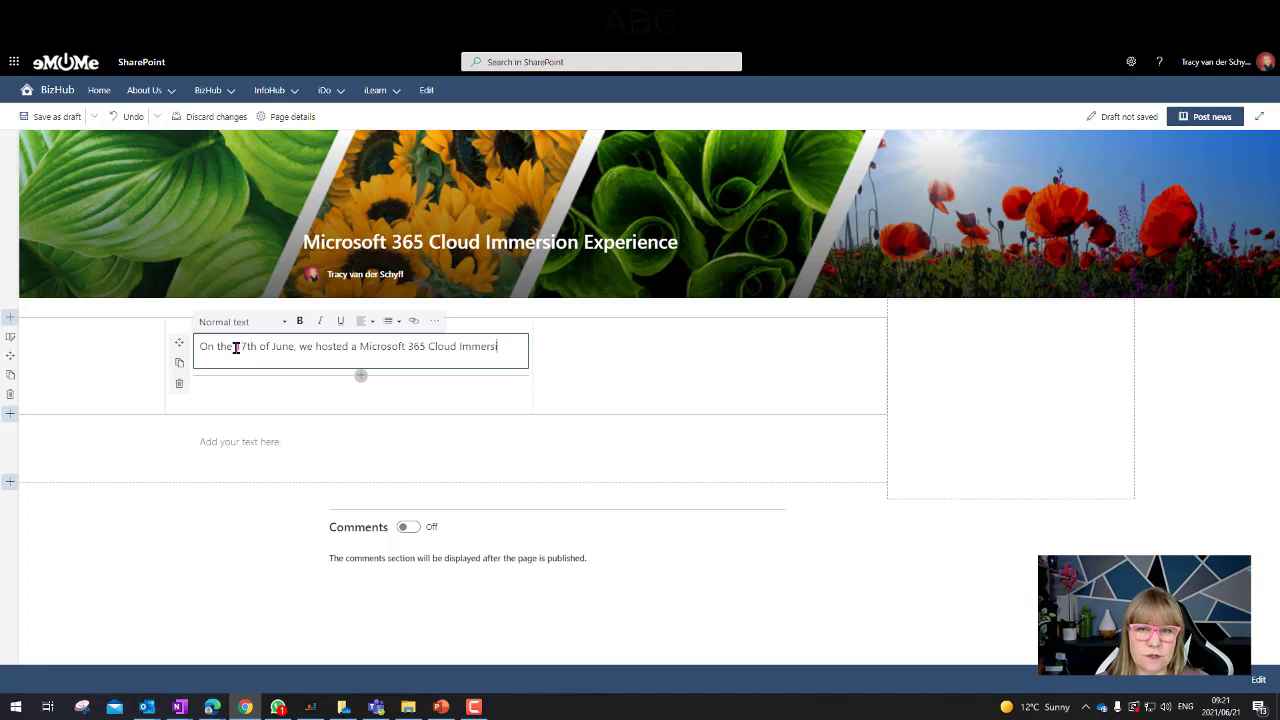
pyautogui.write('on Experience Day. On this newsl')
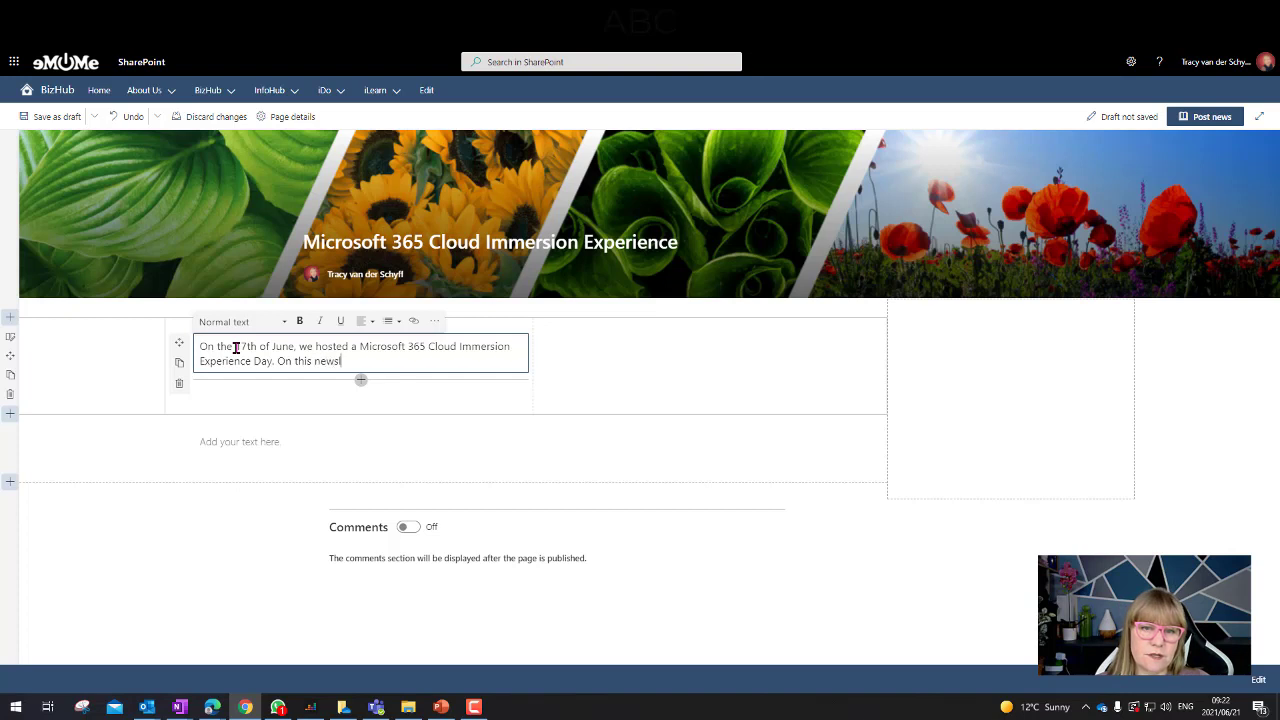
pyautogui.write("etter you'll find all the res")
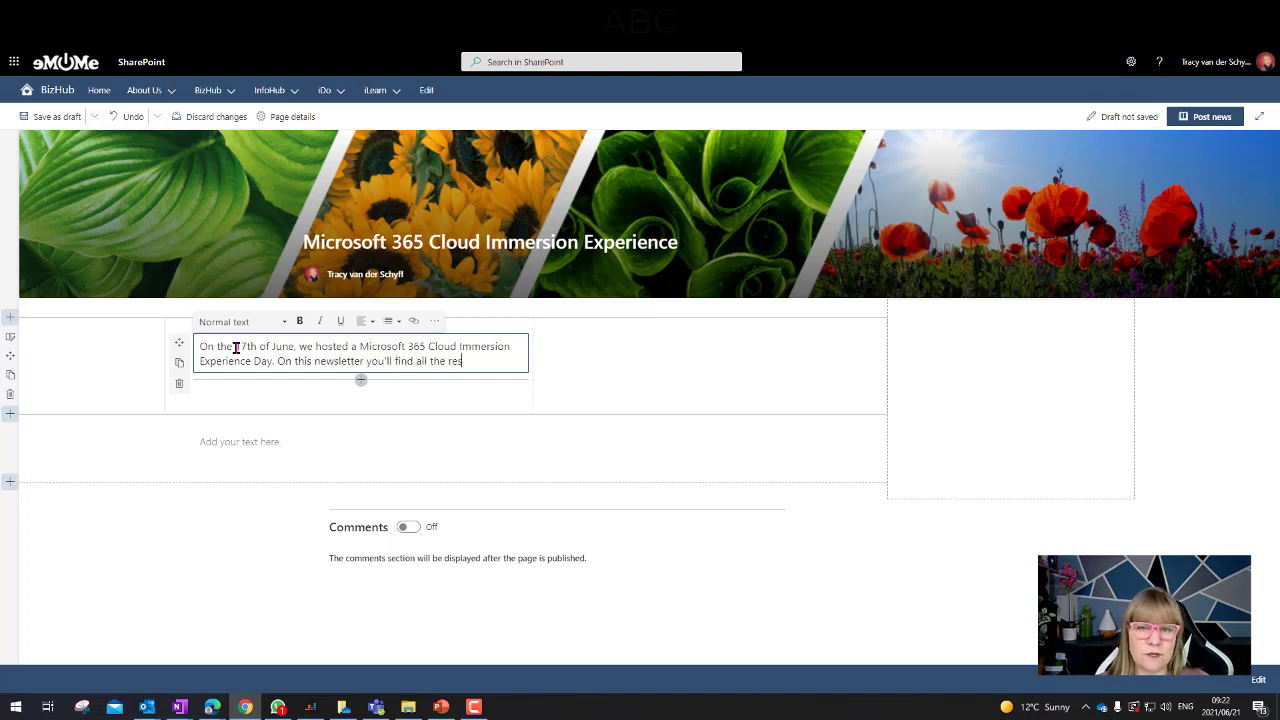
pyautogui.write('ed and some valuable tips etc.')
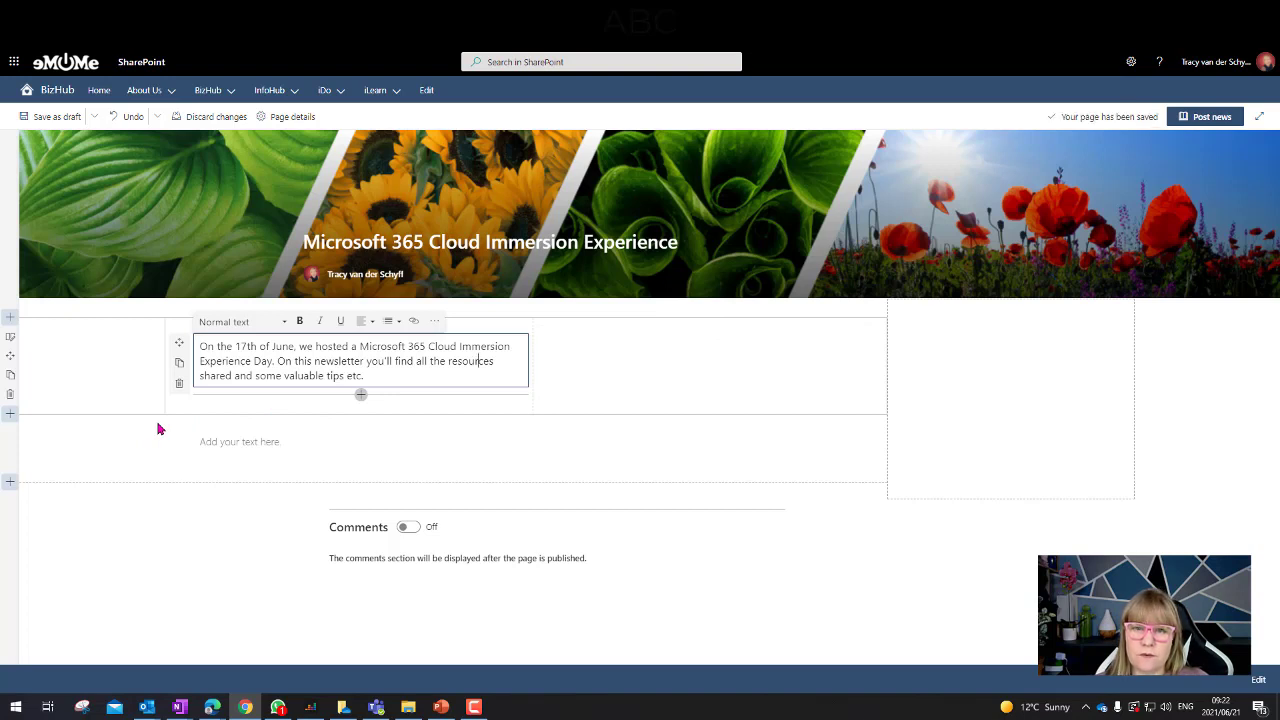
# Search the web parts for "sway" and add an Embed web part to the second column.
pyautogui.click(700, 365)
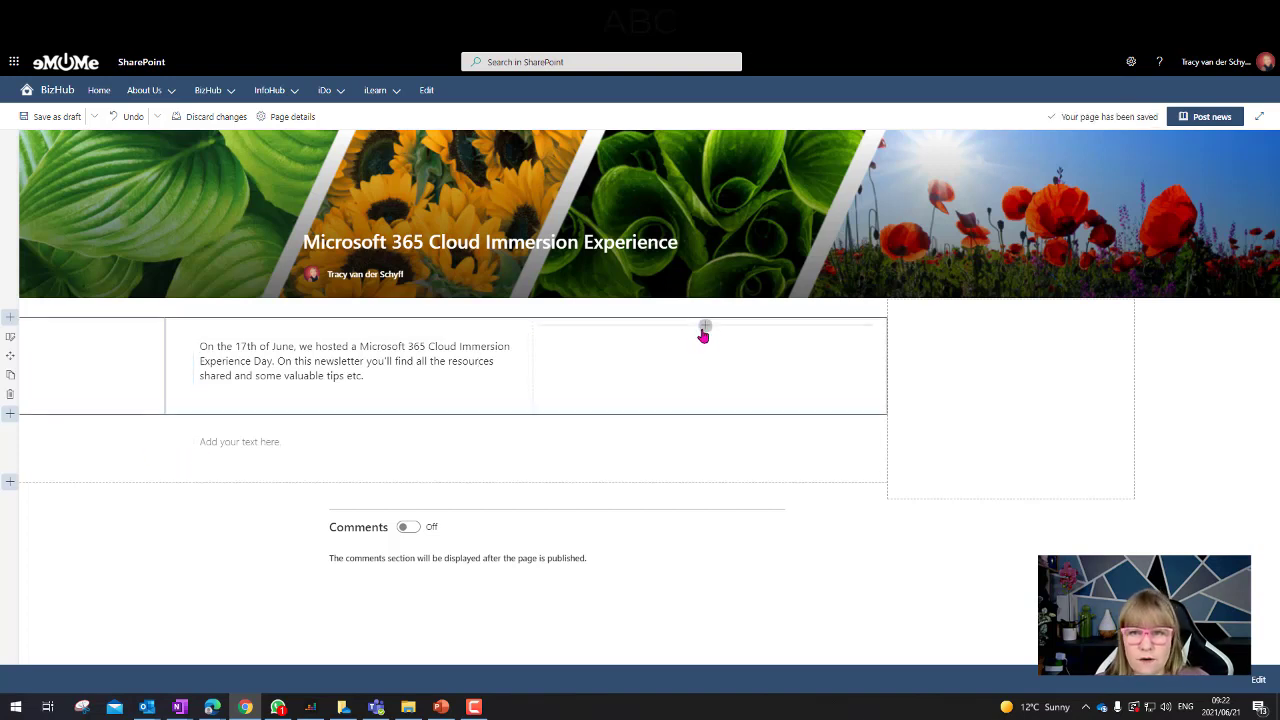
pyautogui.hotkey('ctrl', '+')
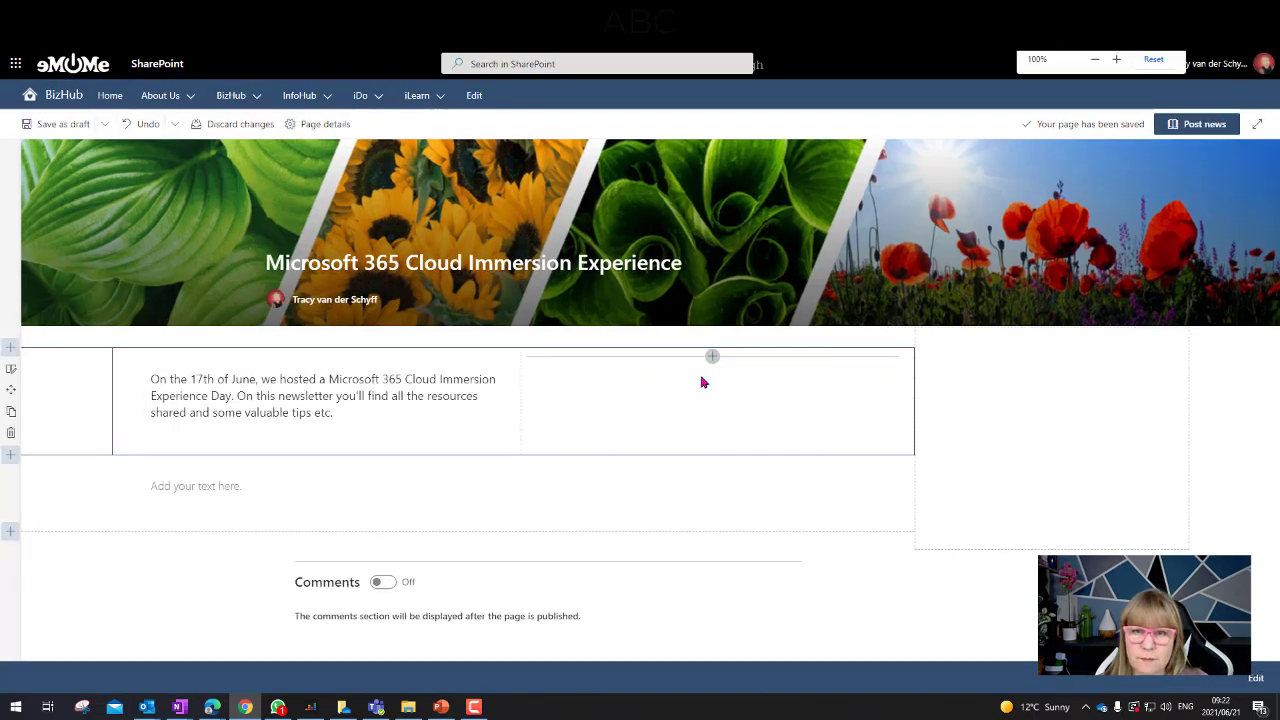
pyautogui.click(712, 358)
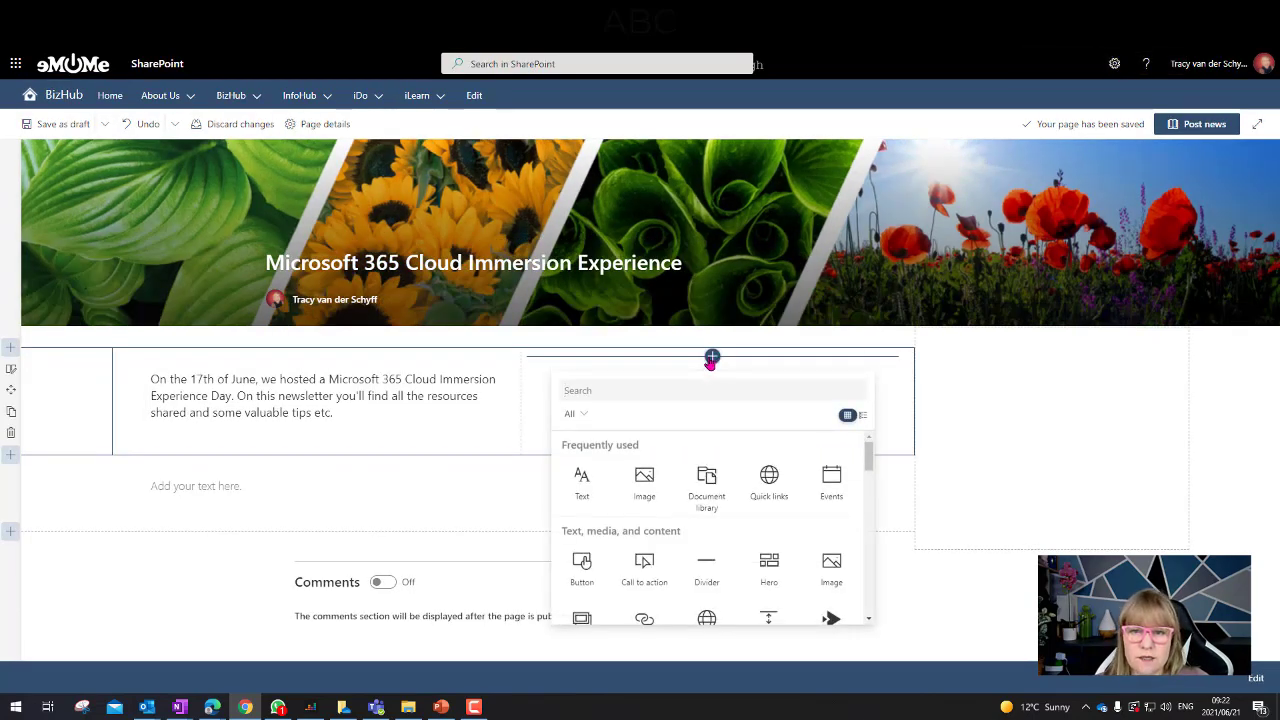
pyautogui.write('swa')
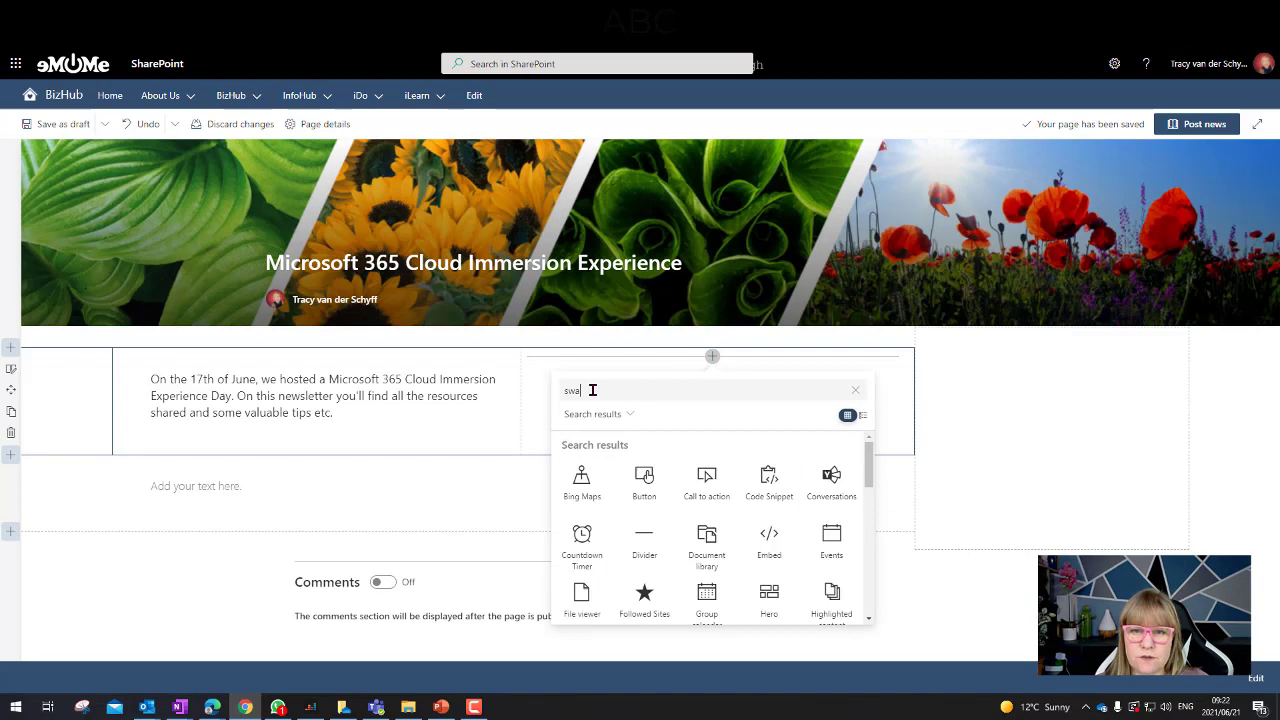
pyautogui.write('y')
pyautogui.click(580, 482)
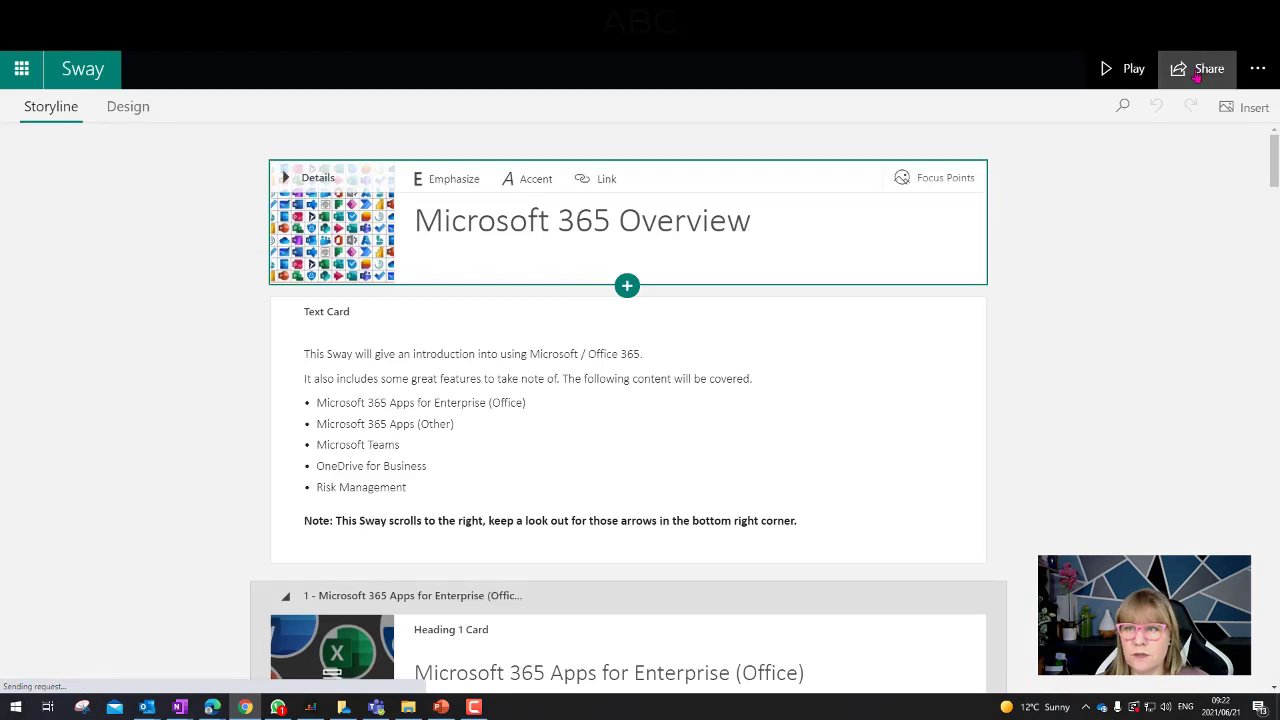
# Copy the embed code of the "Microsoft 365 Overview" Sway and paste it into the Embed web part of the SharePoint news post.
pyautogui.click(1197, 77)
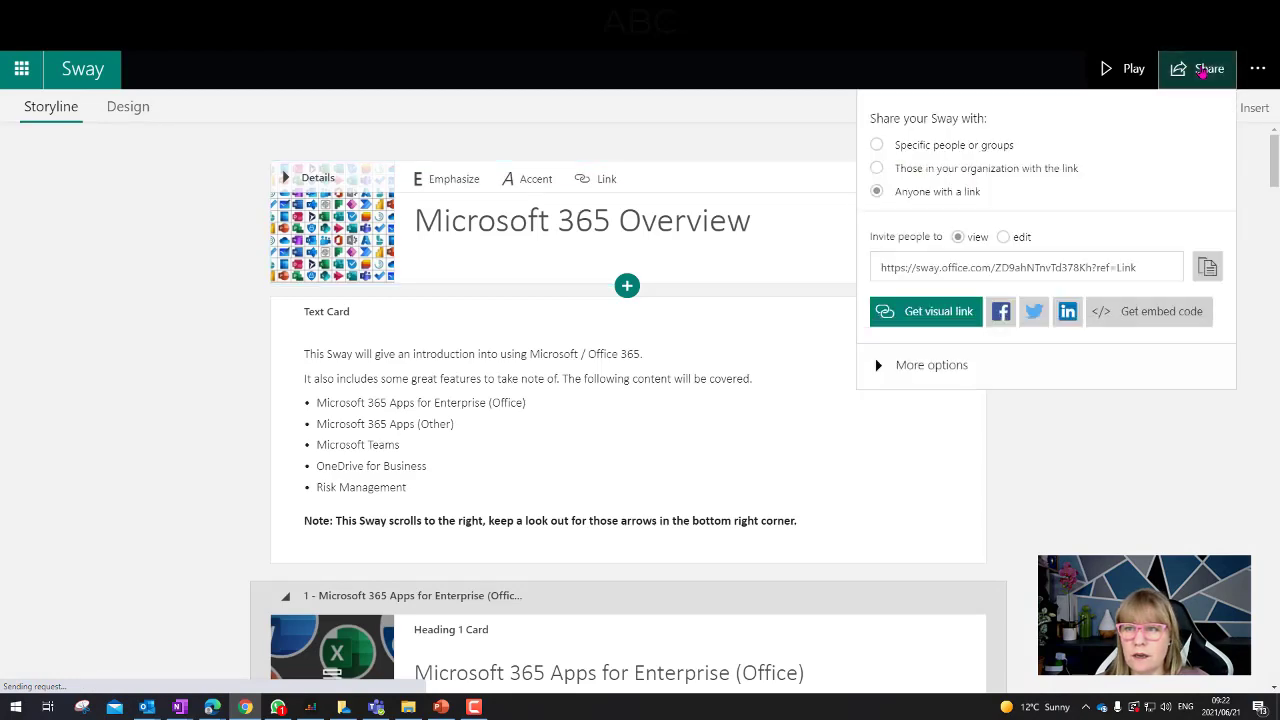
pyautogui.click(1137, 314)
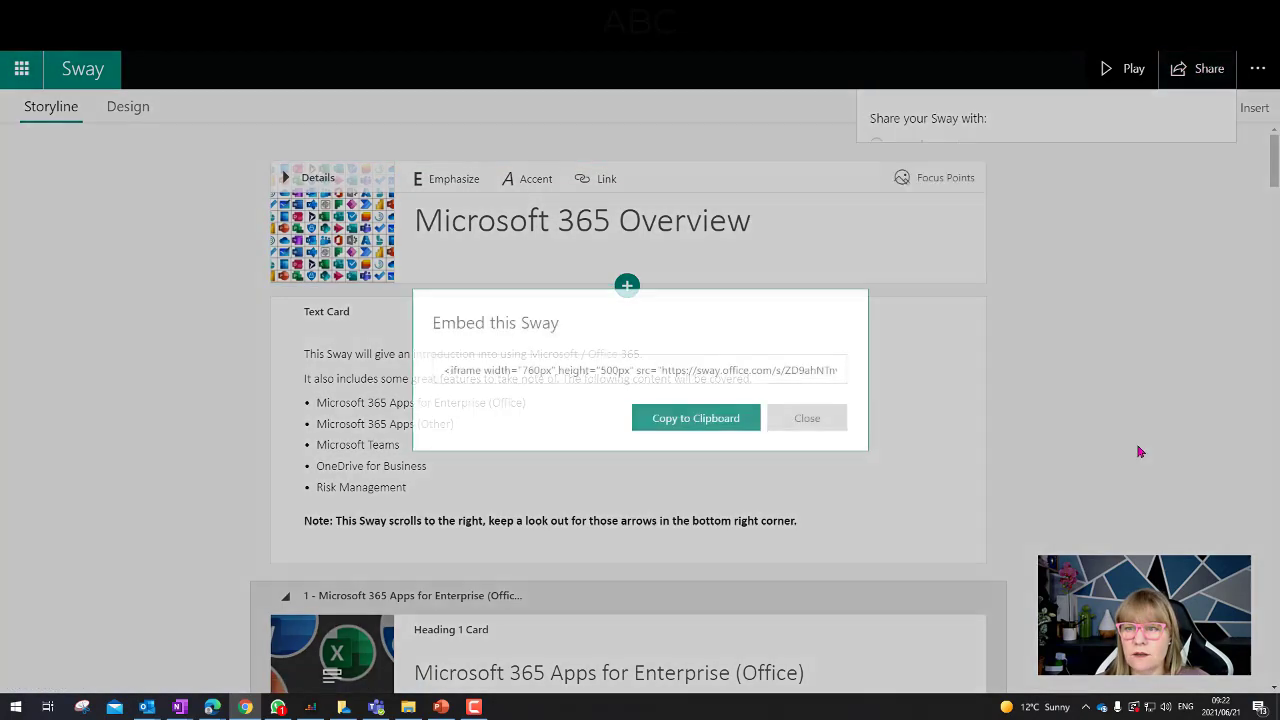
pyautogui.click(712, 417)
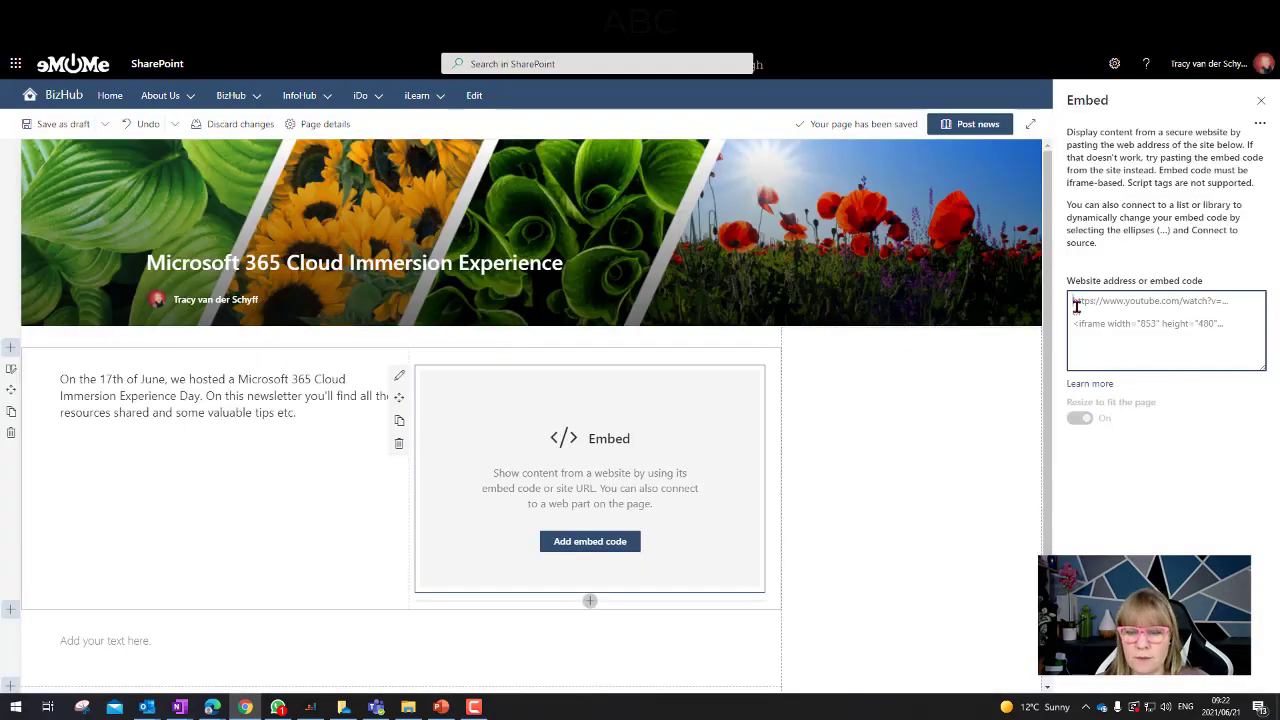
pyautogui.hotkey('ctrl', 'v')
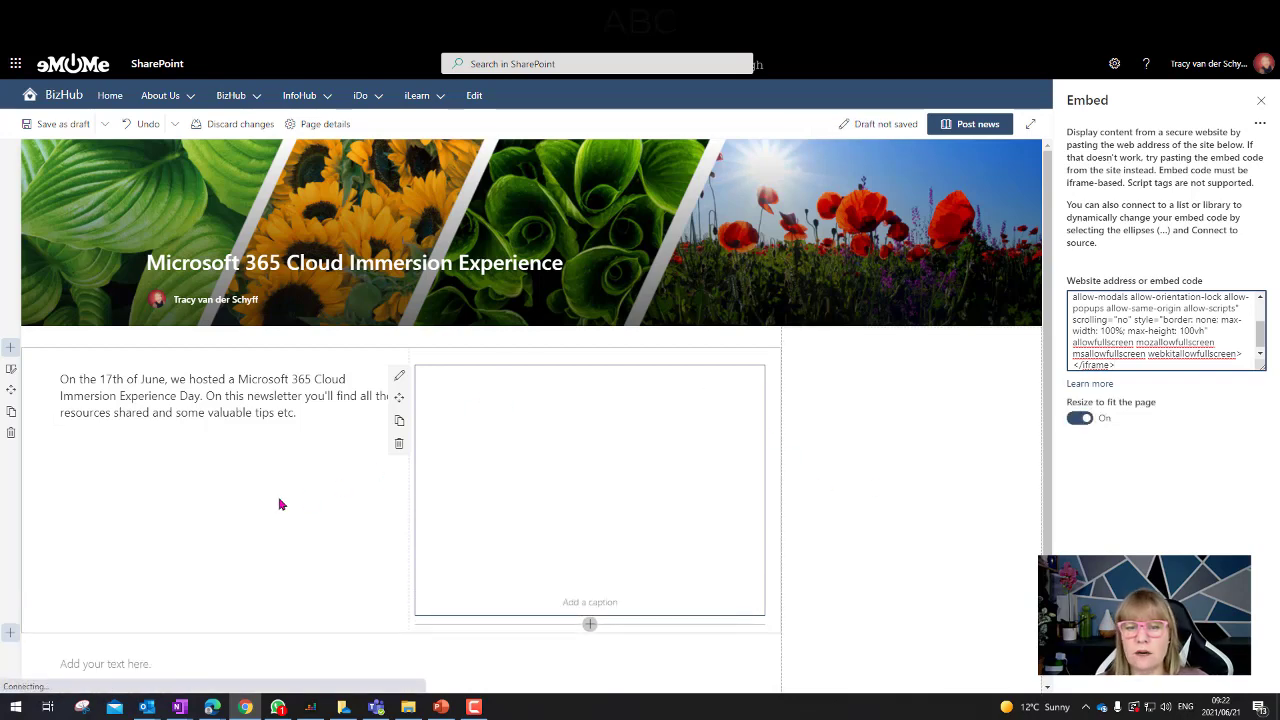
pyautogui.scroll(-2, 280, 504)
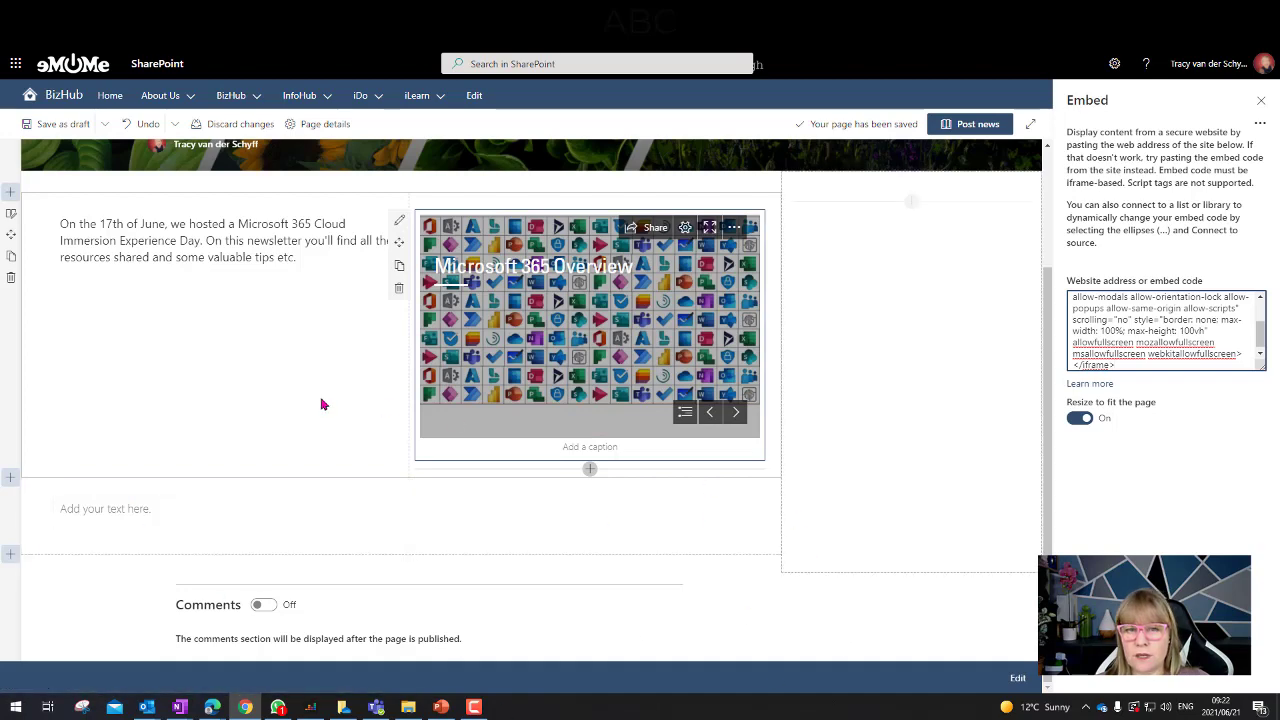
# Switch to Microsoft Forms, open "The Microsoft 365 Ecosystem: What you should know" and copy its sharing link.
pyautogui.scroll(2, 283, 389)
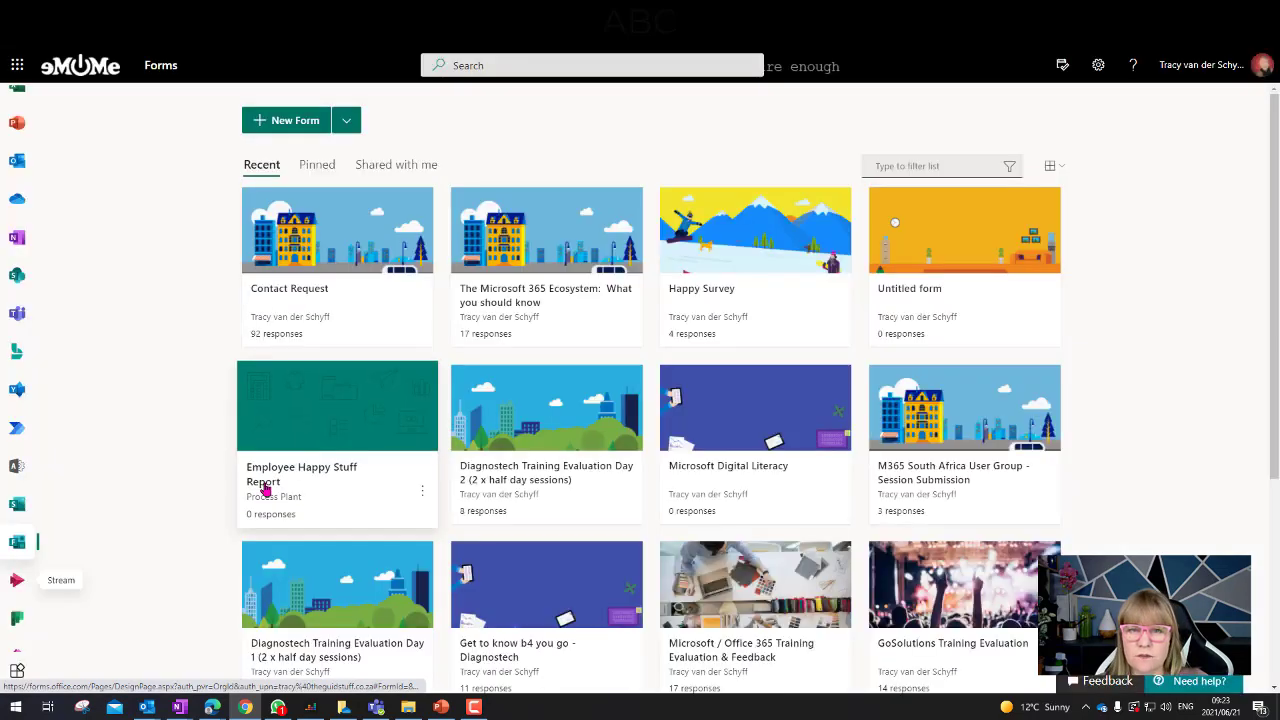
pyautogui.click(540, 305)
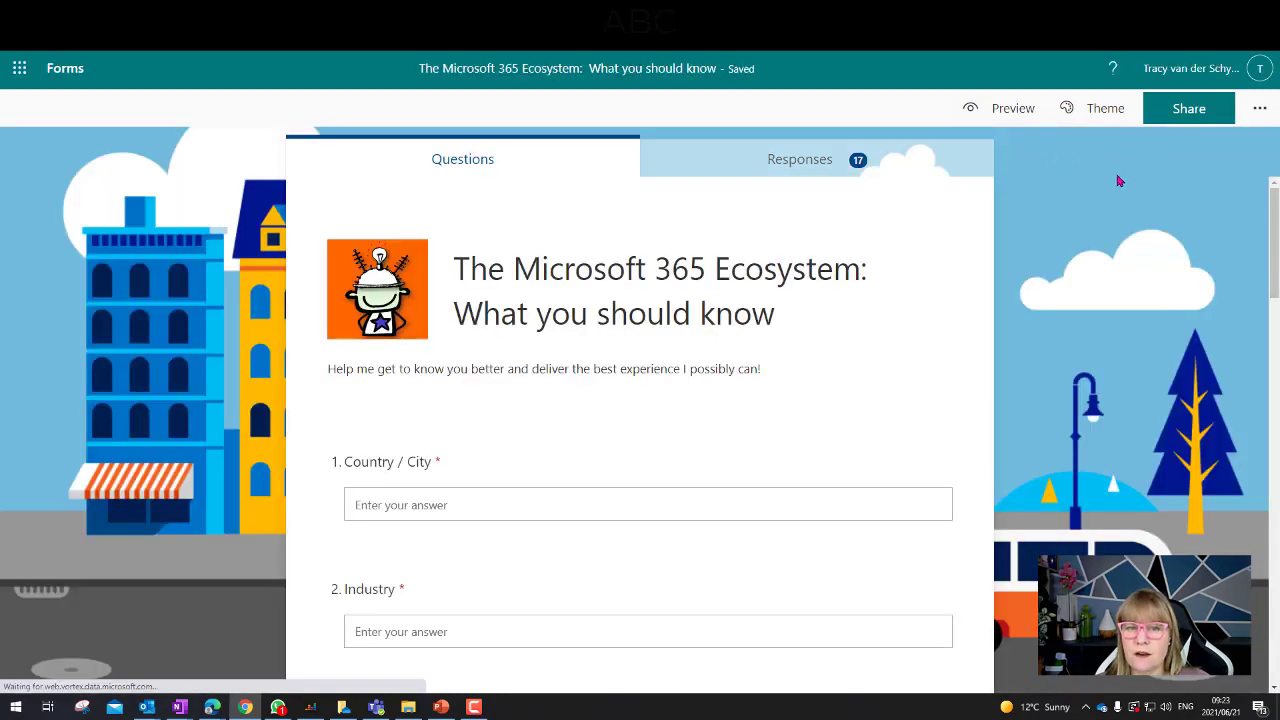
pyautogui.click(1176, 115)
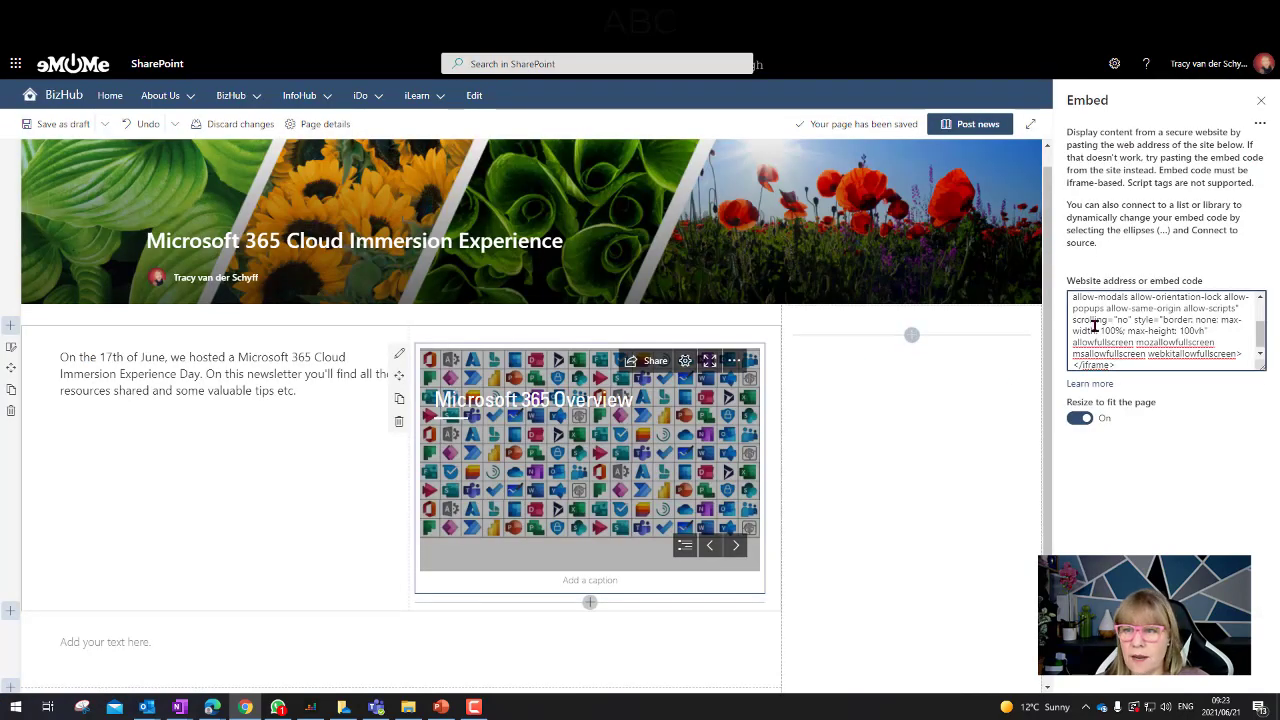
# Back in the news post, add a Microsoft Forms web part to the vertical section using the copied form link, set to collect responses.
pyautogui.click(911, 334)
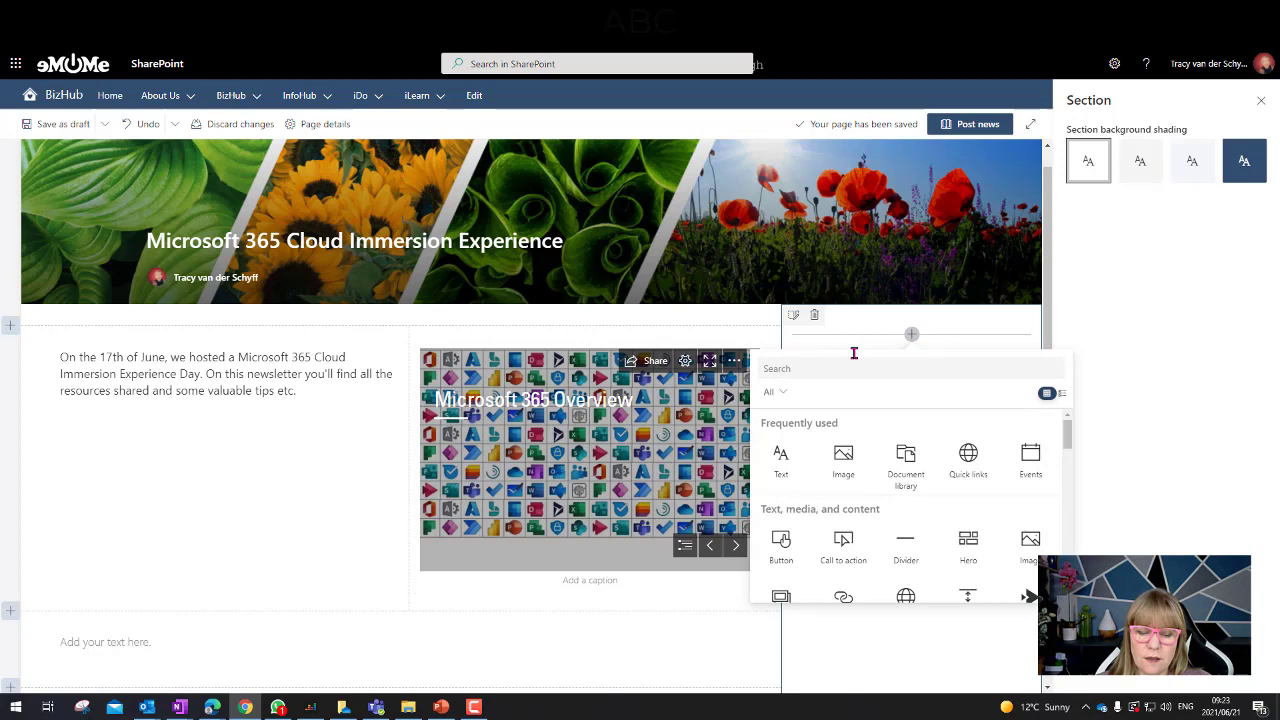
pyautogui.write('forms')
pyautogui.click(788, 462)
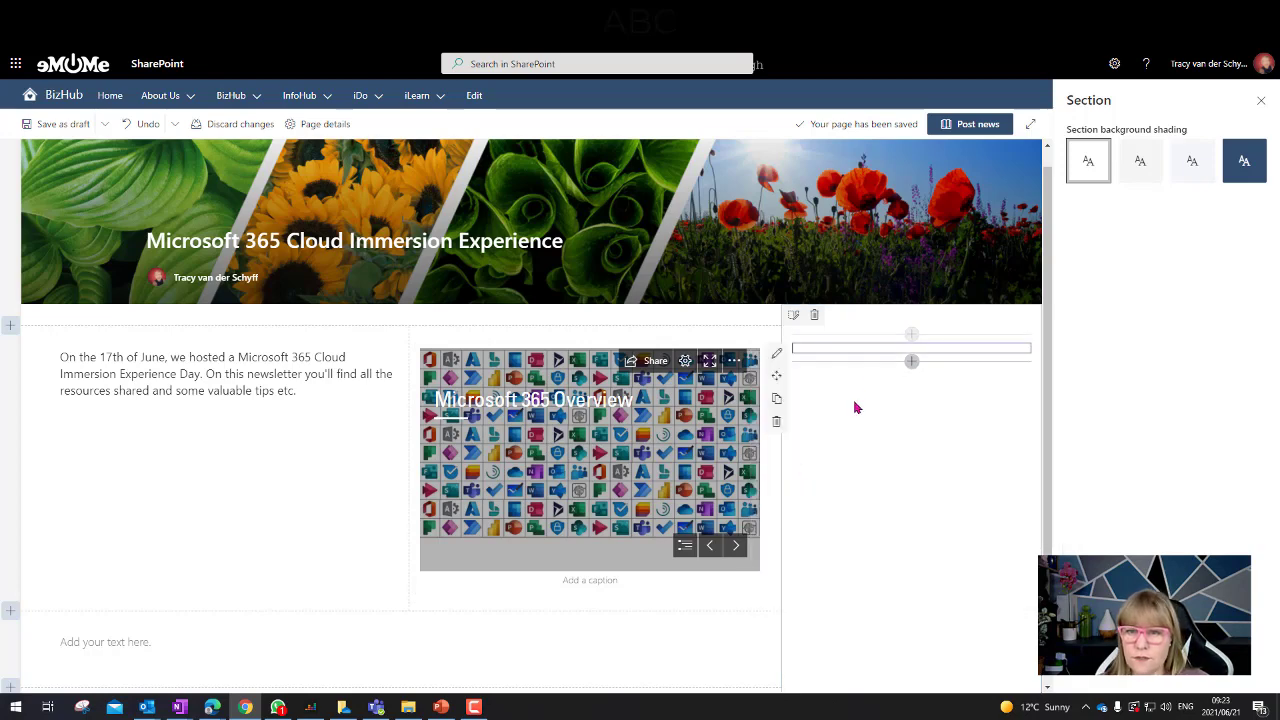
pyautogui.click(1090, 240)
pyautogui.hotkey('ctrl', 'v')
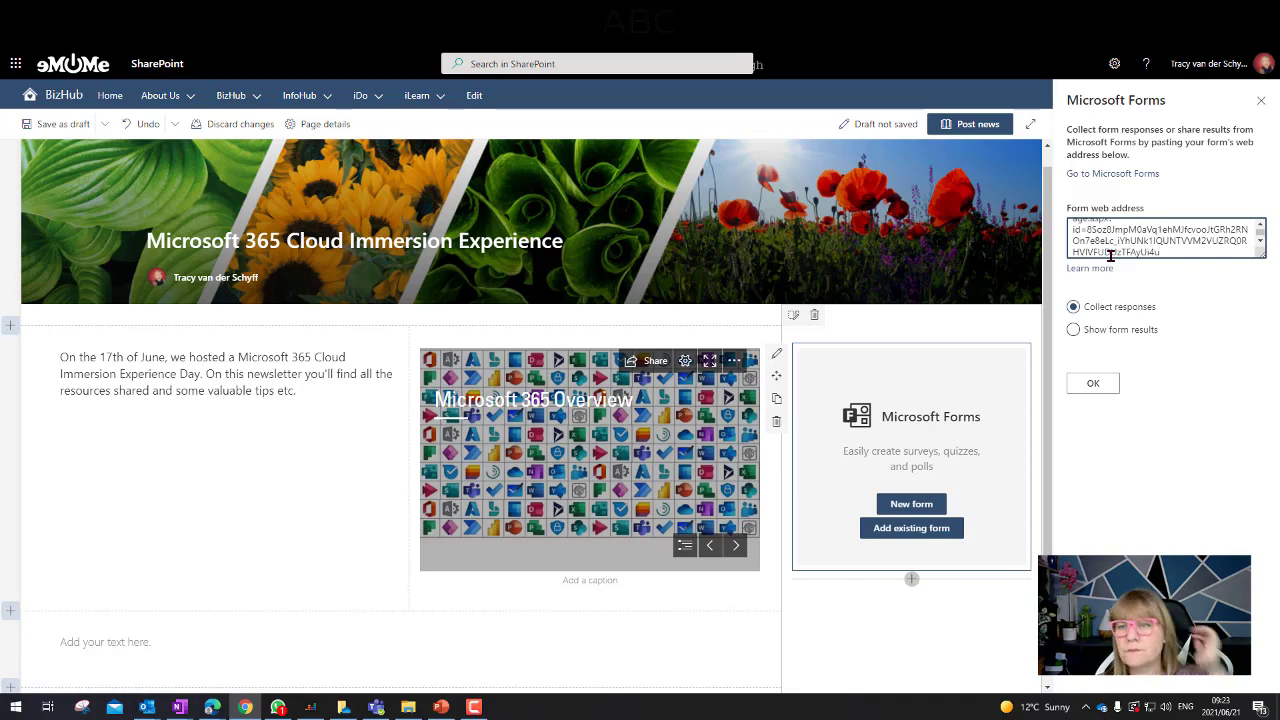
pyautogui.click(1096, 388)
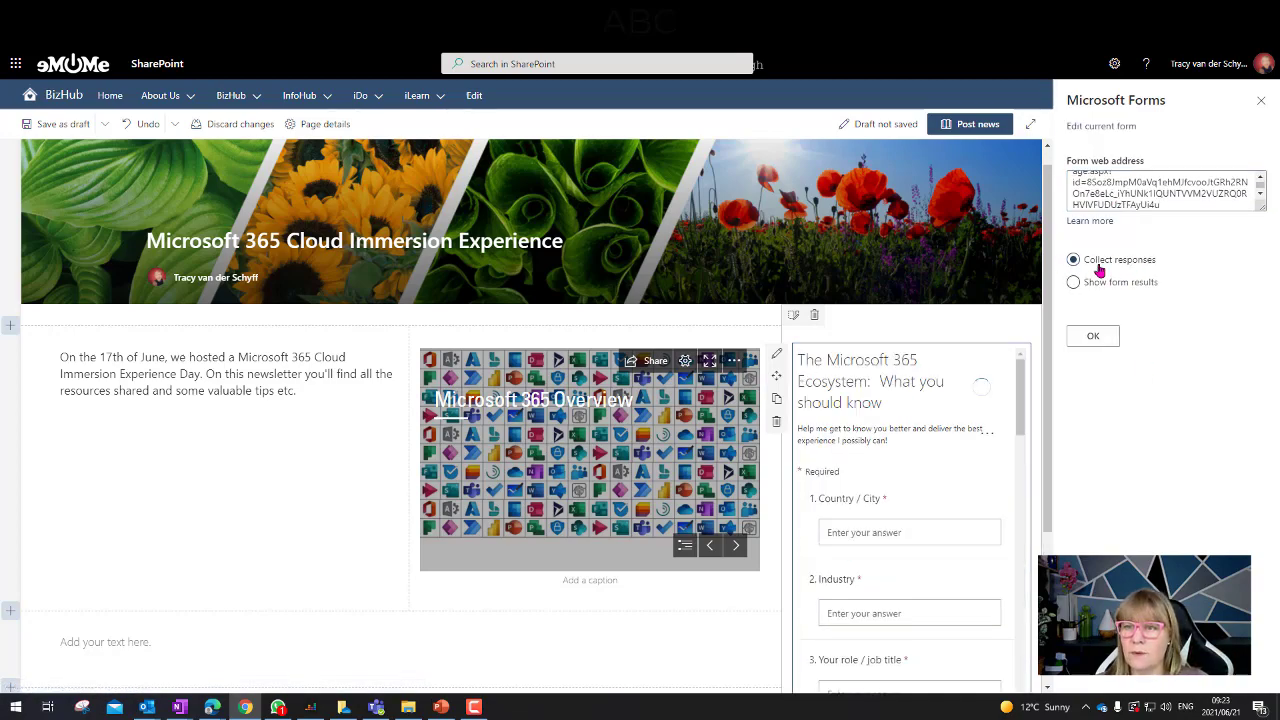
# Look through the embedded form in the vertical section down to its last question.
pyautogui.scroll(-3, 900, 500)
pyautogui.scroll(3, 900, 497)
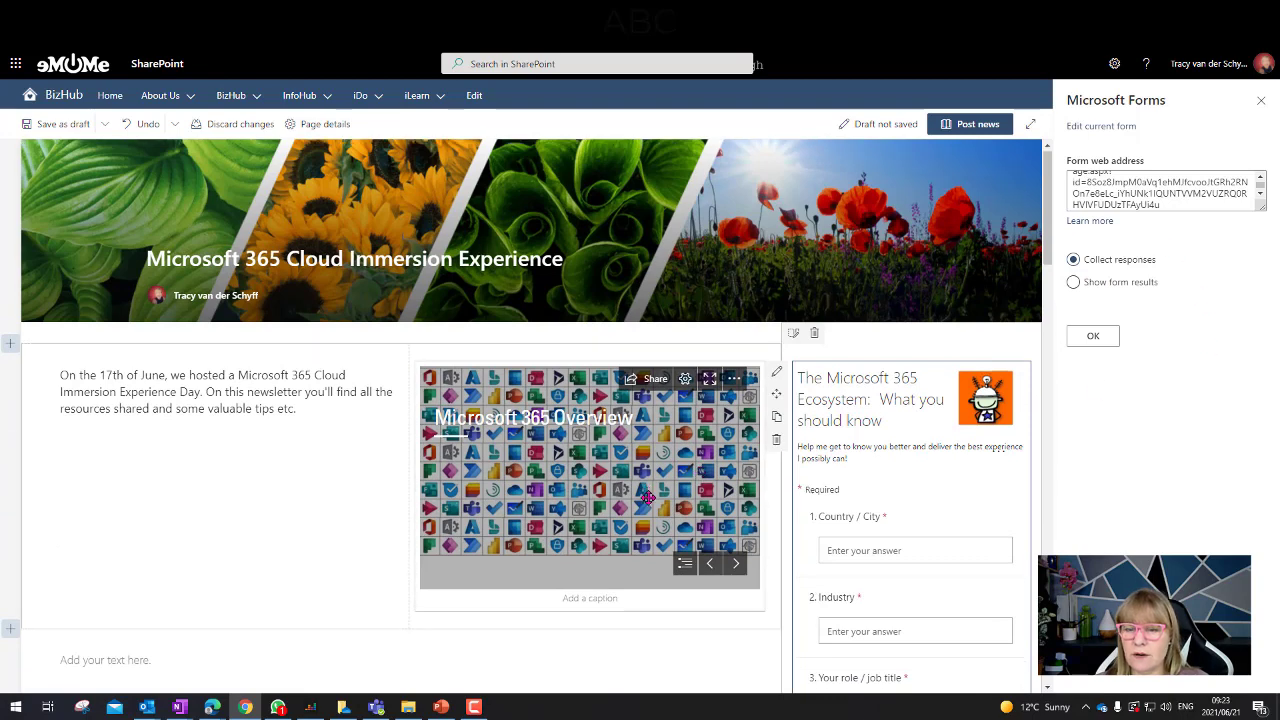
pyautogui.scroll(-2, 648, 497)
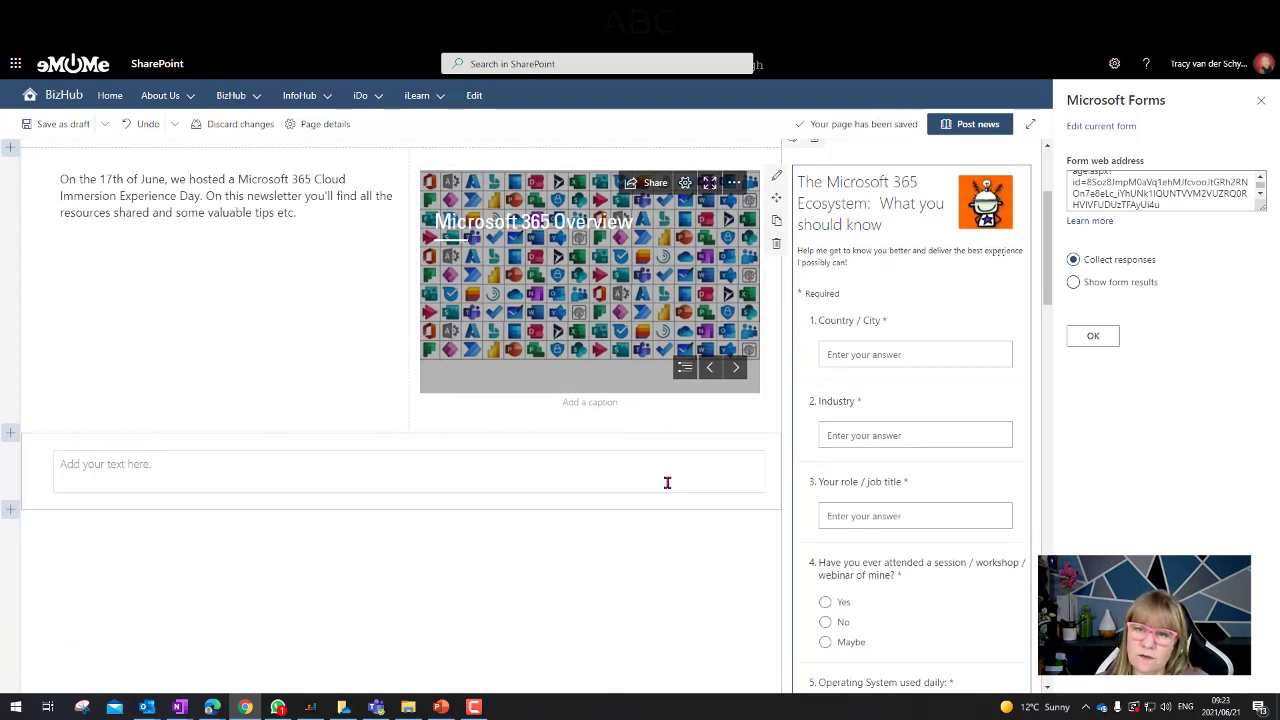
pyautogui.scroll(-3, 668, 482)
pyautogui.scroll(-14, 665, 490)
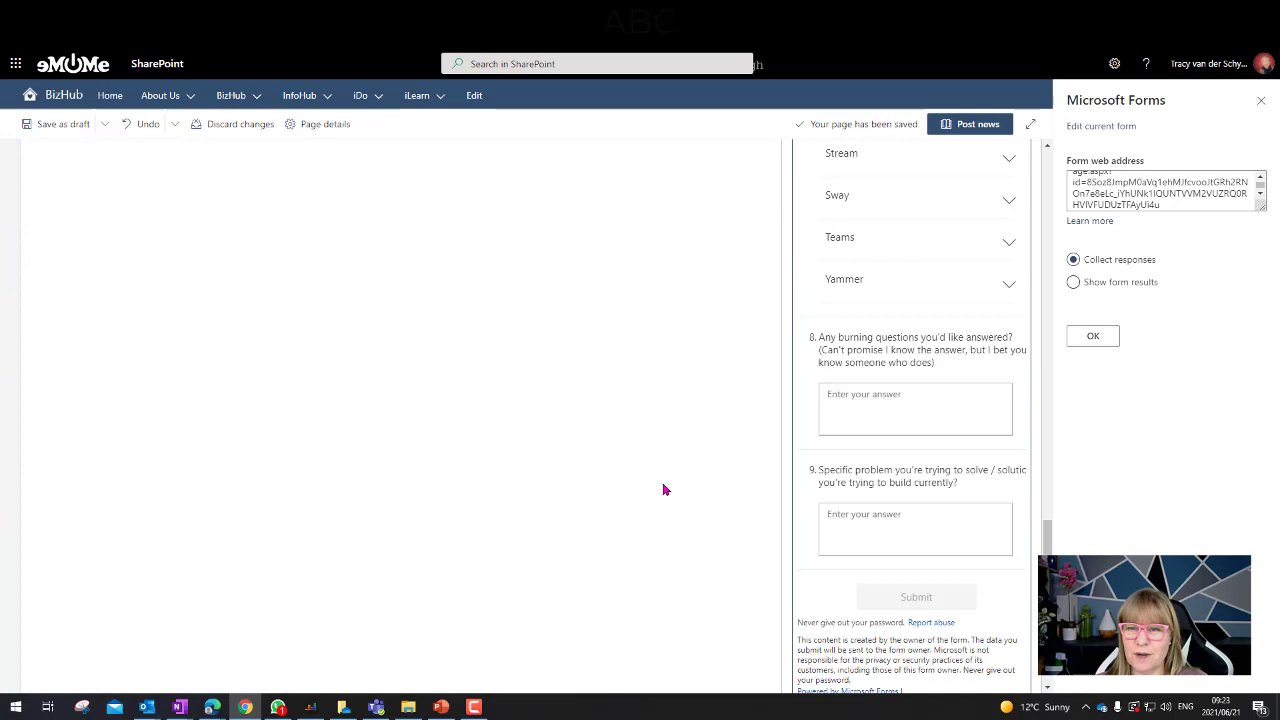
pyautogui.scroll(20, 289, 503)
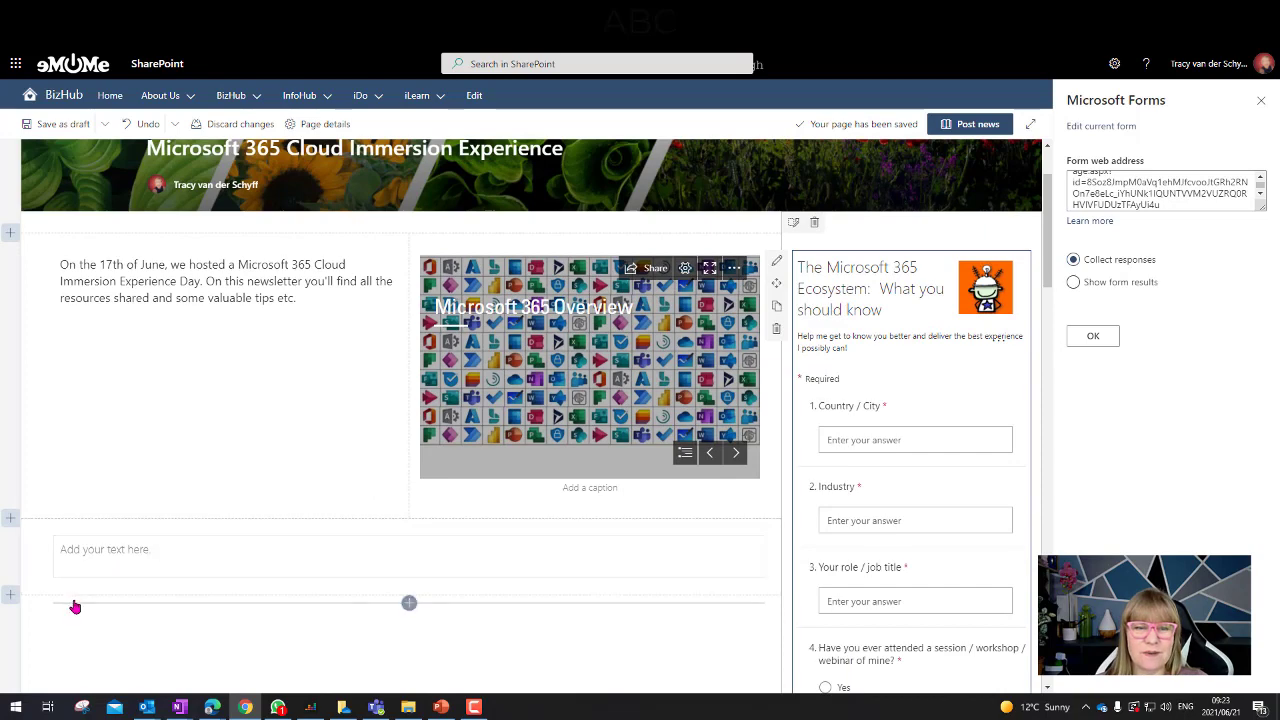
# Delete the empty text web part from the one-column section below the two-column section.
pyautogui.scroll(-1, 74, 607)
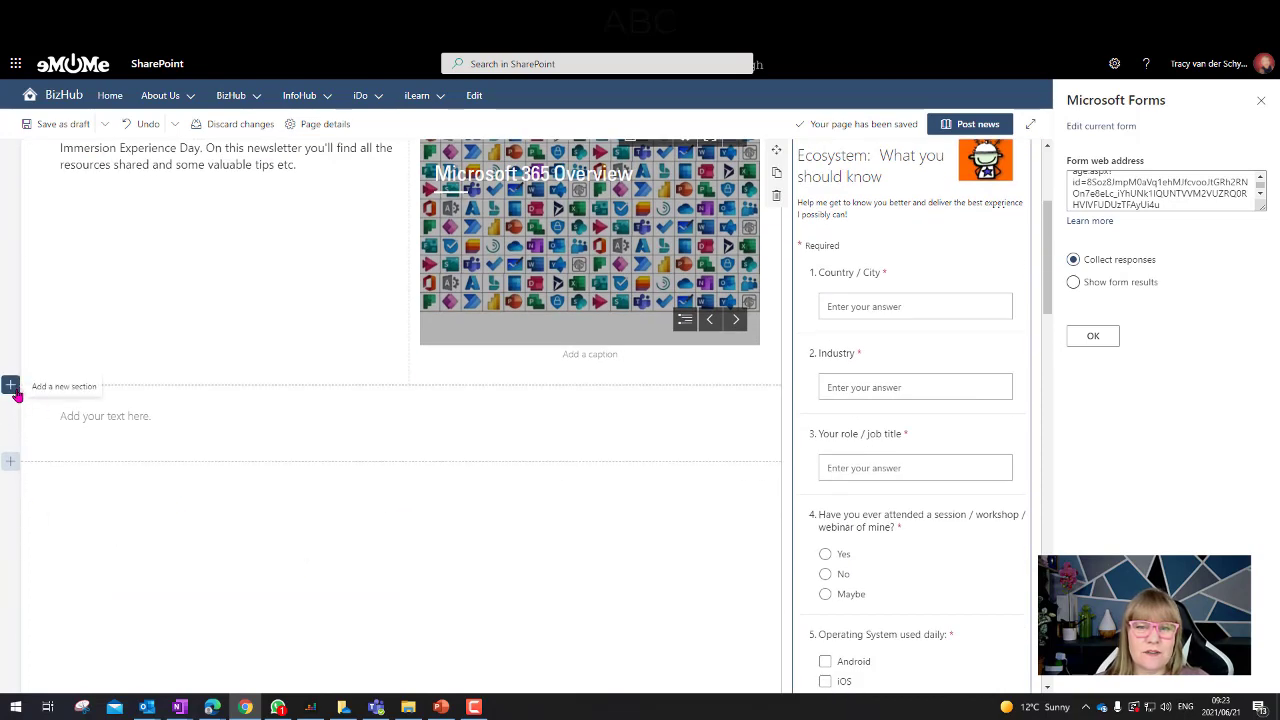
pyautogui.click(108, 420)
pyautogui.click(40, 458)
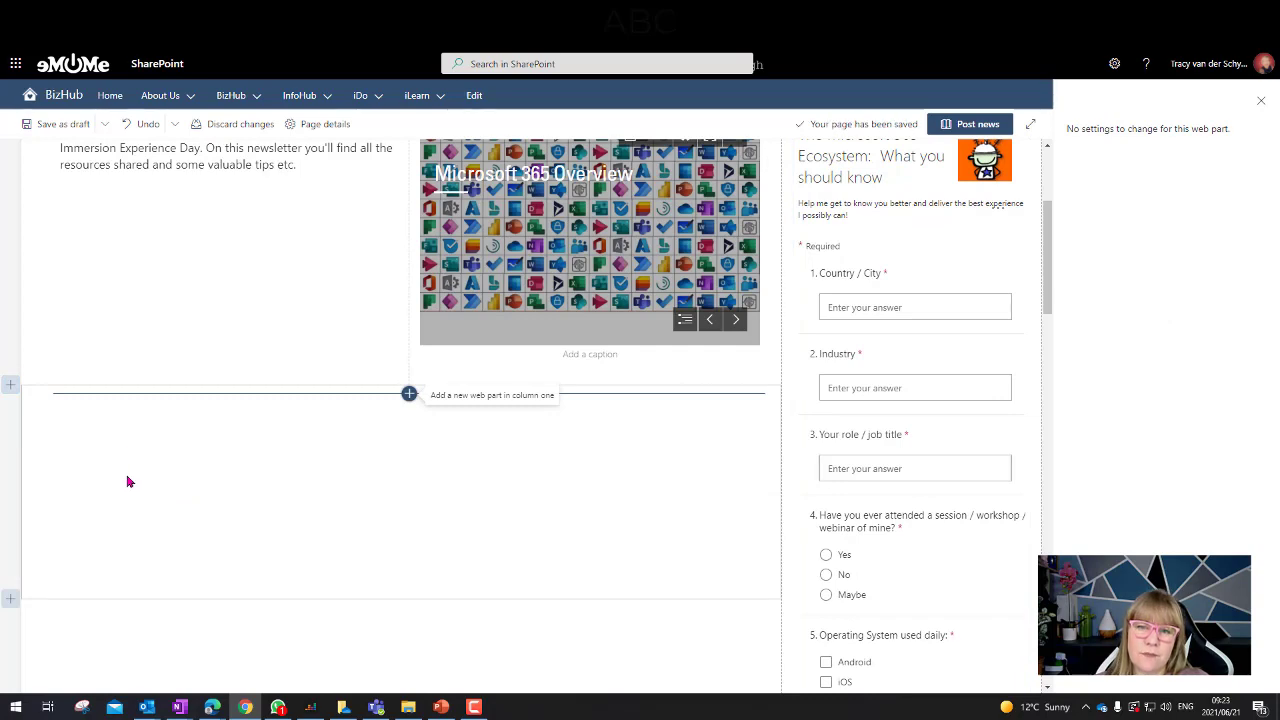
# Move the Sway embed from the second column into the empty one-column section below and check its larger layout.
pyautogui.scroll(1, 310, 330)
pyautogui.moveTo(480, 180); pyautogui.dragTo(204, 487)
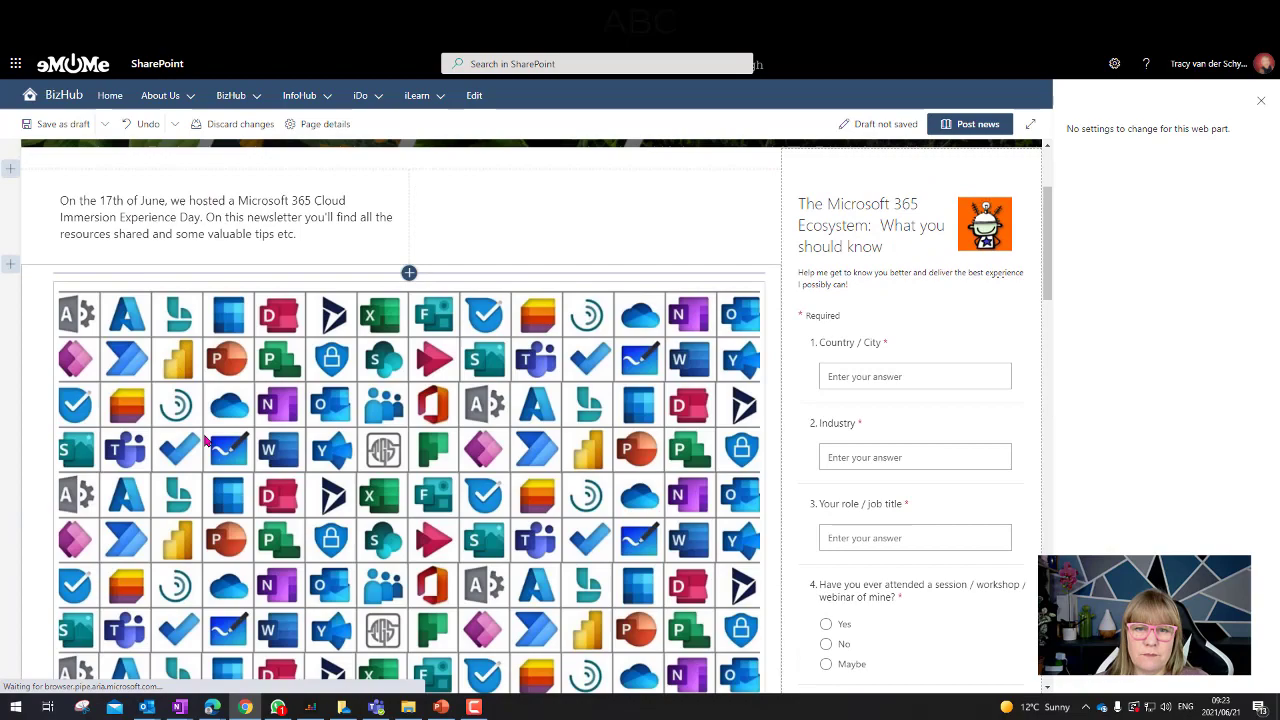
pyautogui.scroll(-3, 240, 525)
pyautogui.scroll(4, 238, 527)
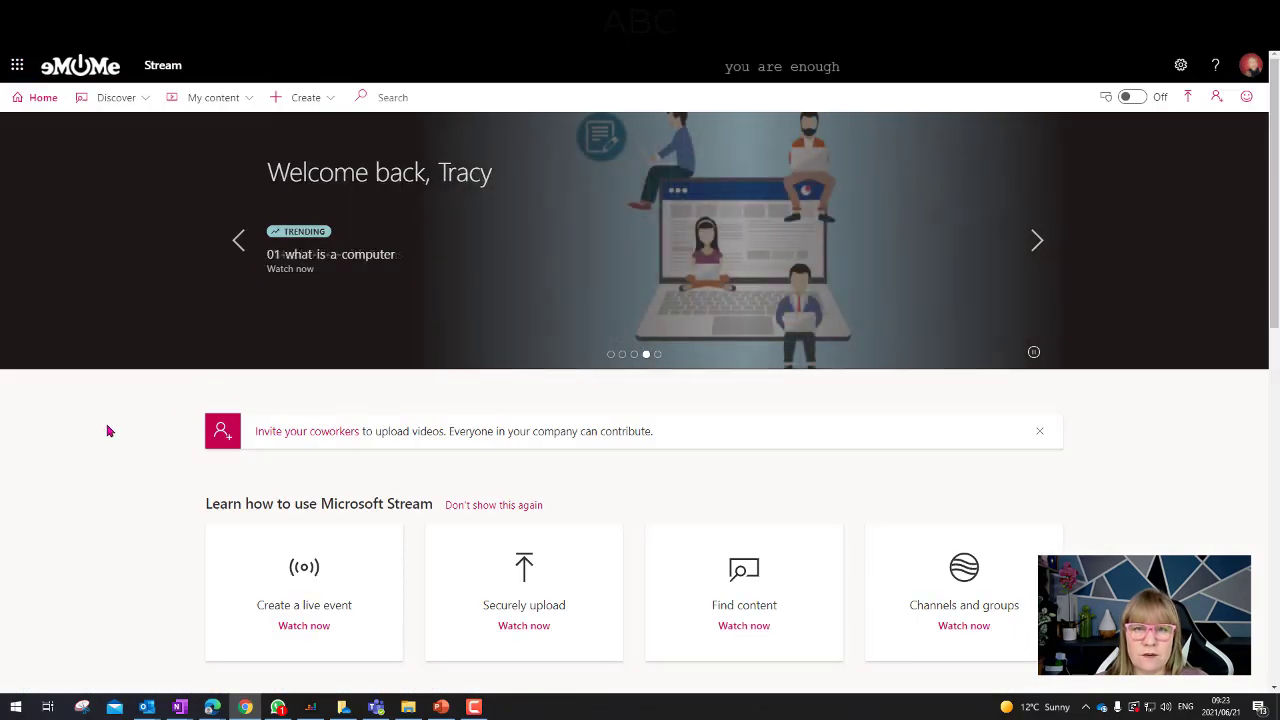
# In Stream, open the Digital Literacy channel from your own channels and get the share link of the "Outlook Find Time" video.
pyautogui.click(248, 98)
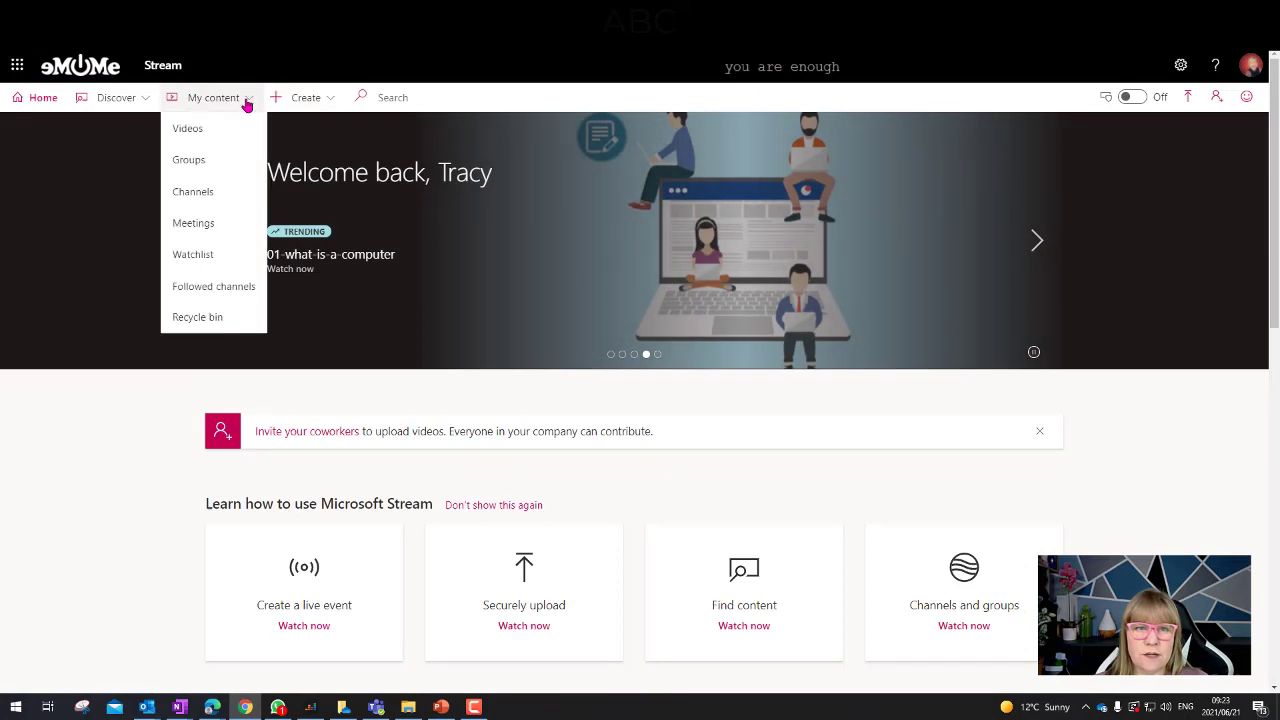
pyautogui.click(213, 196)
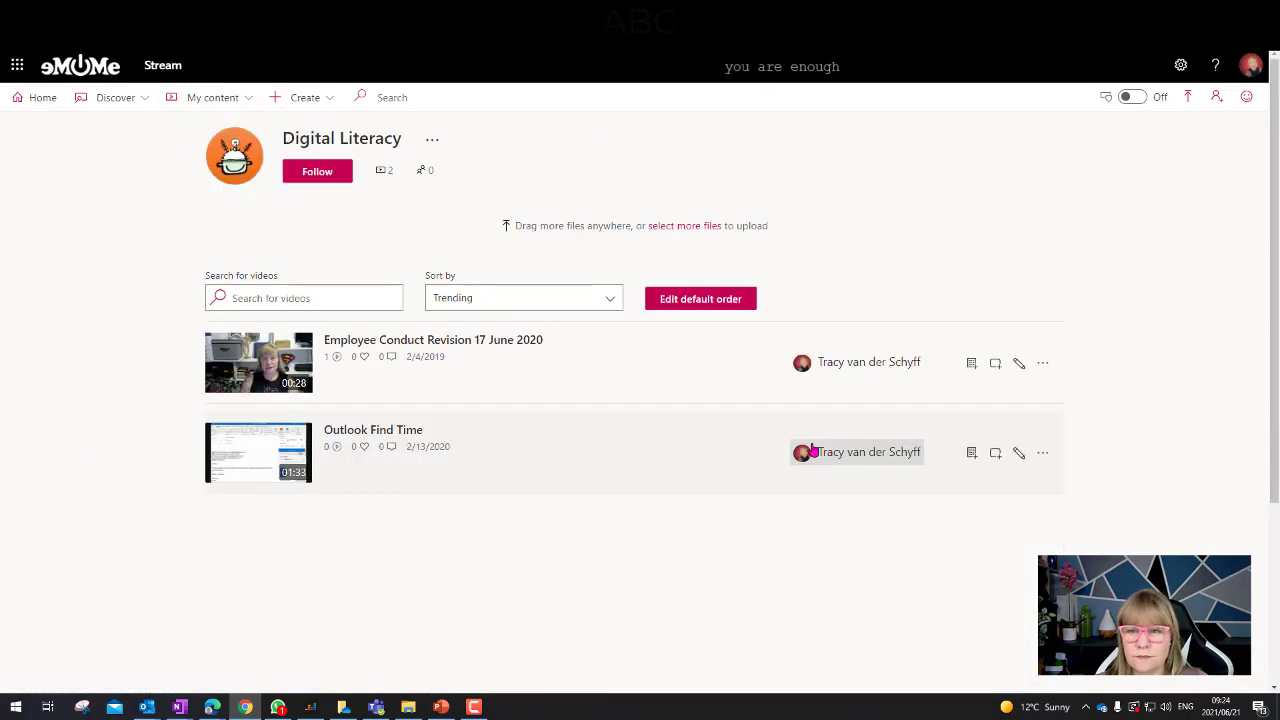
pyautogui.click(1043, 456)
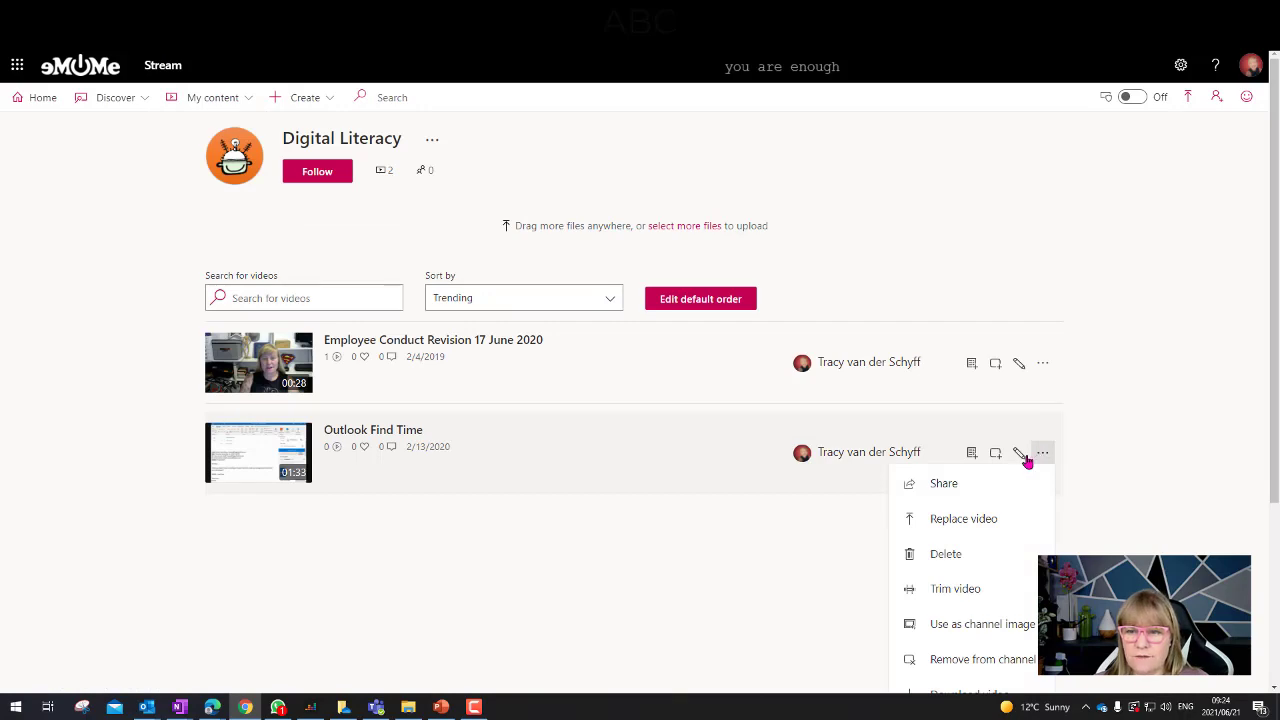
pyautogui.click(955, 487)
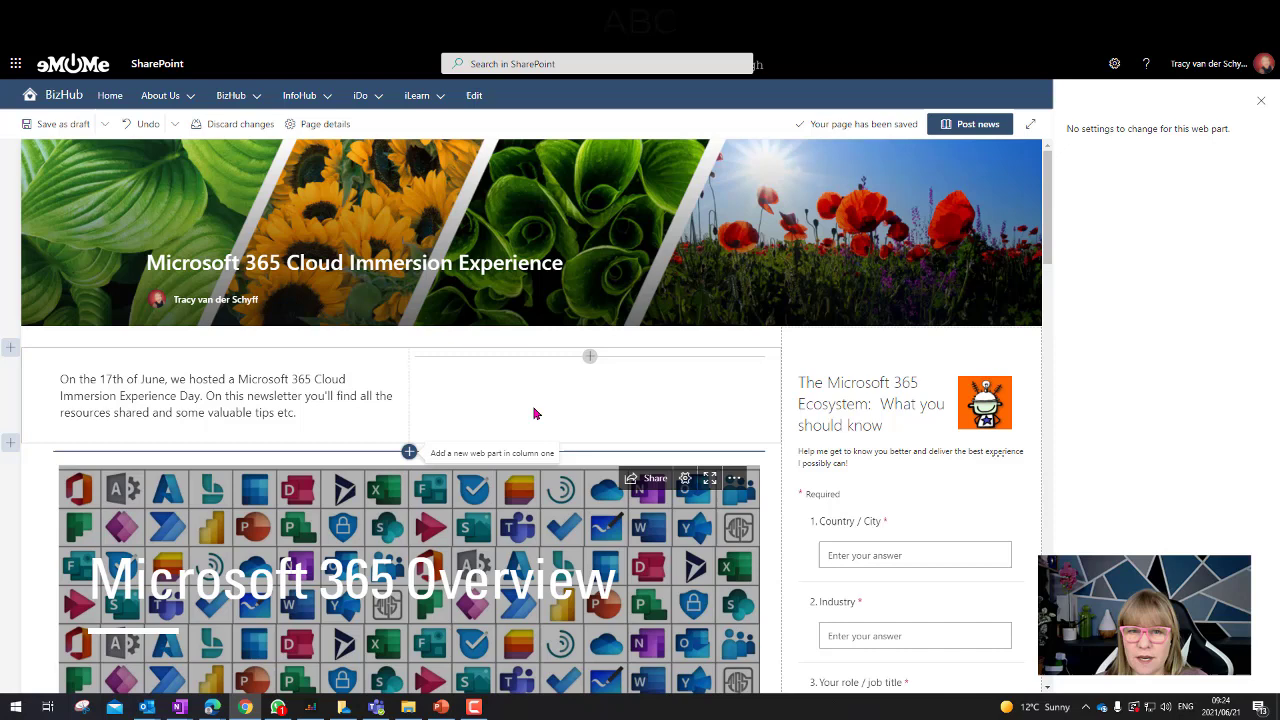
# Back in the news post, add a Stream web part beside the intro text, showing a single video from the copied video address.
pyautogui.click(590, 356)
pyautogui.write('s')
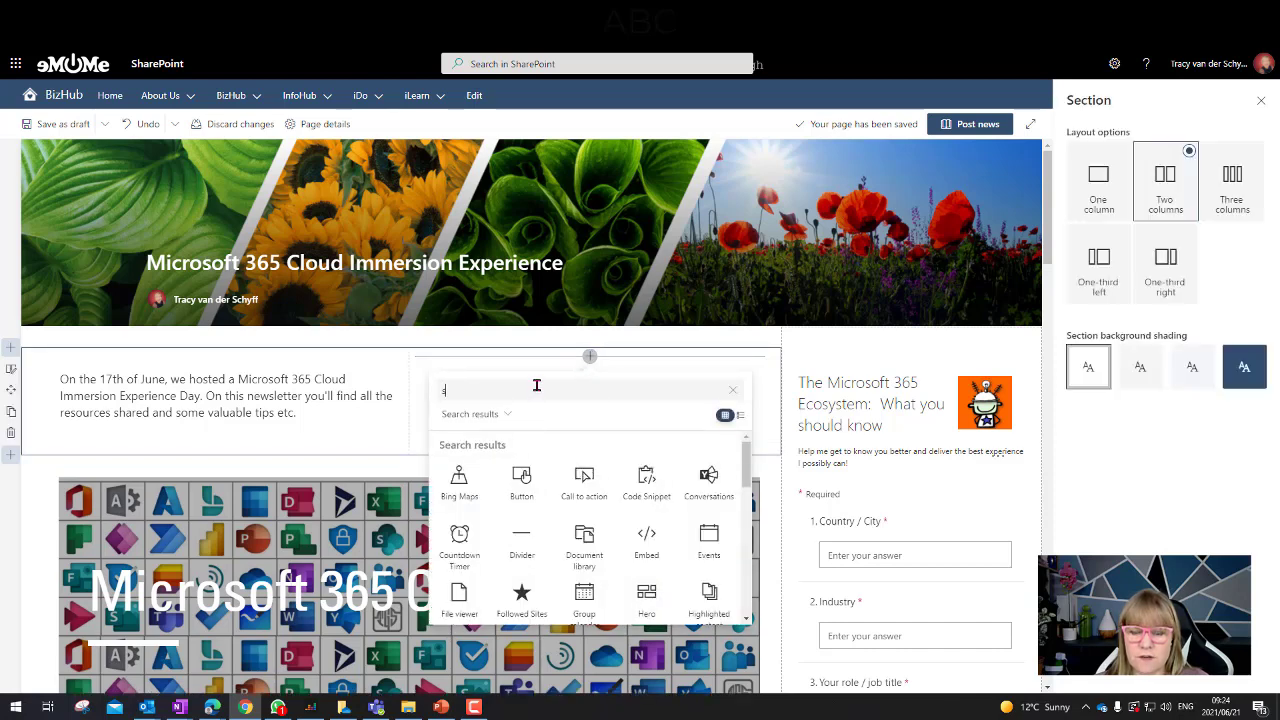
pyautogui.write('teeam')
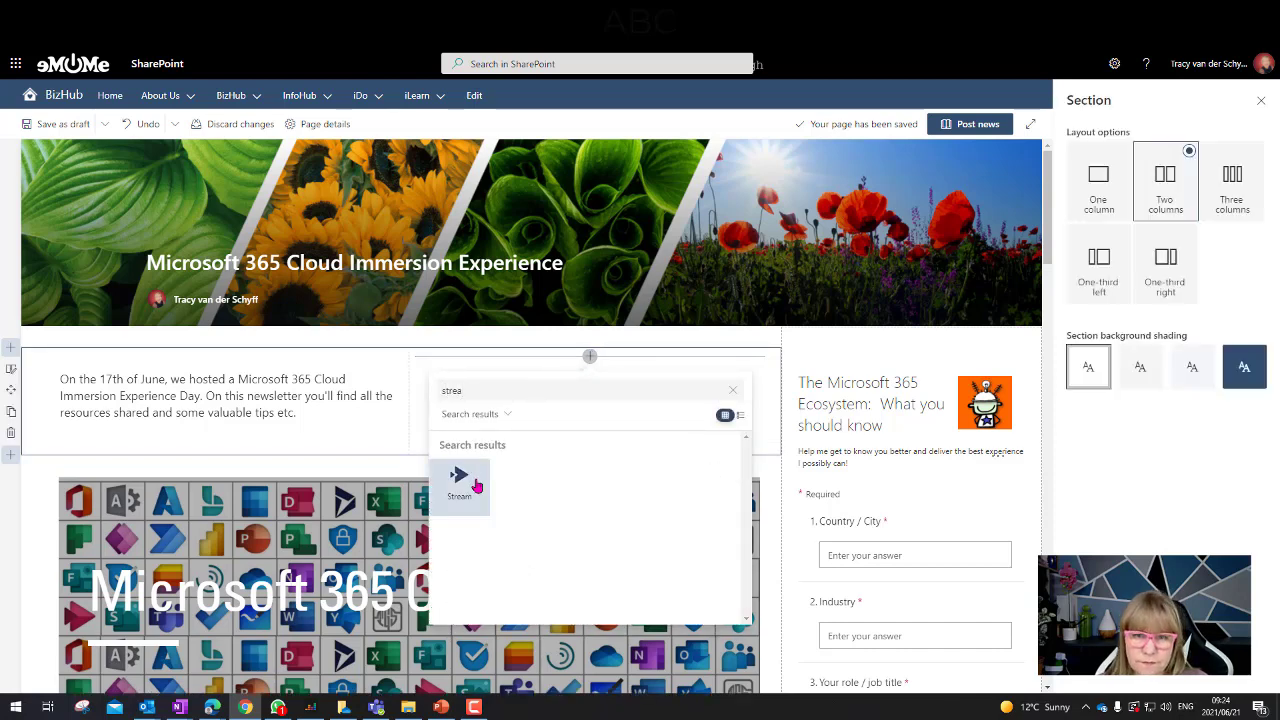
pyautogui.click(460, 478)
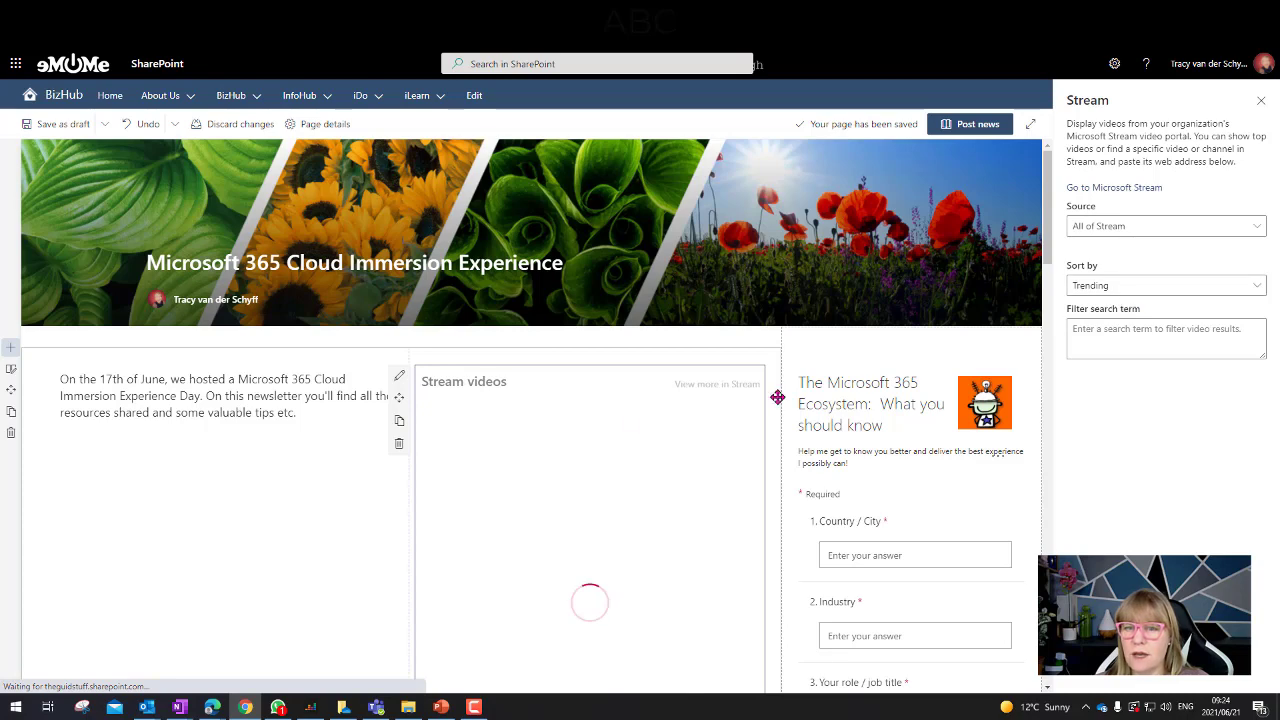
pyautogui.click(1132, 228)
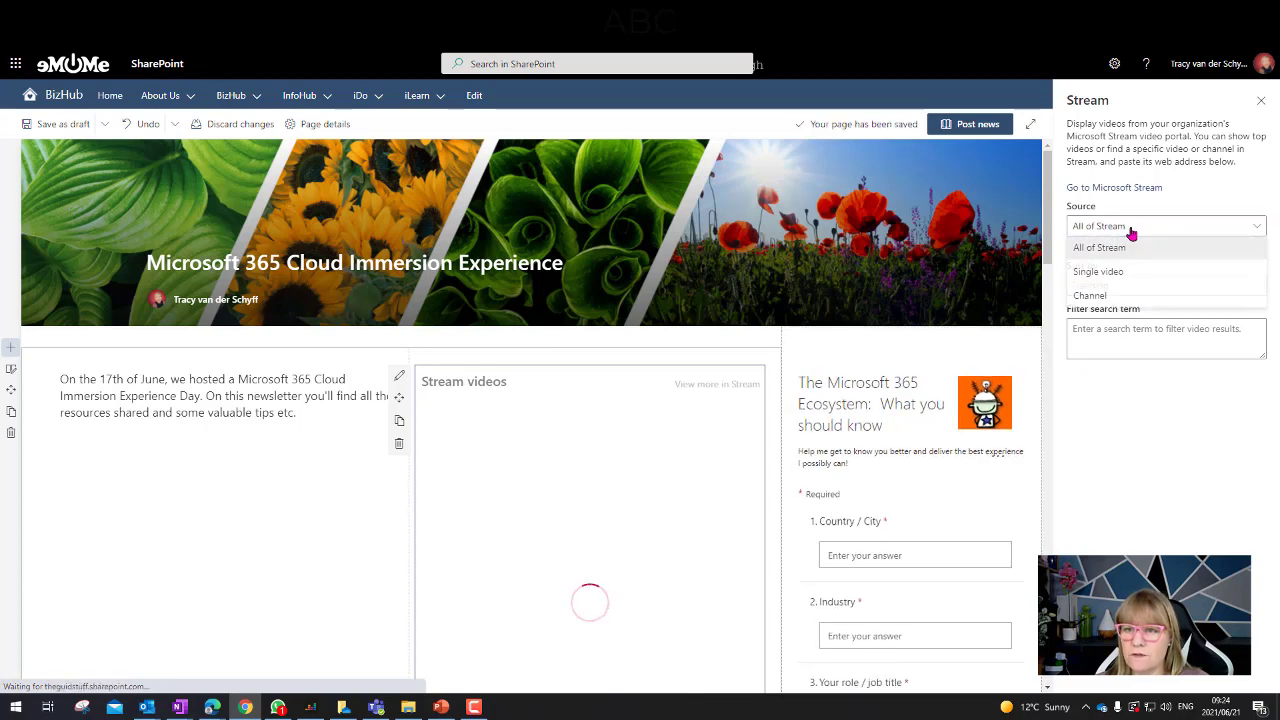
pyautogui.click(1112, 280)
pyautogui.click(1106, 291)
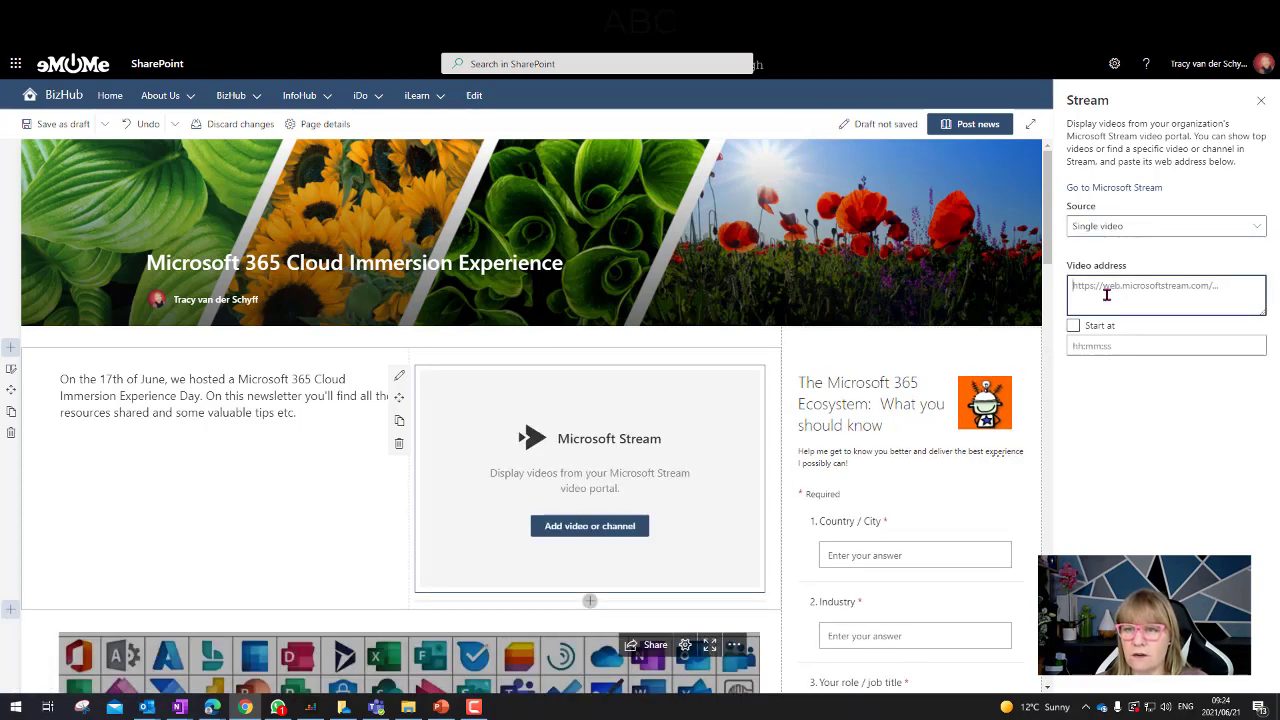
pyautogui.hotkey('ctrl', 'v')
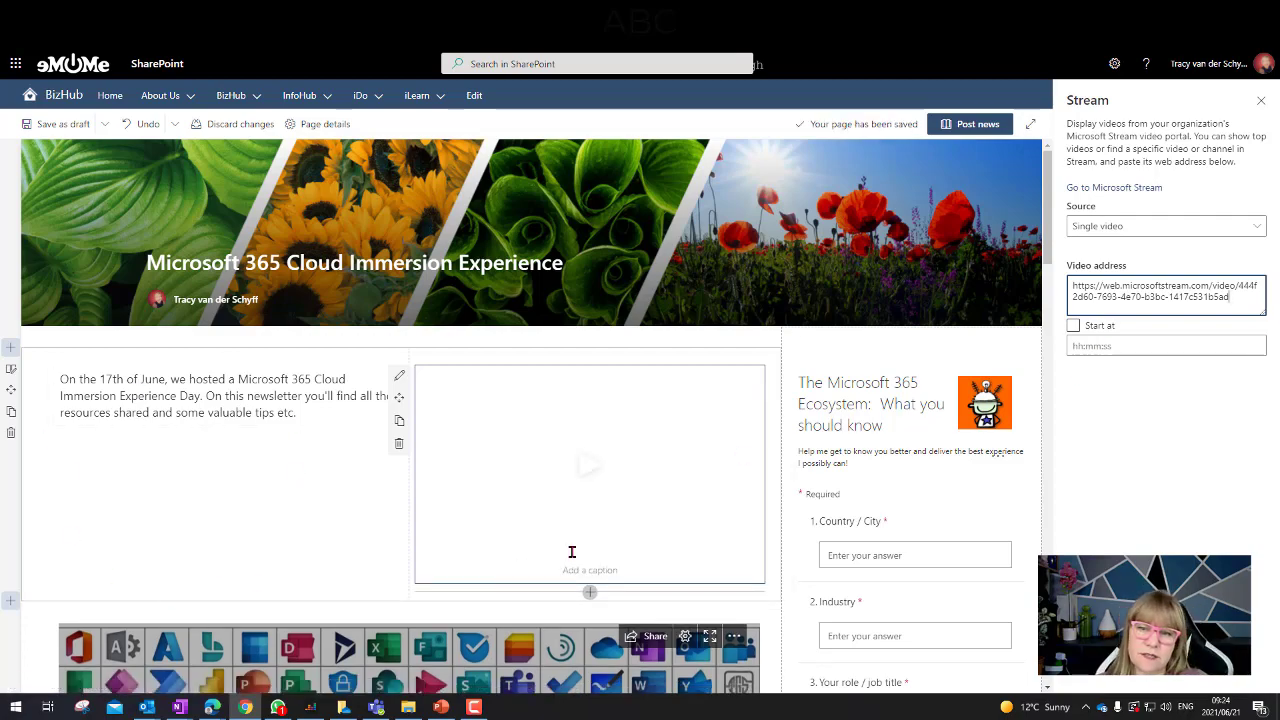
# Add a three-column section below the Sway embed.
pyautogui.scroll(-5, 200, 490)
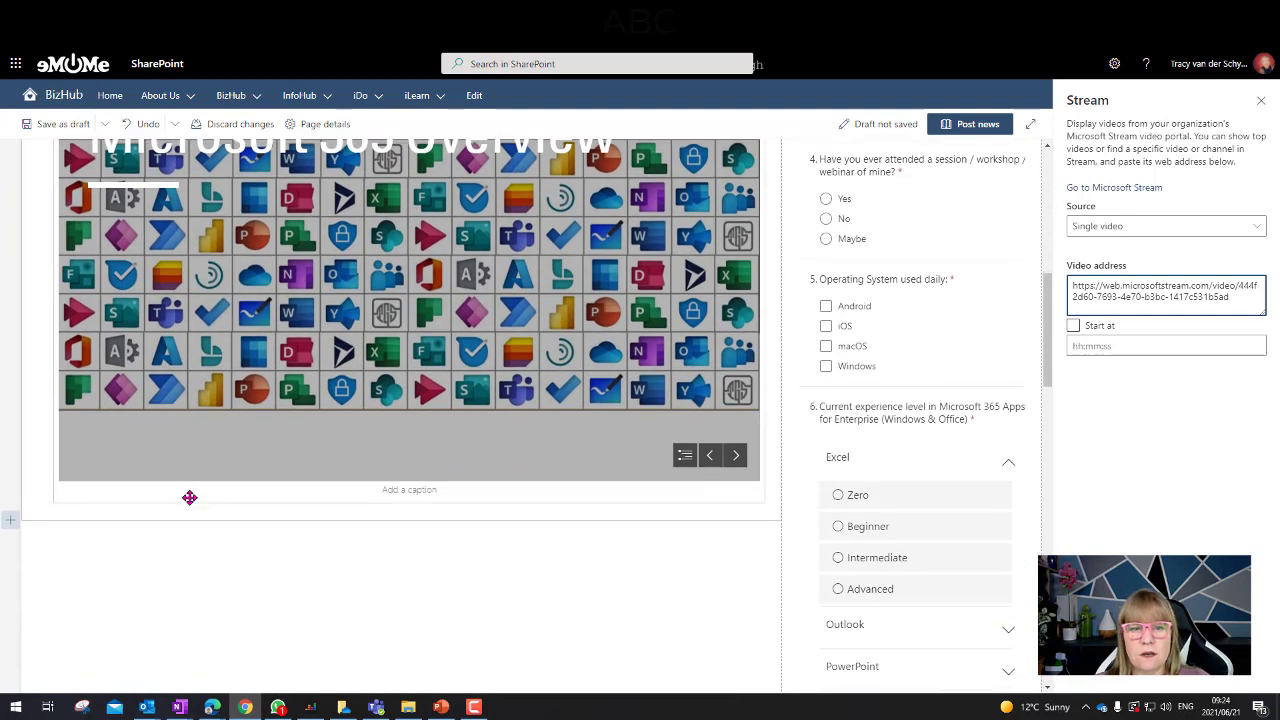
pyautogui.scroll(-1, 190, 497)
pyautogui.click(11, 390)
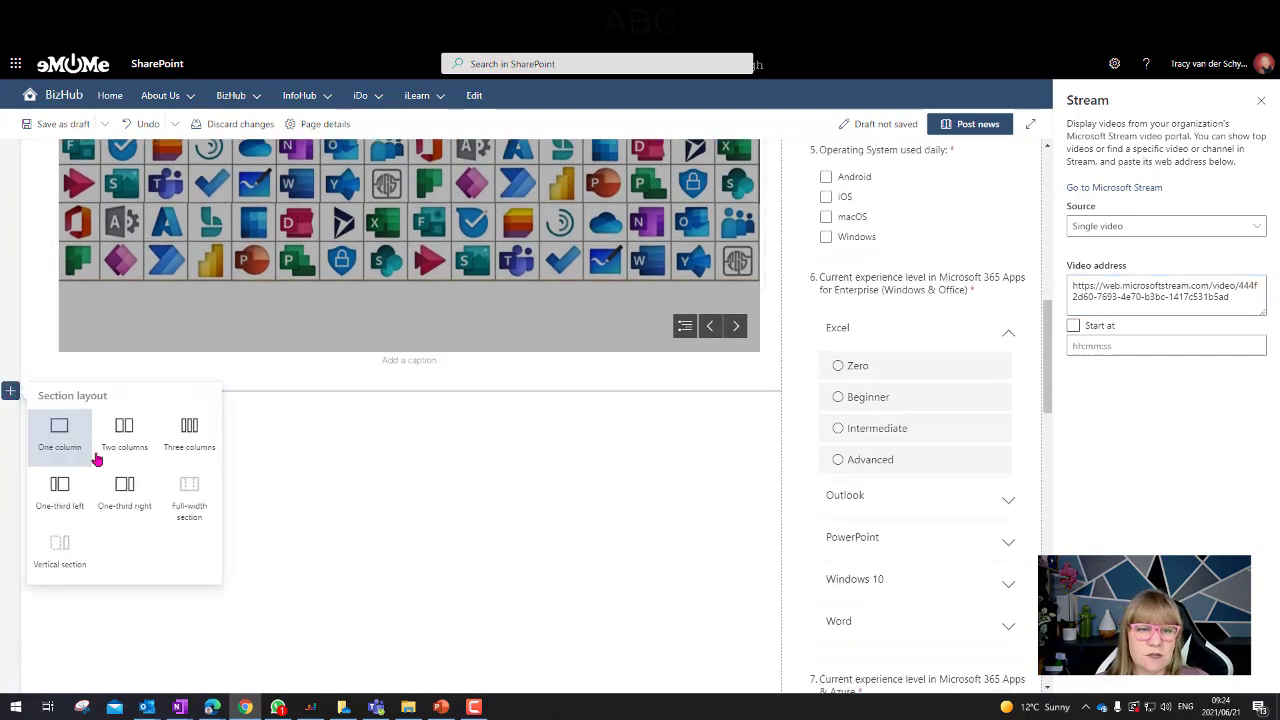
pyautogui.click(189, 430)
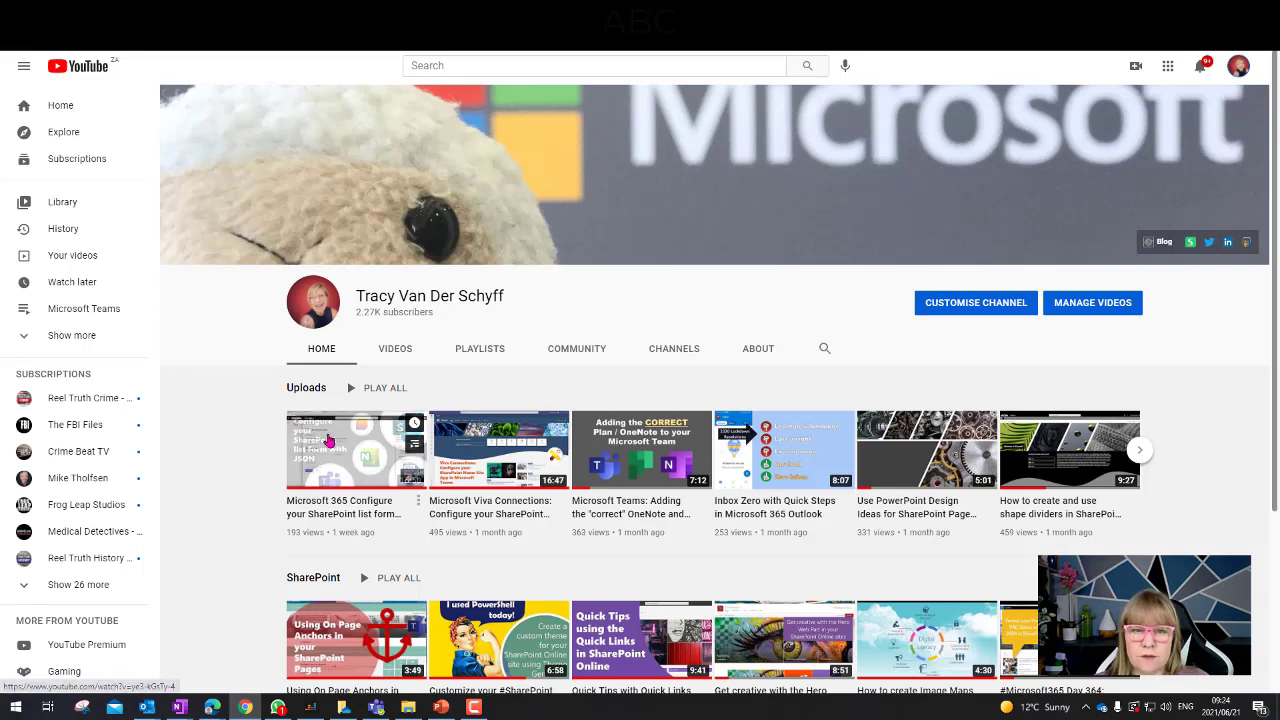
# On YouTube, open the "Microsoft 365 Configure your SharePoint list form with JSON" video, pause it and copy its embed code.
pyautogui.click(318, 455)
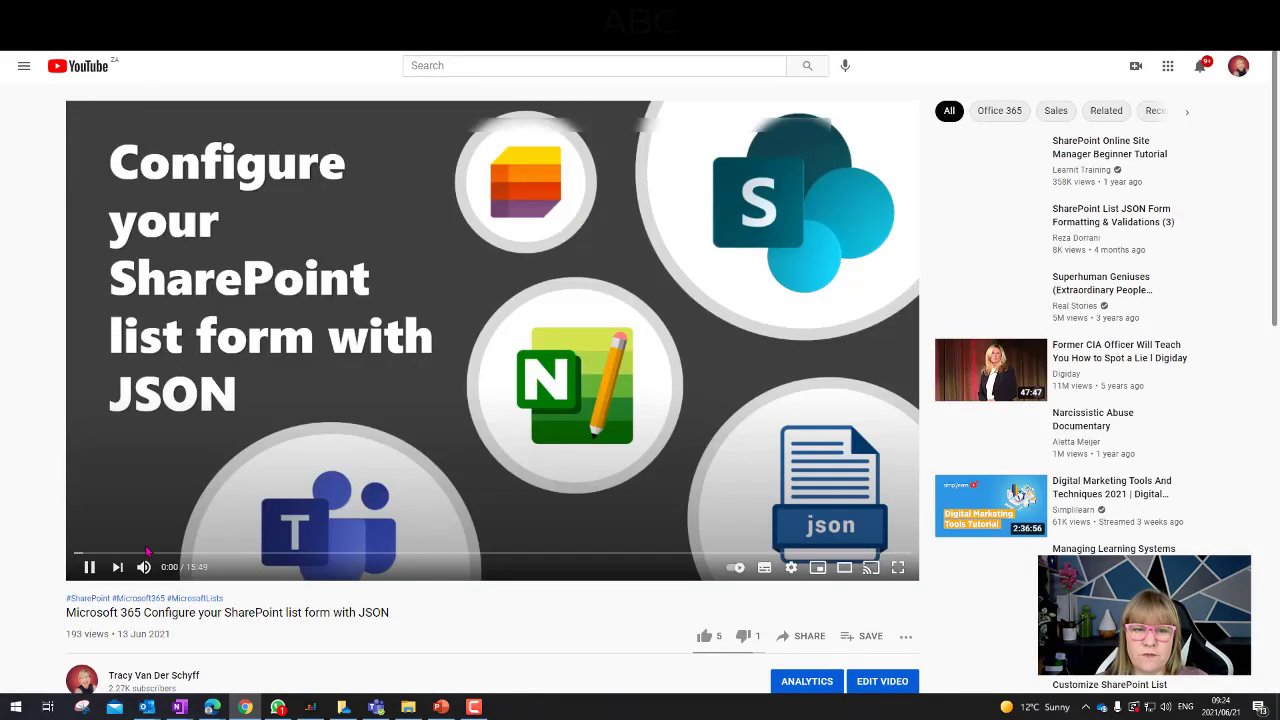
pyautogui.click(88, 567)
pyautogui.click(798, 637)
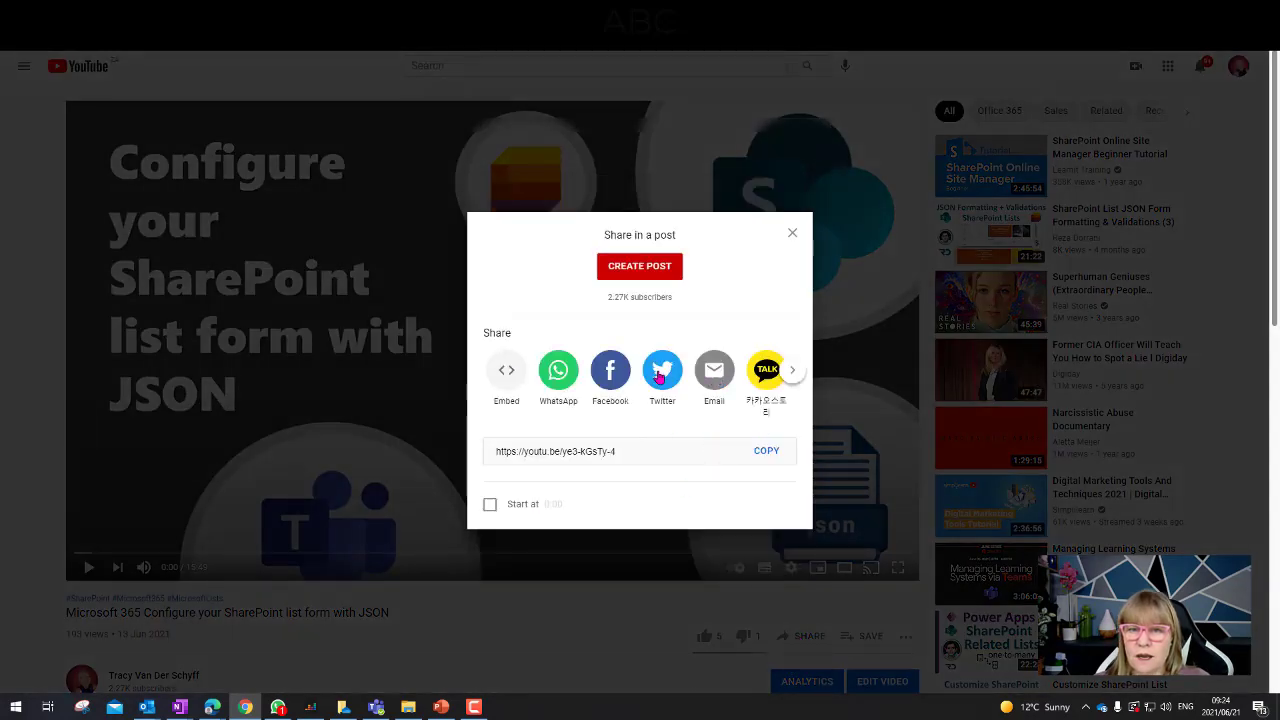
pyautogui.click(503, 372)
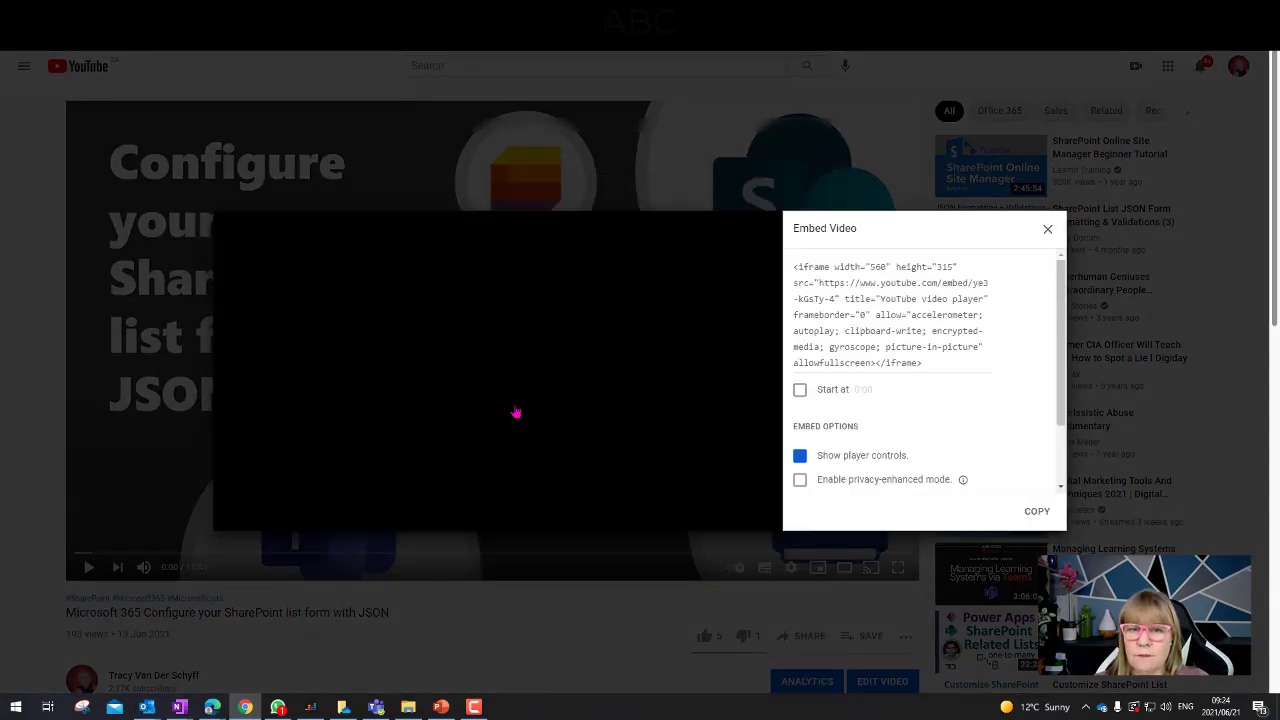
pyautogui.click(1036, 511)
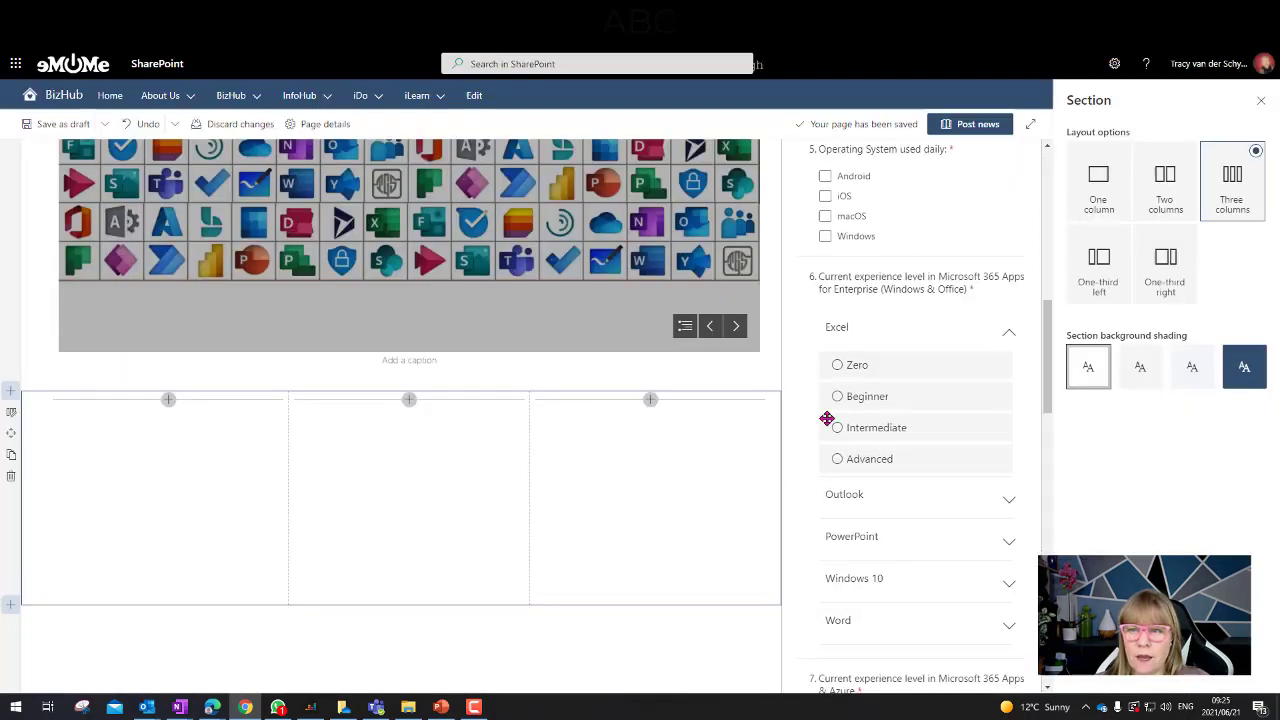
# Back in the news post, add a YouTube web part to the first column of the three-column section using the copied embed code.
pyautogui.click(168, 399)
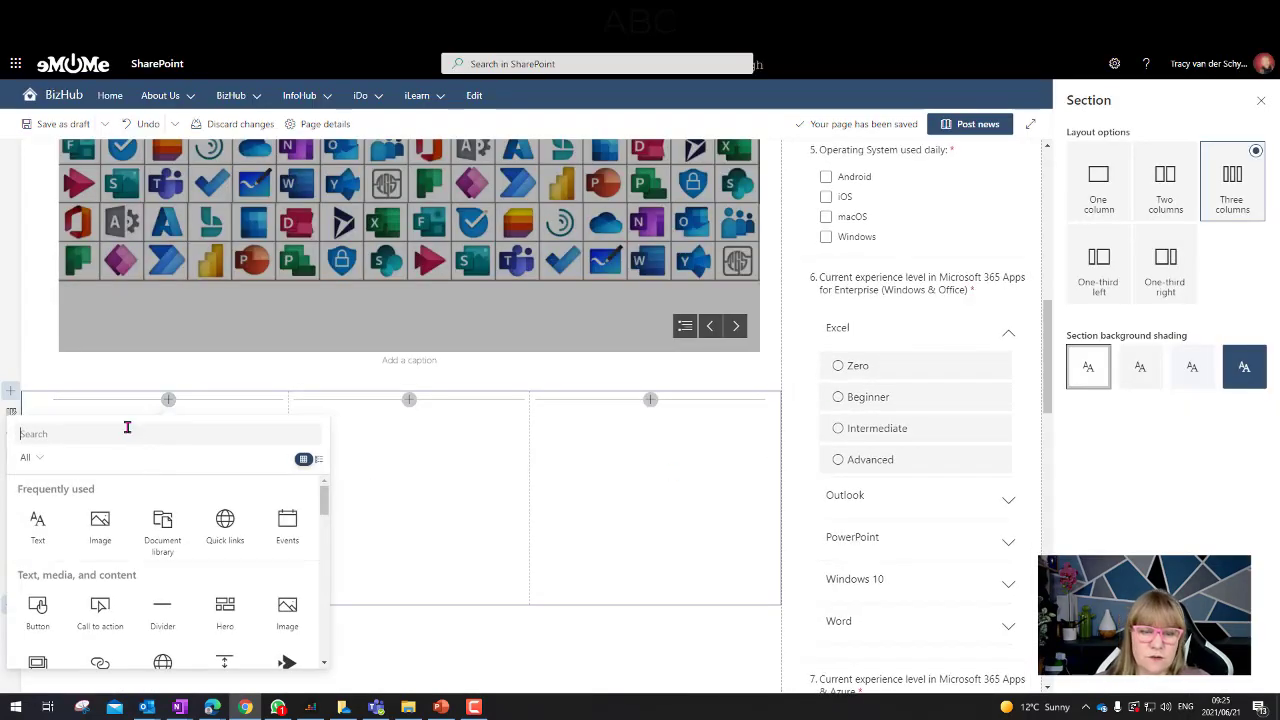
pyautogui.write('youtube')
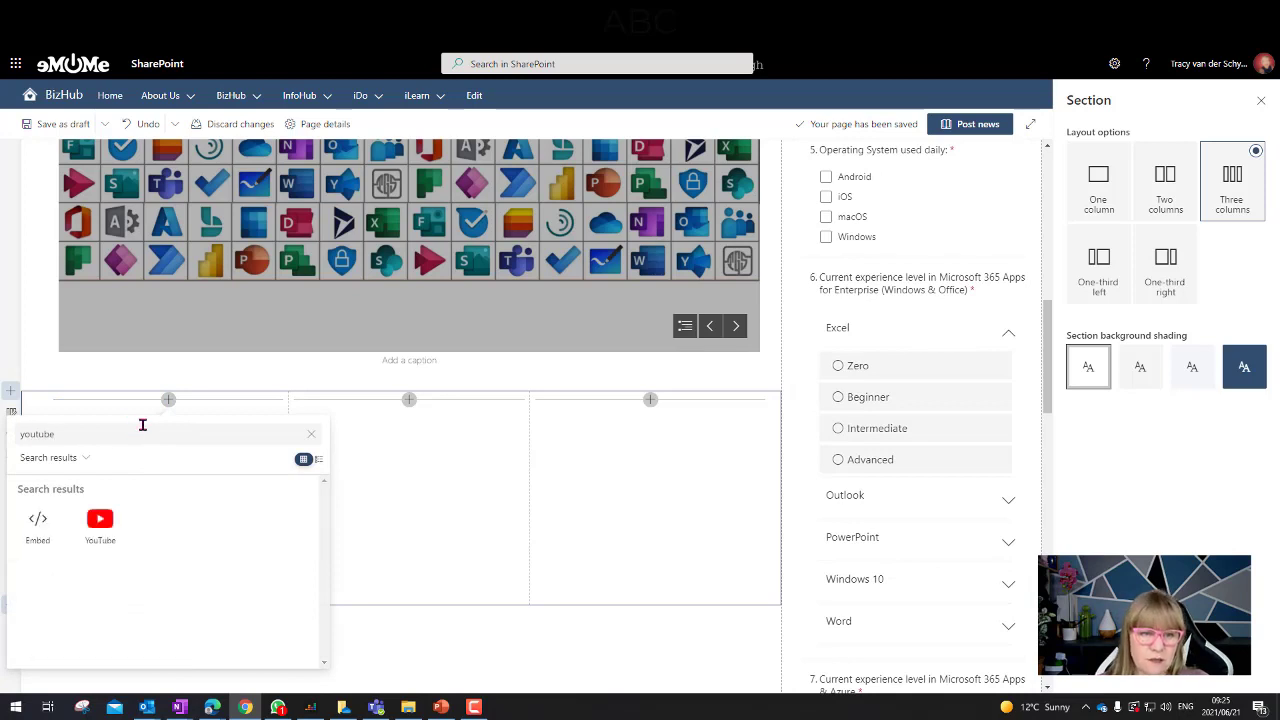
pyautogui.click(100, 518)
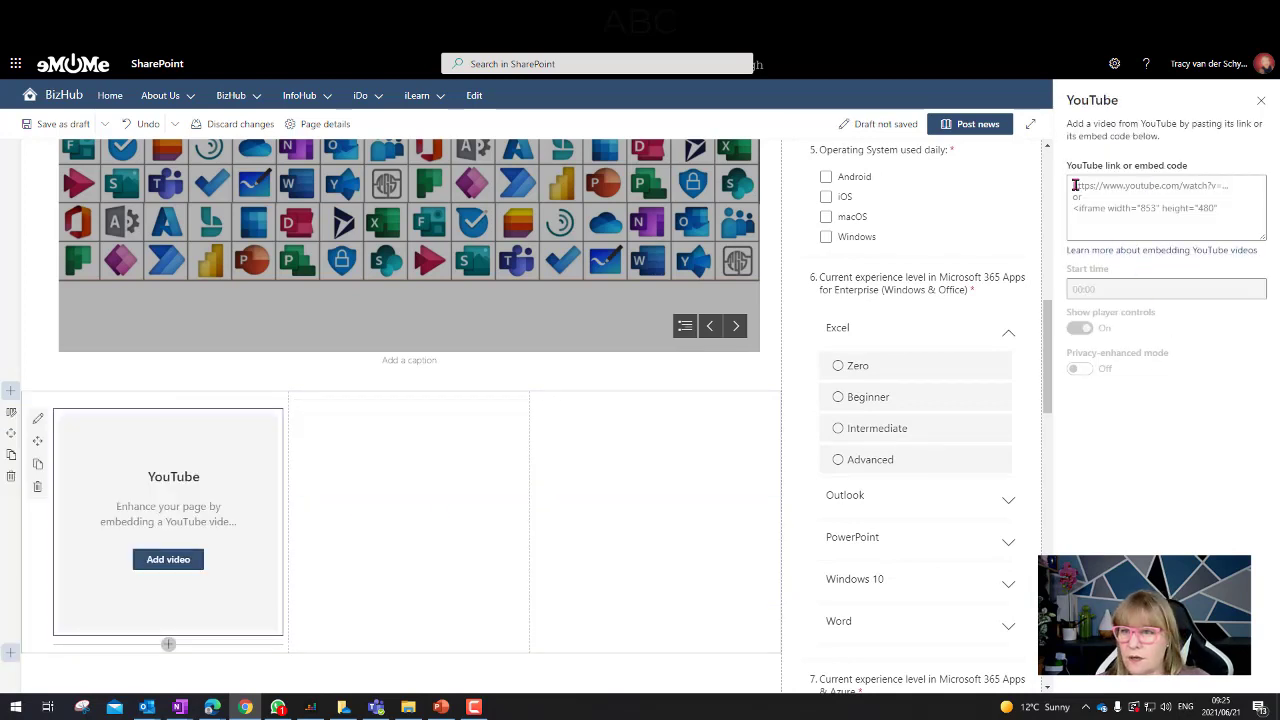
pyautogui.click(1116, 196)
pyautogui.hotkey('ctrl', 'v')
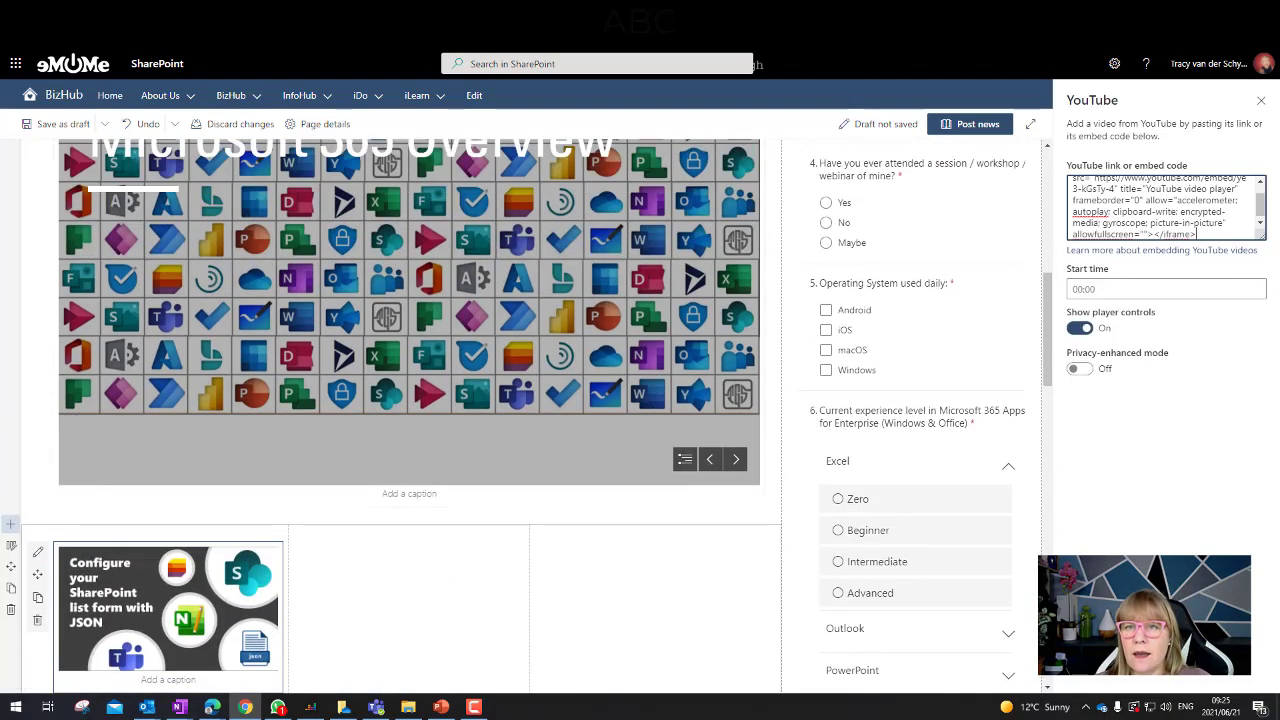
pyautogui.scroll(-1, 429, 594)
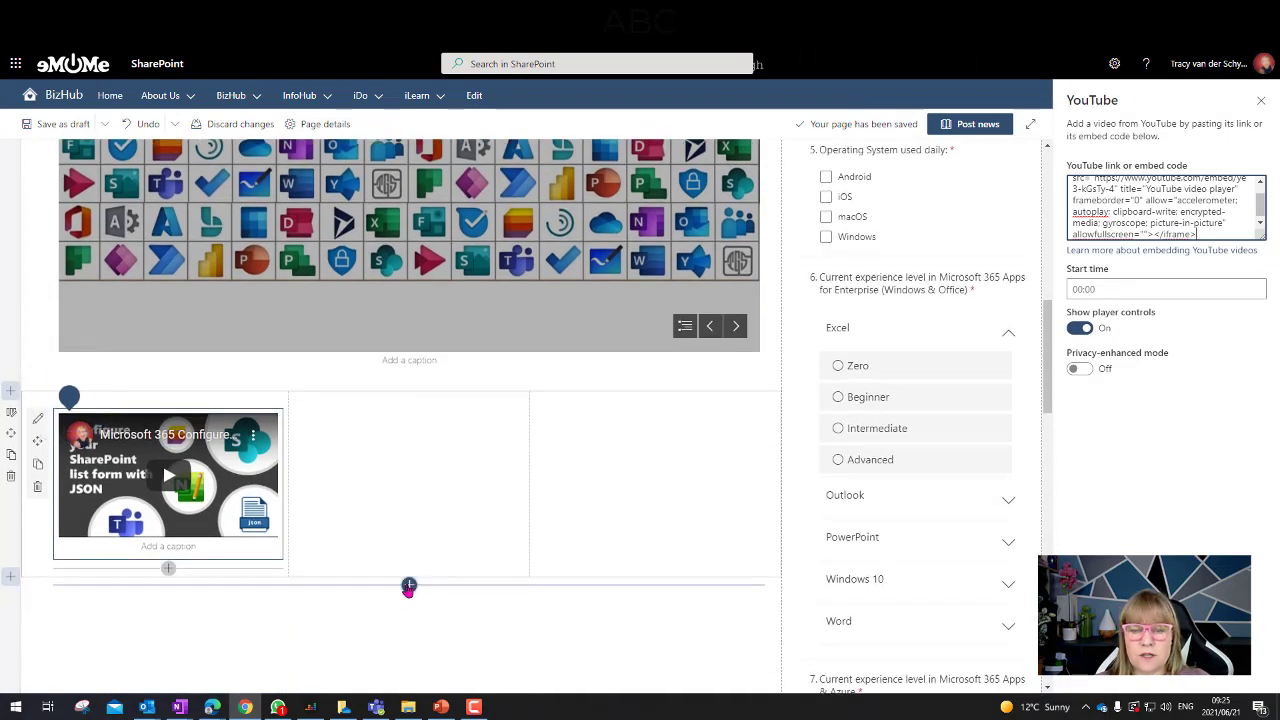
# Add an Embed web part to the middle column of the three-column section.
pyautogui.scroll(5, 329, 557)
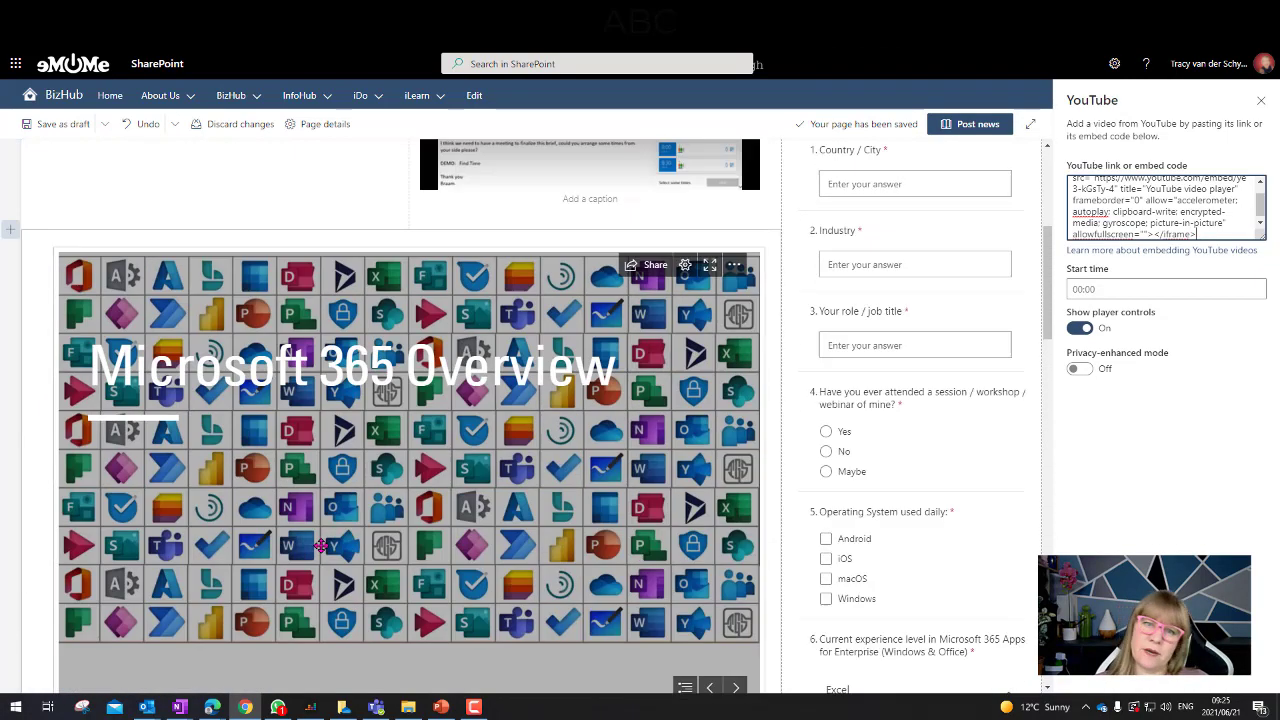
pyautogui.scroll(-4, 298, 548)
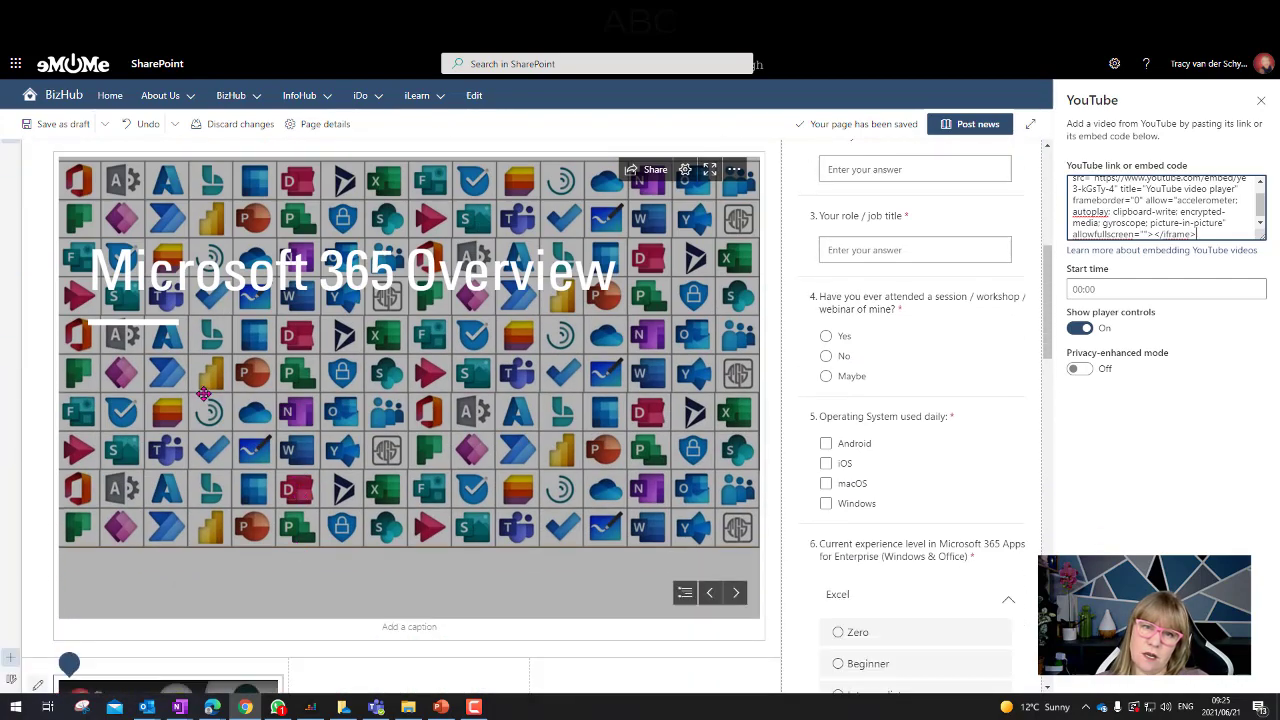
pyautogui.scroll(2, 62, 274)
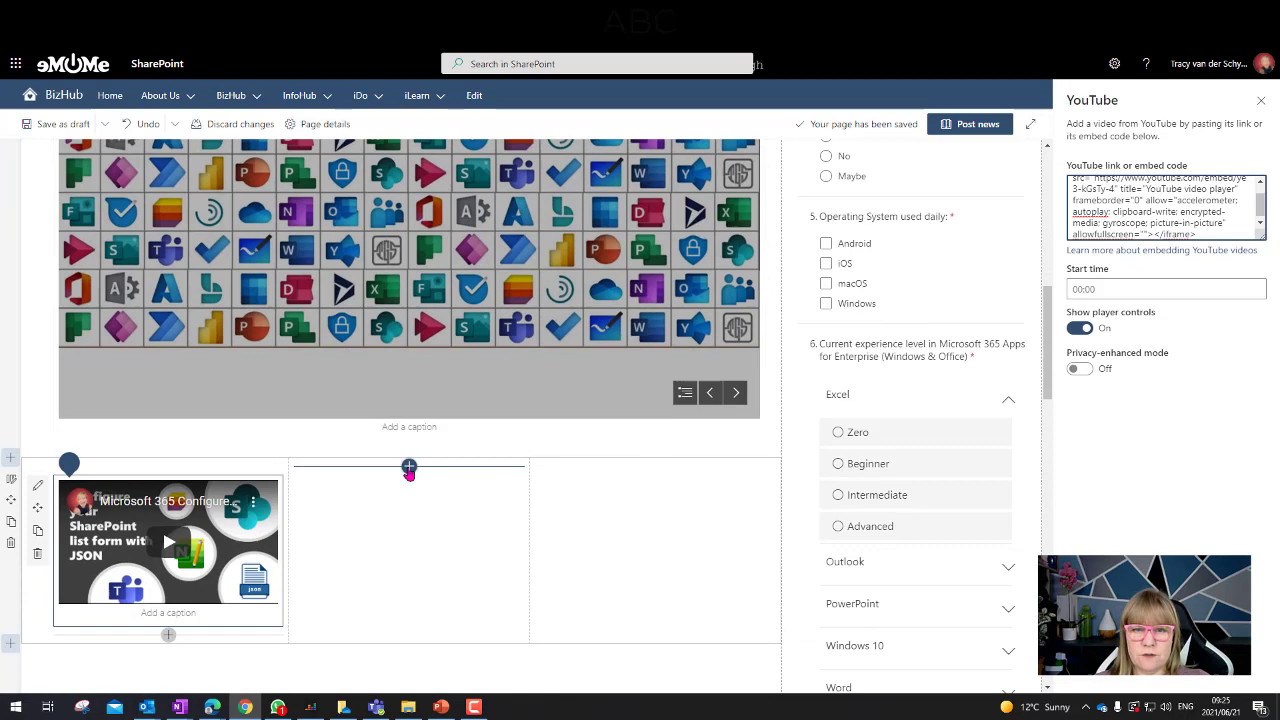
pyautogui.click(409, 467)
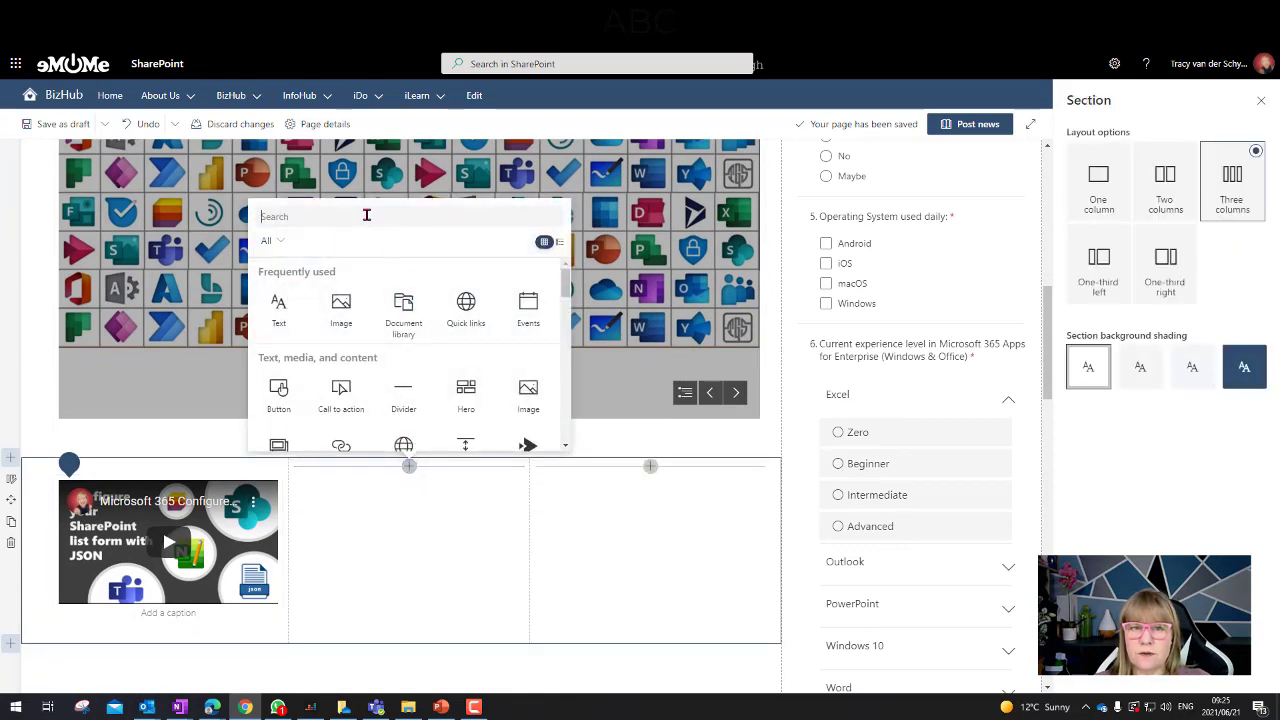
pyautogui.write('emb')
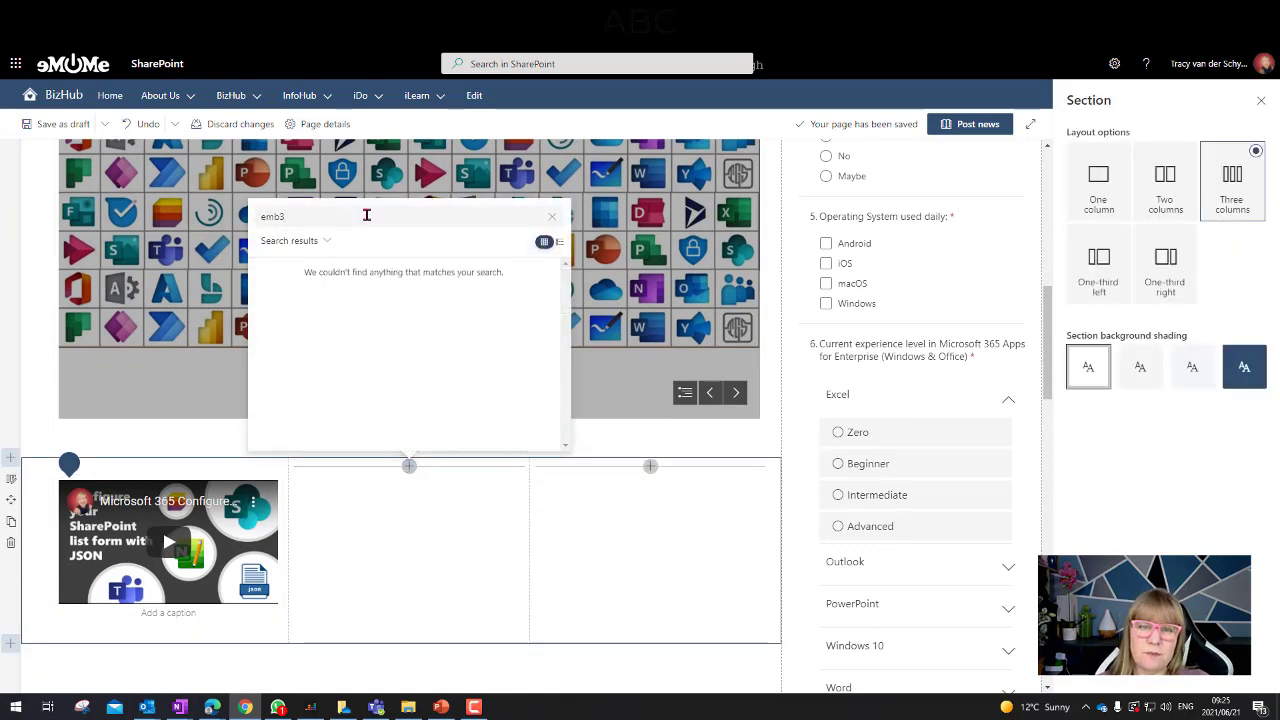
pyautogui.write('ed')
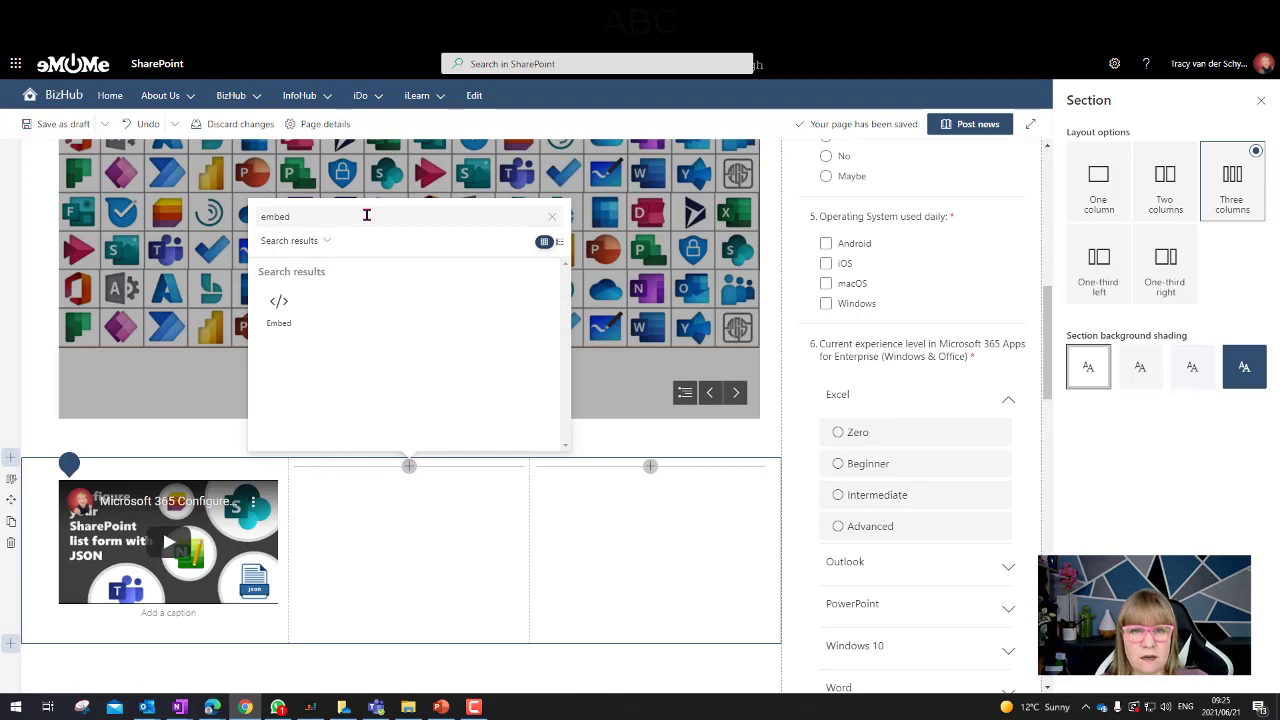
pyautogui.click(283, 303)
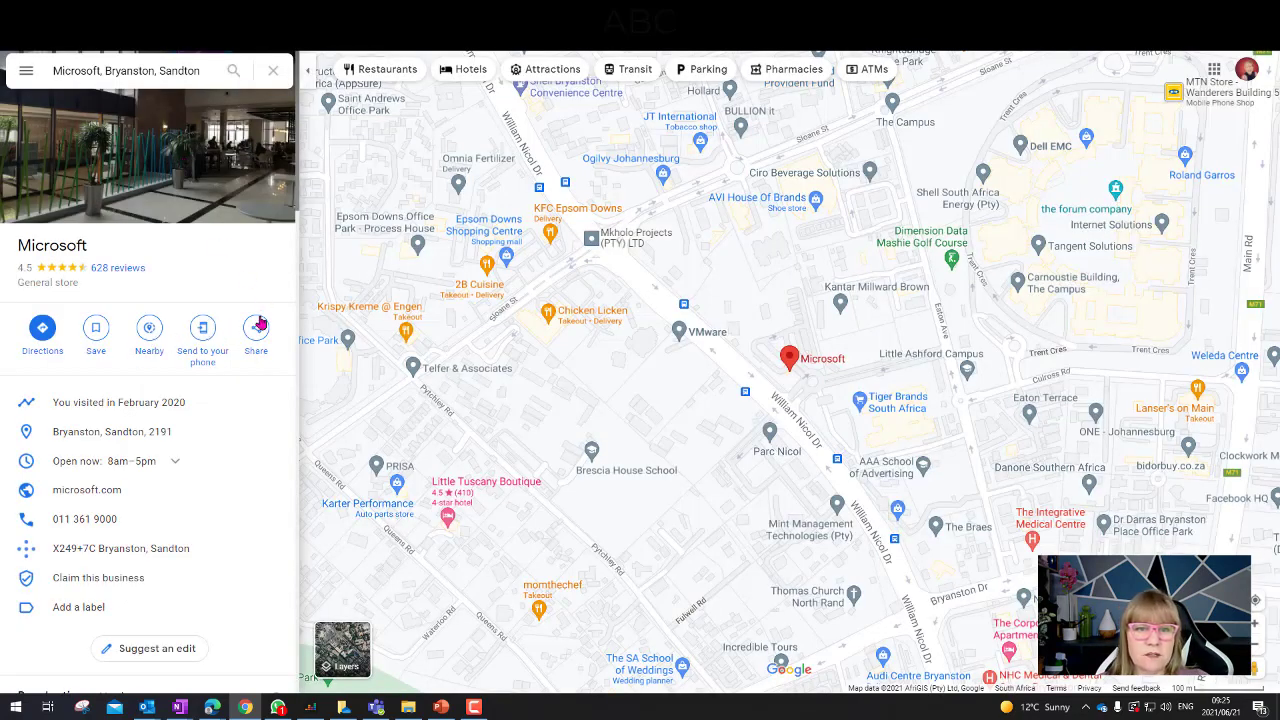
# In Google Maps, copy the medium-size embed HTML for the Microsoft office location and return to the news post.
pyautogui.click(258, 326)
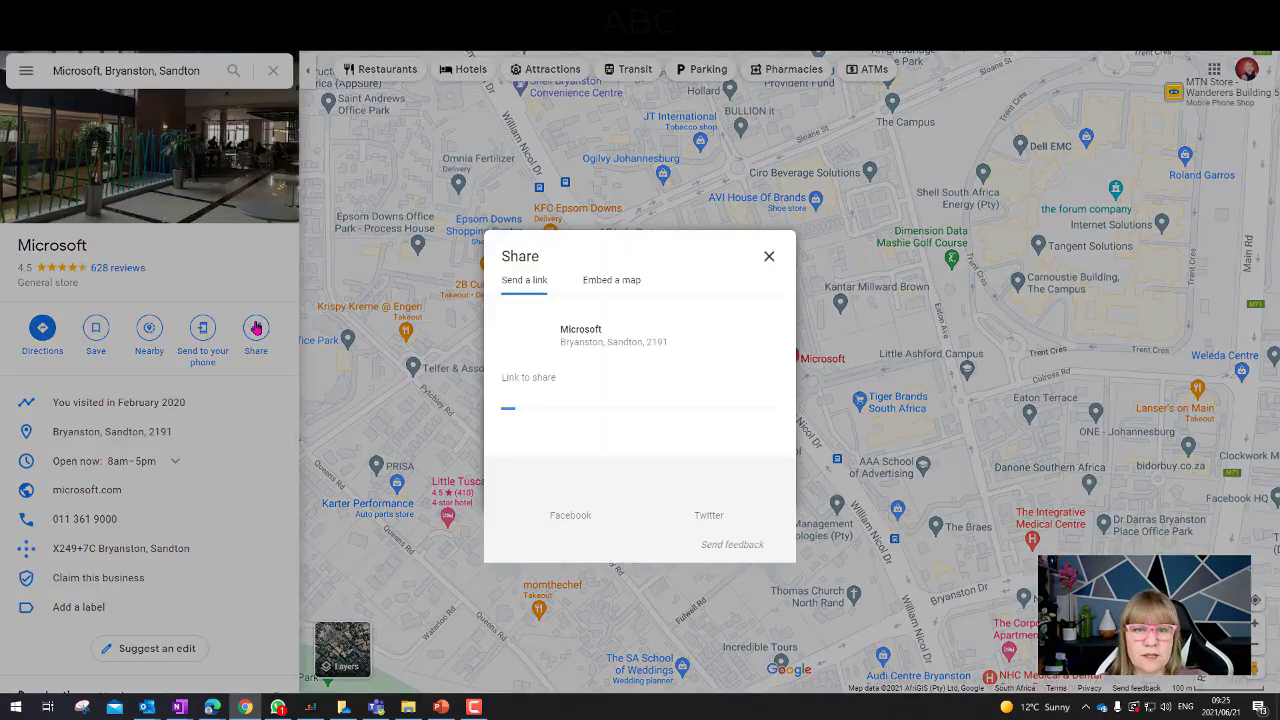
pyautogui.click(612, 280)
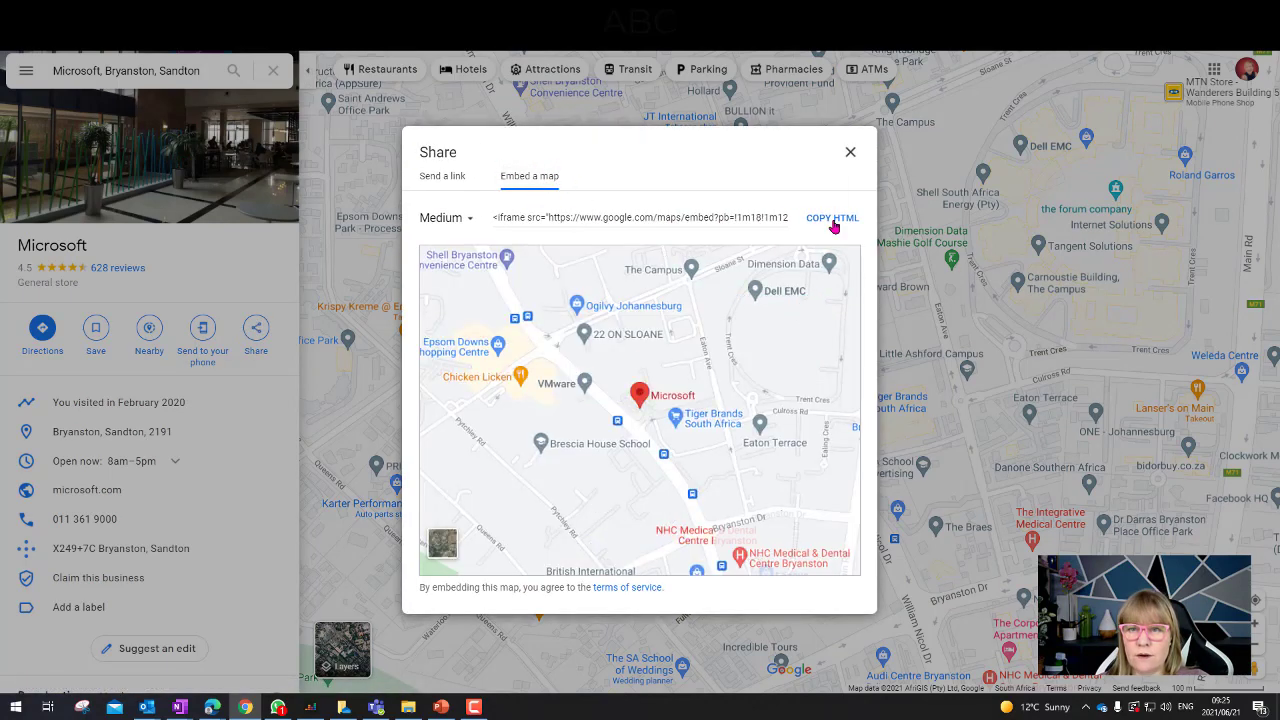
pyautogui.click(832, 217)
pyautogui.hotkey('alt', 'Tab')
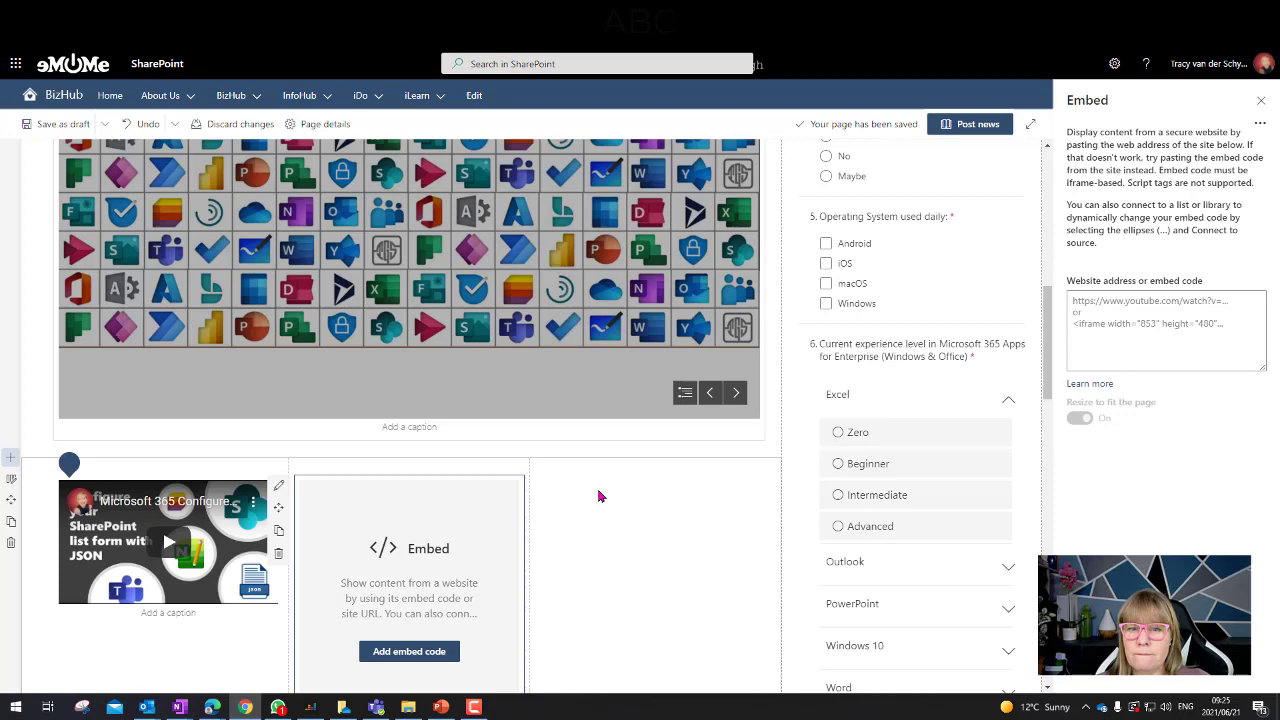
# Paste the copied map embed code into the middle column's Embed web part and check it on the page.
pyautogui.click(1188, 307)
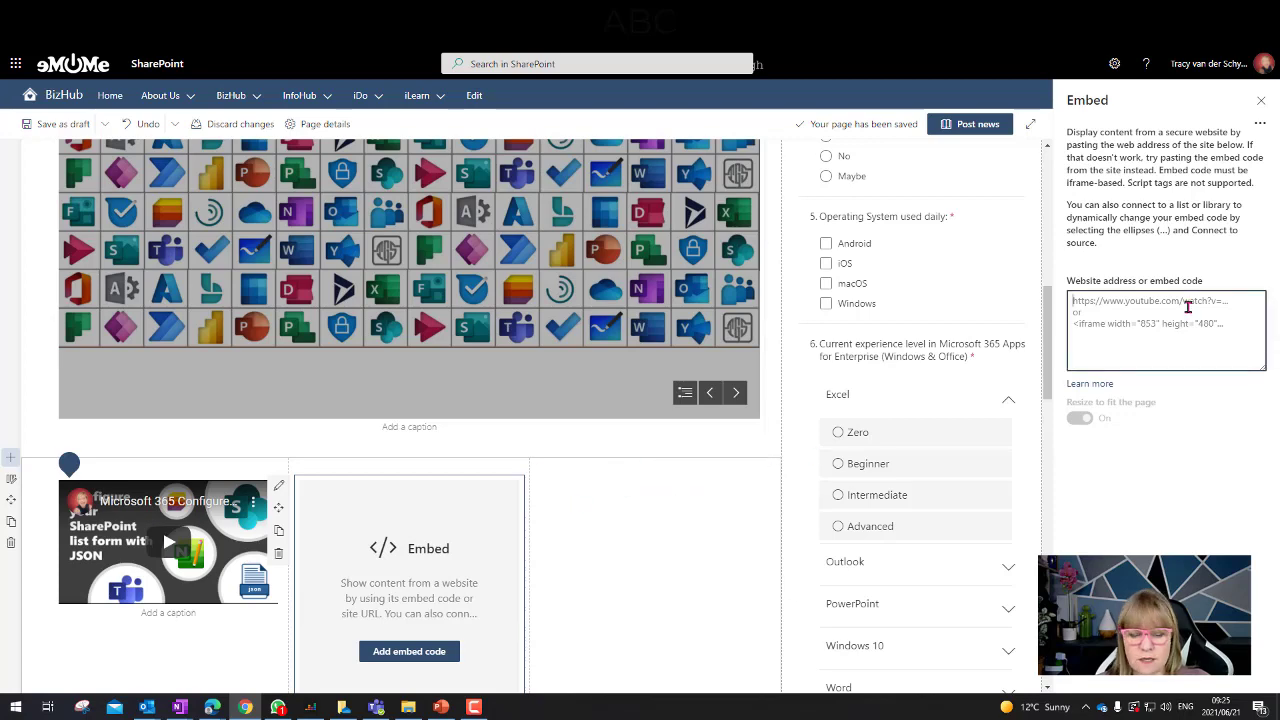
pyautogui.hotkey('ctrl', 'v')
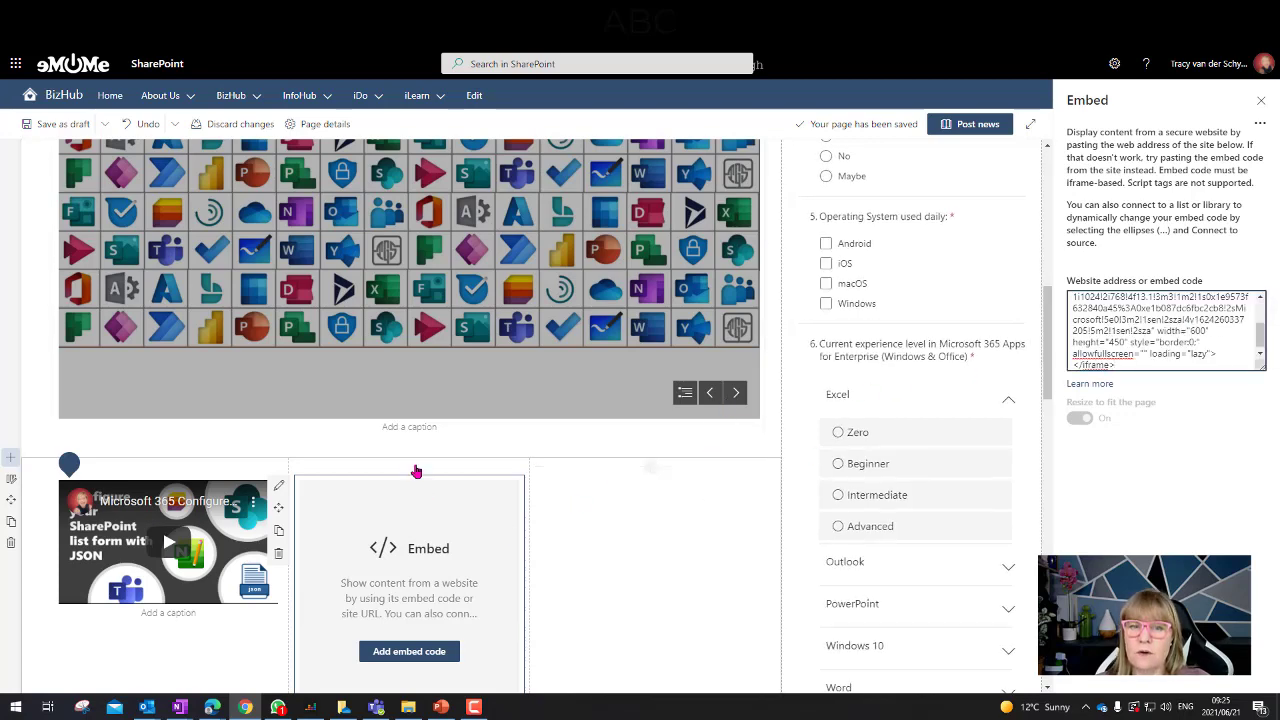
pyautogui.scroll(-3, 300, 550)
pyautogui.scroll(5, 337, 531)
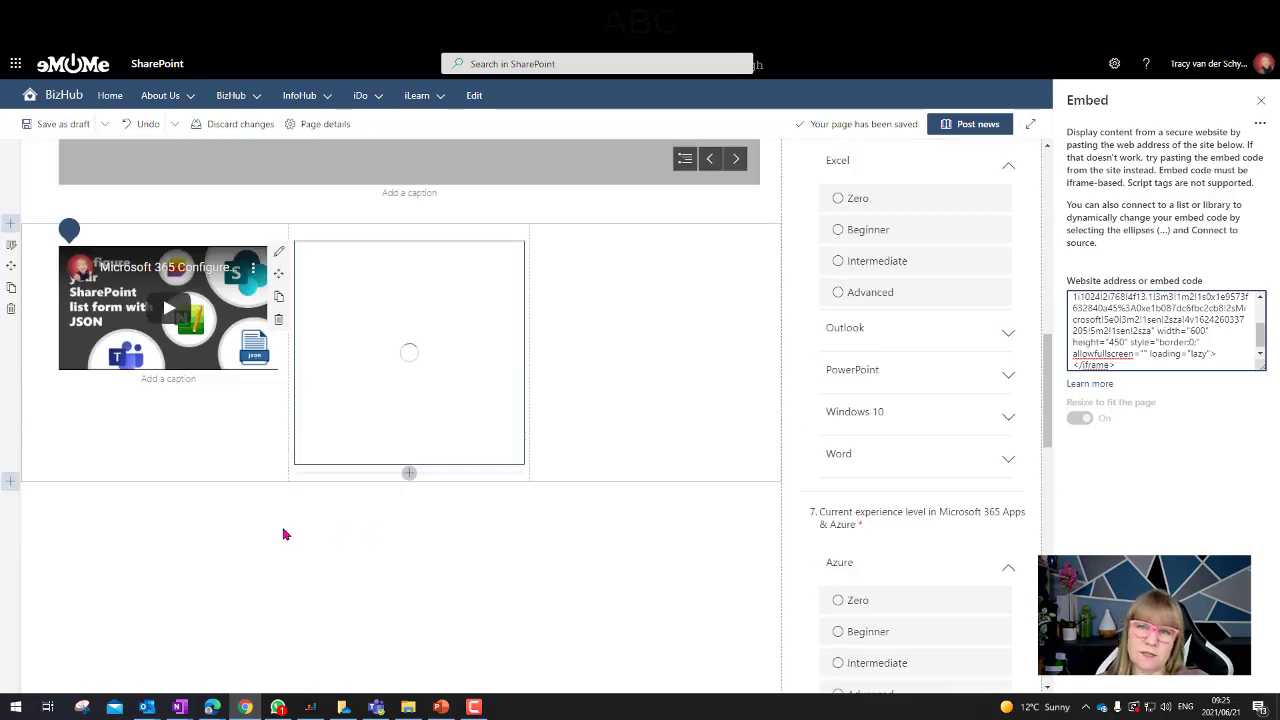
# Add a Yammer Conversations web part to the third column of the three-column section.
pyautogui.scroll(5, 220, 523)
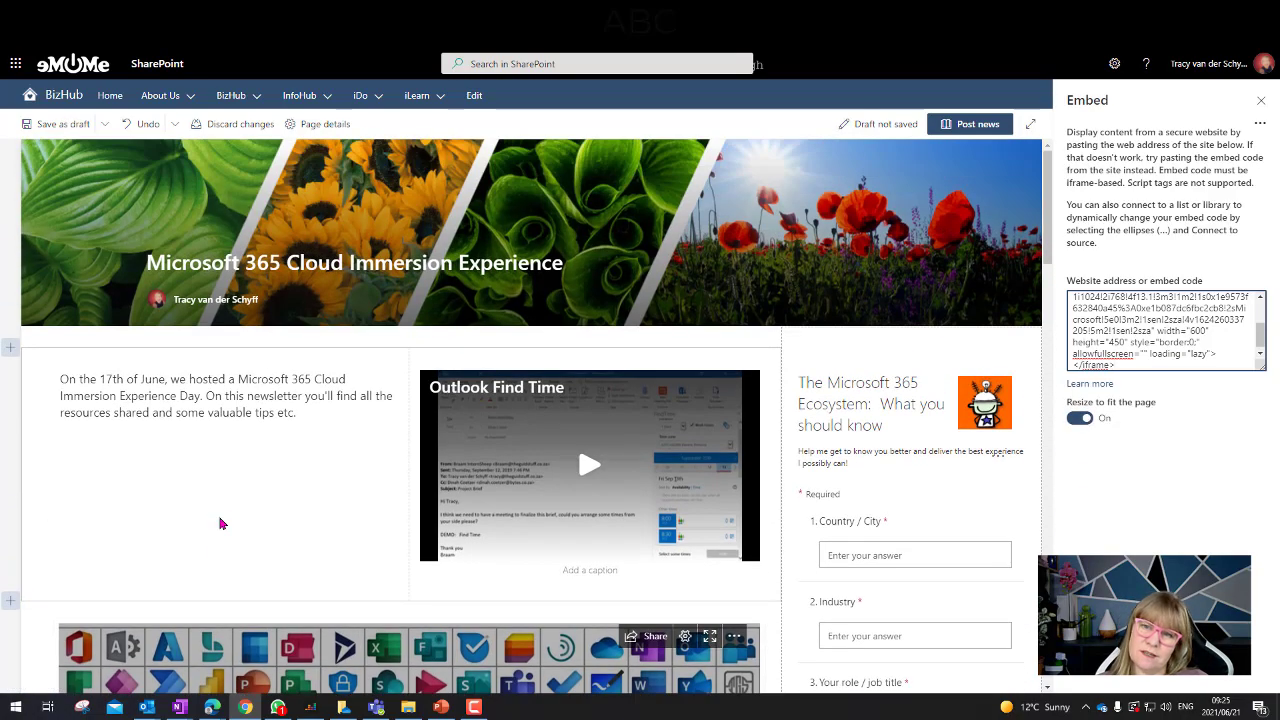
pyautogui.scroll(-5, 220, 523)
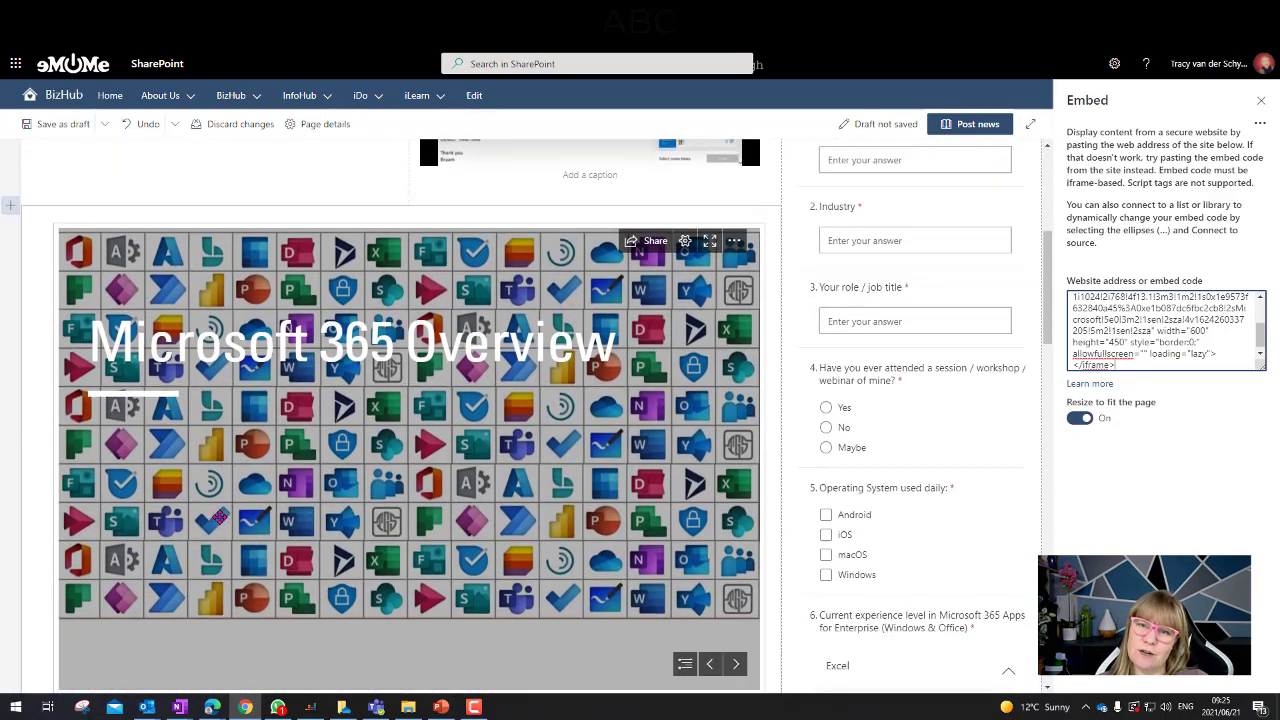
pyautogui.scroll(-5, 219, 517)
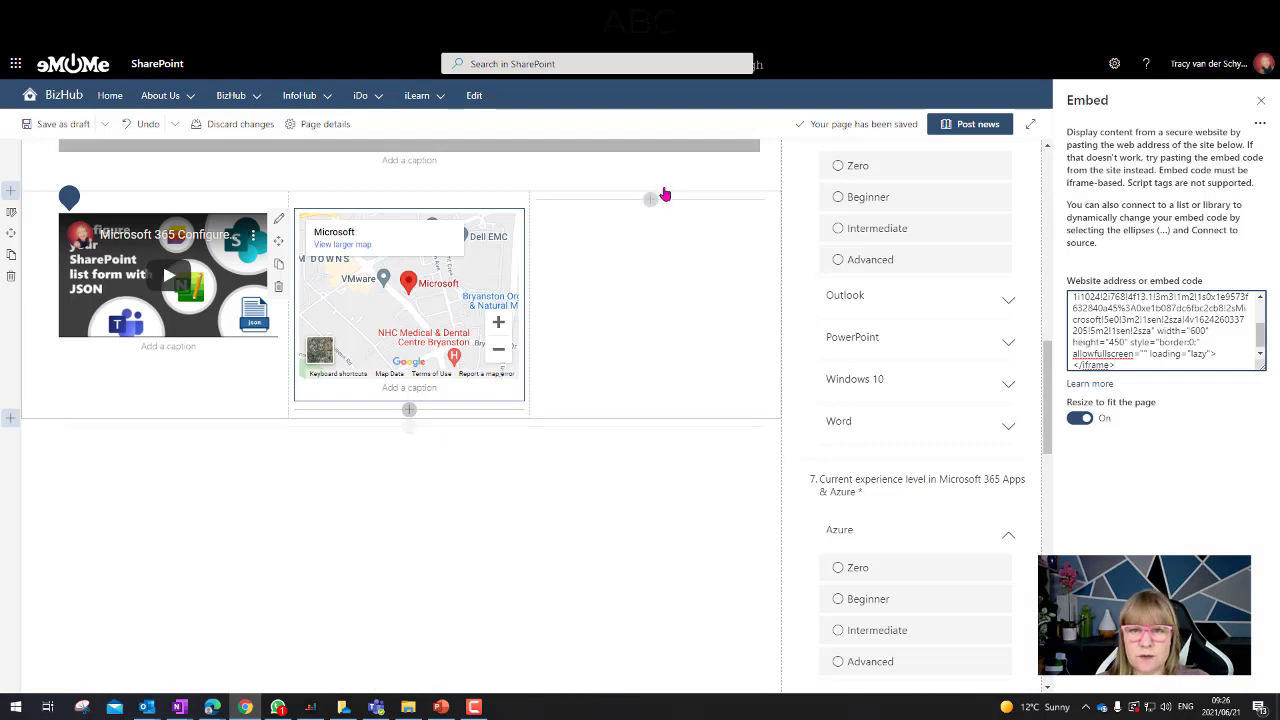
pyautogui.click(650, 199)
pyautogui.write('y')
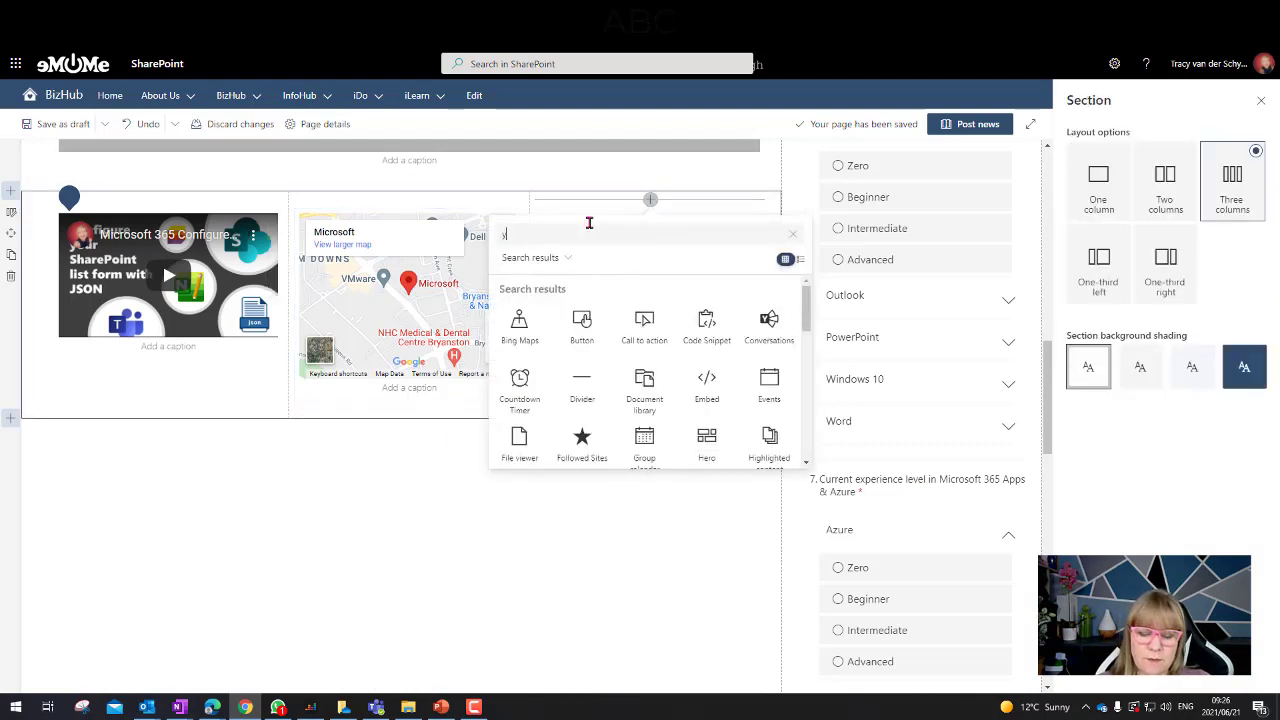
pyautogui.write('amnmer')
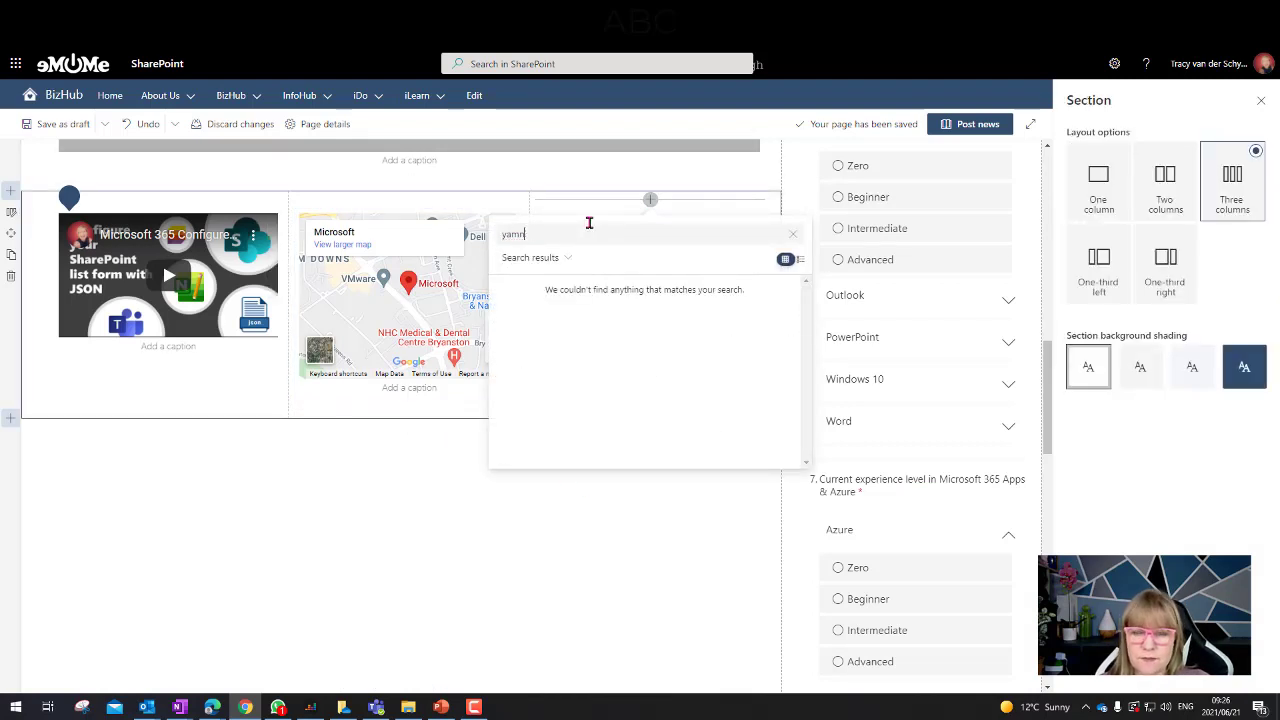
pyautogui.press('BackSpace')
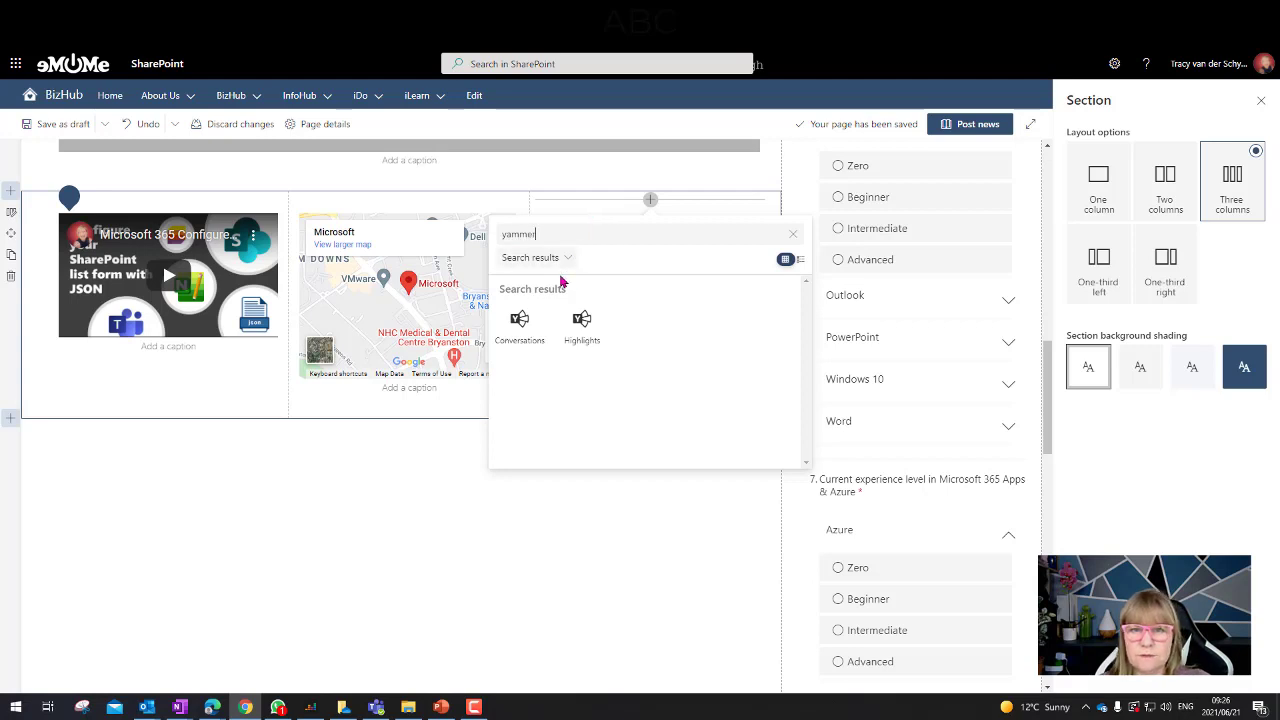
pyautogui.click(533, 334)
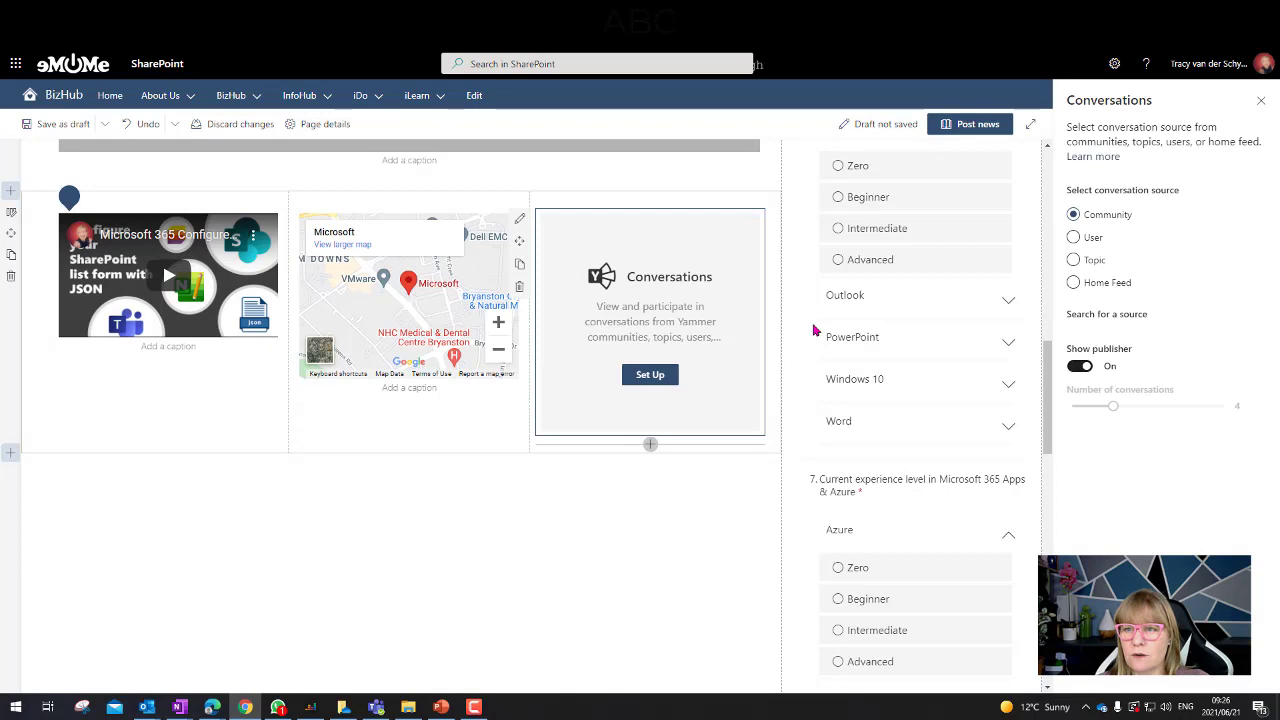
# Set the Conversations source to the TGS Social Community, with the publisher off and the number of conversations at 1.
pyautogui.click(1096, 336)
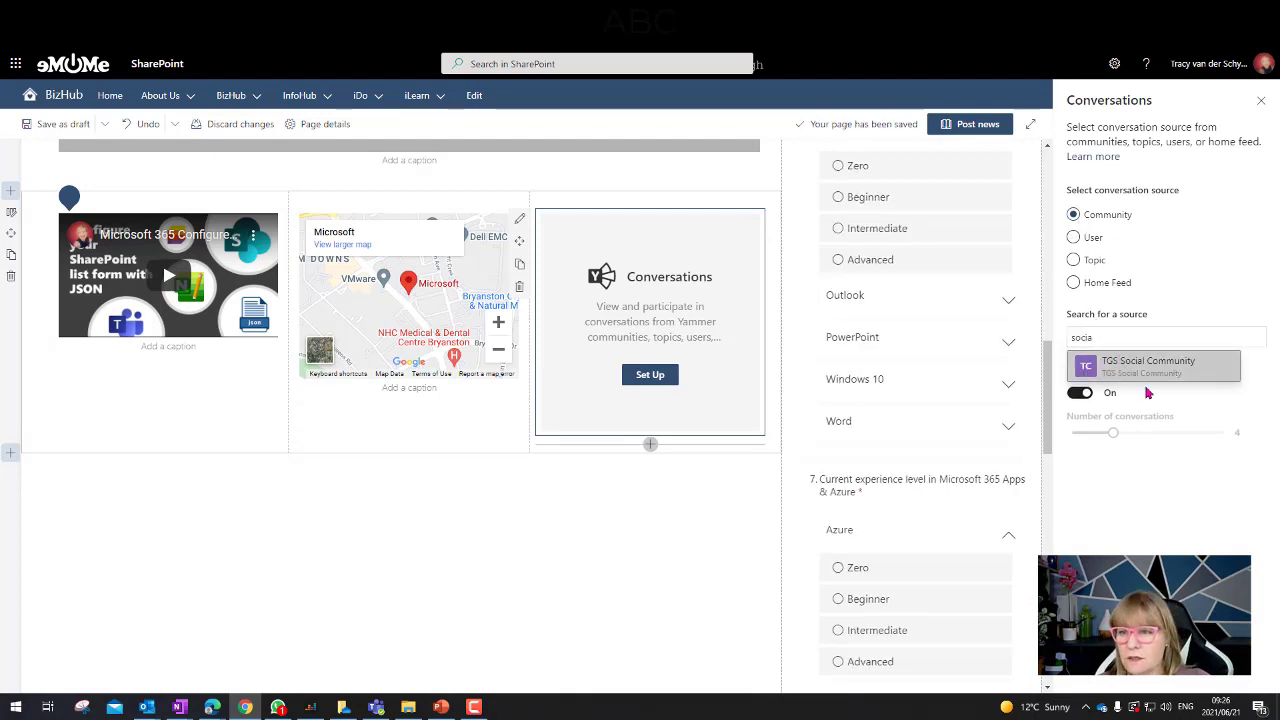
pyautogui.click(1128, 368)
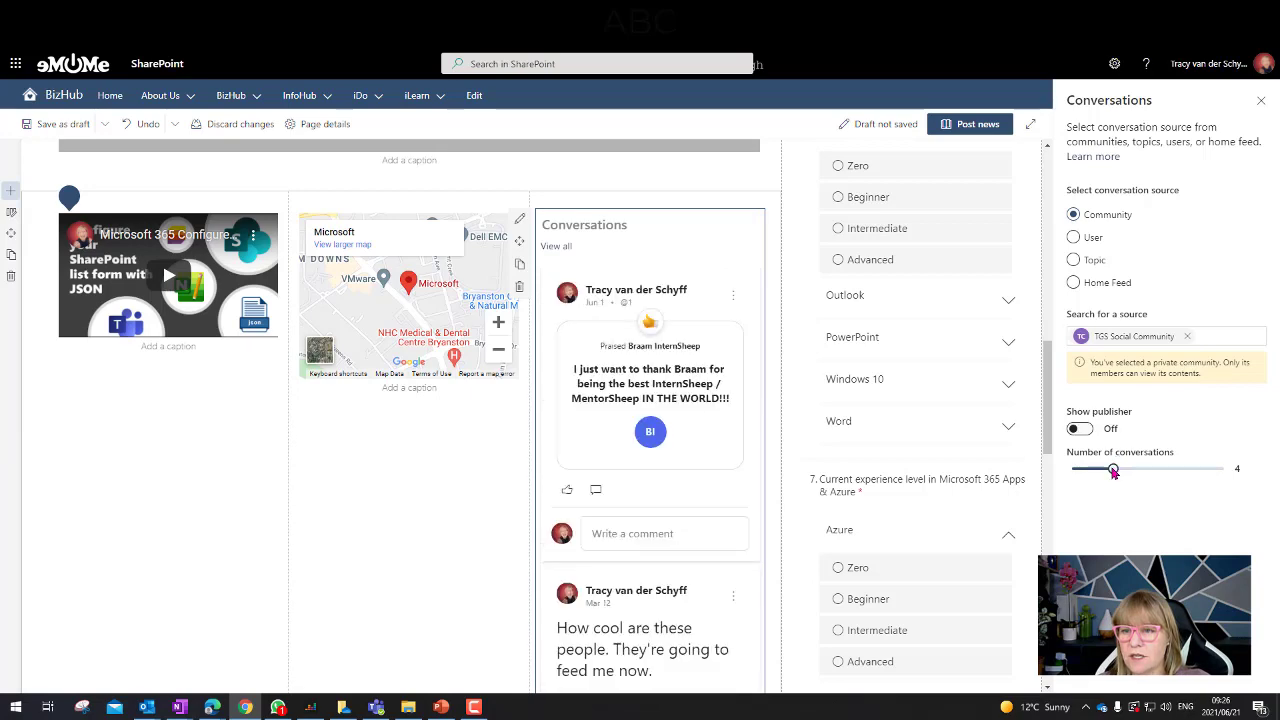
pyautogui.moveTo(1112, 469); pyautogui.dragTo(1068, 480)
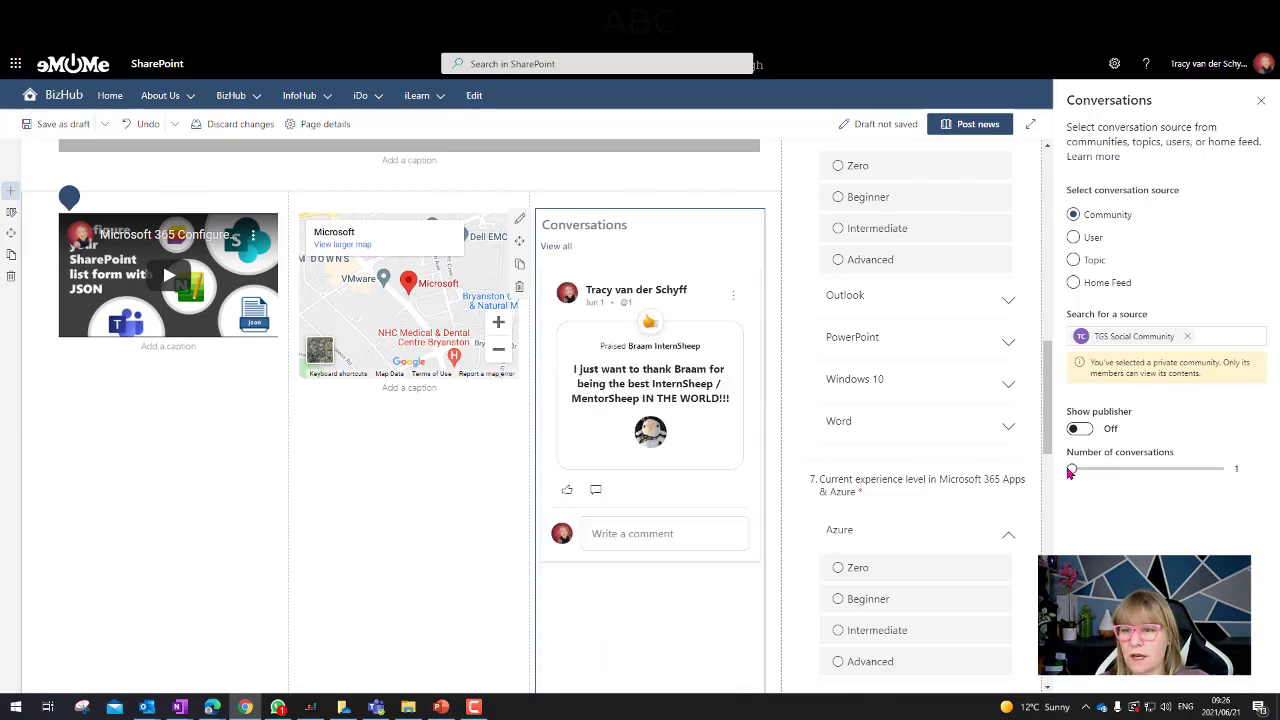
pyautogui.scroll(-2, 446, 486)
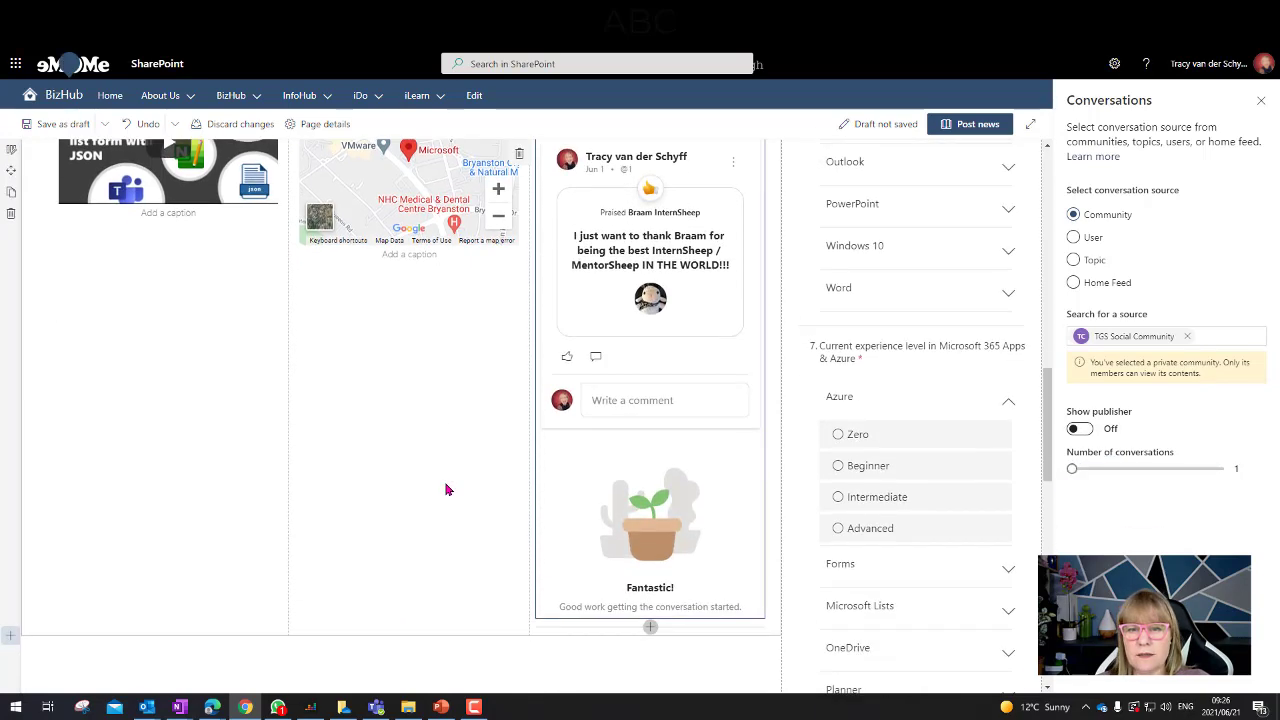
pyautogui.scroll(2, 474, 486)
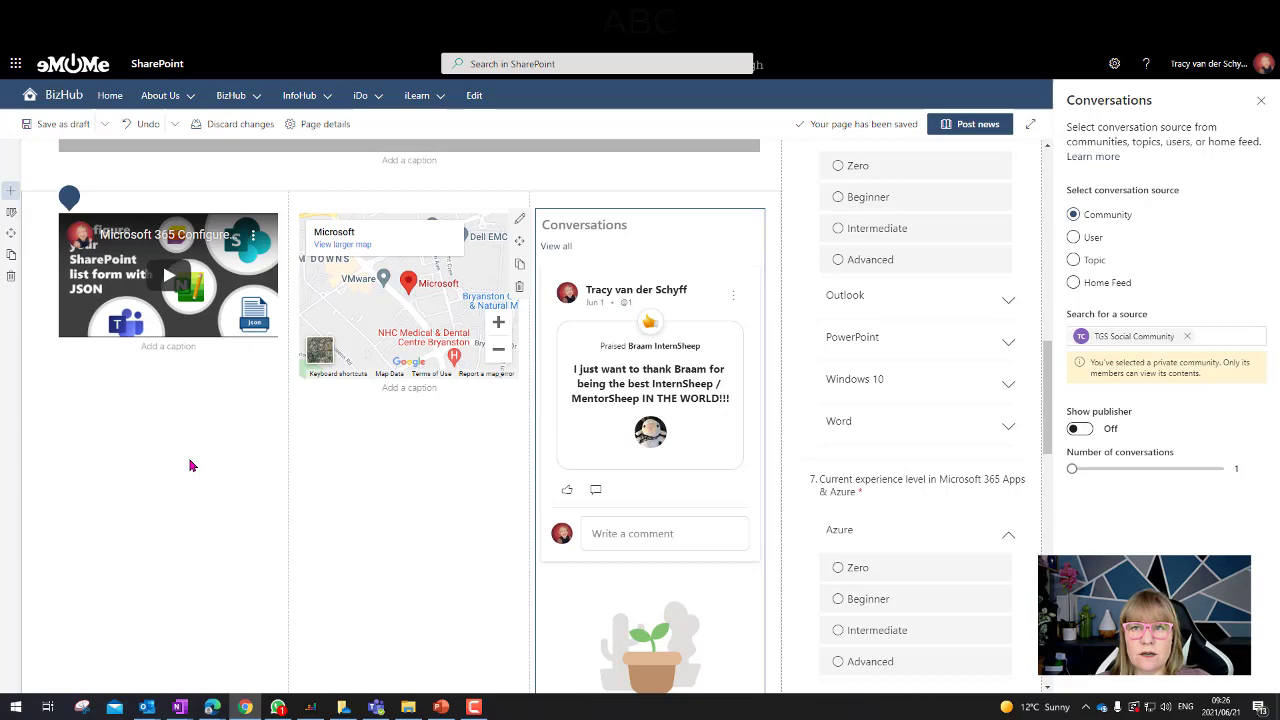
# Add an Image web part below the intro text and insert the photo-booth picture of two masked women from the recent images.
pyautogui.scroll(1, 190, 485)
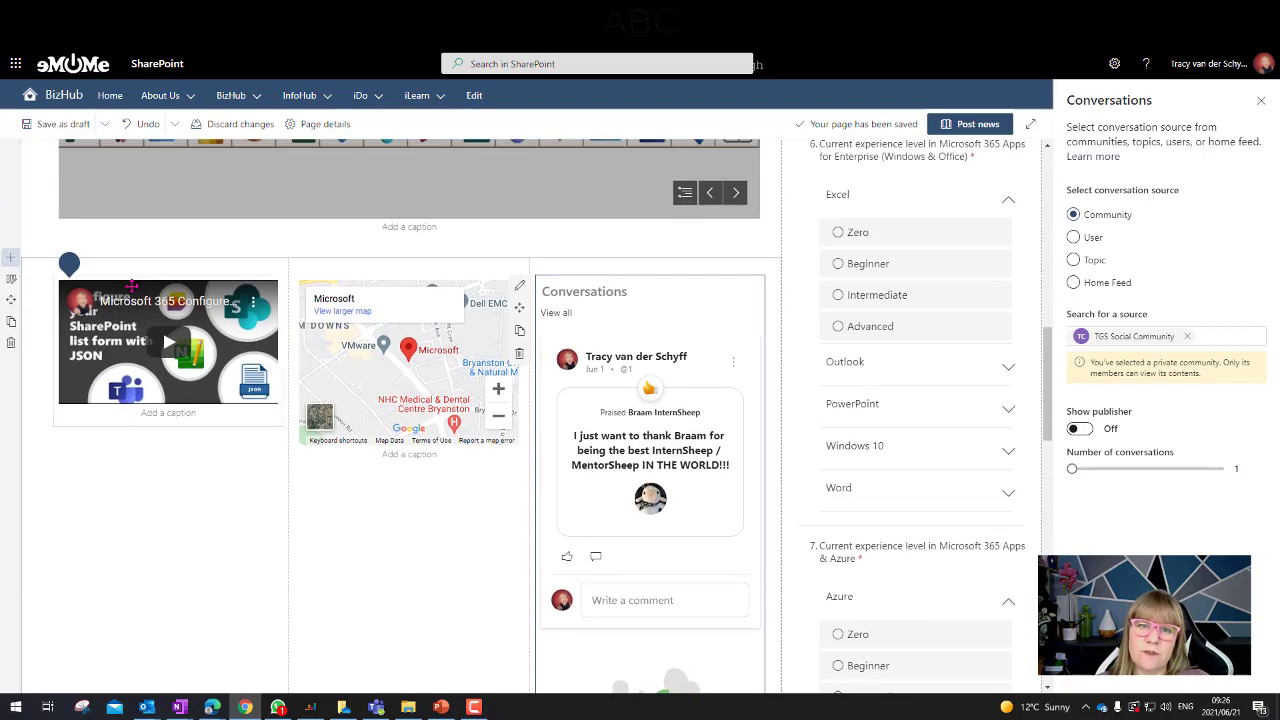
pyautogui.scroll(6, 880, 520)
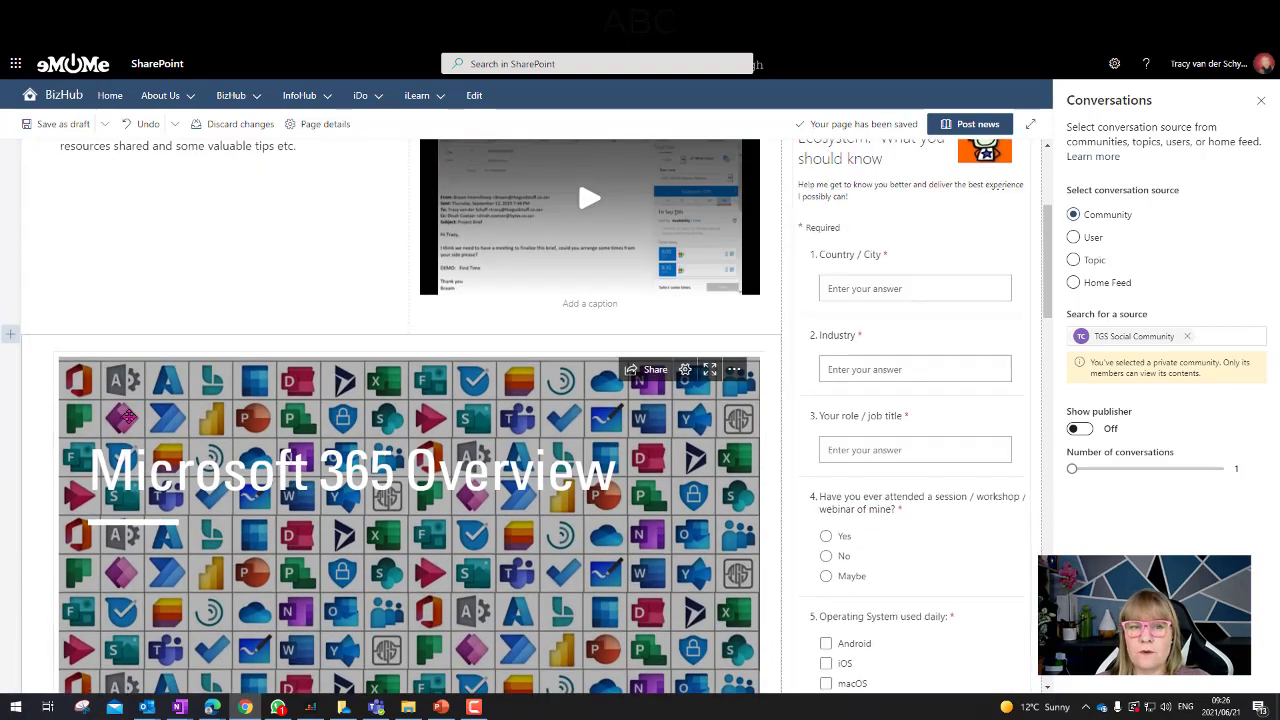
pyautogui.scroll(-2, 215, 497)
pyautogui.scroll(-2, 215, 497)
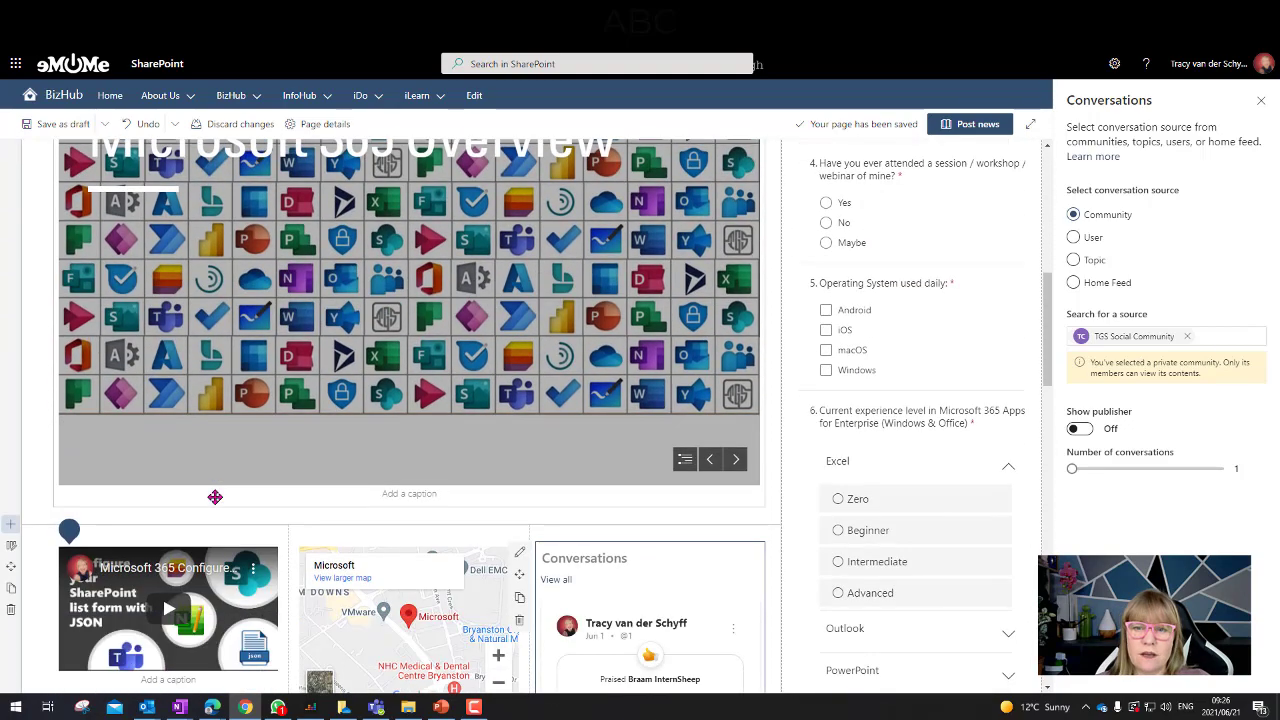
pyautogui.scroll(5, 256, 376)
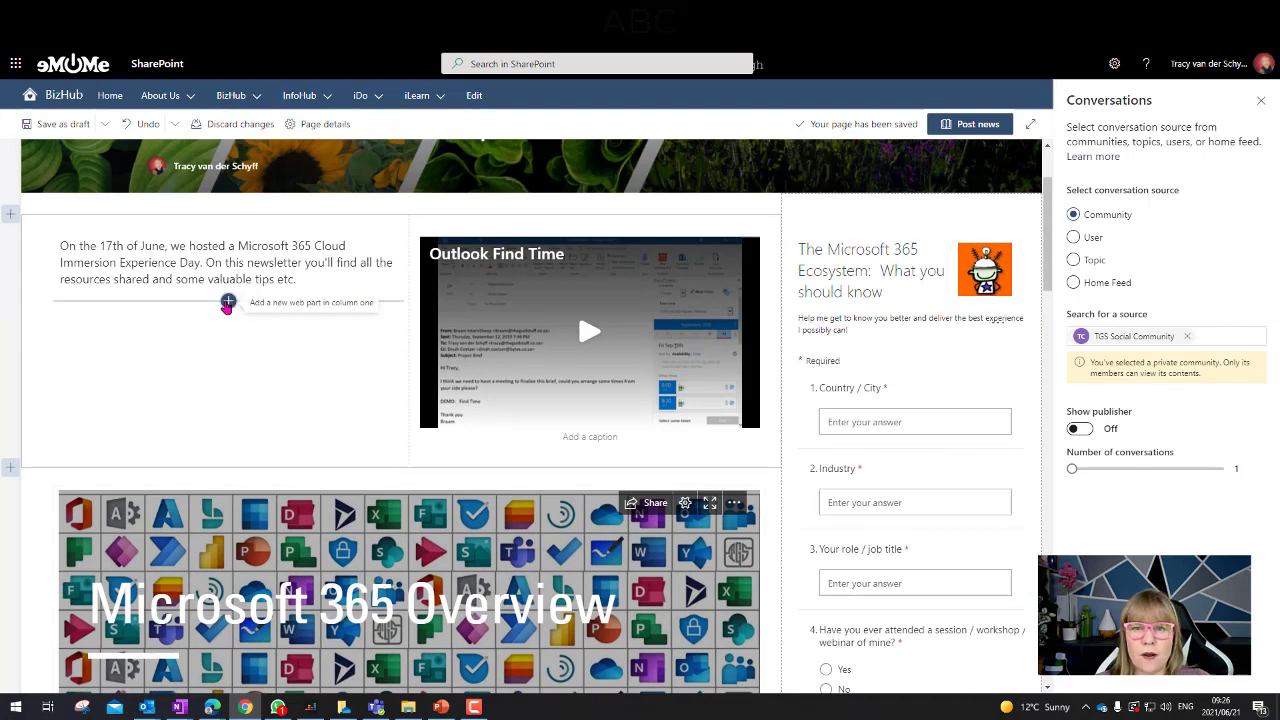
pyautogui.click(228, 302)
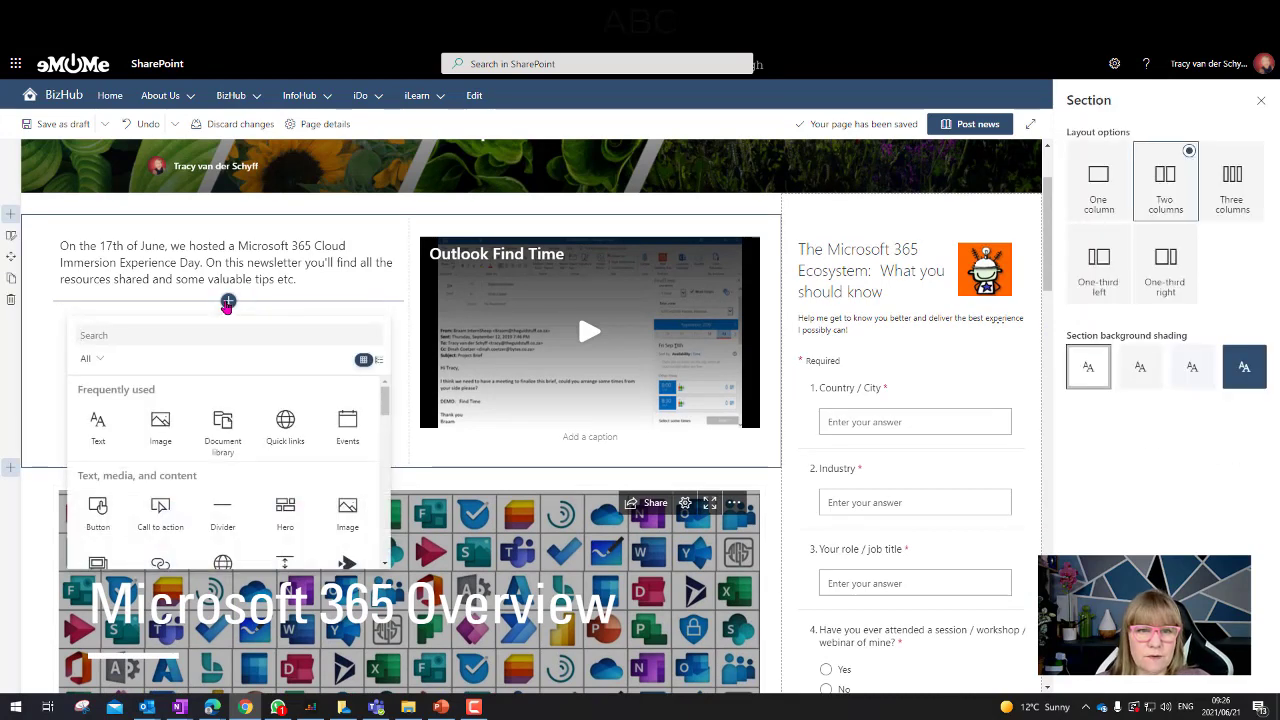
pyautogui.click(161, 425)
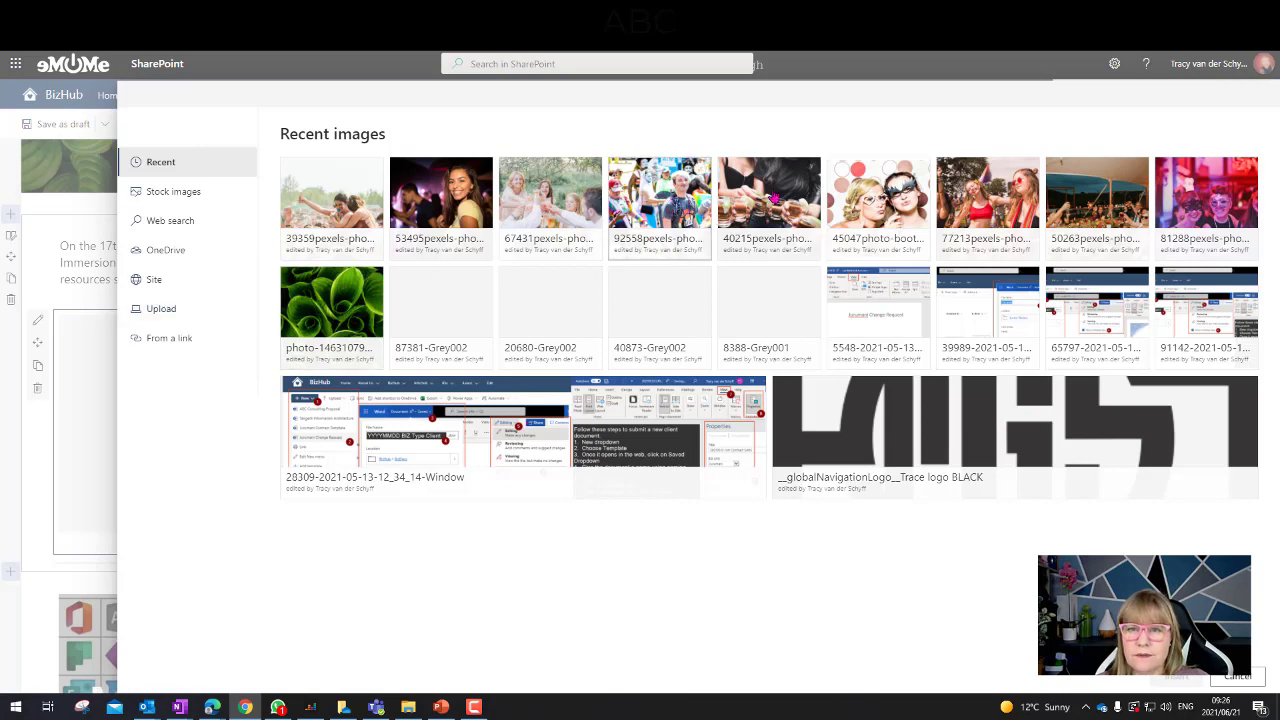
pyautogui.click(870, 195)
pyautogui.click(1177, 678)
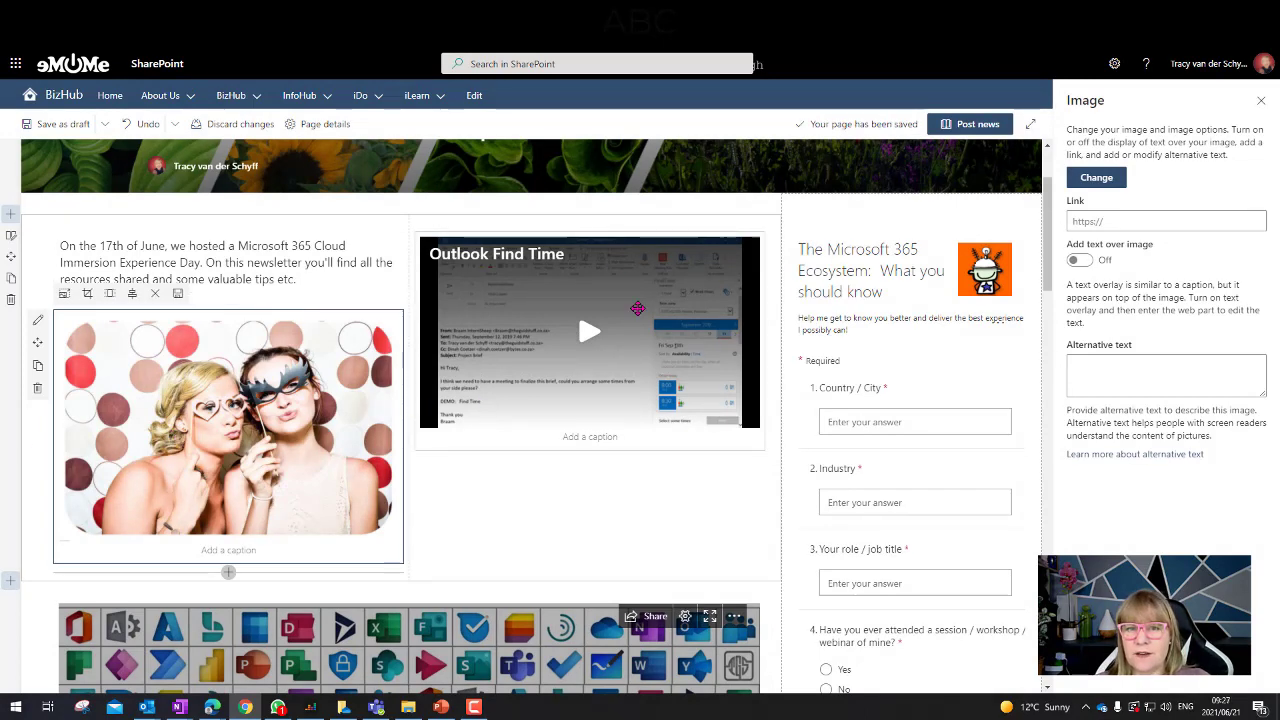
# Add a Twitter web part below the YouTube video in the three-column section and limit it to a maximum of 2 tweets.
pyautogui.scroll(-2, 463, 449)
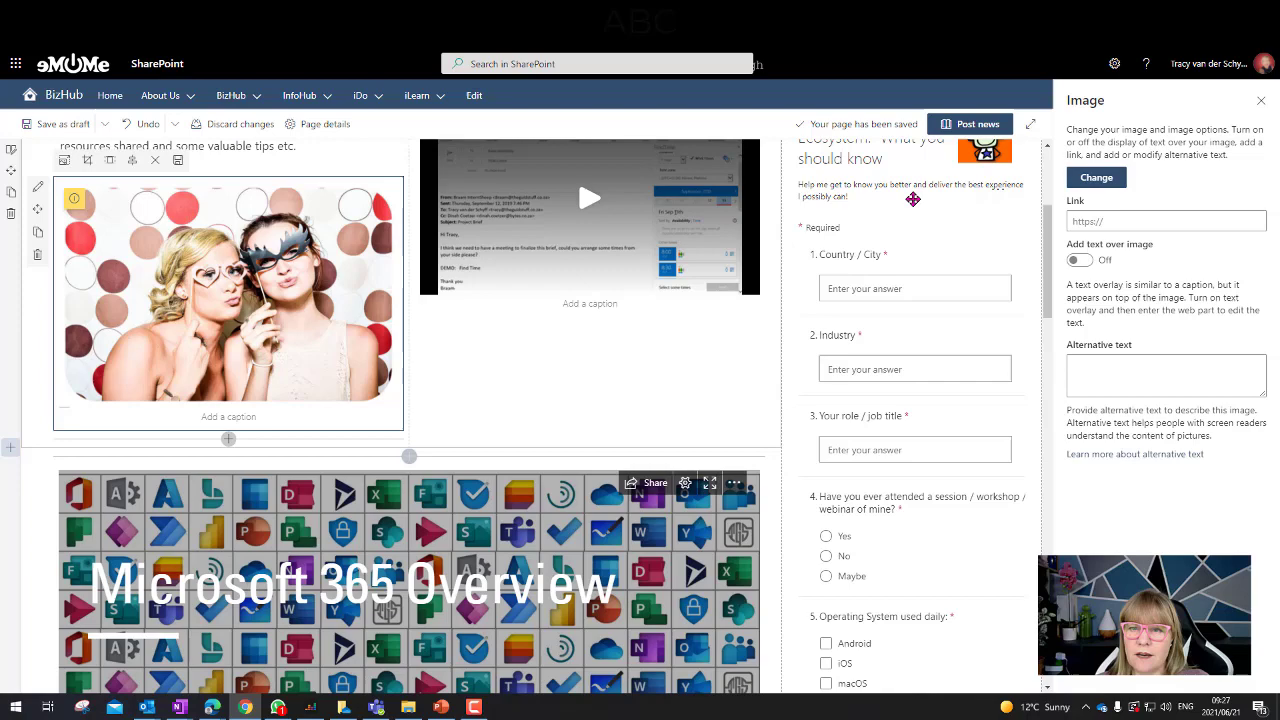
pyautogui.scroll(-5, 367, 503)
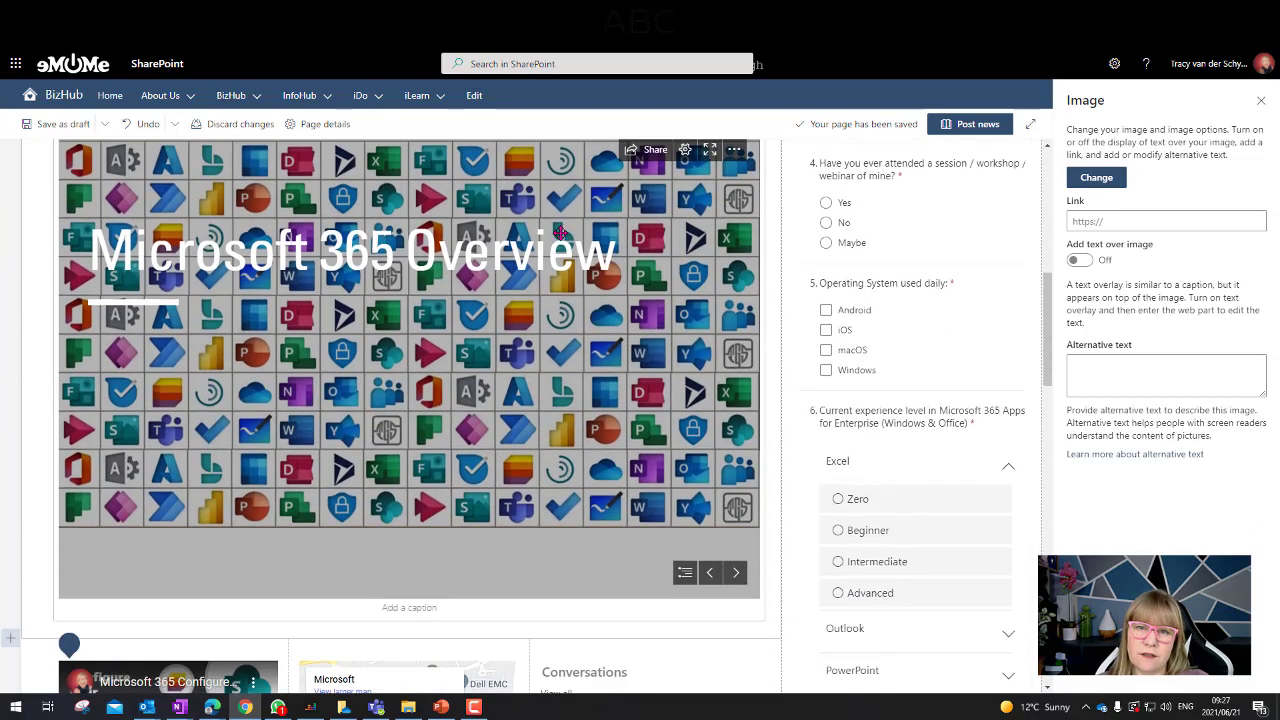
pyautogui.scroll(-6, 262, 444)
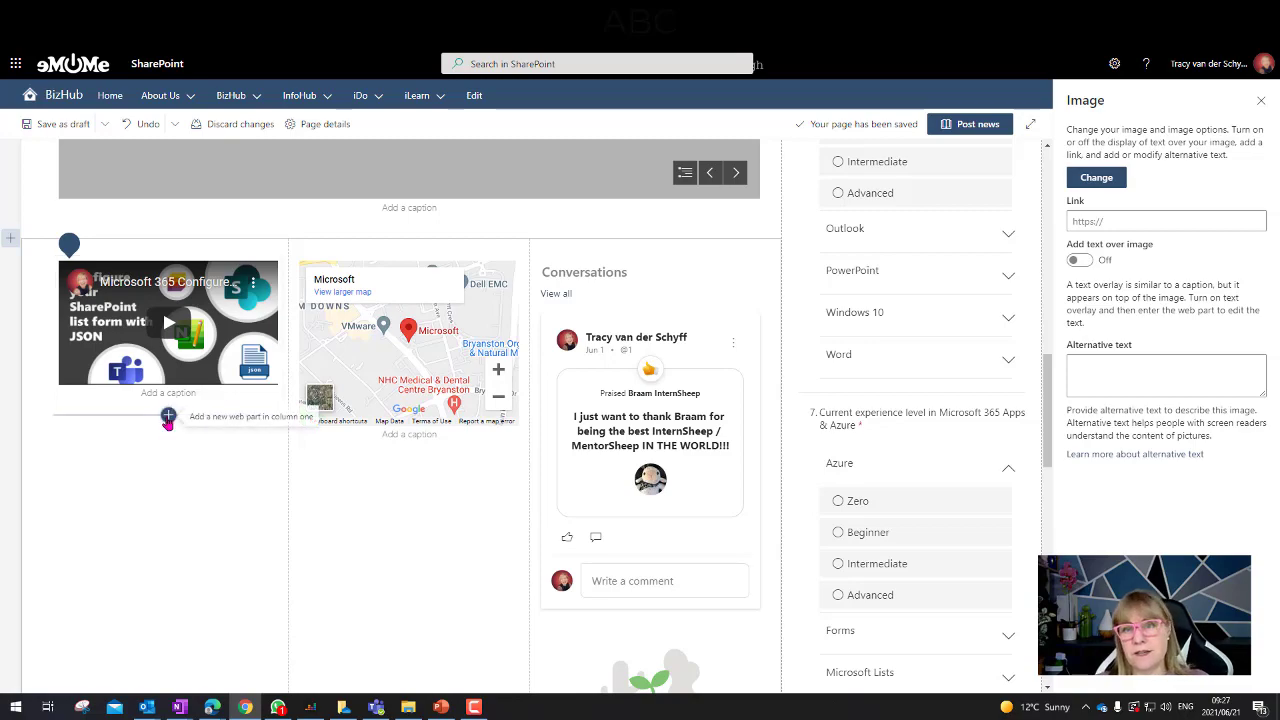
pyautogui.scroll(8, 209, 467)
pyautogui.scroll(-10, 209, 467)
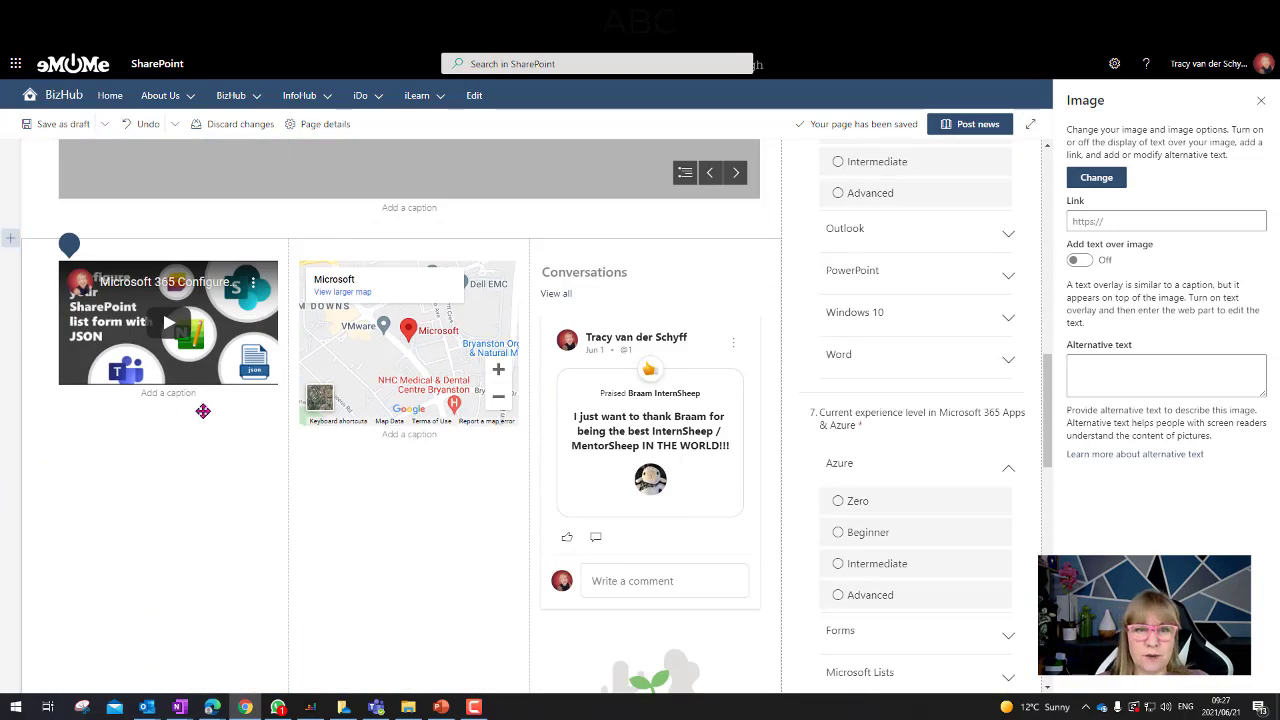
pyautogui.click(170, 432)
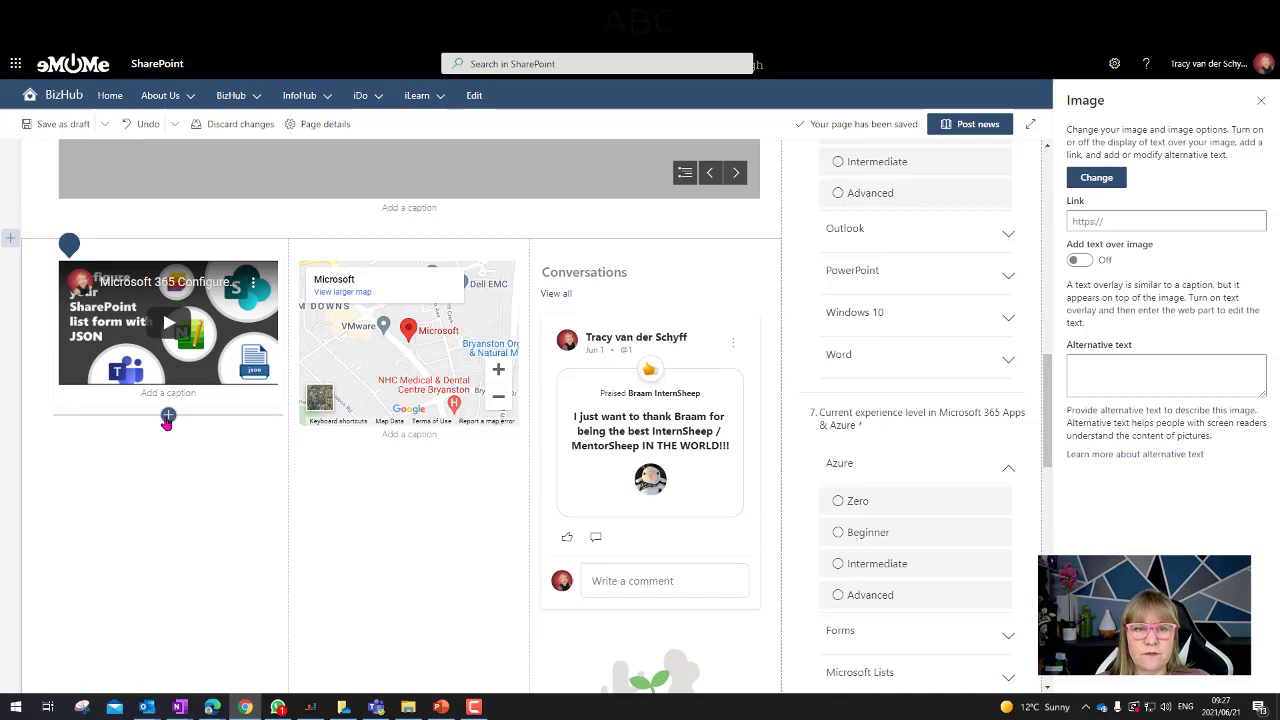
pyautogui.click(170, 434)
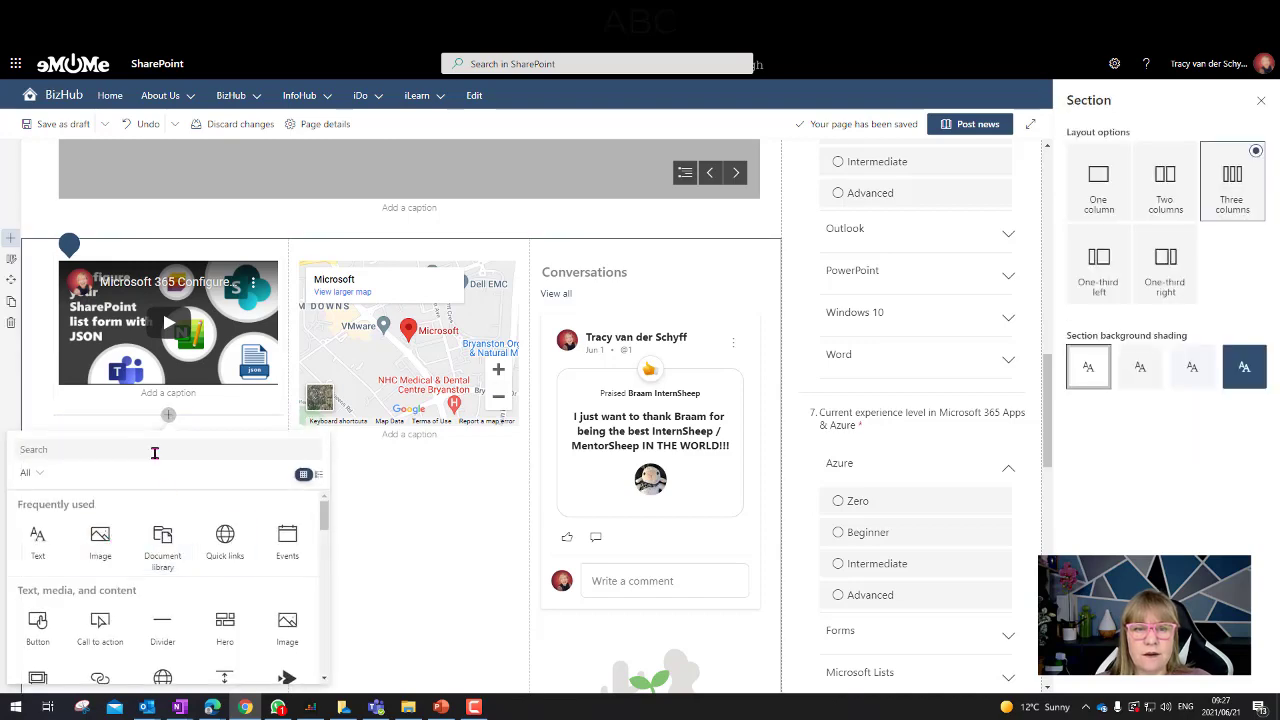
pyautogui.write('twitter')
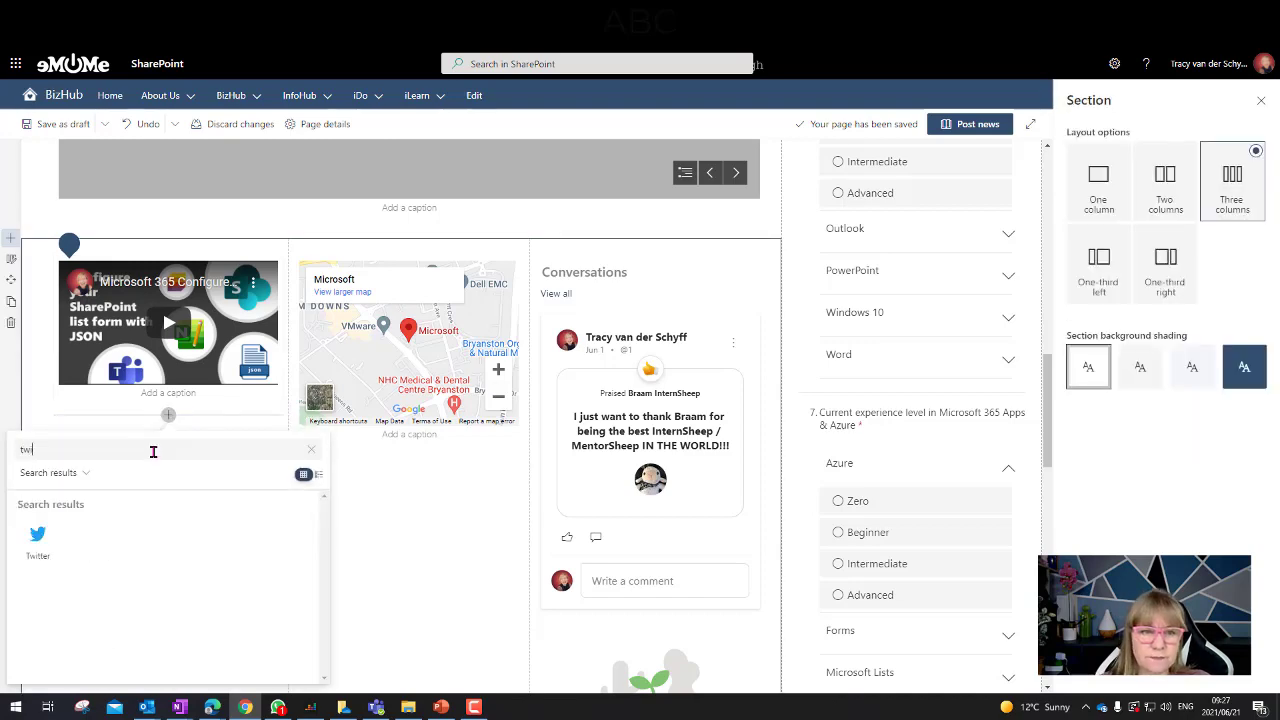
pyautogui.click(40, 540)
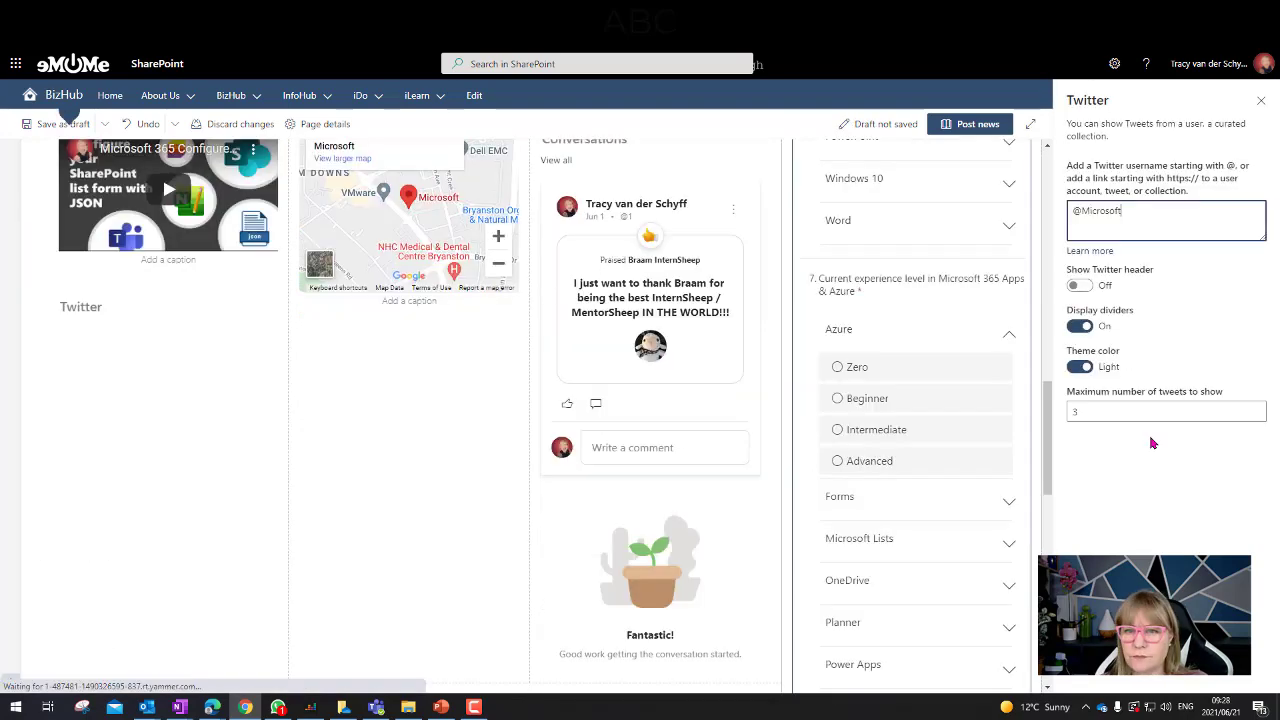
pyautogui.doubleClick(1103, 410)
pyautogui.write('2')
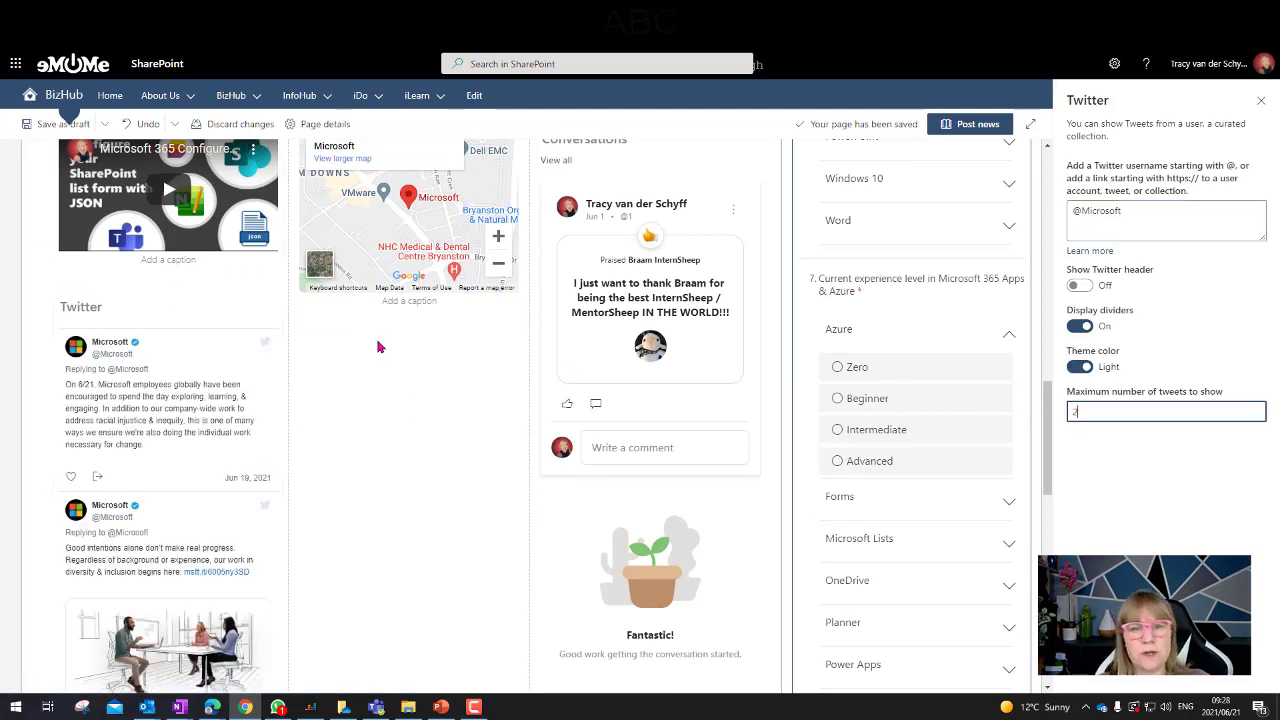
# Add a Quick links web part below the Outlook Find Time video in the two-column section.
pyautogui.scroll(2, 145, 453)
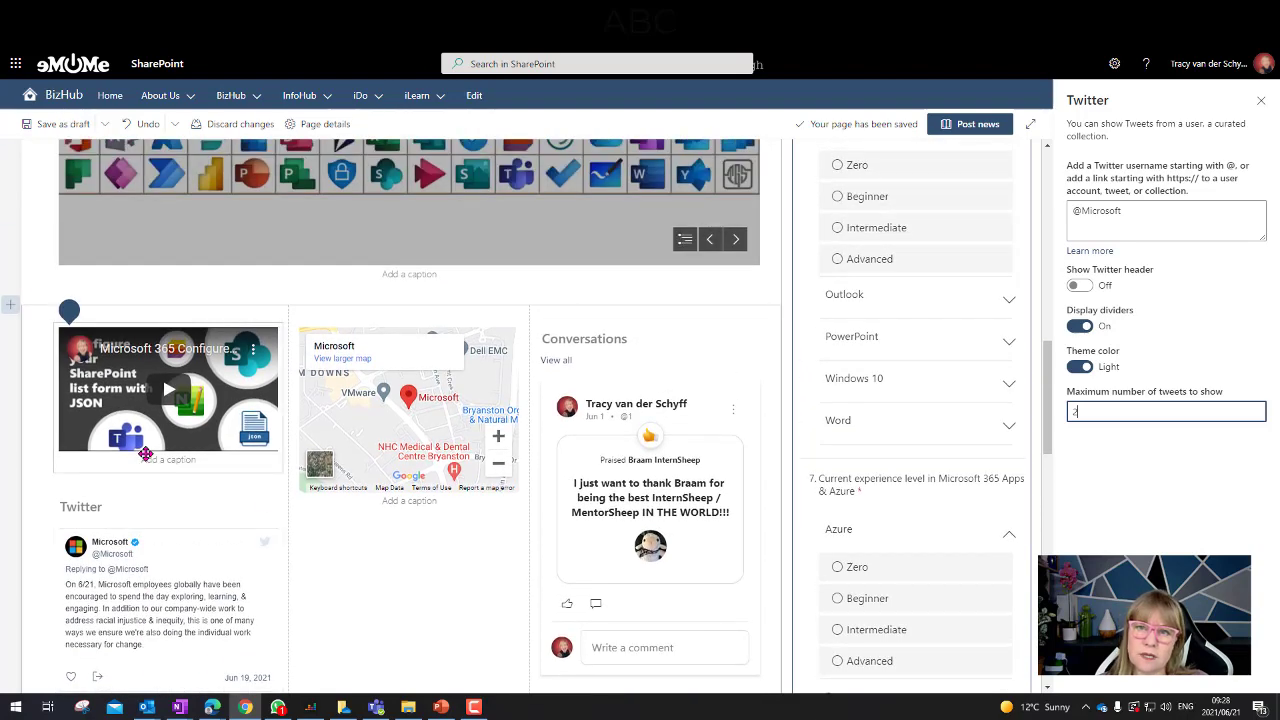
pyautogui.scroll(1, 145, 453)
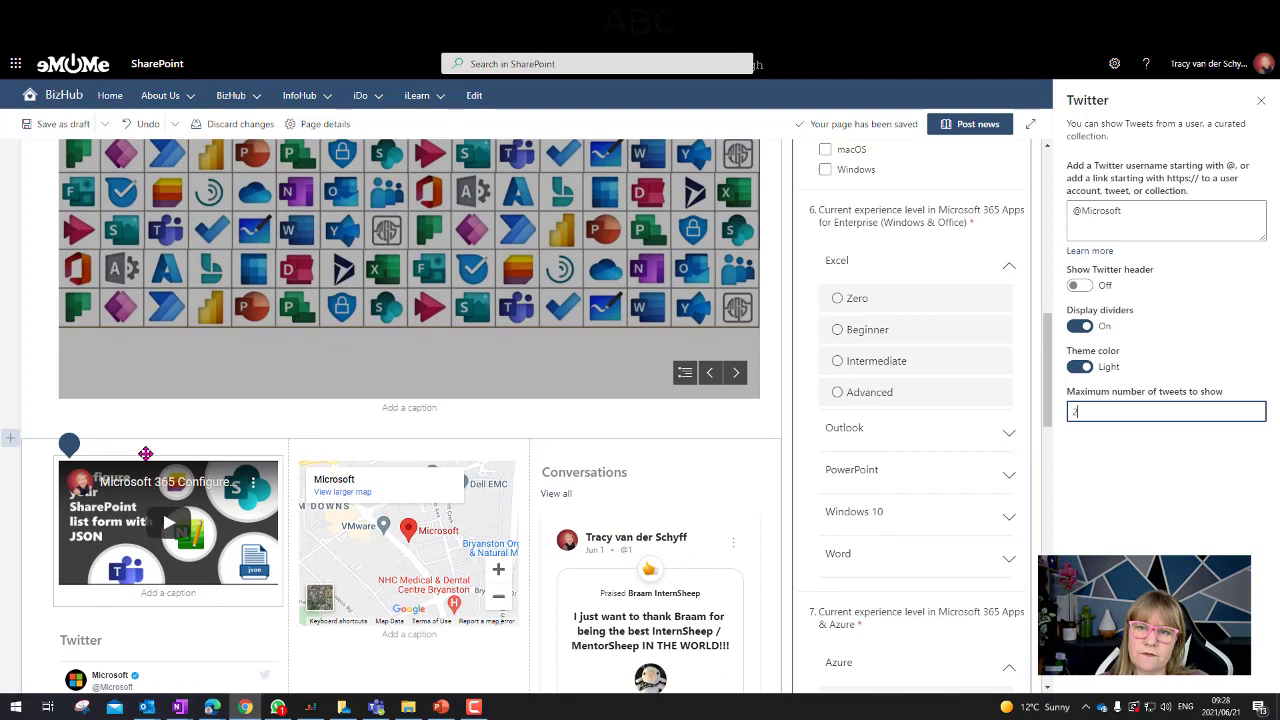
pyautogui.scroll(5, 145, 453)
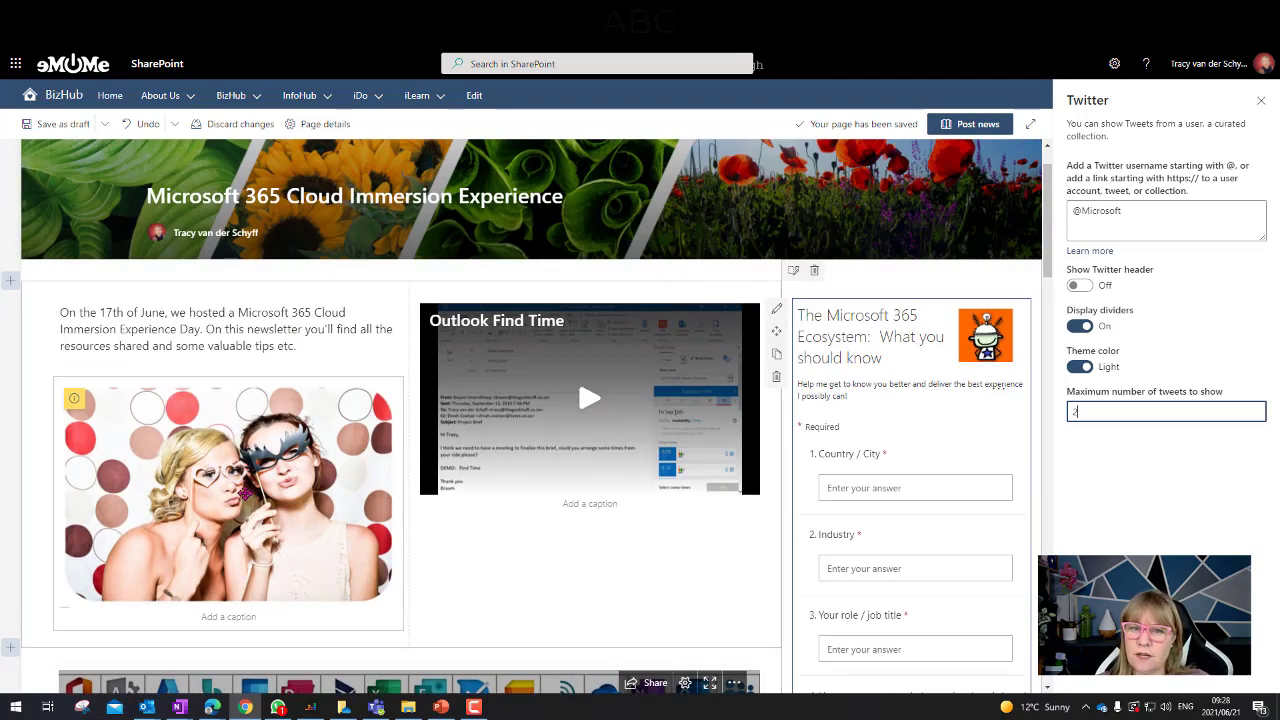
pyautogui.click(590, 528)
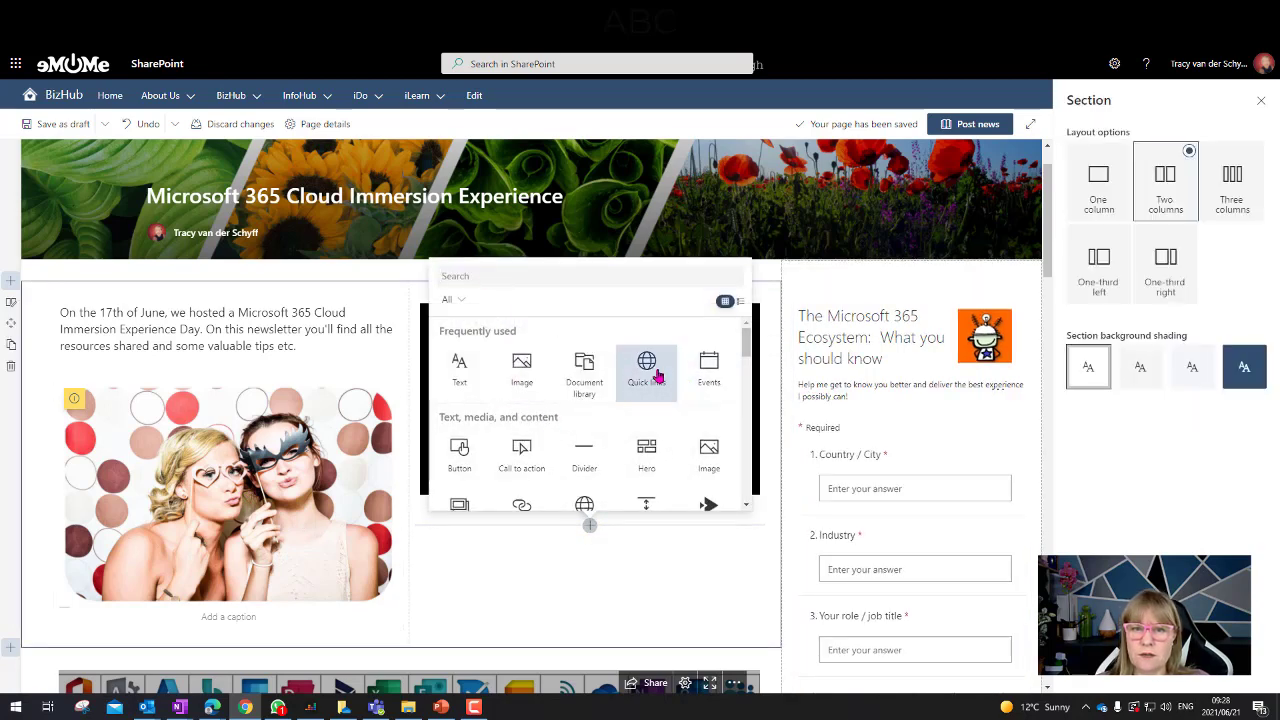
pyautogui.click(648, 368)
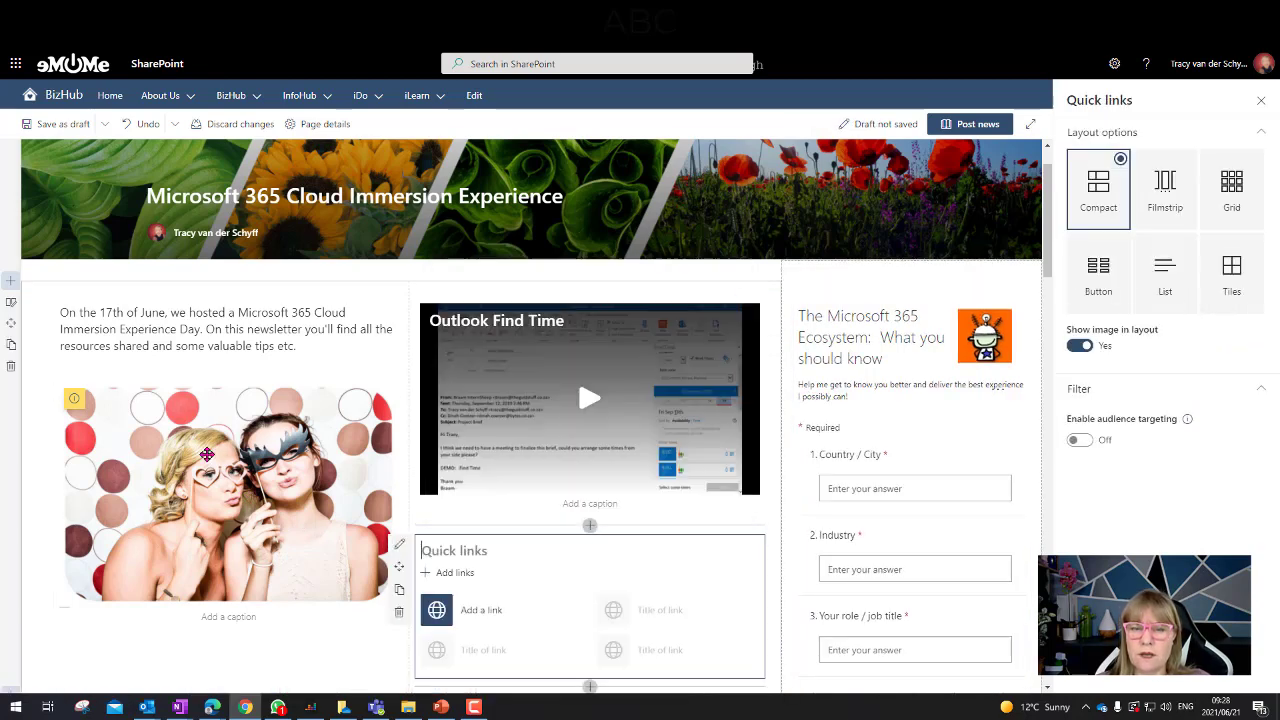
# Add a quick link to the recent page "We Live in the Cloud | Microsoft Story Labs".
pyautogui.click(483, 612)
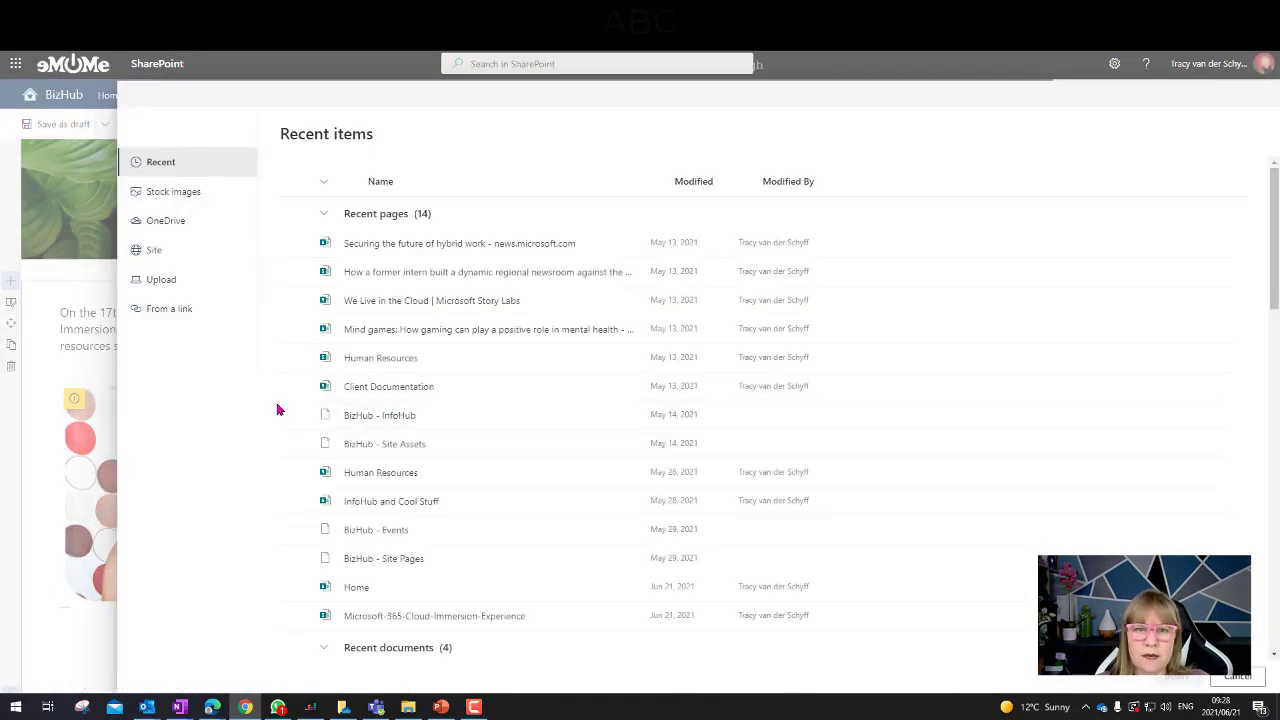
pyautogui.click(297, 302)
pyautogui.click(1177, 676)
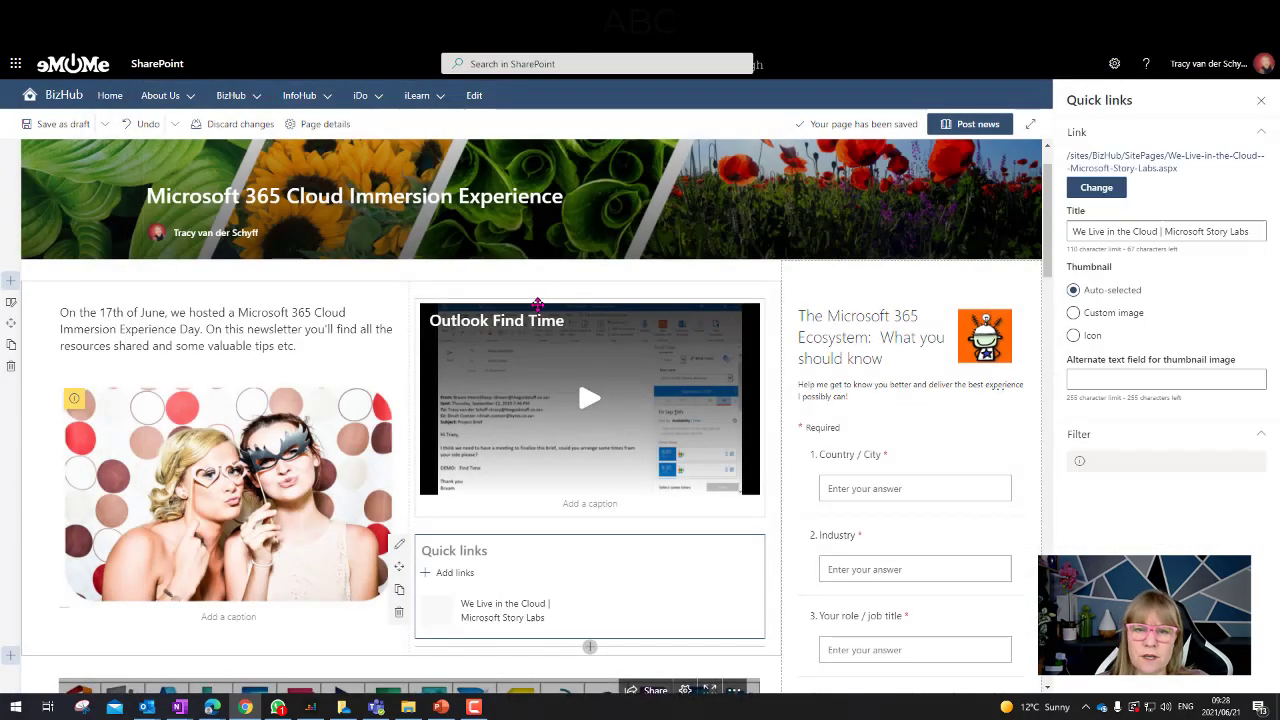
# Set the Quick links web part to the Button layout with the Fill color button appearance.
pyautogui.click(399, 544)
pyautogui.click(1103, 292)
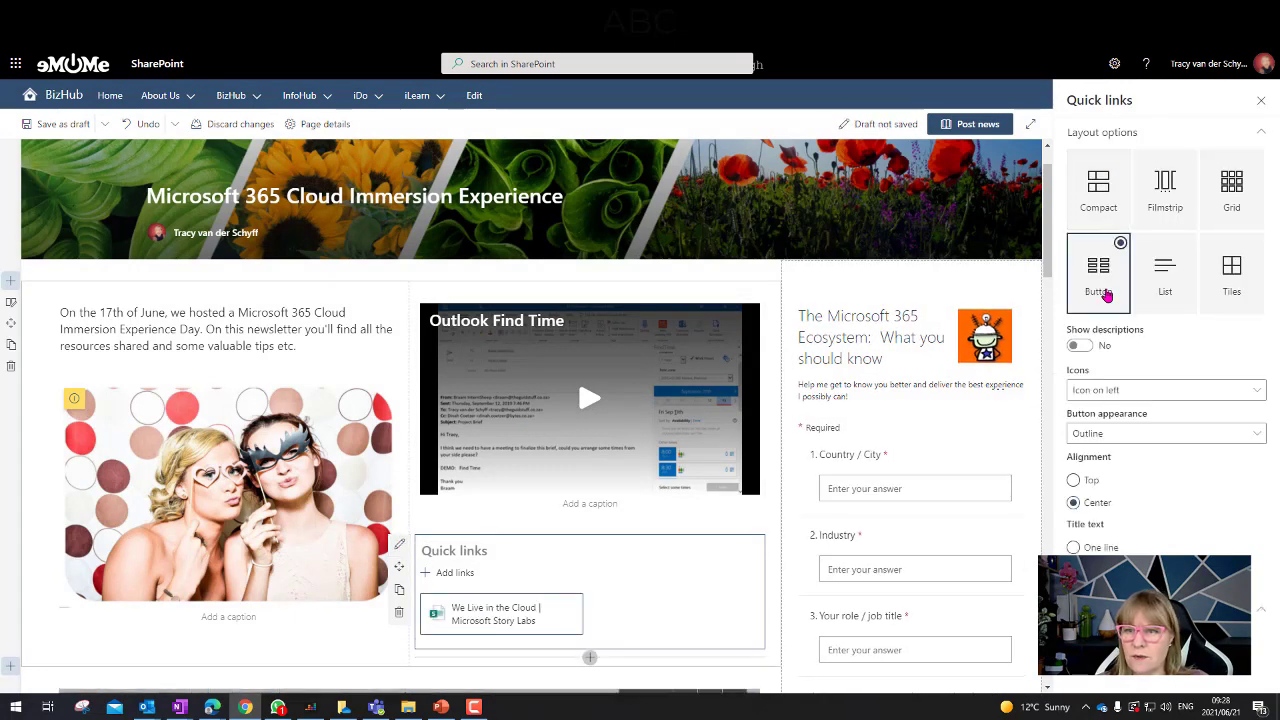
pyautogui.click(1108, 434)
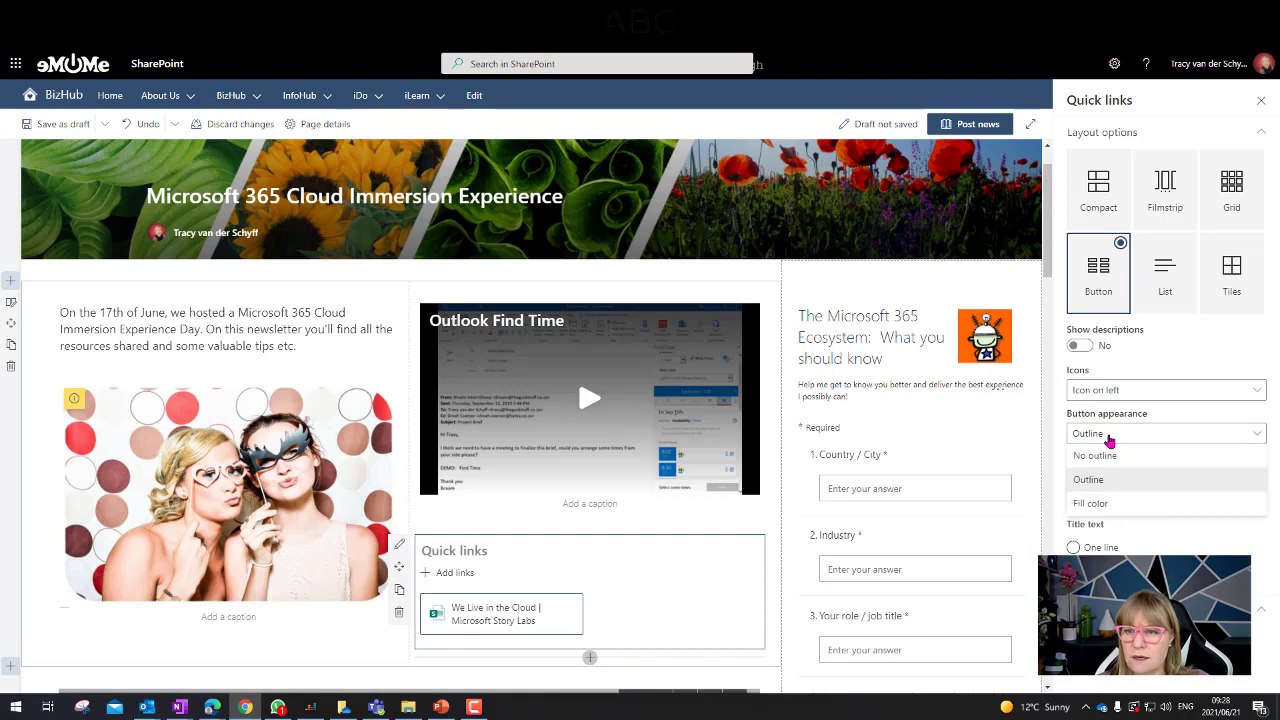
pyautogui.click(1108, 510)
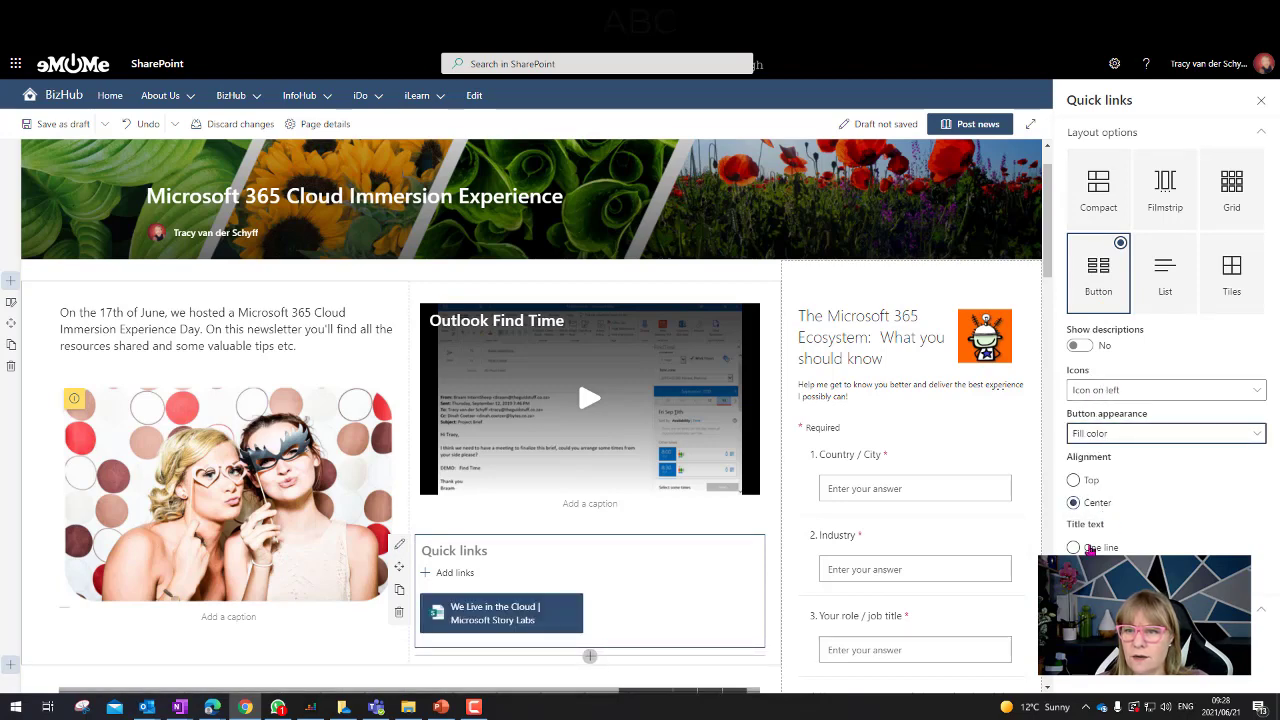
# Change the thumbnail of the "We Live in the Cloud | Microsoft Story Labs" link to the cloudy icon, found by searching for "cloud".
pyautogui.click(532, 625)
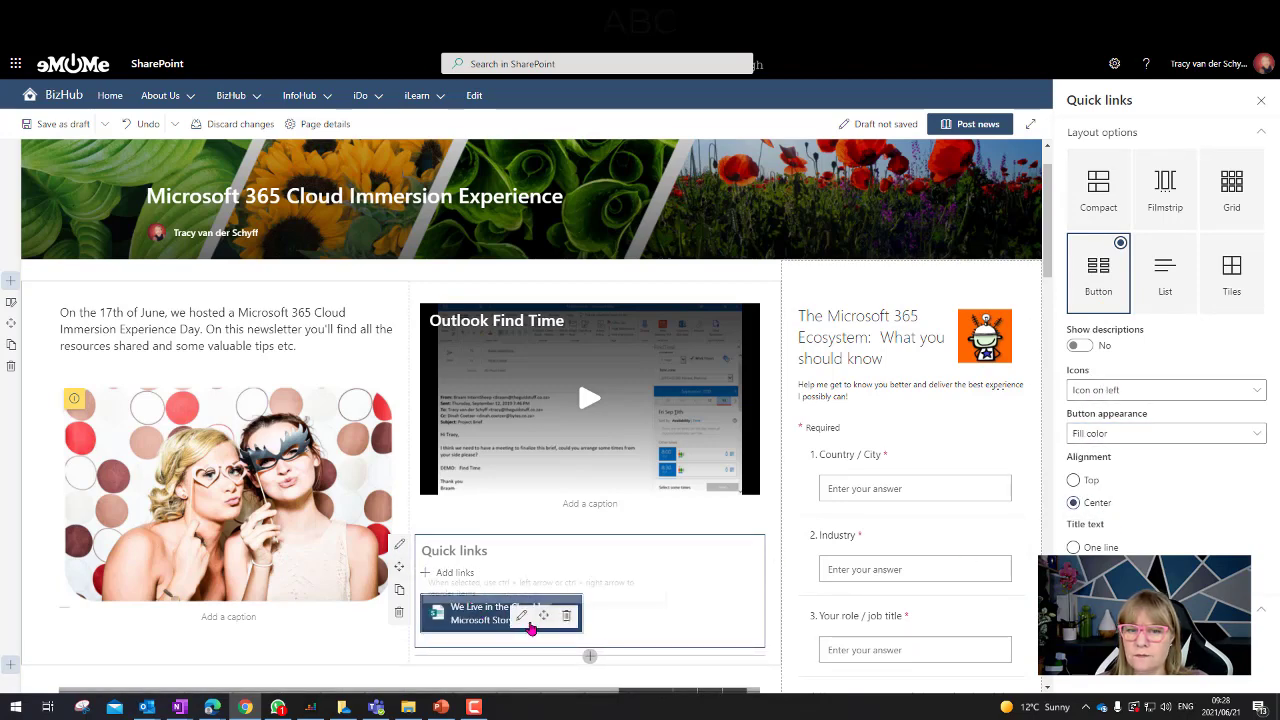
pyautogui.click(521, 615)
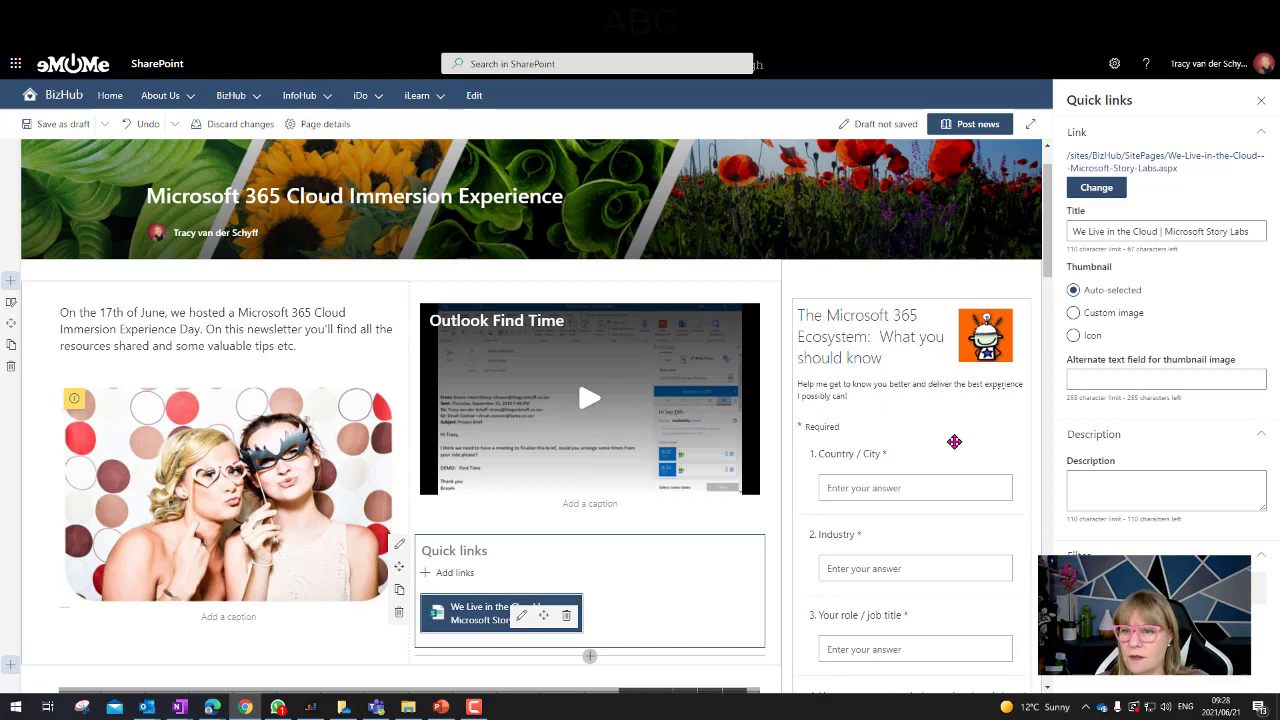
pyautogui.click(1074, 336)
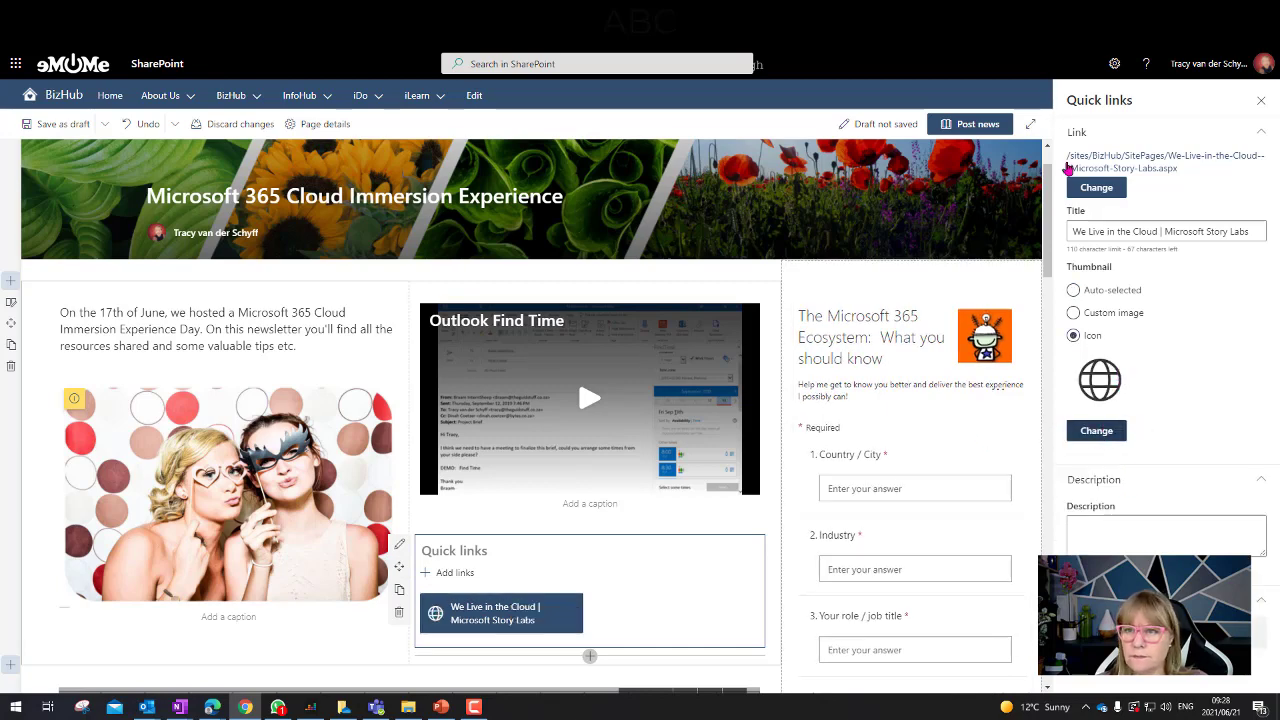
pyautogui.click(1096, 430)
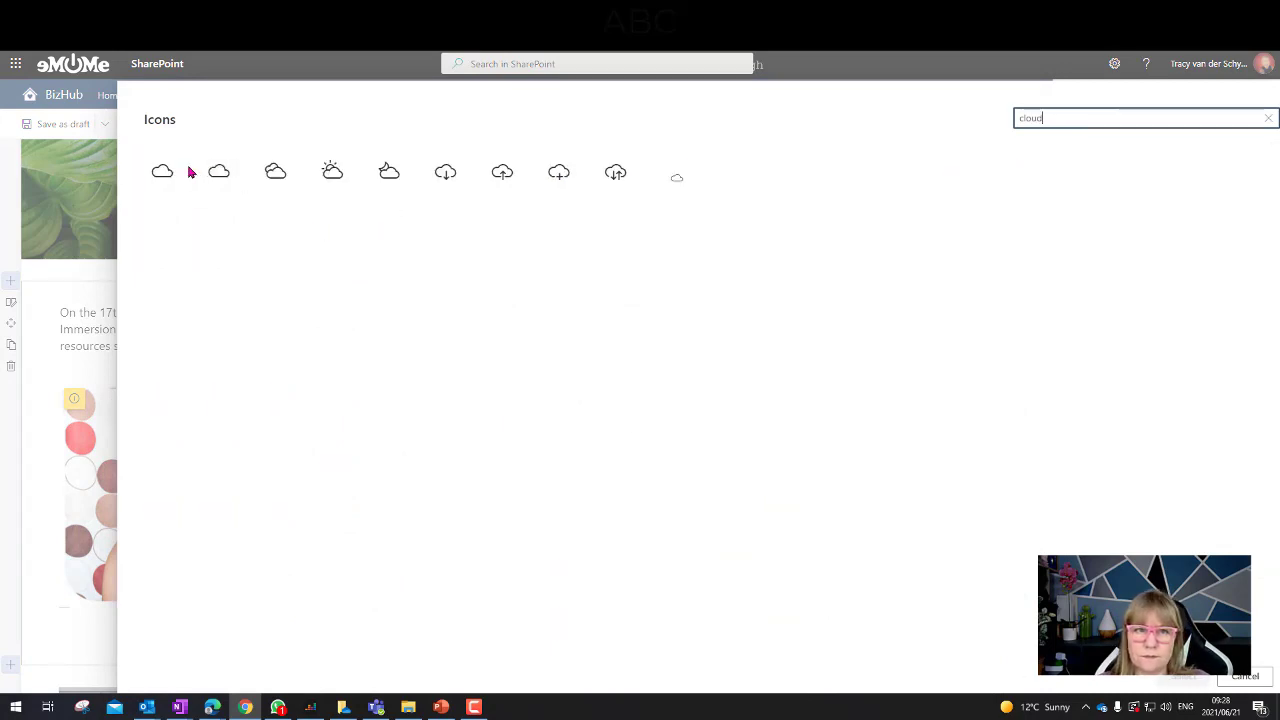
pyautogui.click(277, 172)
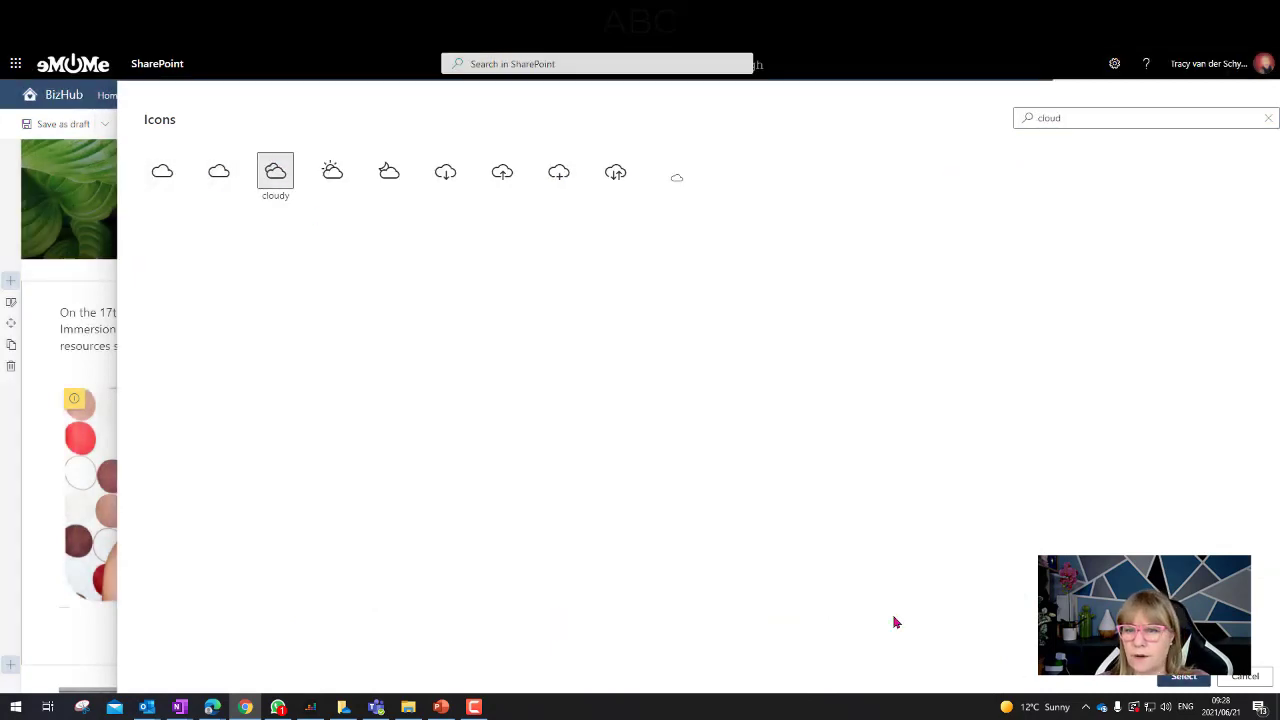
pyautogui.click(1184, 676)
# Review the page's sections from the title banner down to the video, map, Conversations and Twitter columns.
pyautogui.scroll(-5, 234, 508)
pyautogui.scroll(-10, 234, 508)
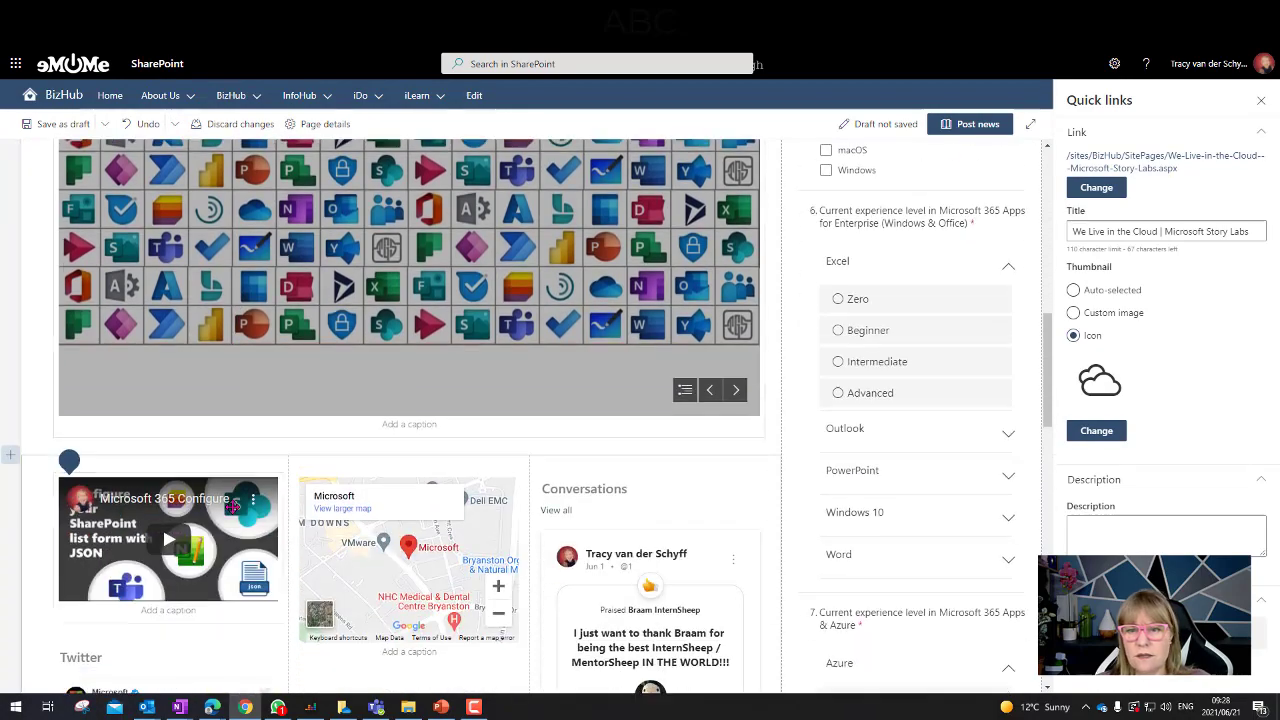
pyautogui.scroll(12, 232, 513)
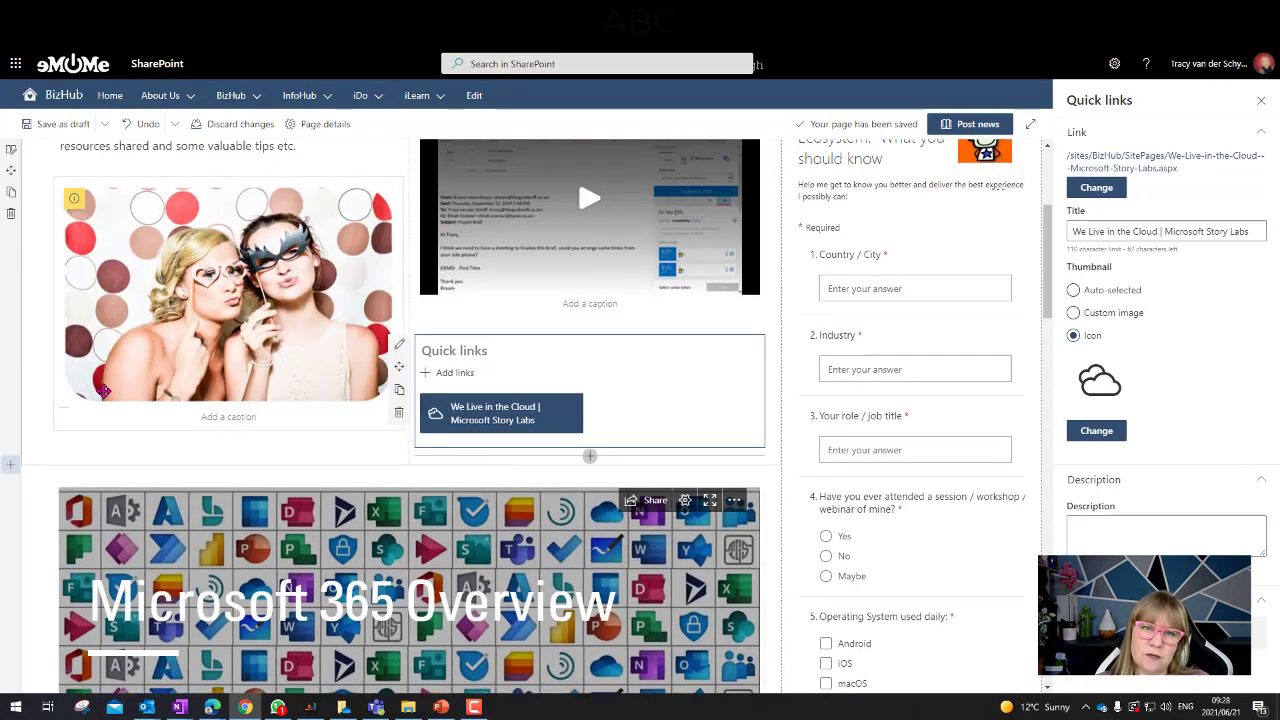
pyautogui.scroll(3, 104, 390)
pyautogui.scroll(-6, 163, 455)
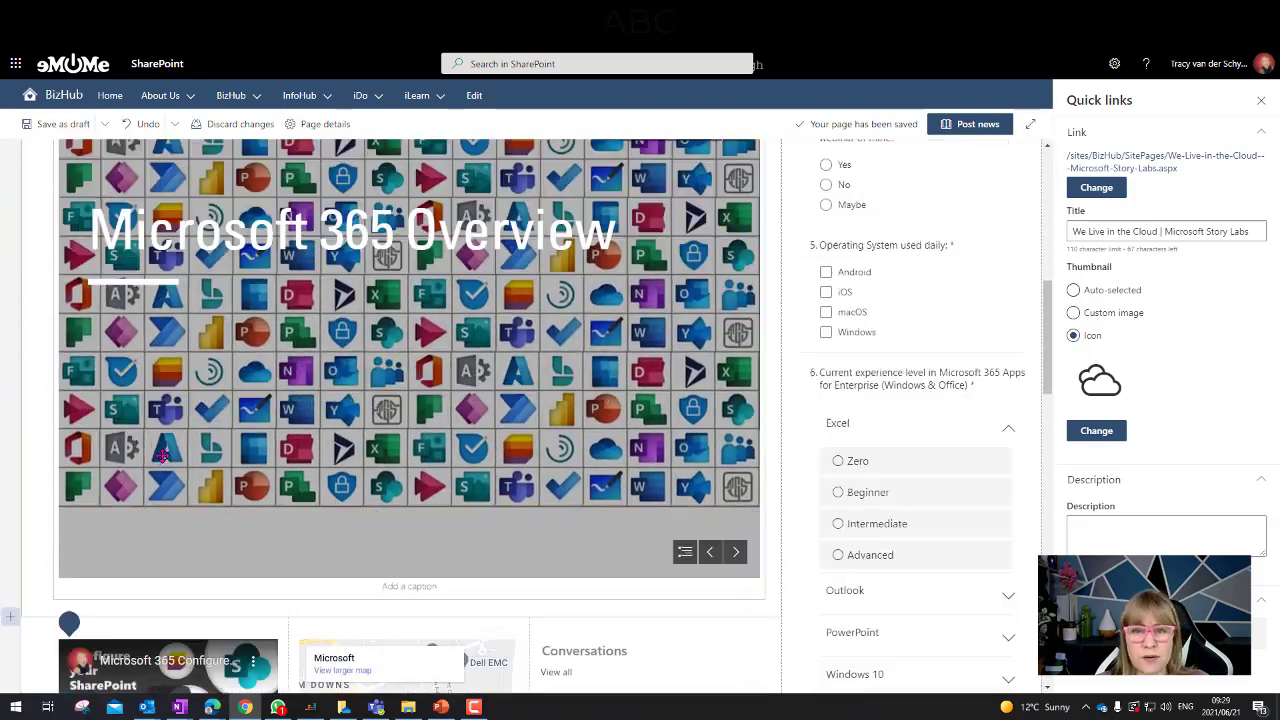
pyautogui.scroll(-4, 163, 455)
pyautogui.scroll(10, 170, 465)
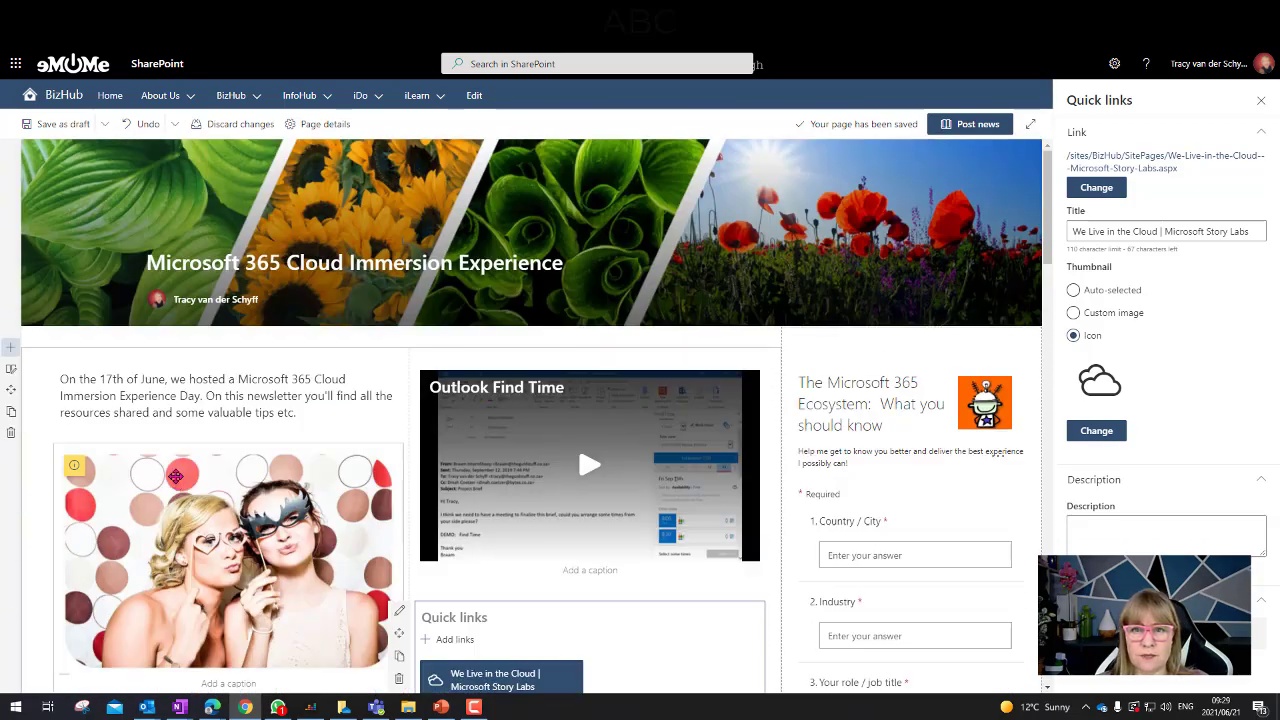
pyautogui.scroll(-12, 175, 476)
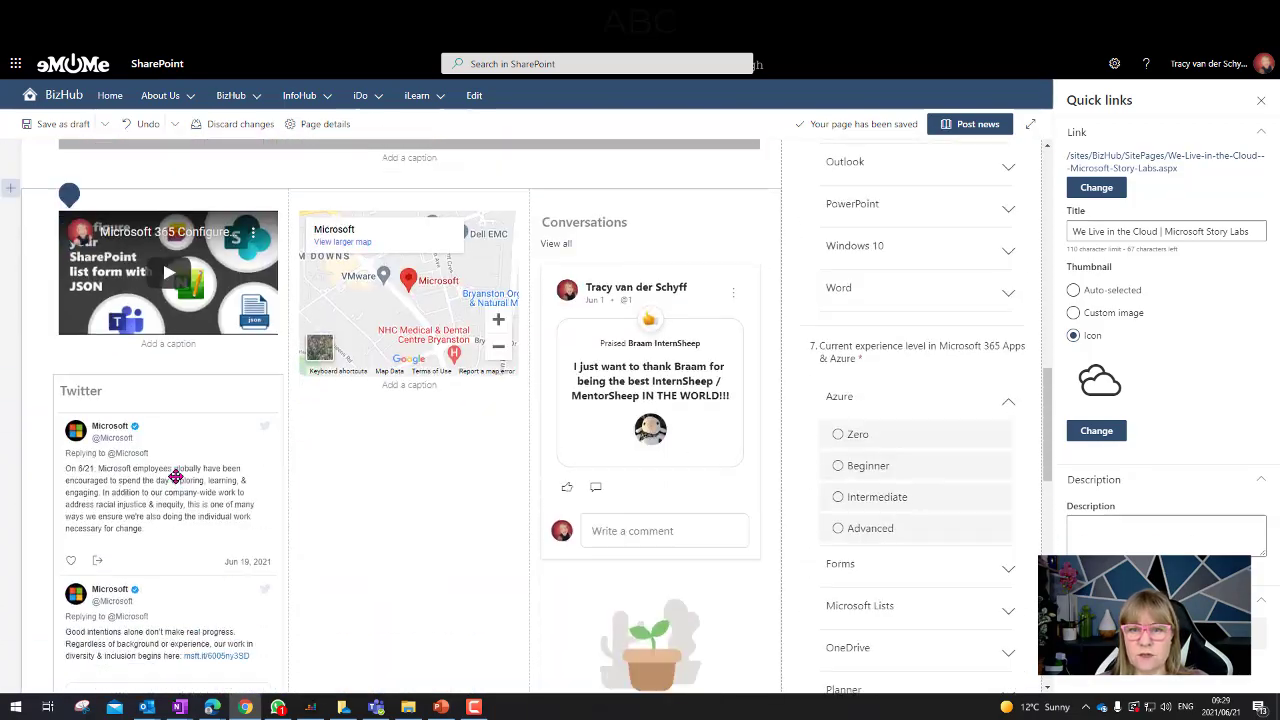
pyautogui.scroll(-3, 175, 476)
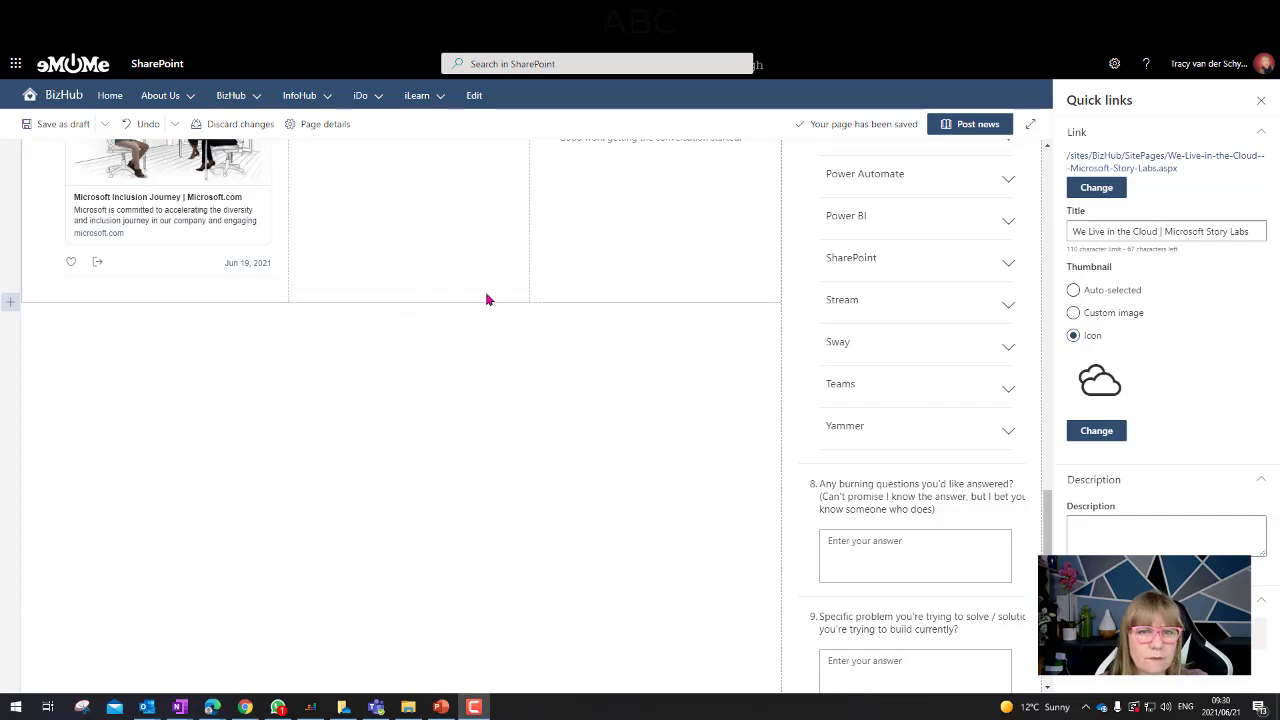
# Add a File viewer web part below the three-column section showing Unblocking Teamwork.pdf from the site's InfoHub library.
pyautogui.click(409, 311)
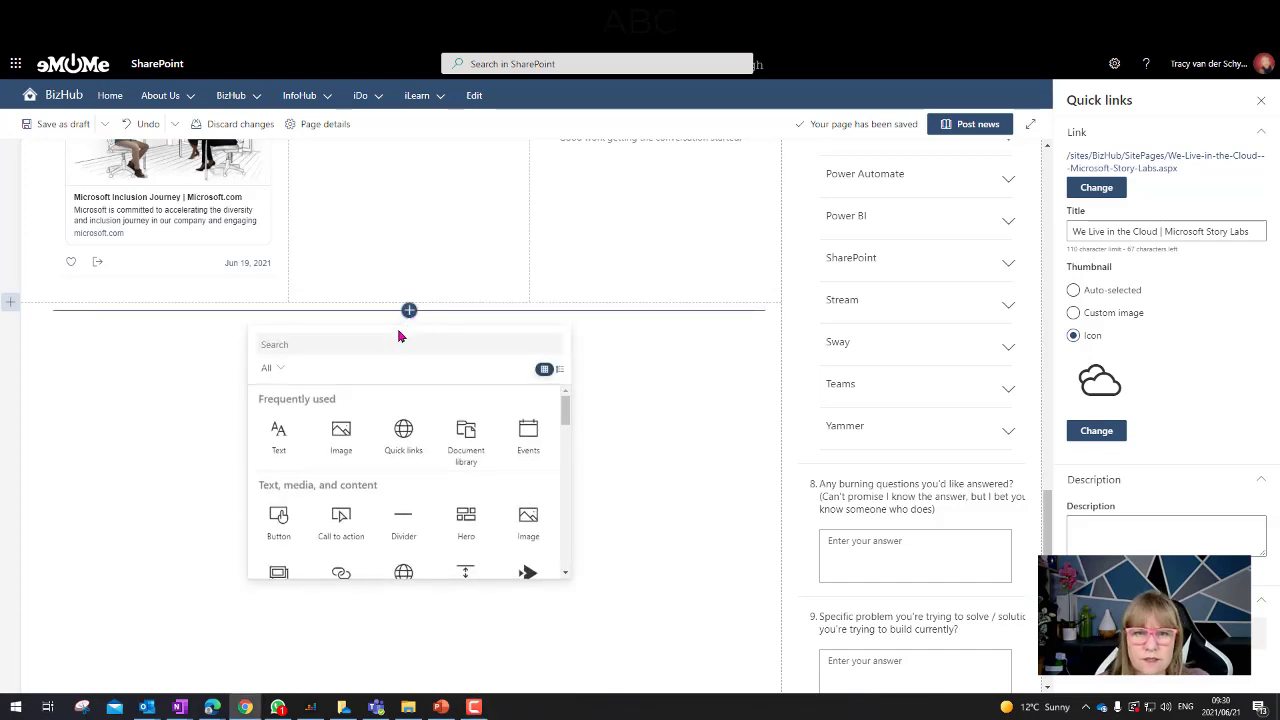
pyautogui.write('file')
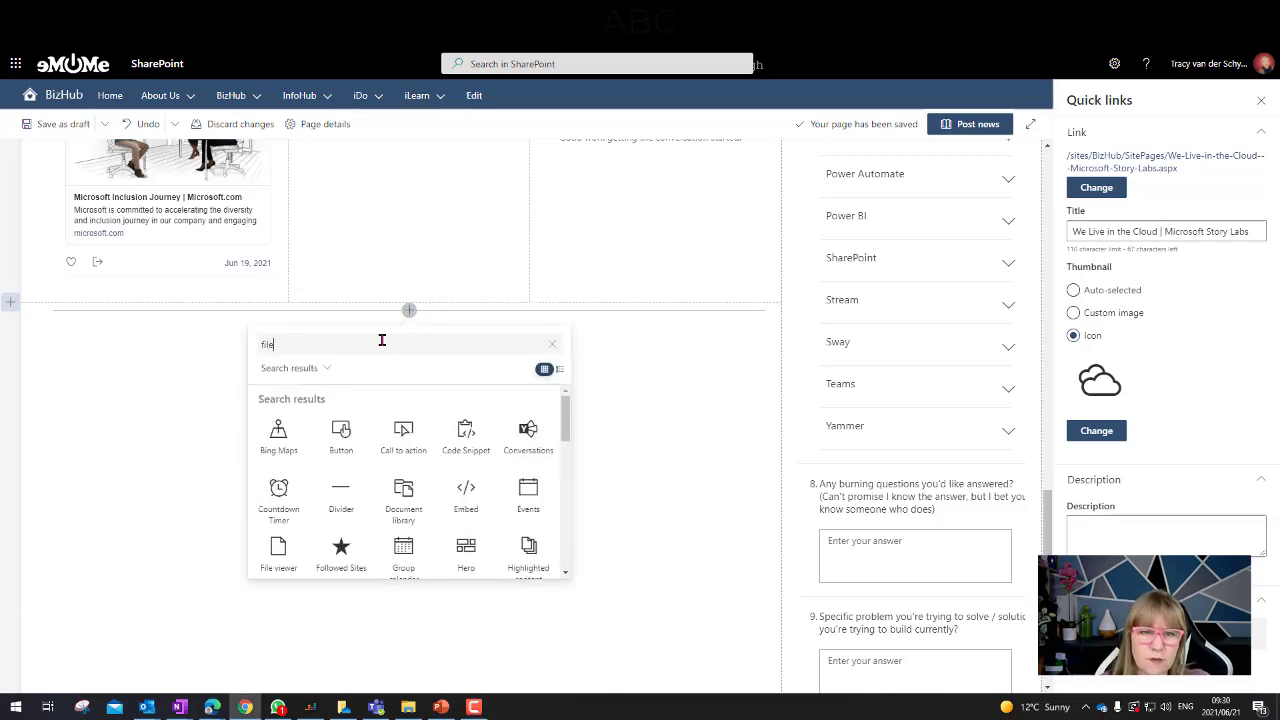
pyautogui.click(280, 432)
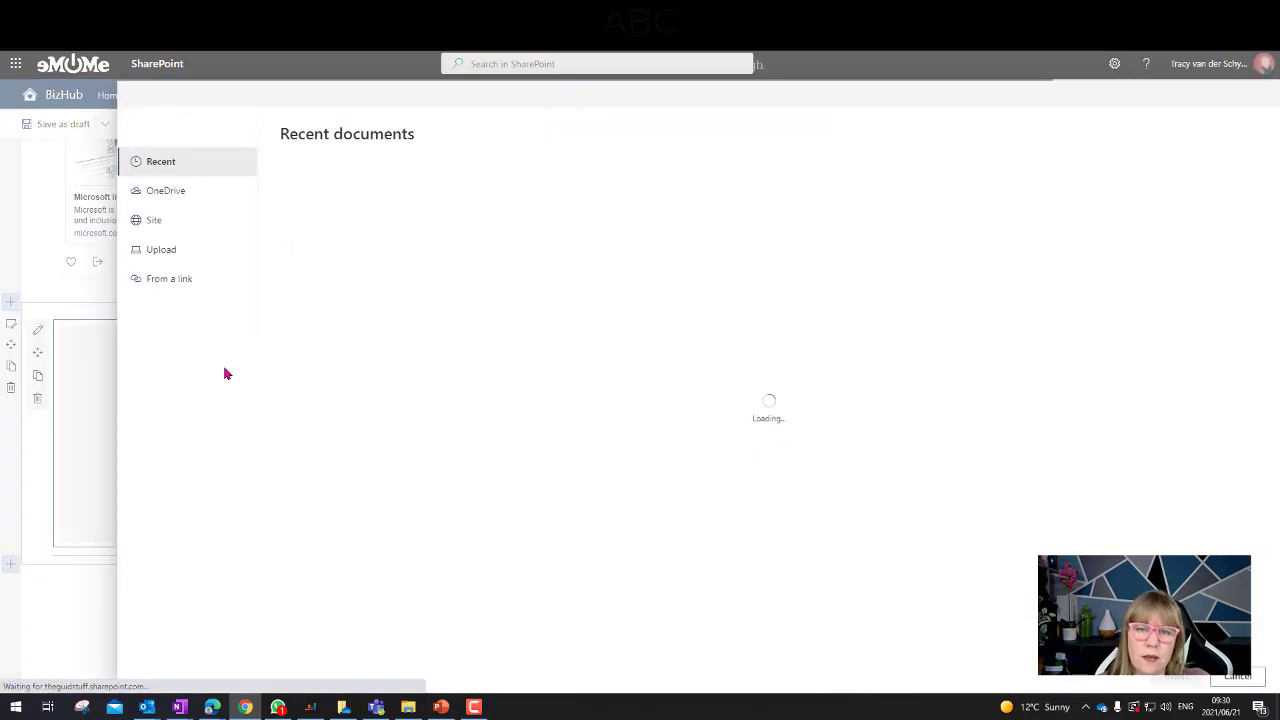
pyautogui.click(180, 222)
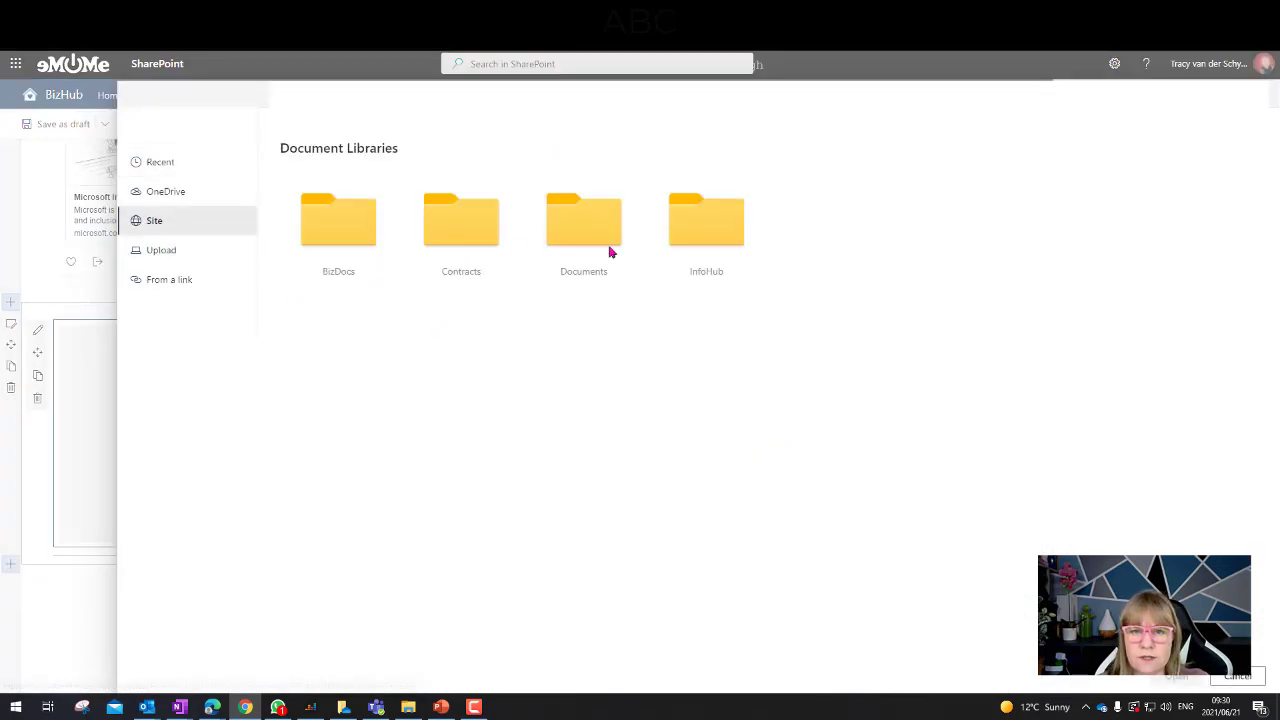
pyautogui.click(705, 230)
pyautogui.click(314, 272)
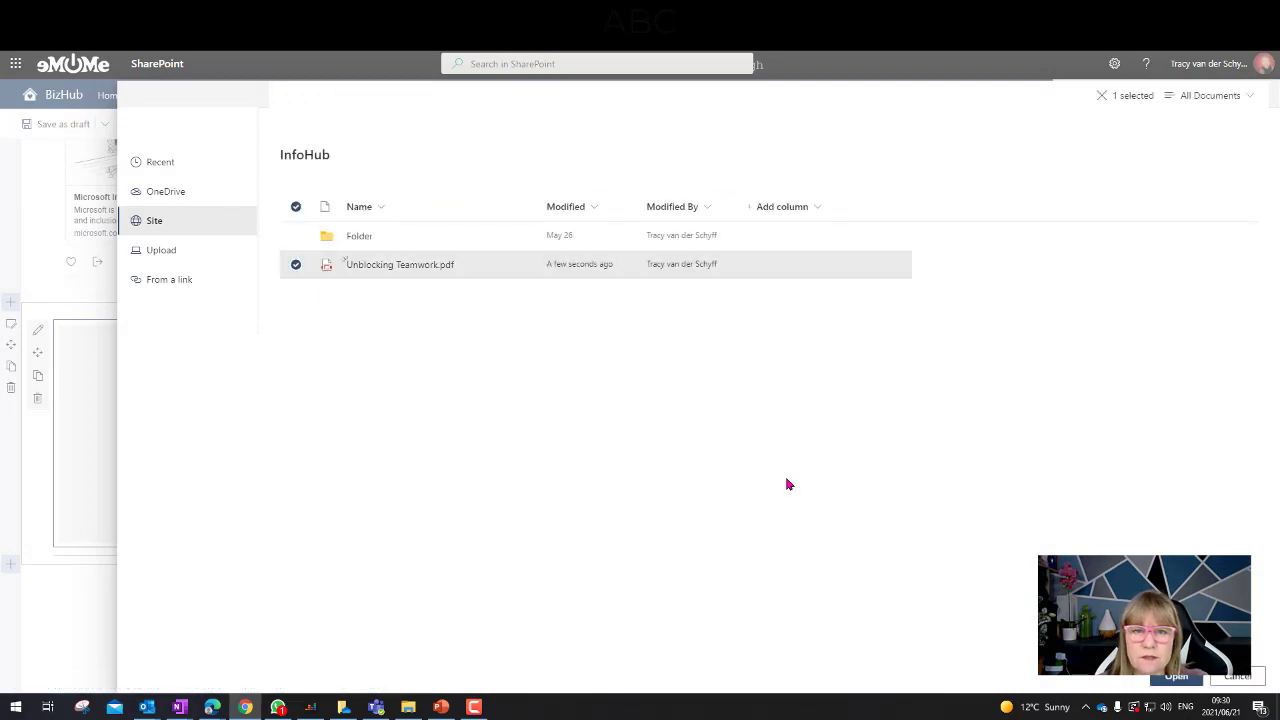
pyautogui.click(1172, 677)
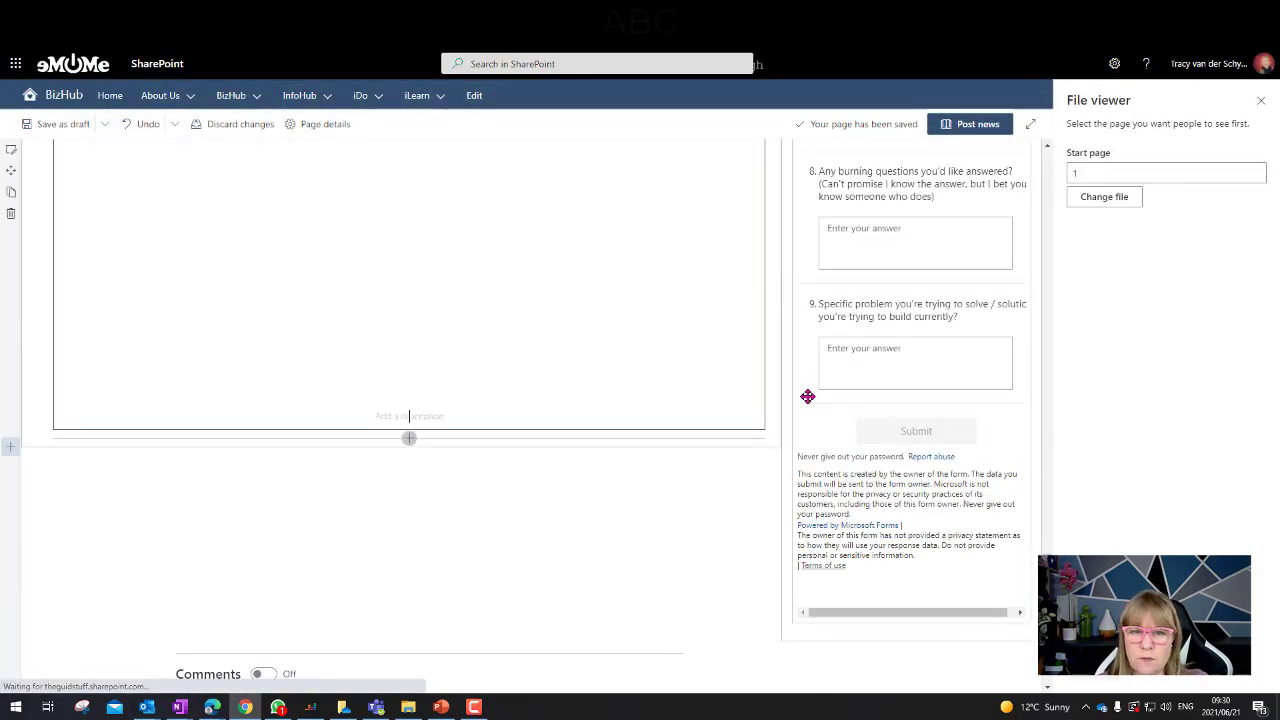
pyautogui.scroll(3, 236, 552)
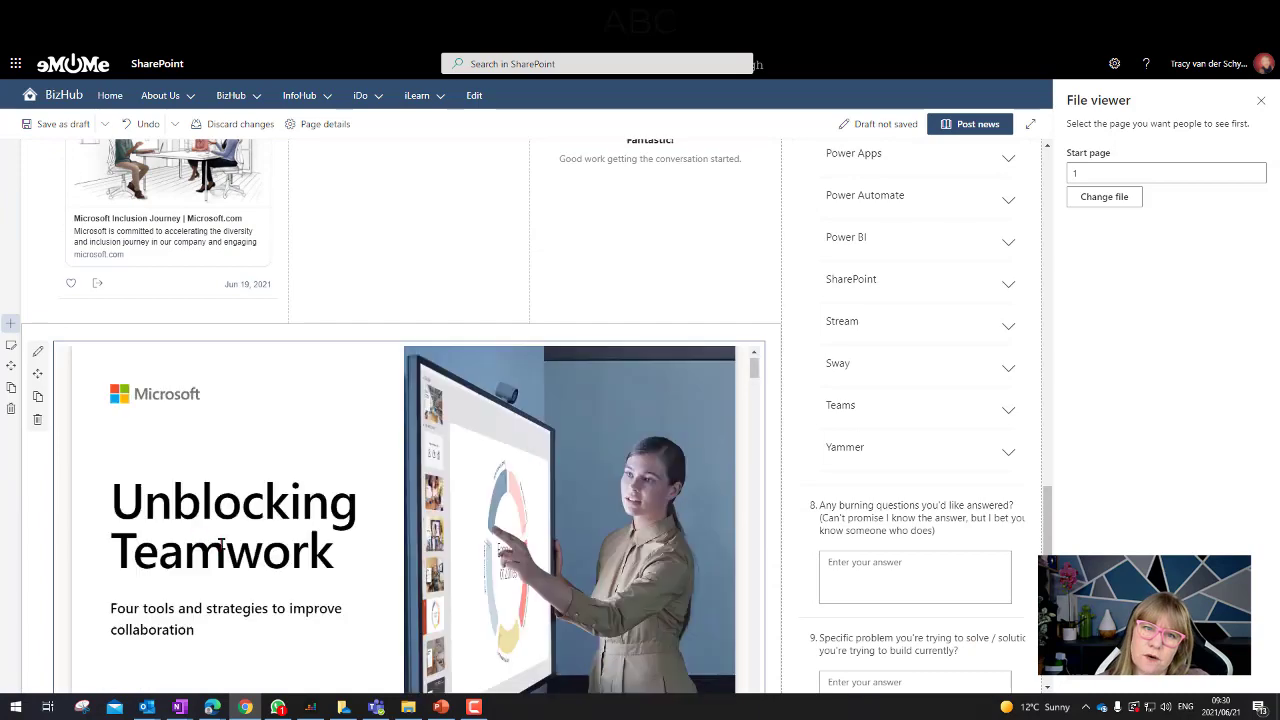
pyautogui.scroll(-2, 205, 540)
pyautogui.scroll(1, 198, 545)
# Rearrange the three-column section by moving the Twitter feed to the middle column and the map below the YouTube video.
pyautogui.scroll(5, 380, 408)
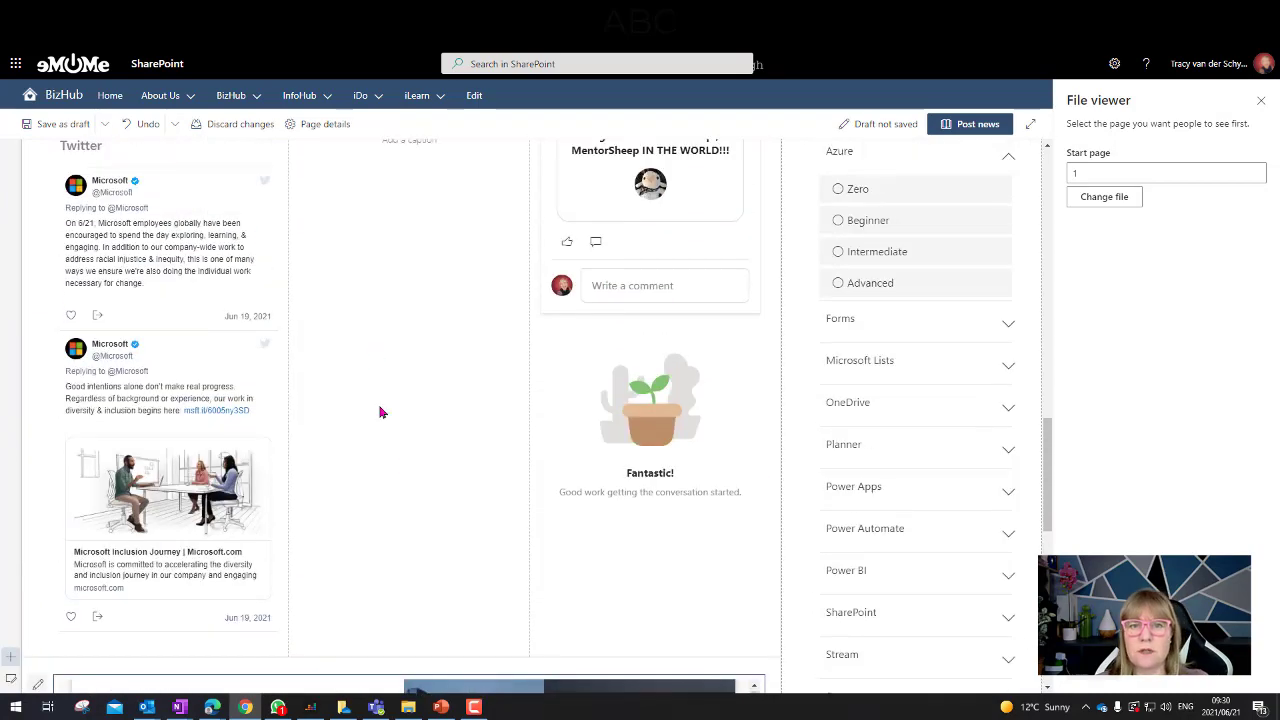
pyautogui.scroll(2, 380, 410)
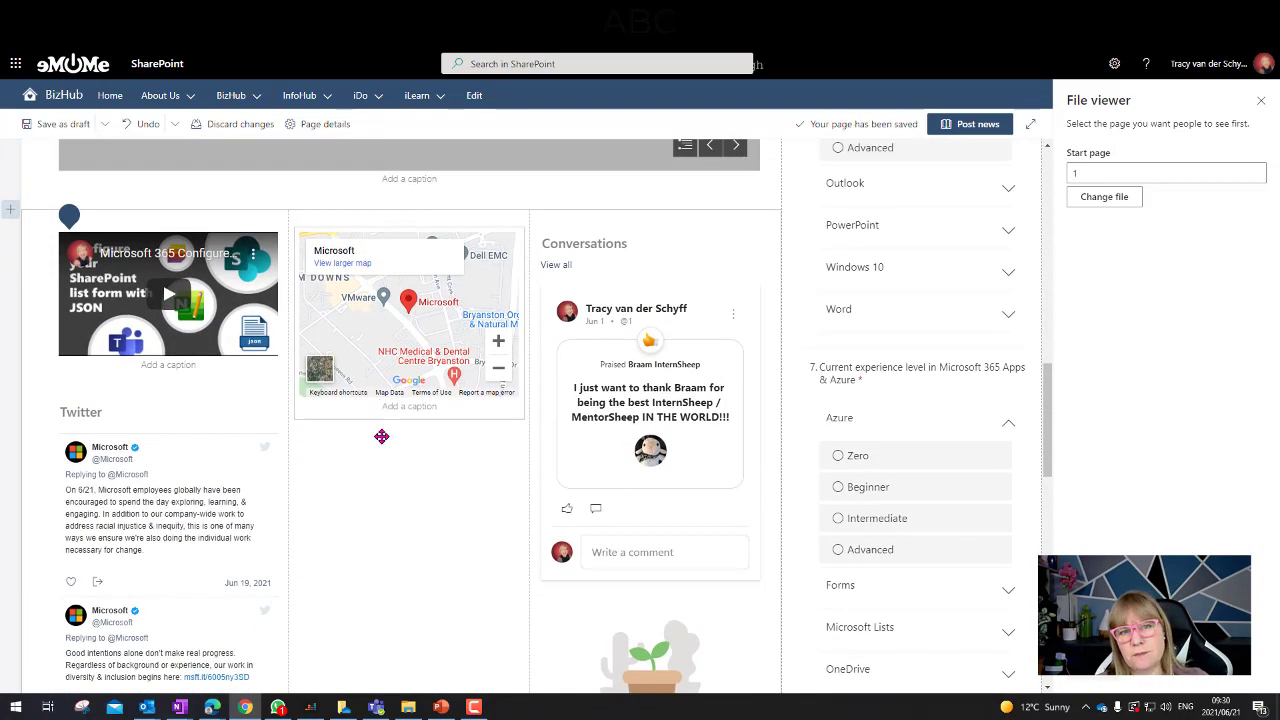
pyautogui.scroll(-2, 388, 469)
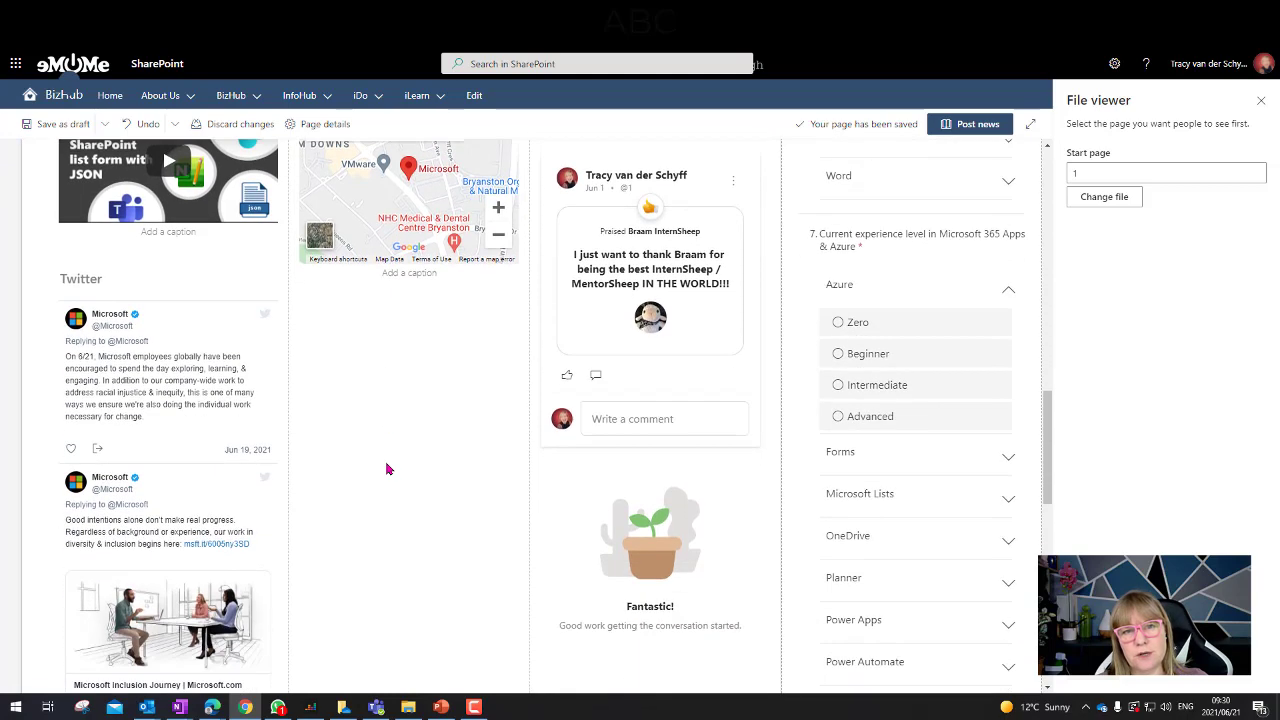
pyautogui.scroll(2, 329, 391)
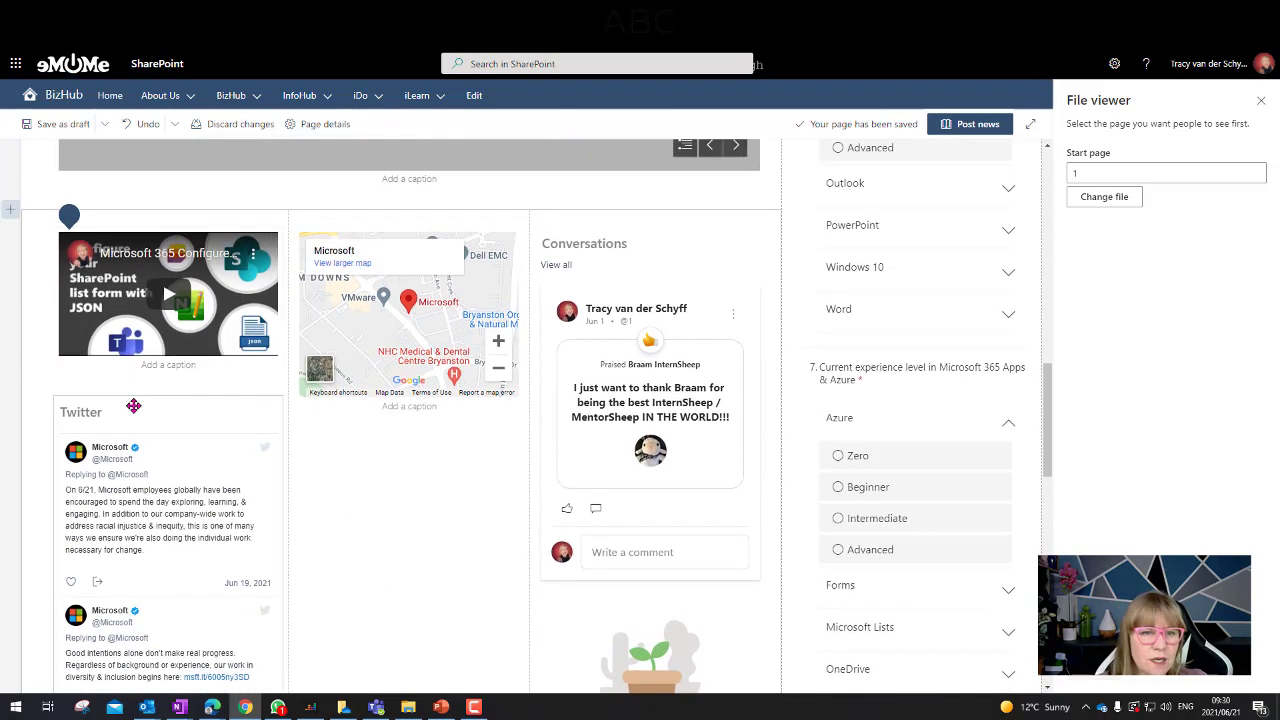
pyautogui.click(171, 403)
pyautogui.moveTo(242, 251); pyautogui.dragTo(177, 277)
pyautogui.scroll(4, 300, 280)
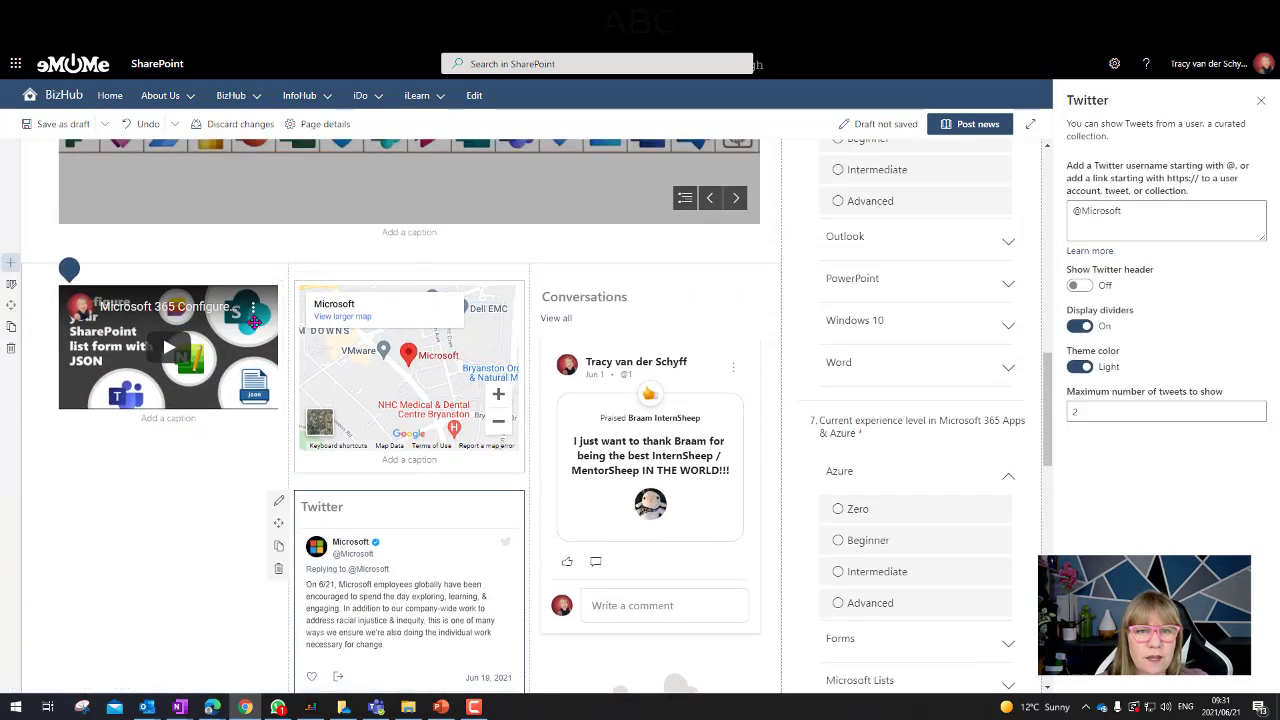
pyautogui.moveTo(323, 286); pyautogui.dragTo(138, 441)
pyautogui.scroll(-2, 140, 458)
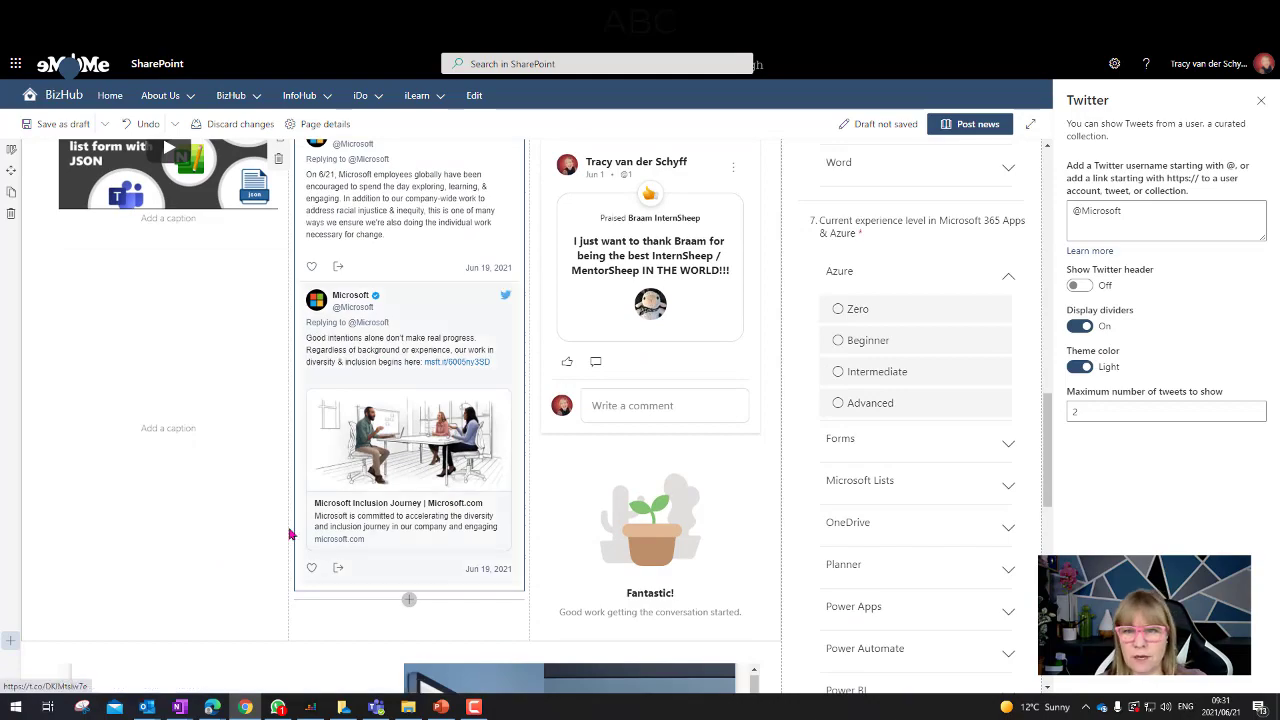
# Add an Image web part below the map and insert the uploaded "Changing a culture starts with you" picture.
pyautogui.scroll(1, 285, 533)
pyautogui.scroll(7, 281, 533)
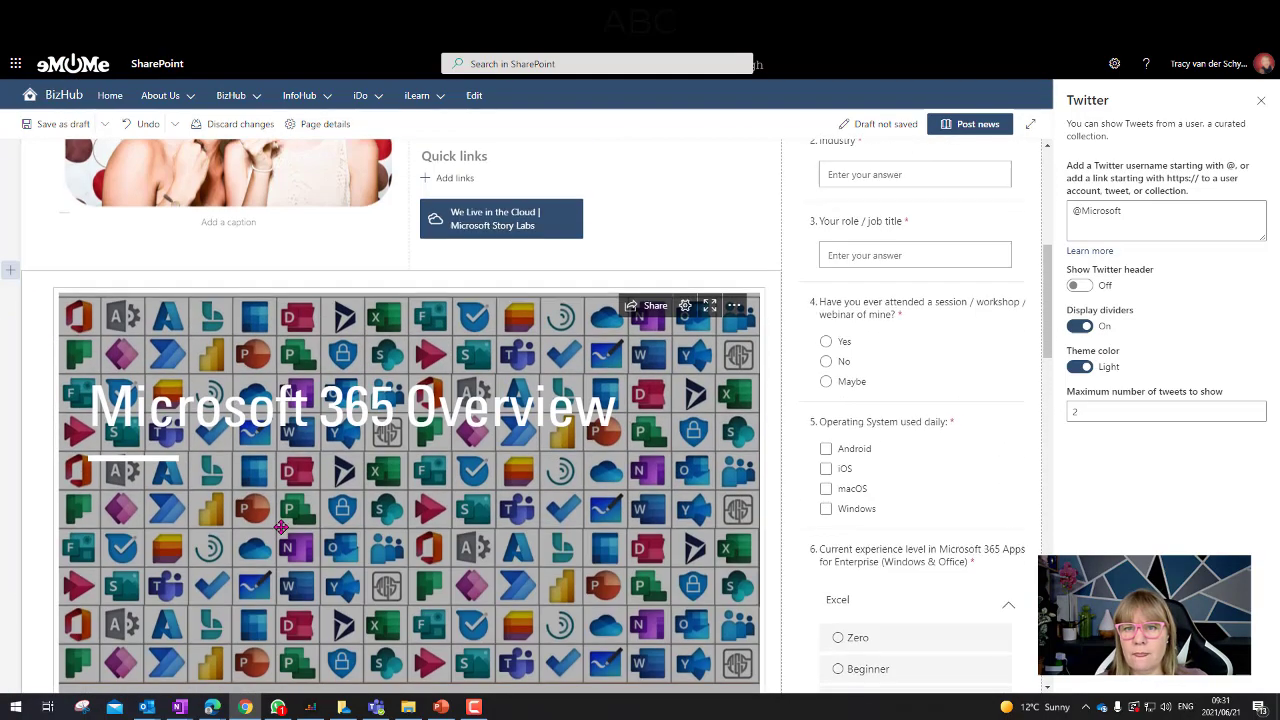
pyautogui.scroll(-10, 283, 530)
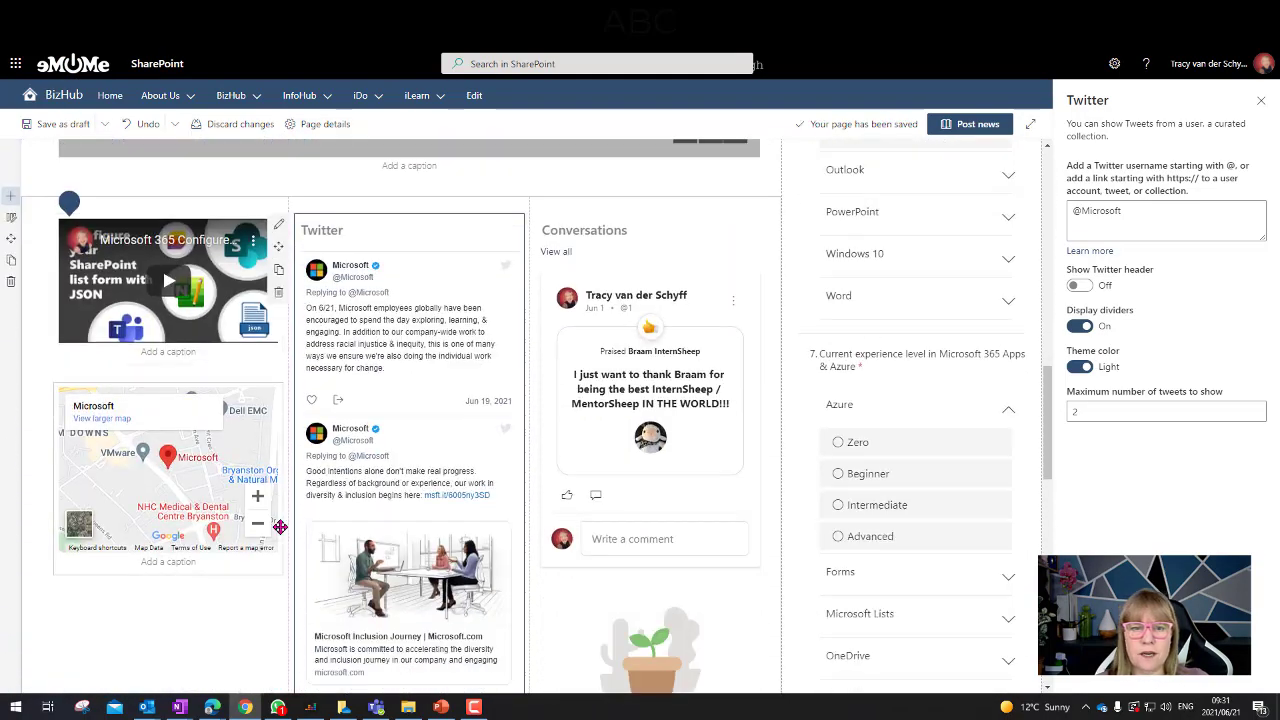
pyautogui.click(168, 383)
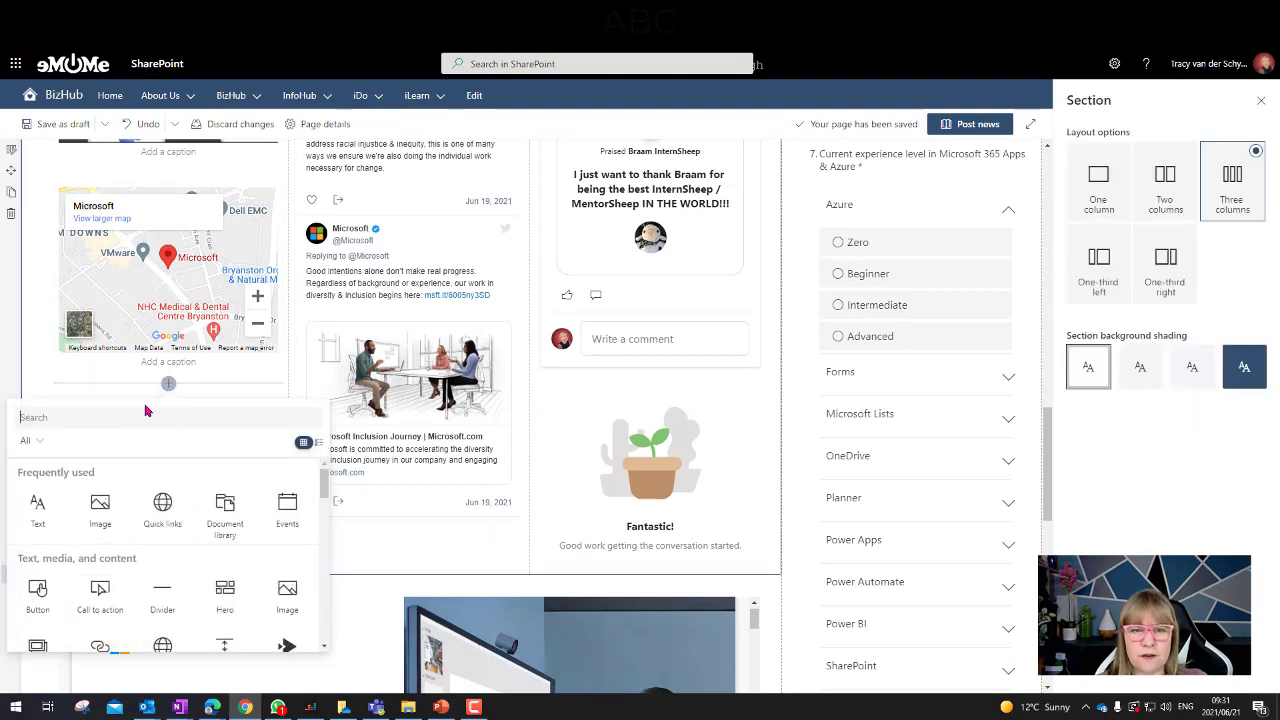
pyautogui.click(100, 508)
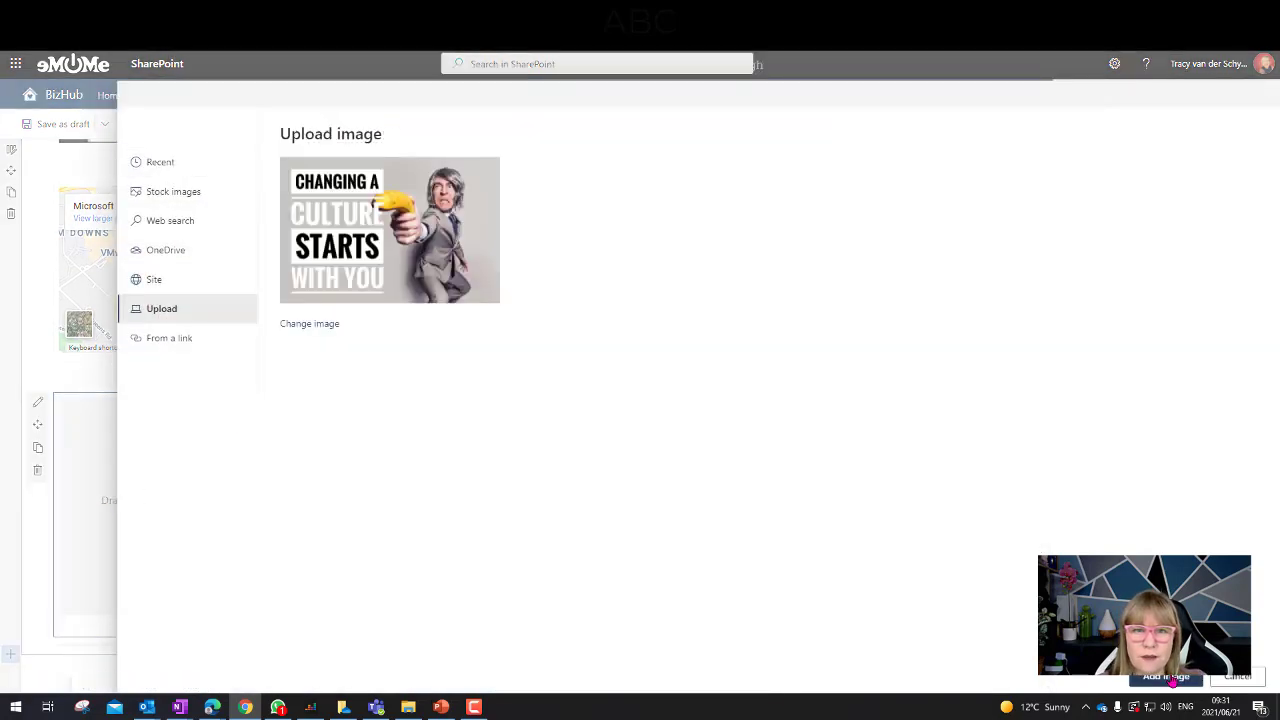
pyautogui.click(1170, 678)
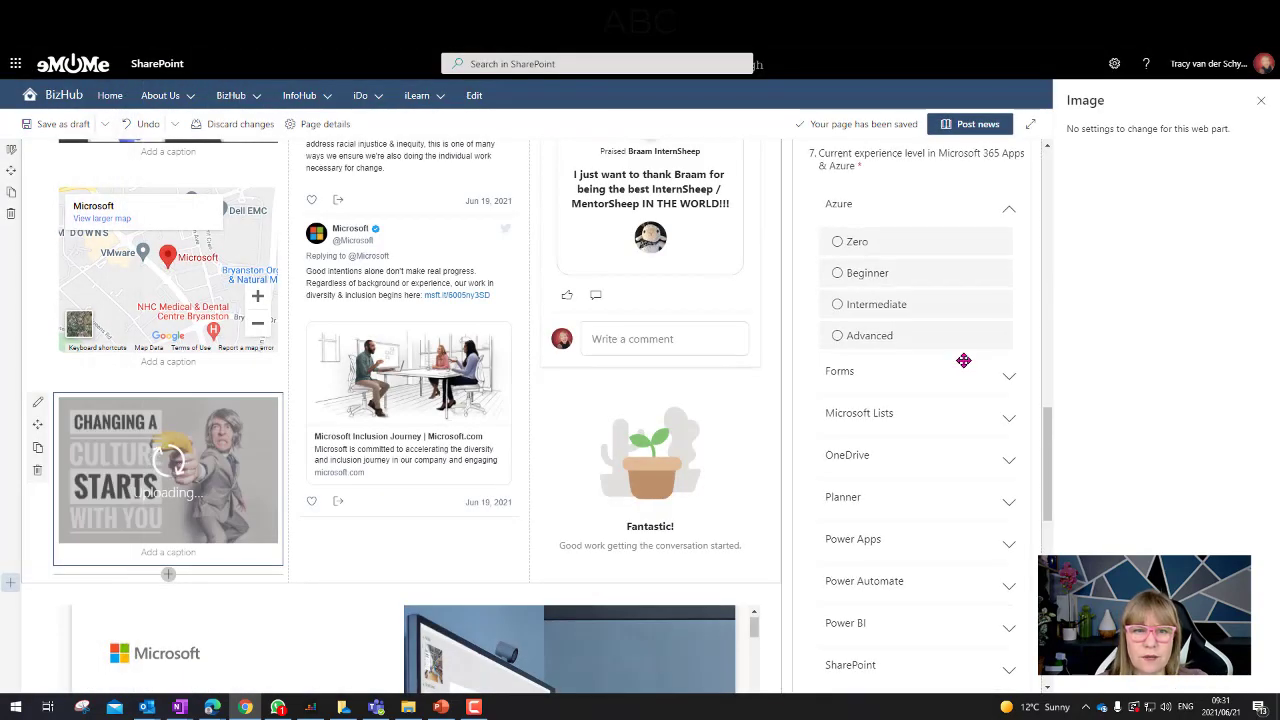
pyautogui.scroll(-10, 288, 478)
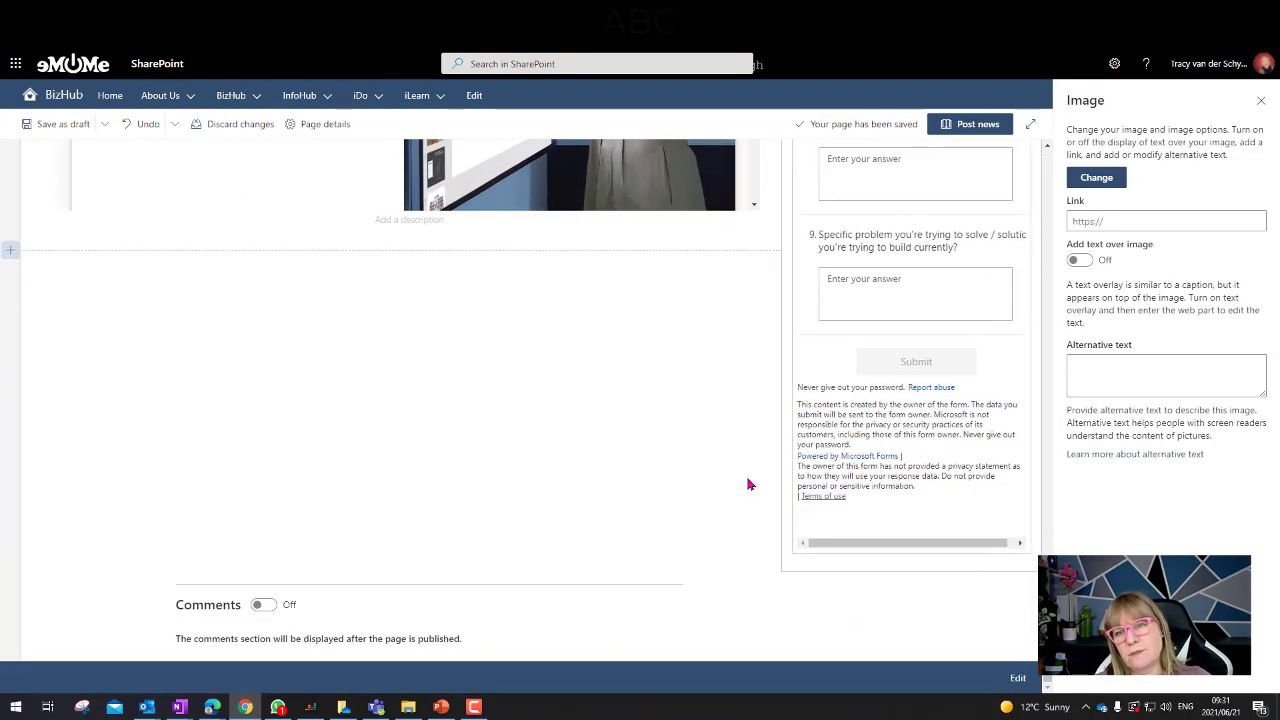
pyautogui.scroll(1, 197, 437)
pyautogui.scroll(20, 197, 437)
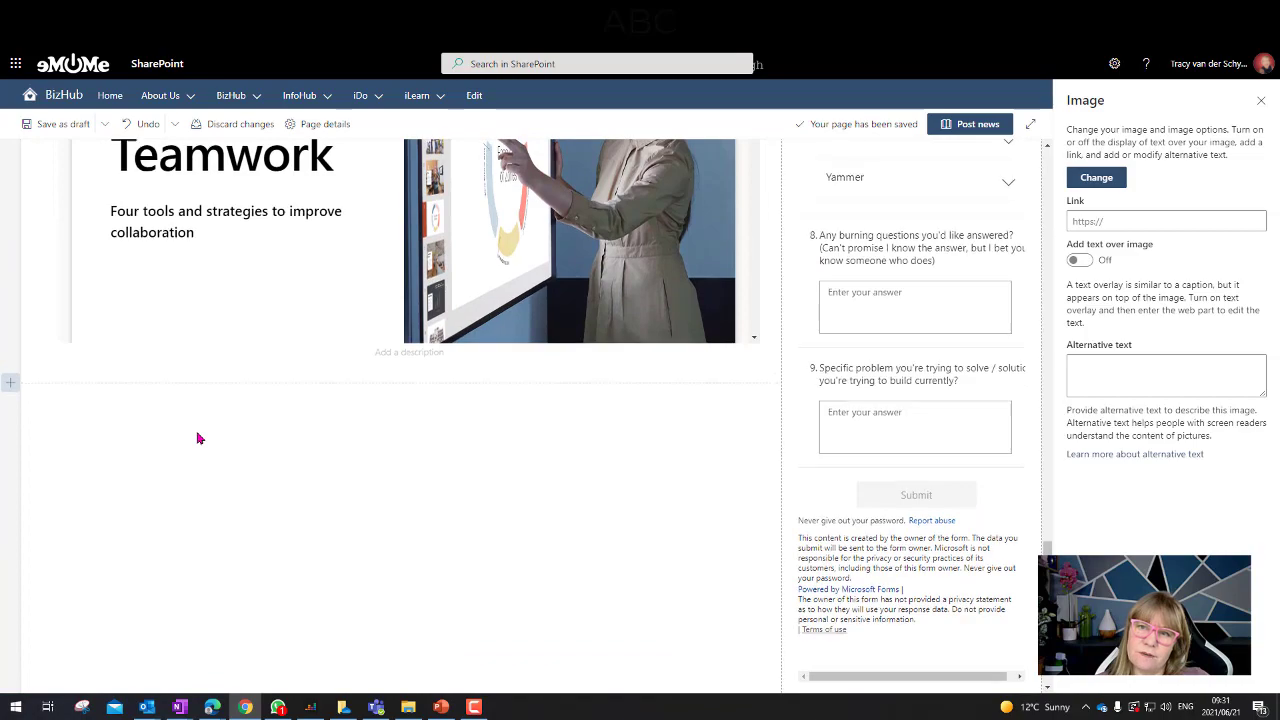
pyautogui.scroll(5, 191, 453)
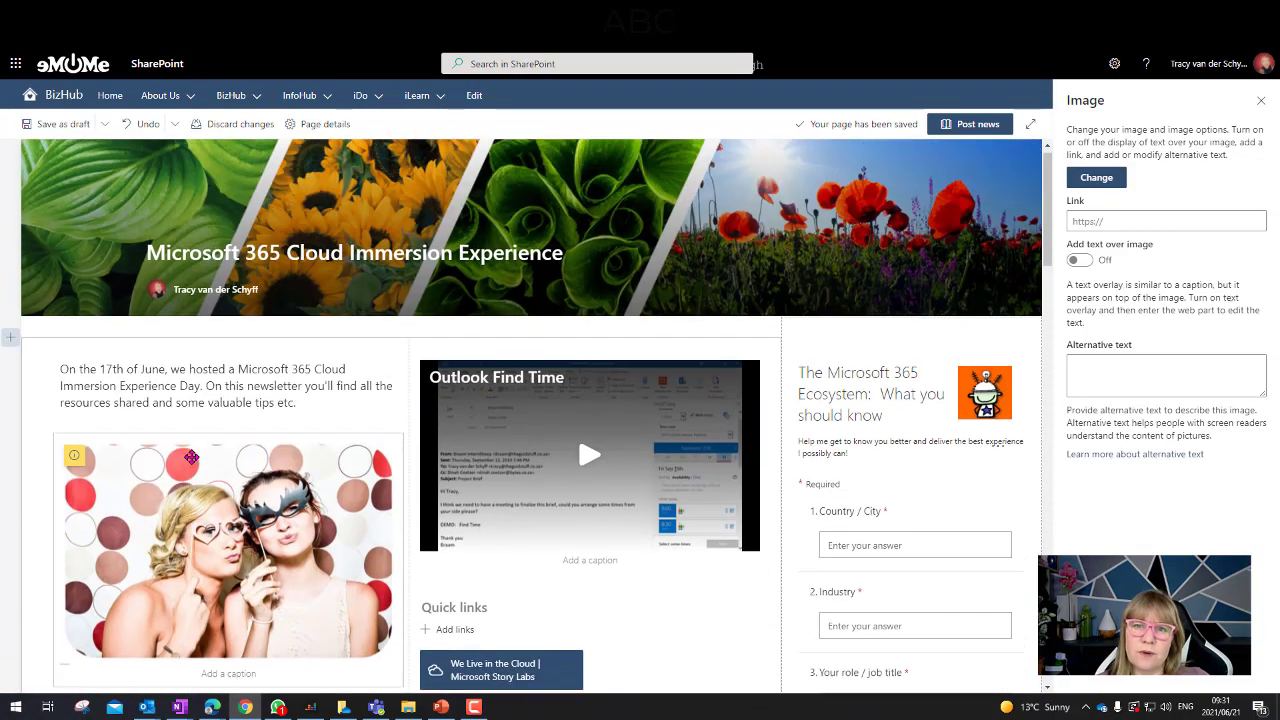
# Review the page layout in edit mode from the title banner down to the map, image and embedded PDF.
pyautogui.scroll(-2, 191, 455)
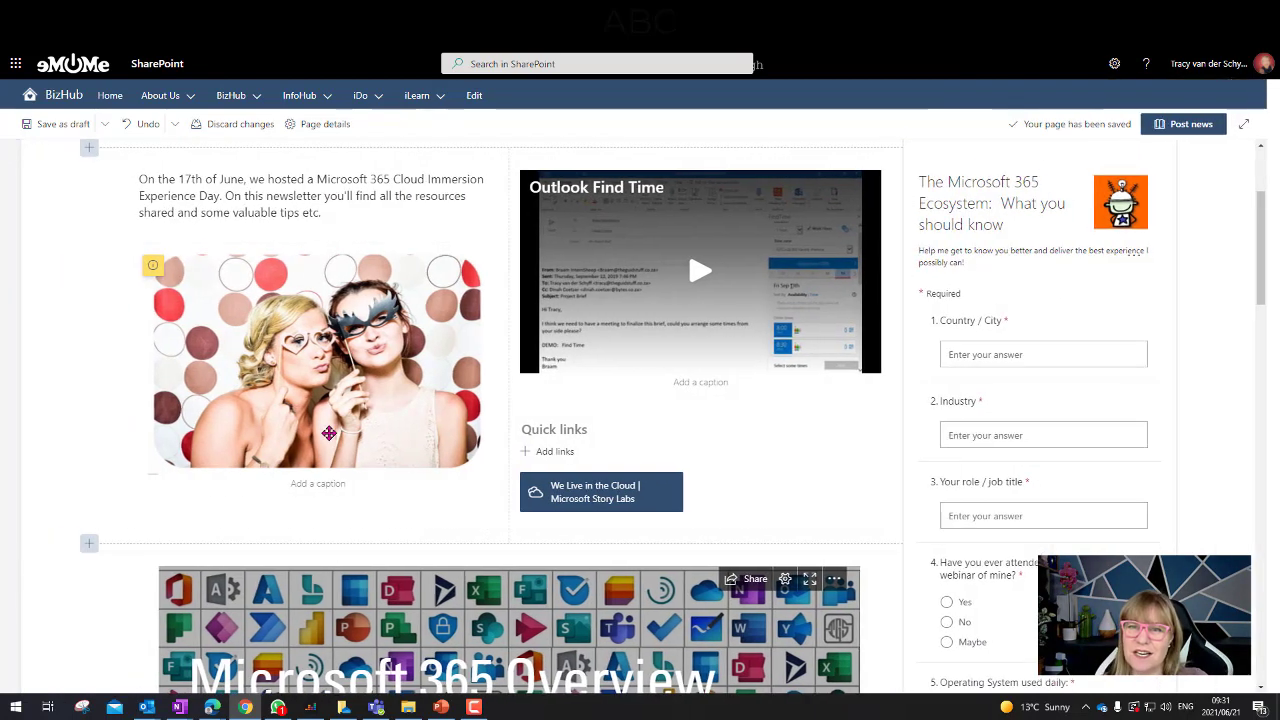
pyautogui.scroll(-15, 328, 432)
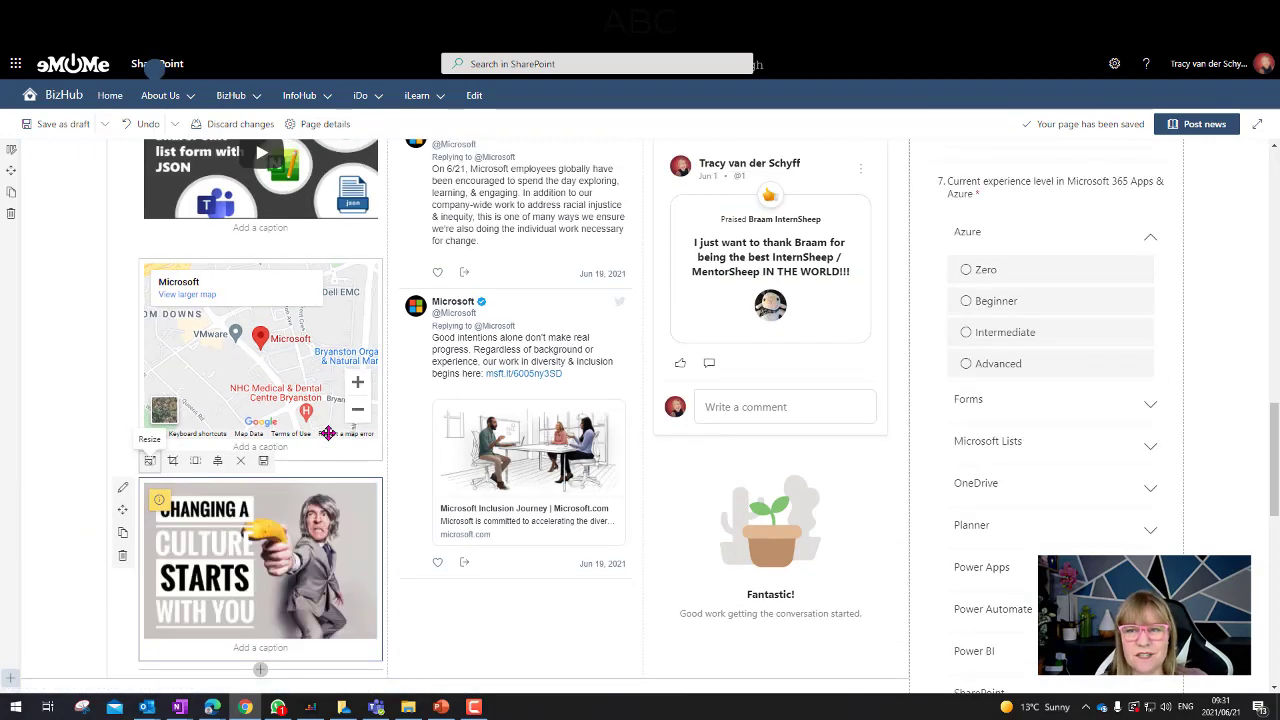
pyautogui.scroll(10, 130, 486)
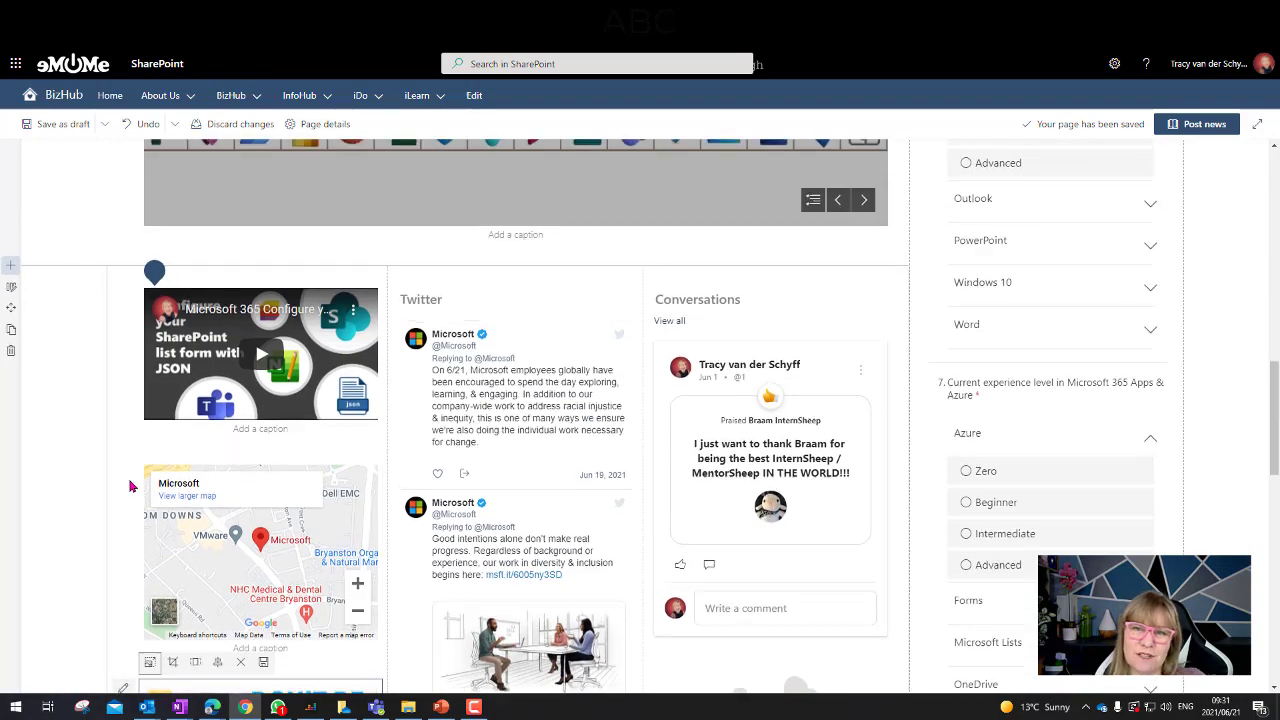
pyautogui.scroll(3, 128, 486)
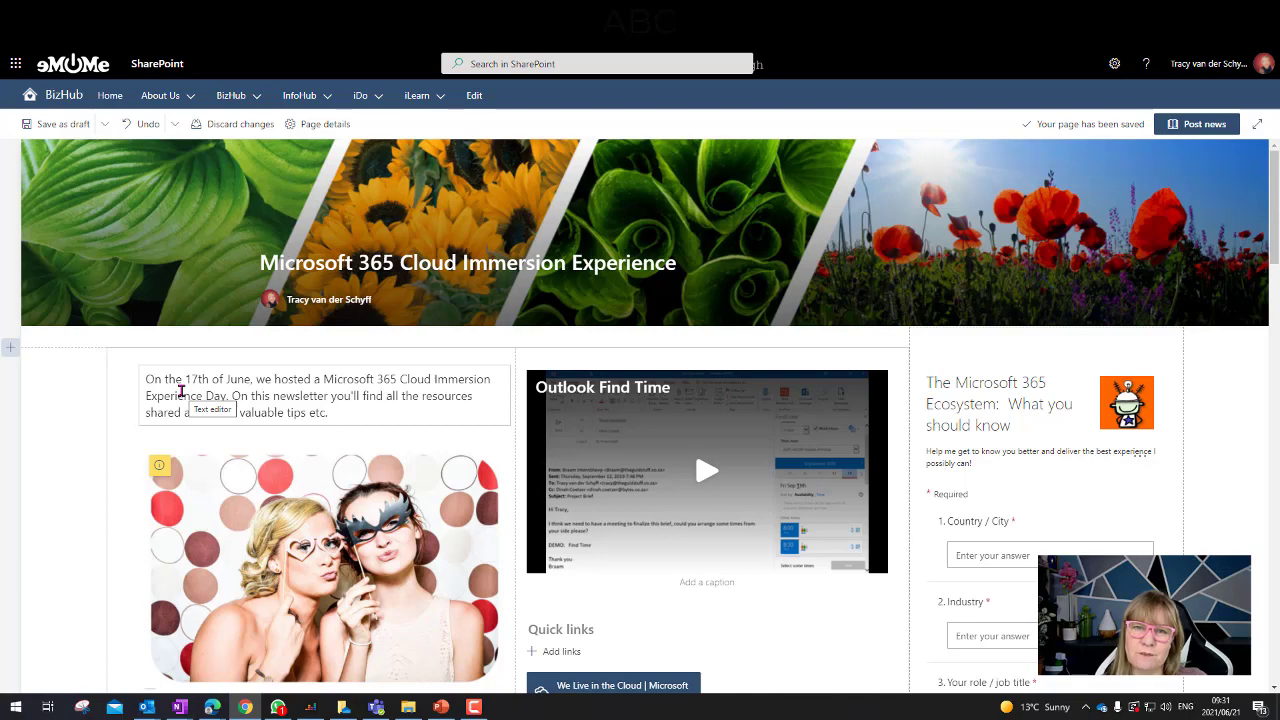
pyautogui.scroll(-5, 98, 479)
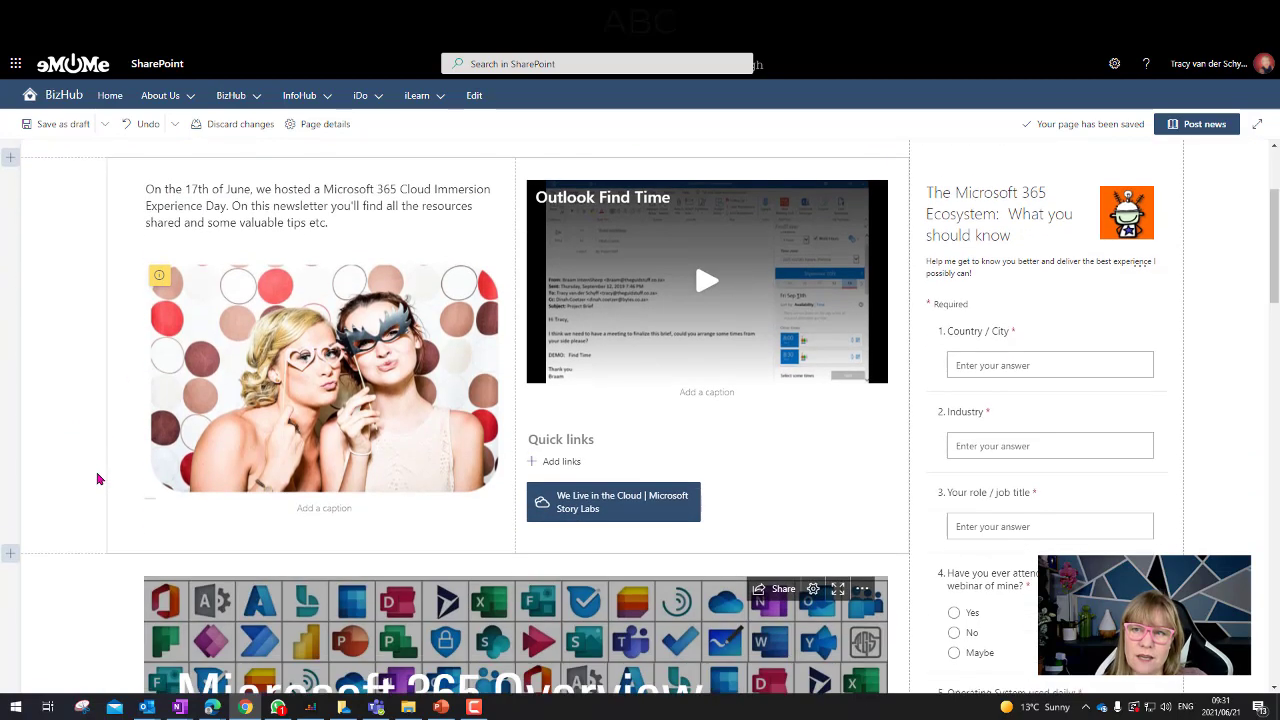
pyautogui.scroll(-2, 98, 479)
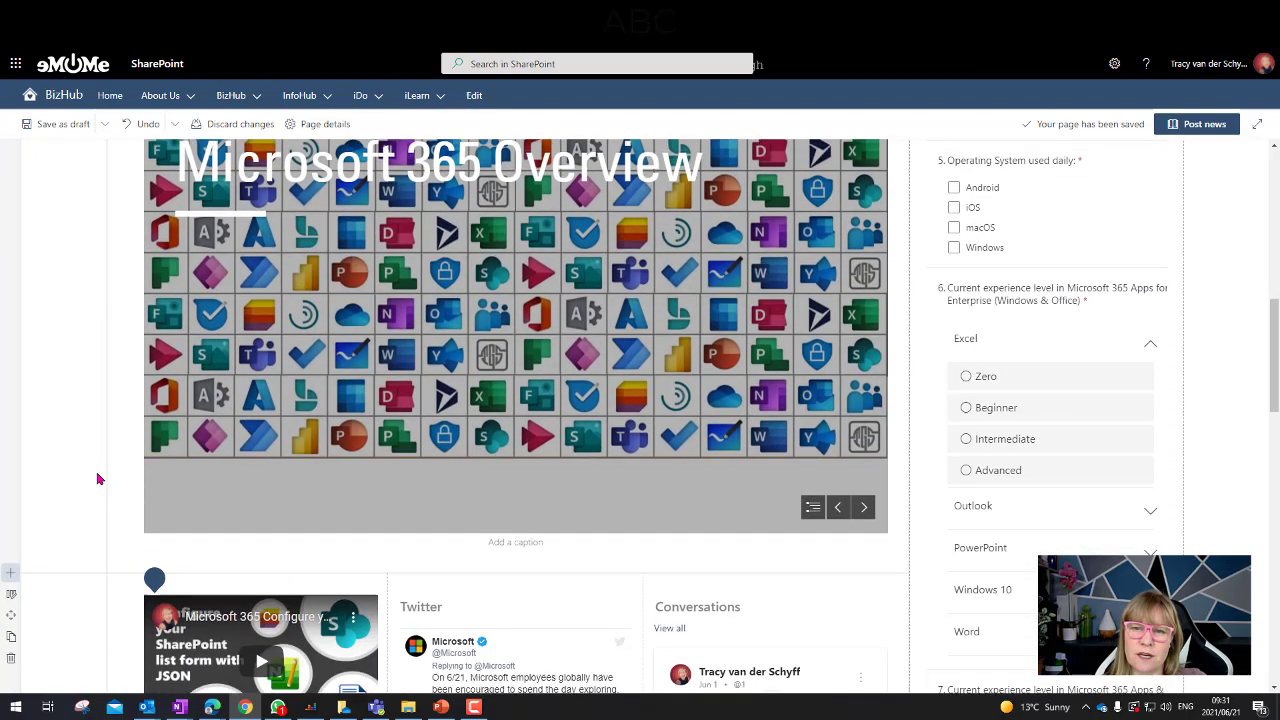
pyautogui.scroll(-7, 98, 479)
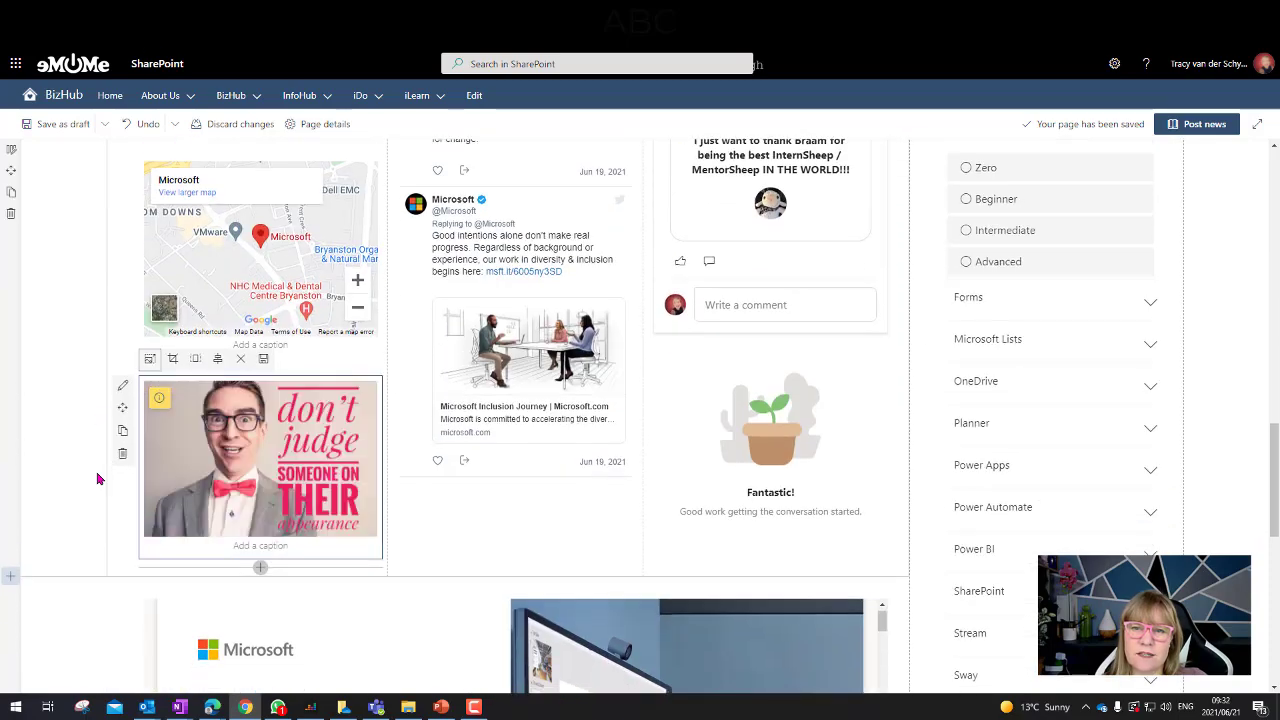
pyautogui.scroll(10, 98, 479)
pyautogui.scroll(3, 98, 479)
pyautogui.scroll(-4, 98, 479)
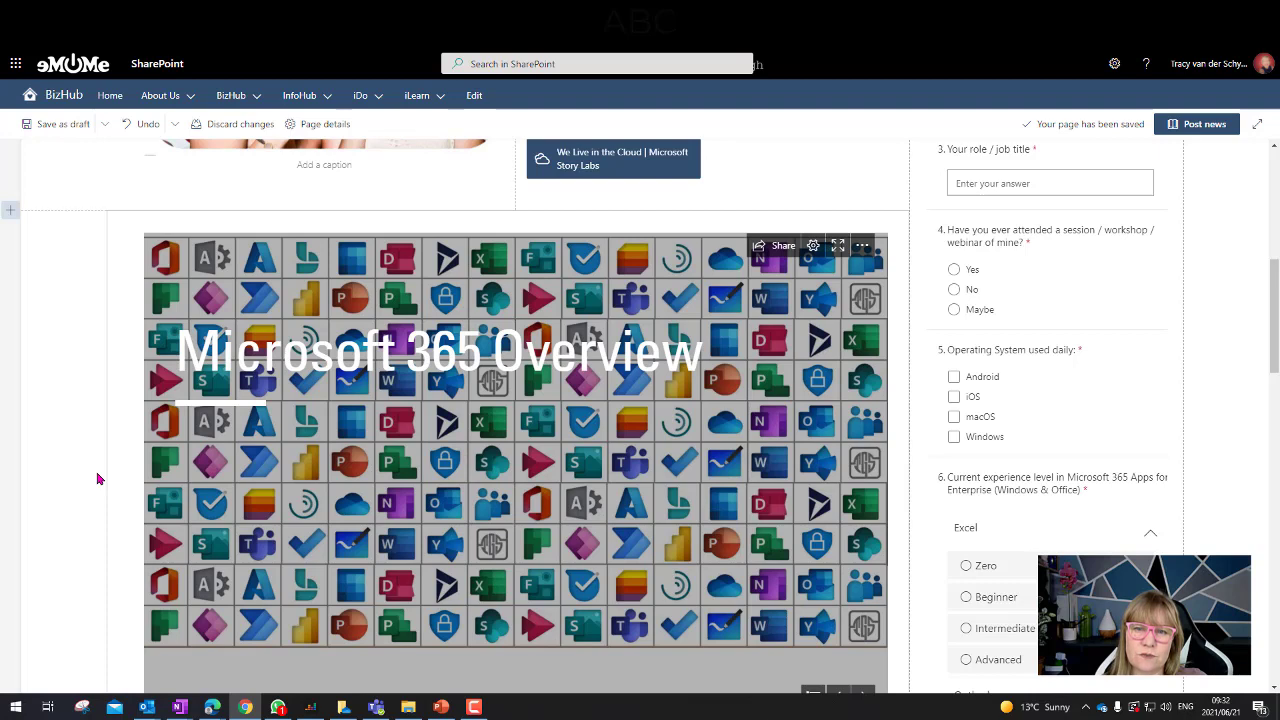
pyautogui.scroll(-2, 98, 479)
pyautogui.scroll(2, 98, 479)
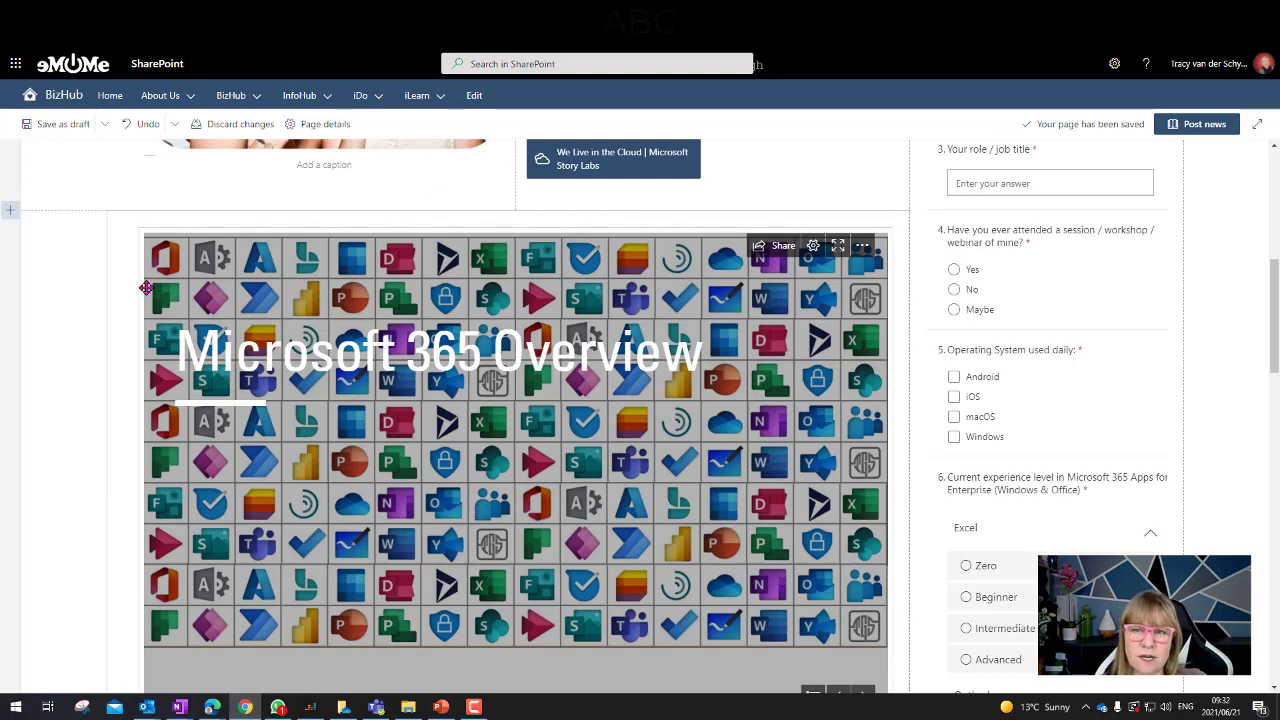
pyautogui.scroll(-10, 300, 555)
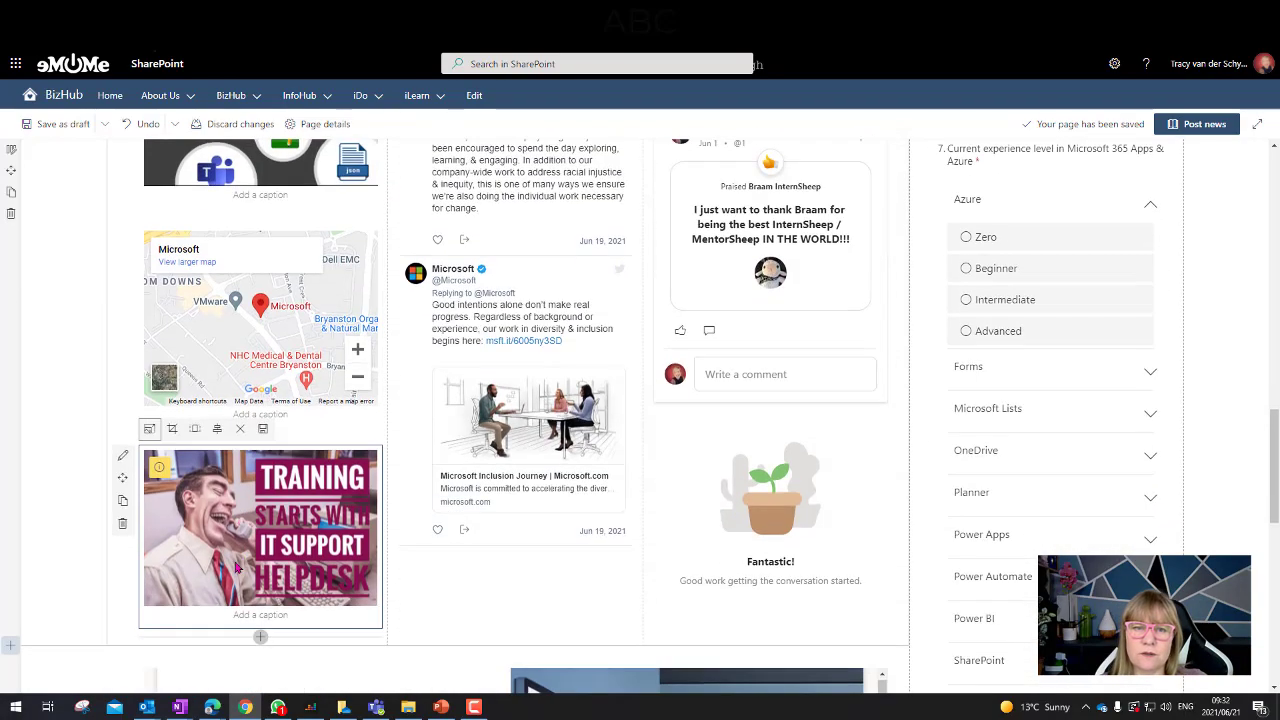
pyautogui.scroll(15, 237, 567)
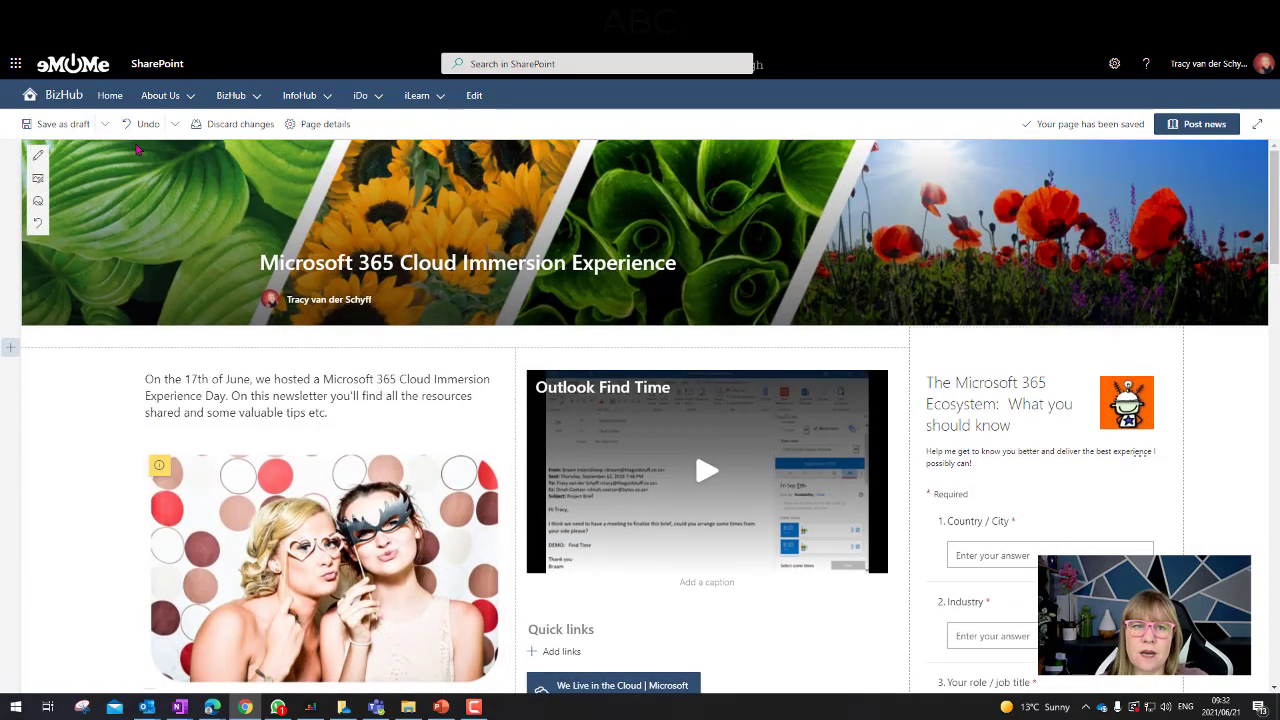
# Save the news post as a draft and review the saved page down to the end of the survey.
pyautogui.click(71, 128)
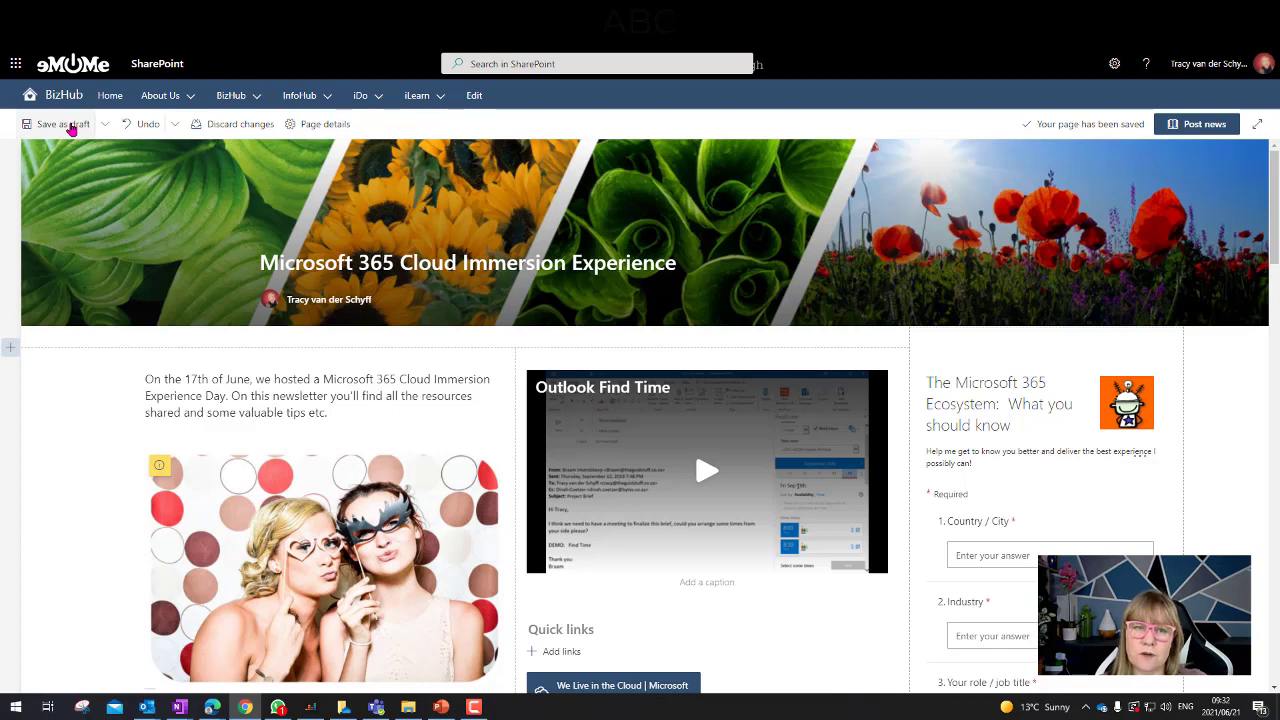
pyautogui.click(71, 128)
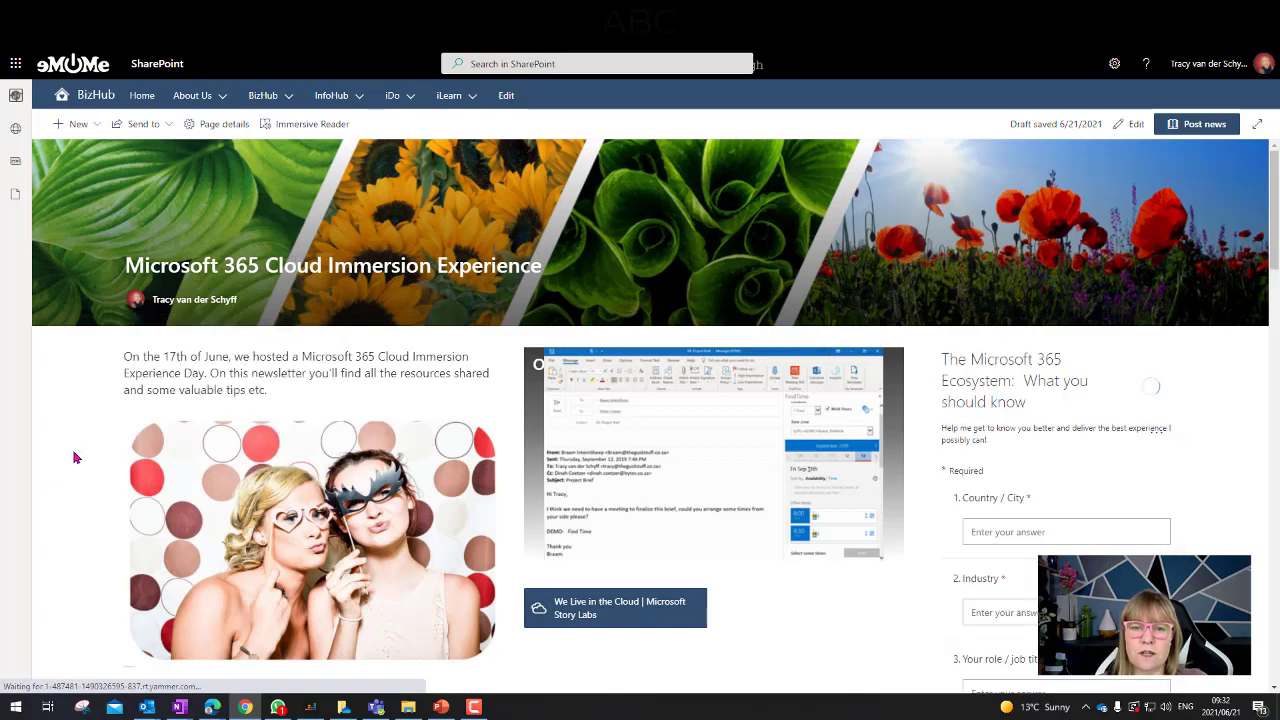
pyautogui.scroll(-2, 110, 459)
pyautogui.scroll(-4, 110, 459)
pyautogui.scroll(6, 110, 459)
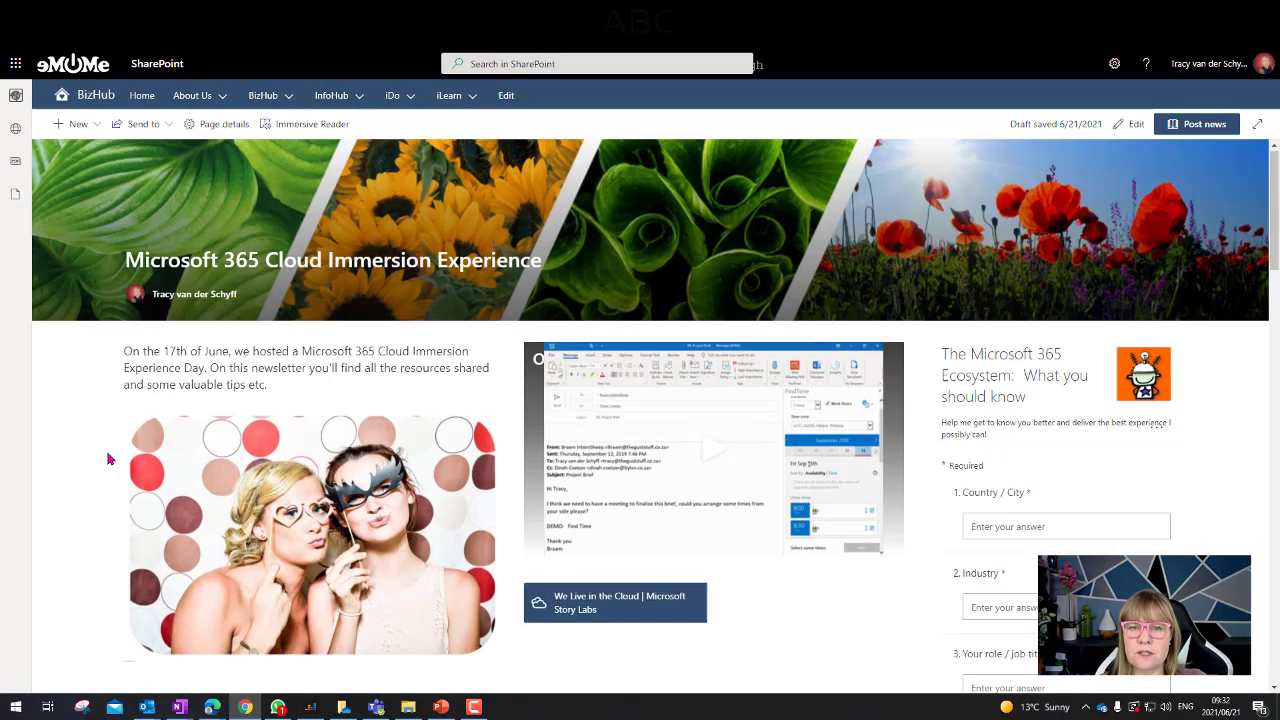
pyautogui.scroll(-15, 110, 459)
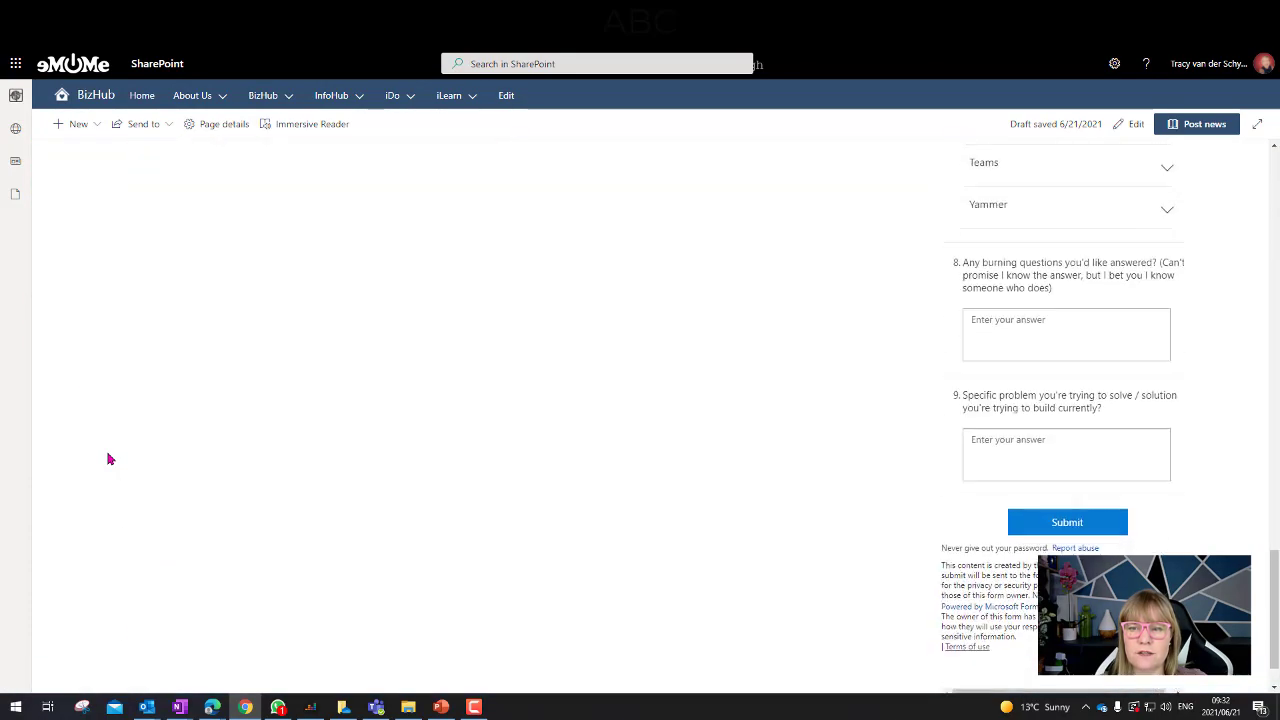
pyautogui.scroll(15, 110, 459)
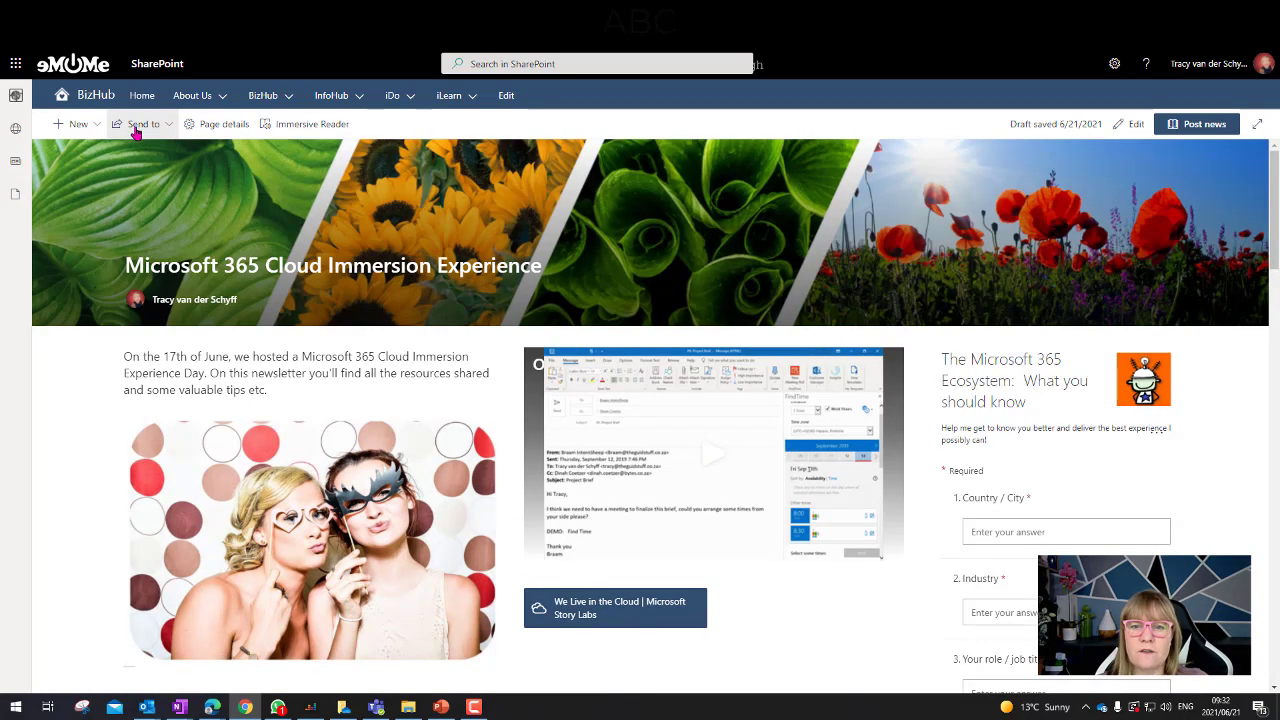
# Post the news and check its entry in the News section of the BizHub home page.
pyautogui.click(1193, 126)
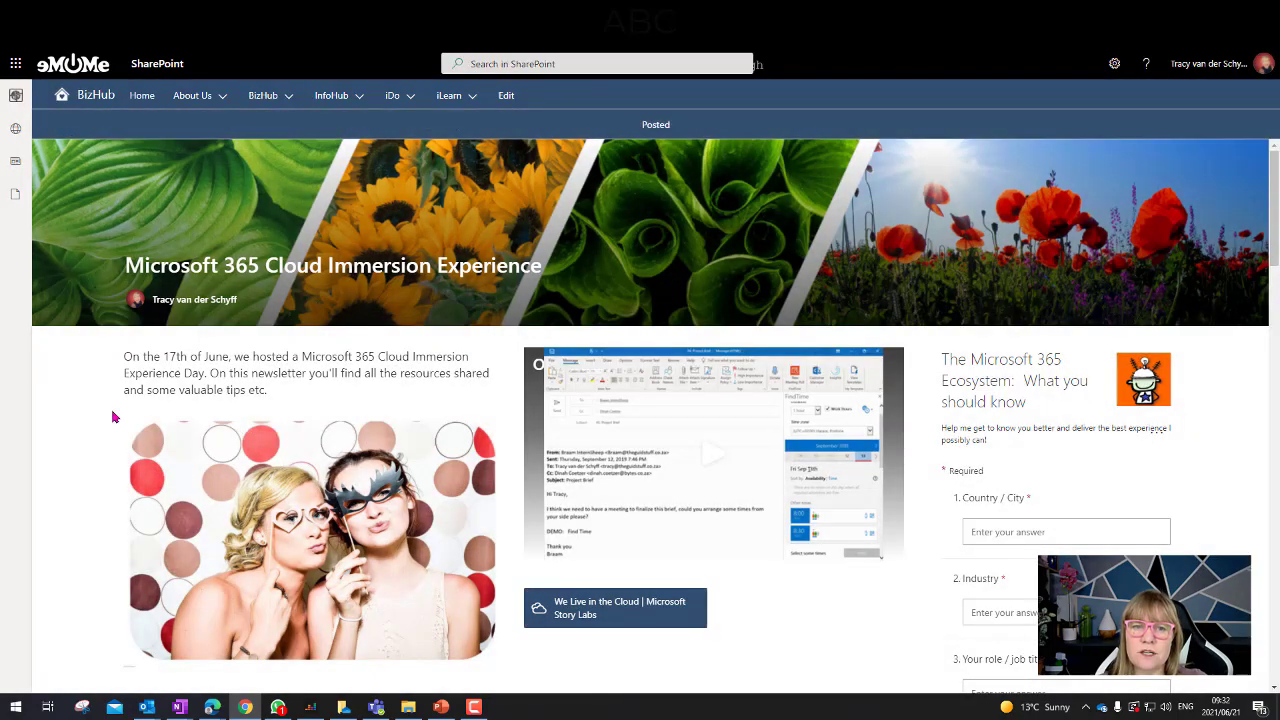
pyautogui.click(92, 96)
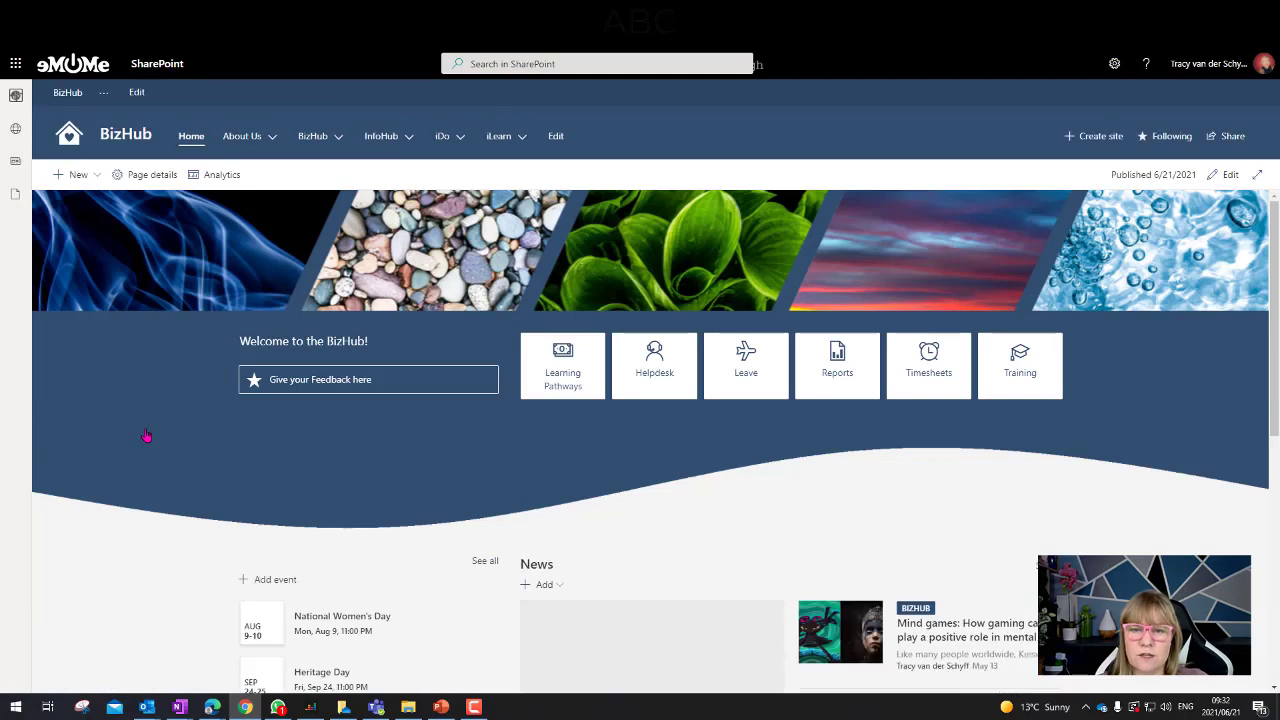
pyautogui.scroll(-3, 146, 436)
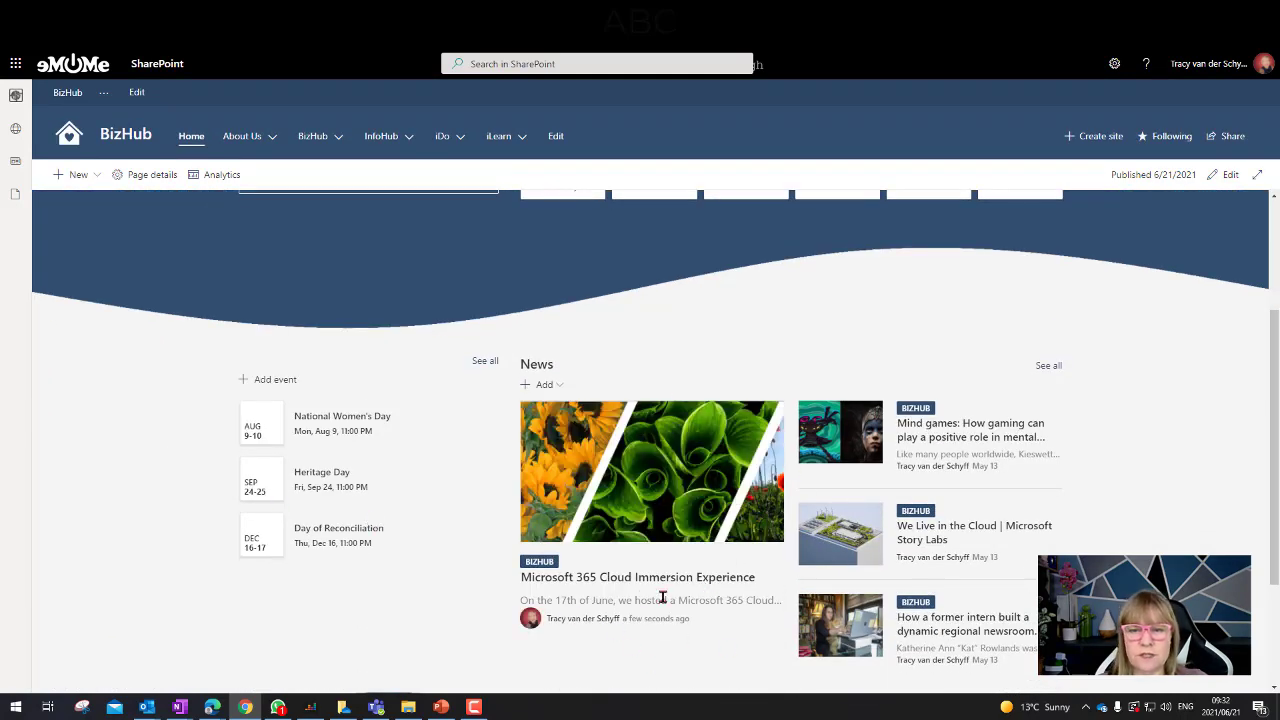
pyautogui.scroll(2, 540, 594)
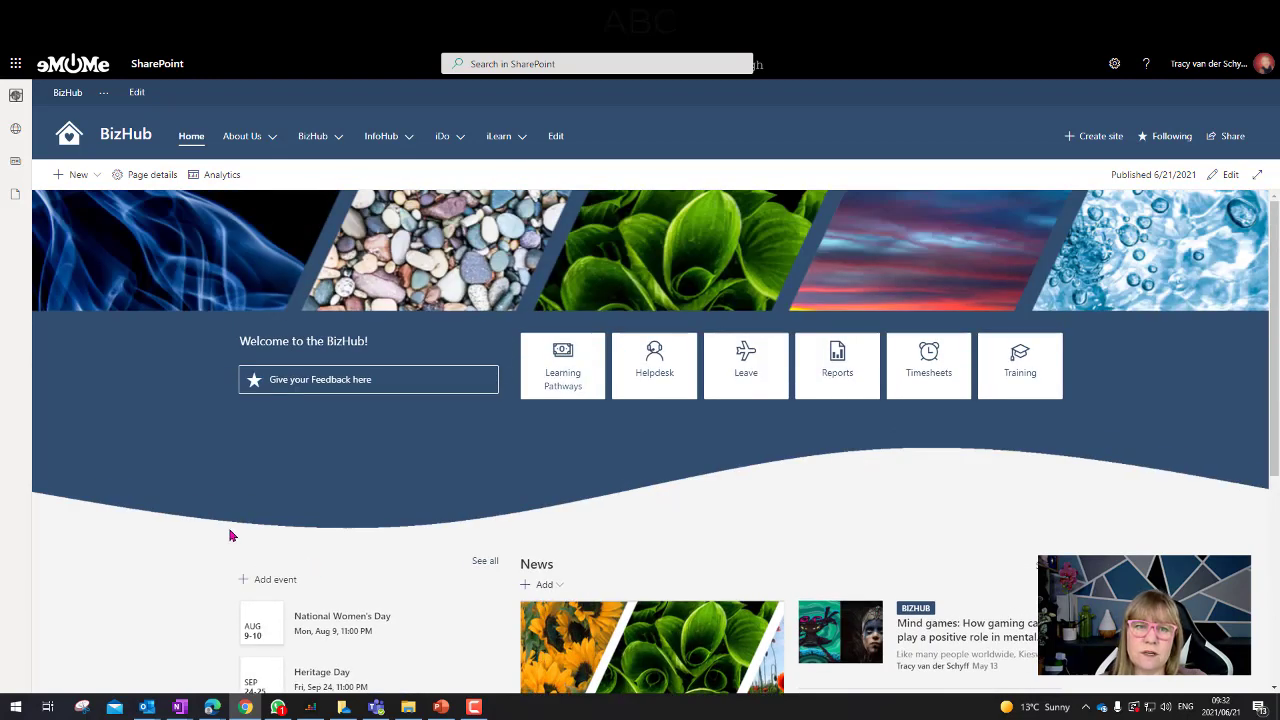
# Examine the recommended posts in My News, close it and go back to the home page's News section.
pyautogui.click(16, 162)
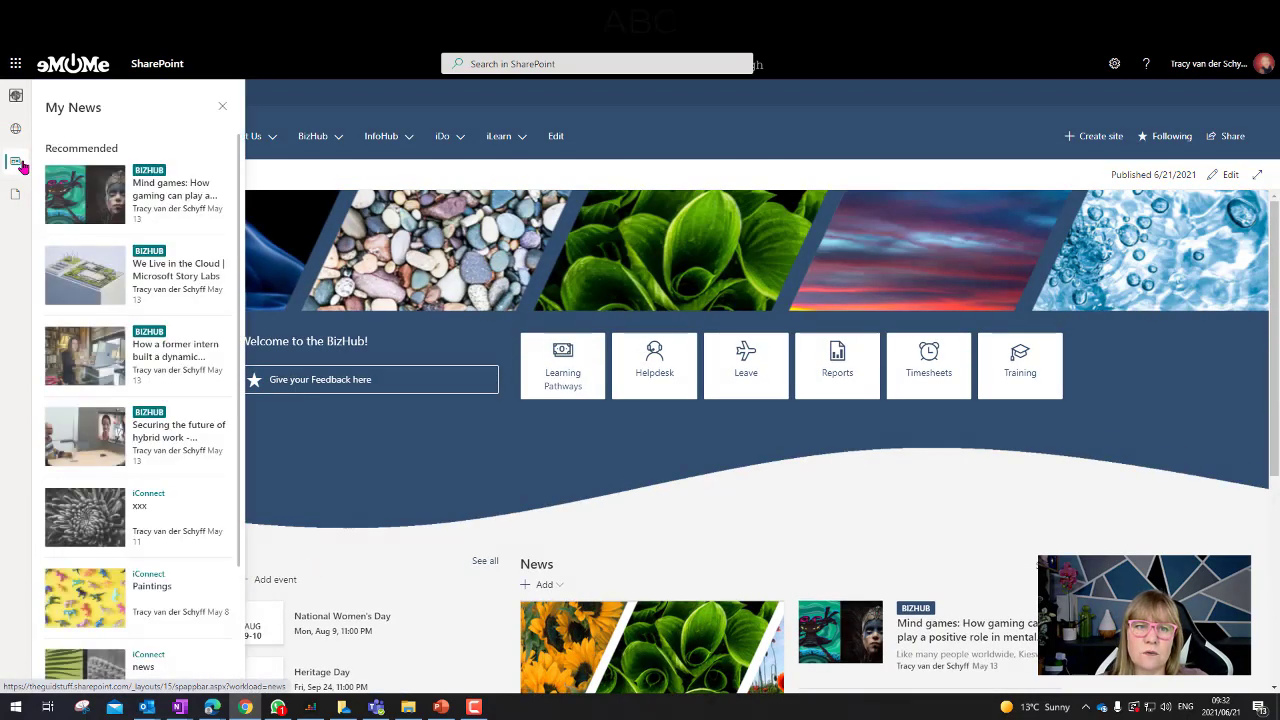
pyautogui.click(343, 540)
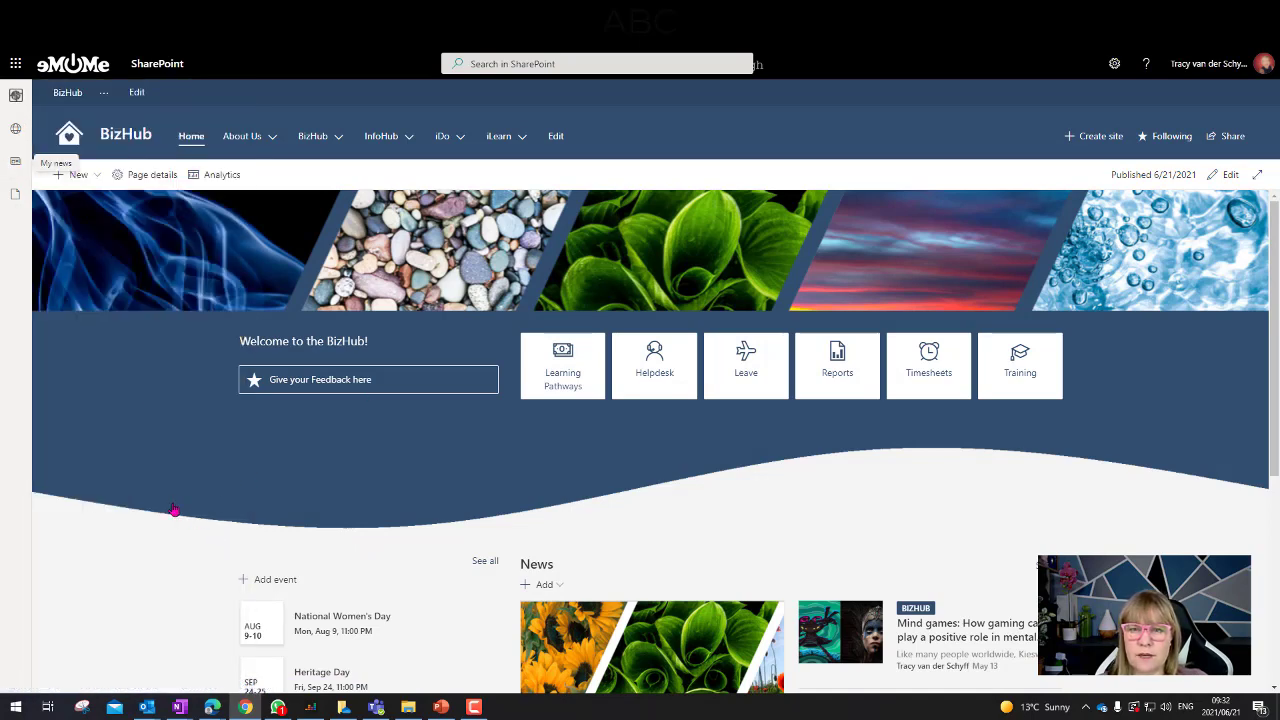
pyautogui.scroll(-2, 173, 510)
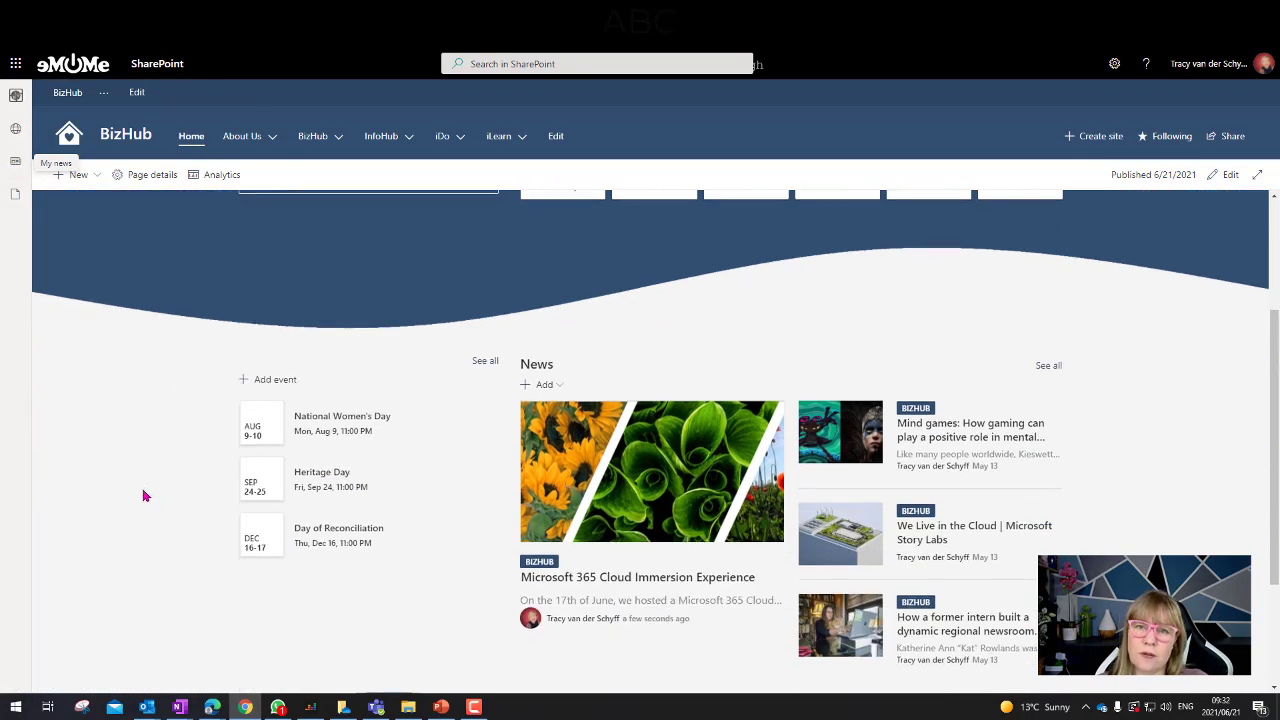
pyautogui.scroll(2, 115, 472)
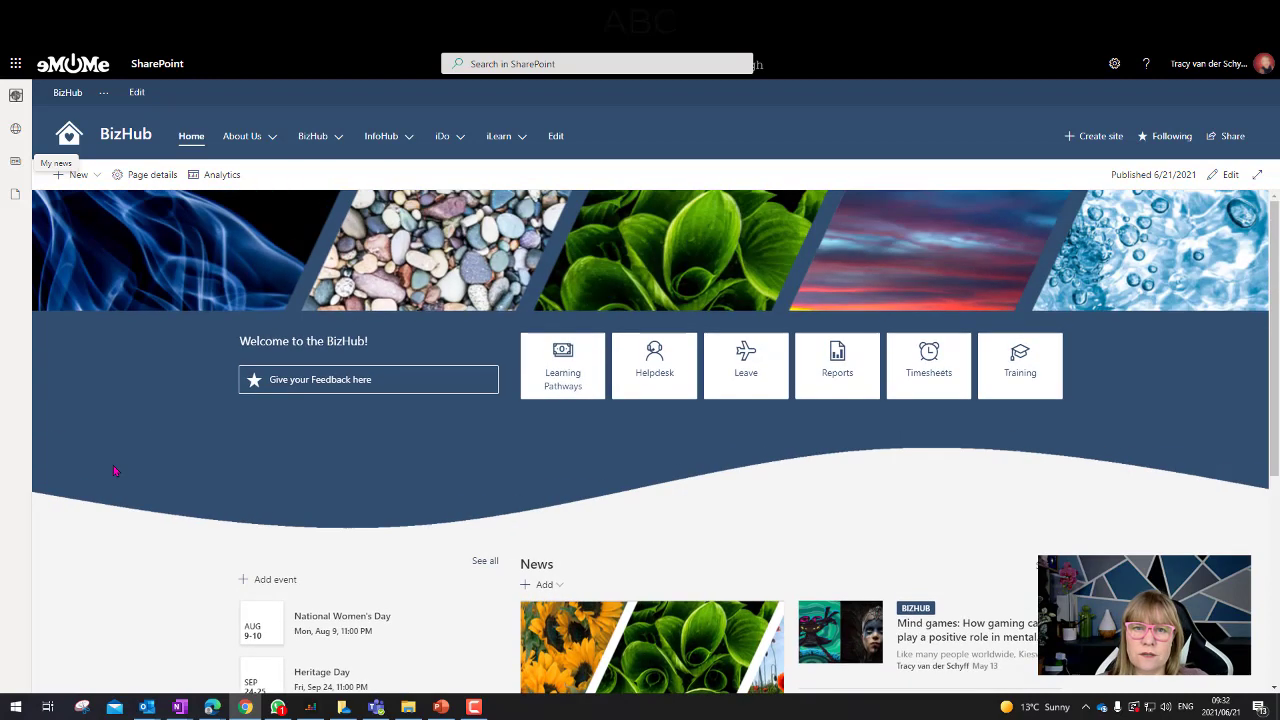
pyautogui.scroll(-3, 113, 471)
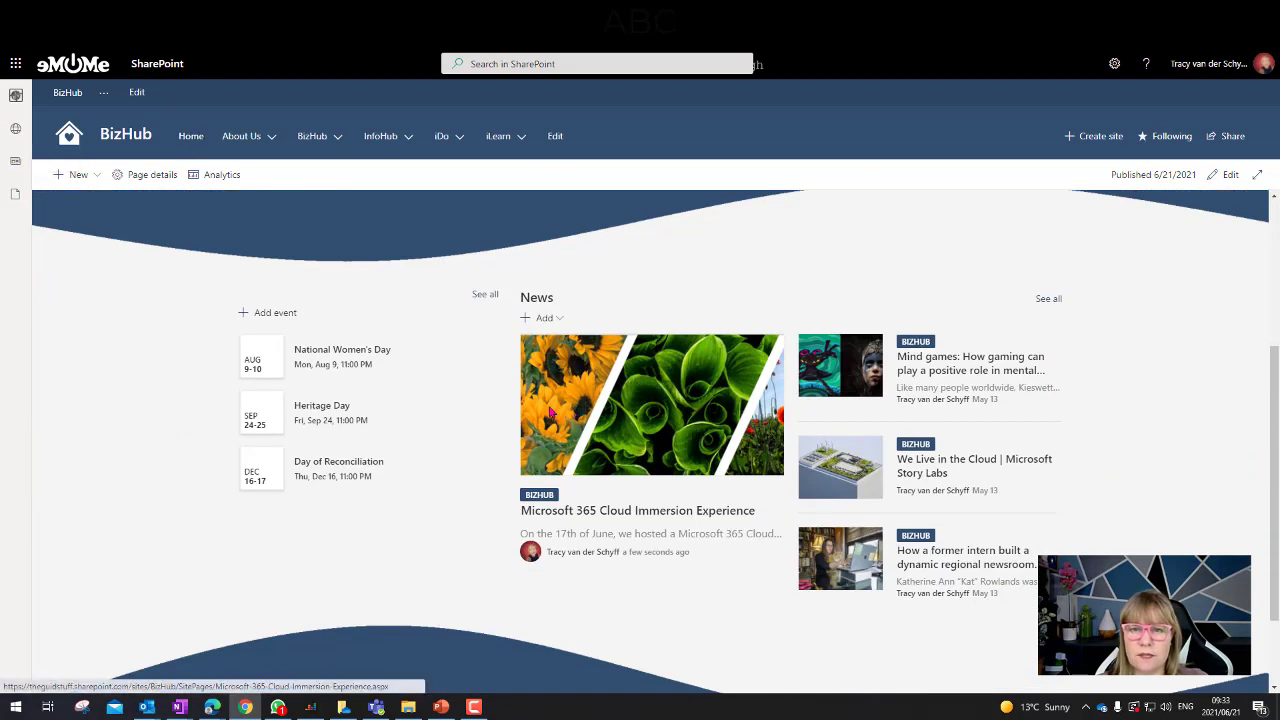
# Open the posted Microsoft 365 Cloud Immersion Experience article from the News section and advance its embedded Sway by one slide.
pyautogui.click(518, 411)
pyautogui.scroll(-3, 110, 430)
pyautogui.scroll(-4, 107, 476)
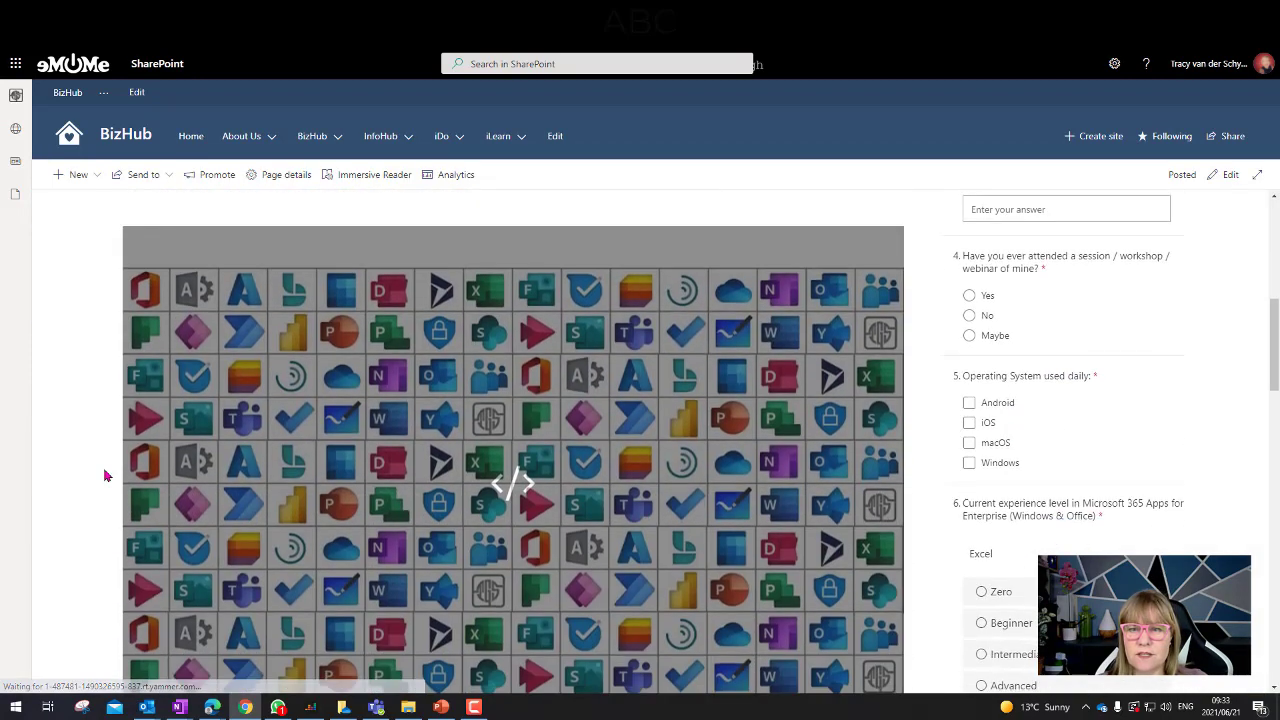
pyautogui.click(830, 478)
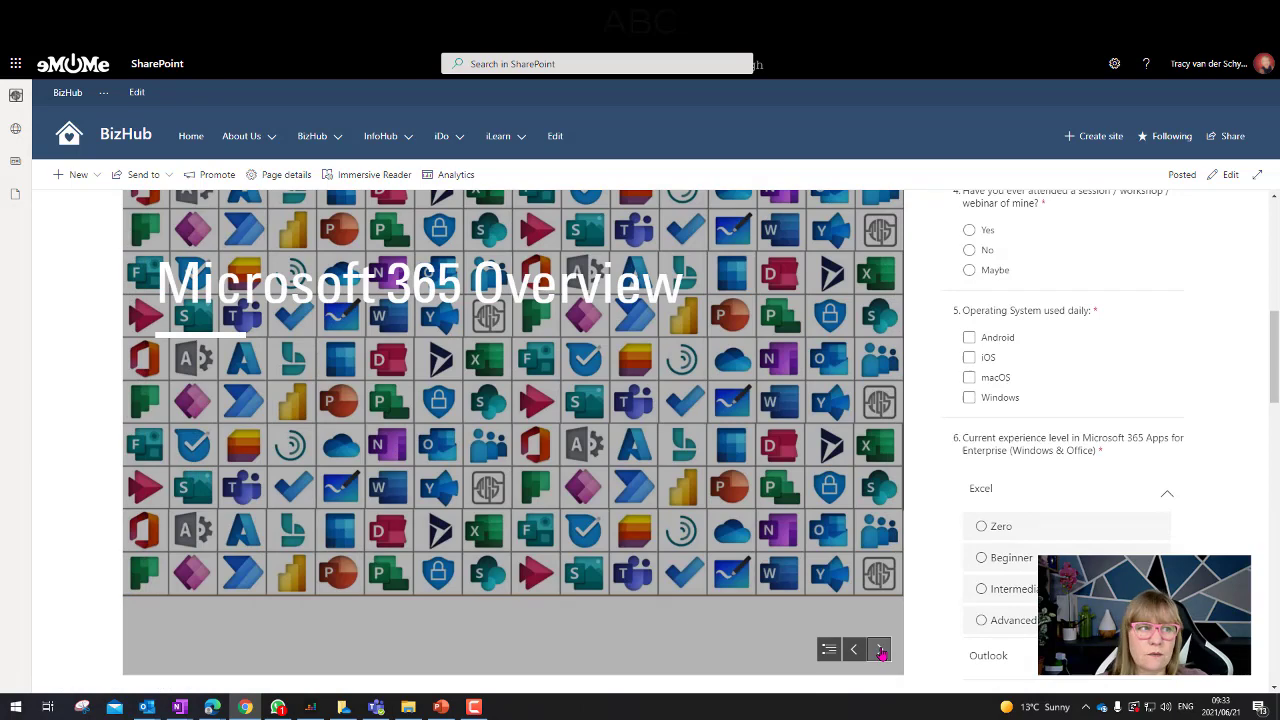
pyautogui.click(880, 650)
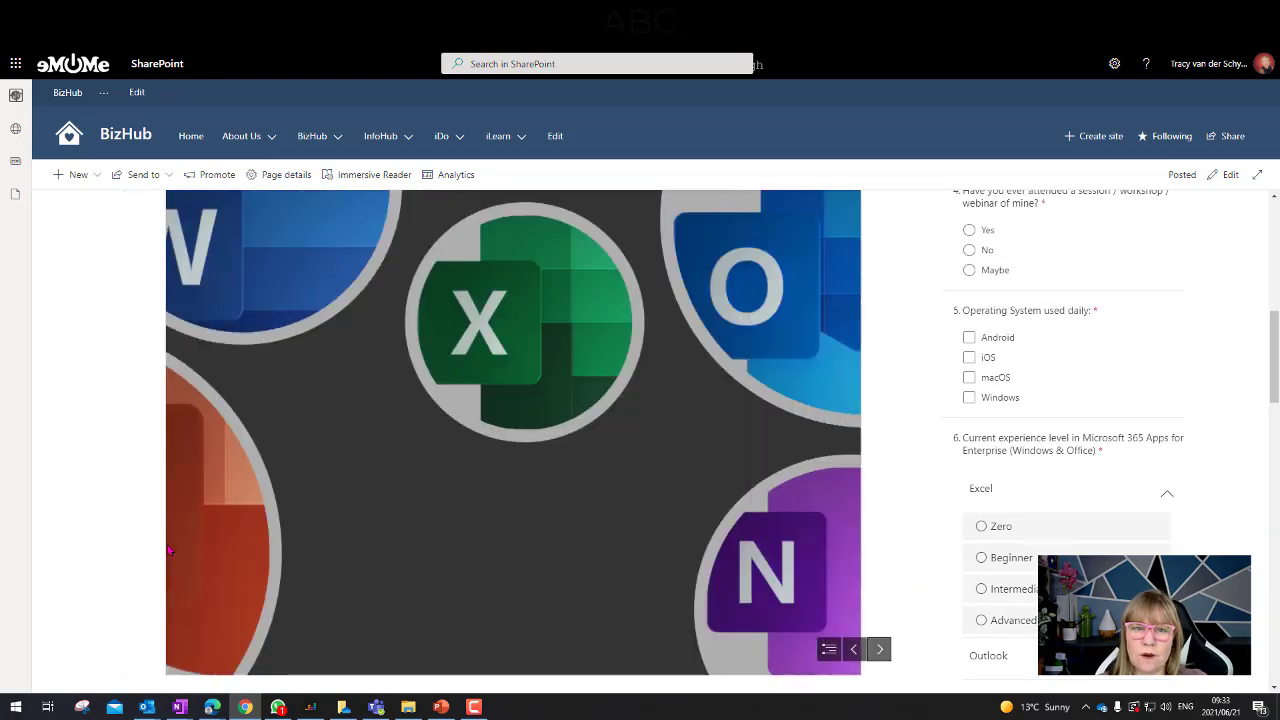
# Review the published post's video, map, image, Twitter and Conversations columns down to the embedded PDF.
pyautogui.scroll(-3, 955, 272)
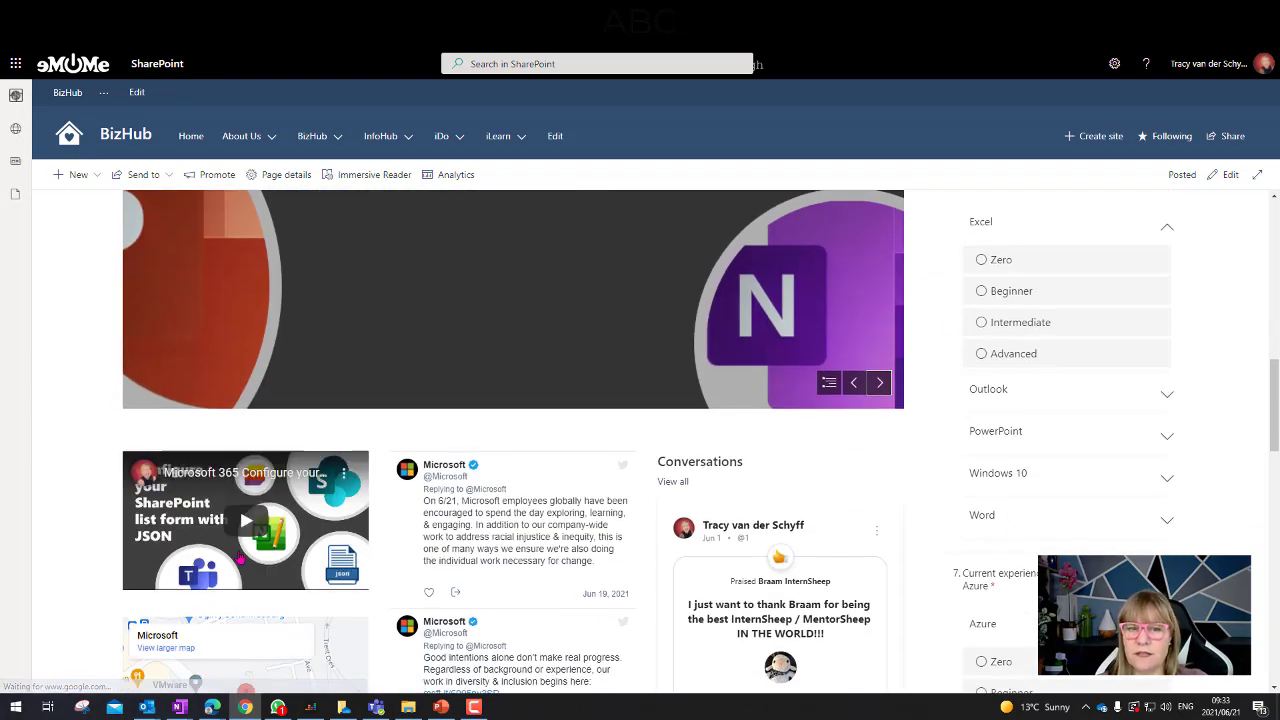
pyautogui.scroll(-2, 250, 530)
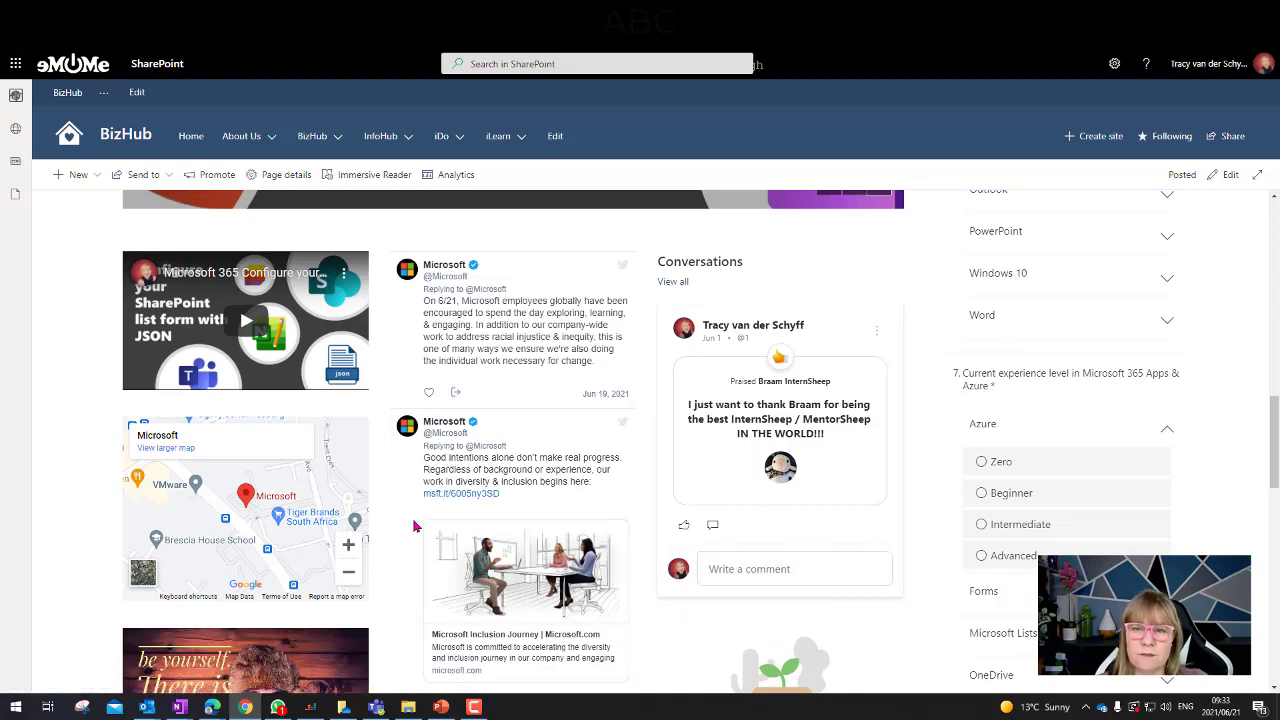
pyautogui.scroll(-3, 260, 657)
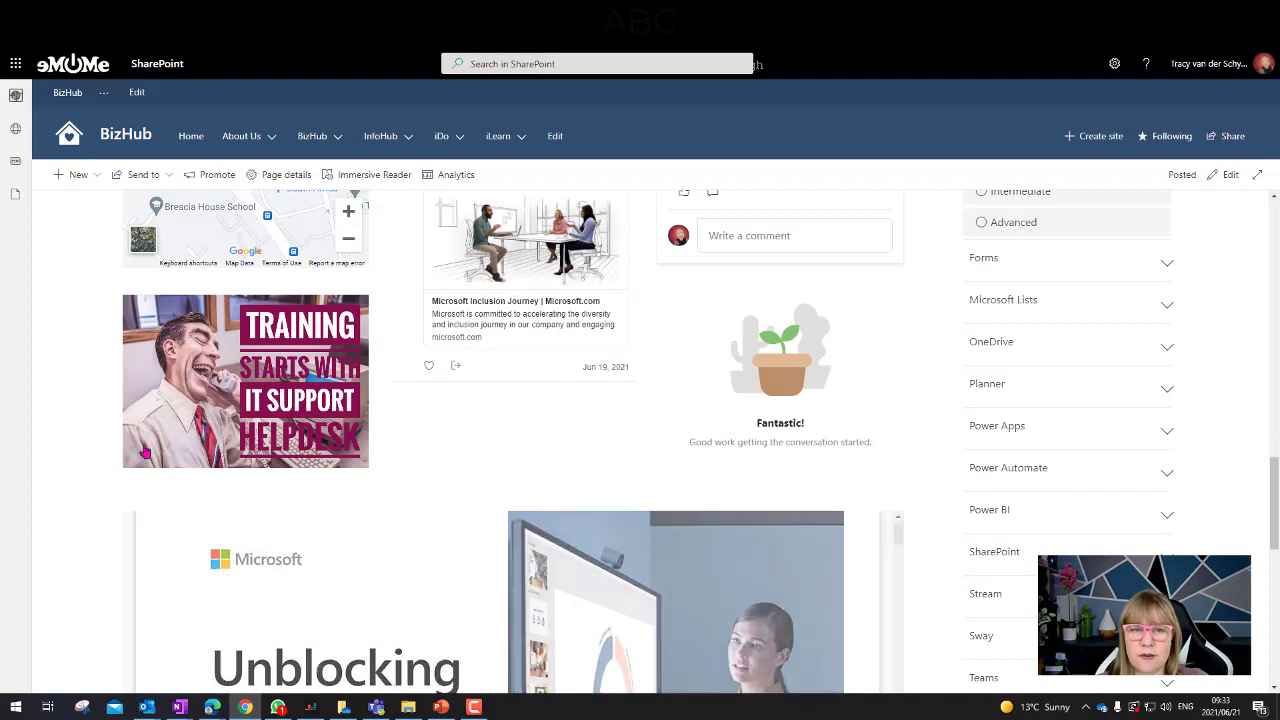
pyautogui.scroll(-4, 100, 495)
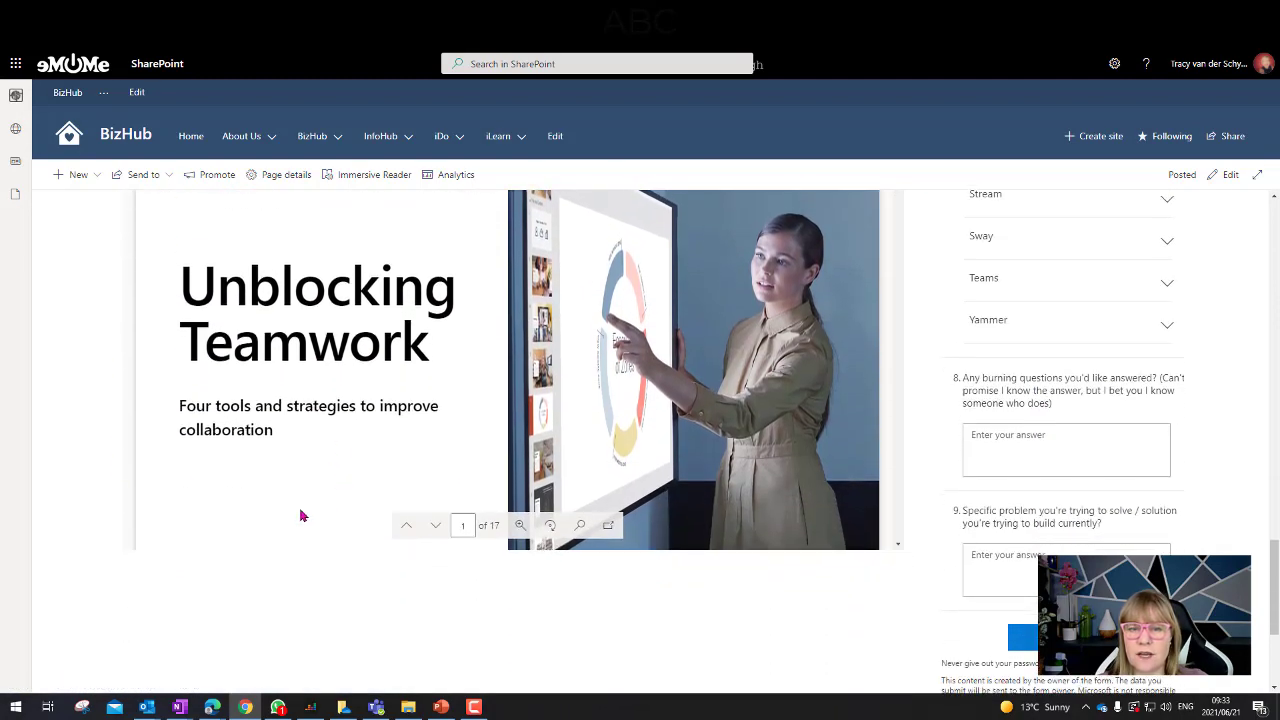
# Page through the embedded Unblocking Teamwork PDF from its cover to page 4.
pyautogui.scroll(1, 300, 515)
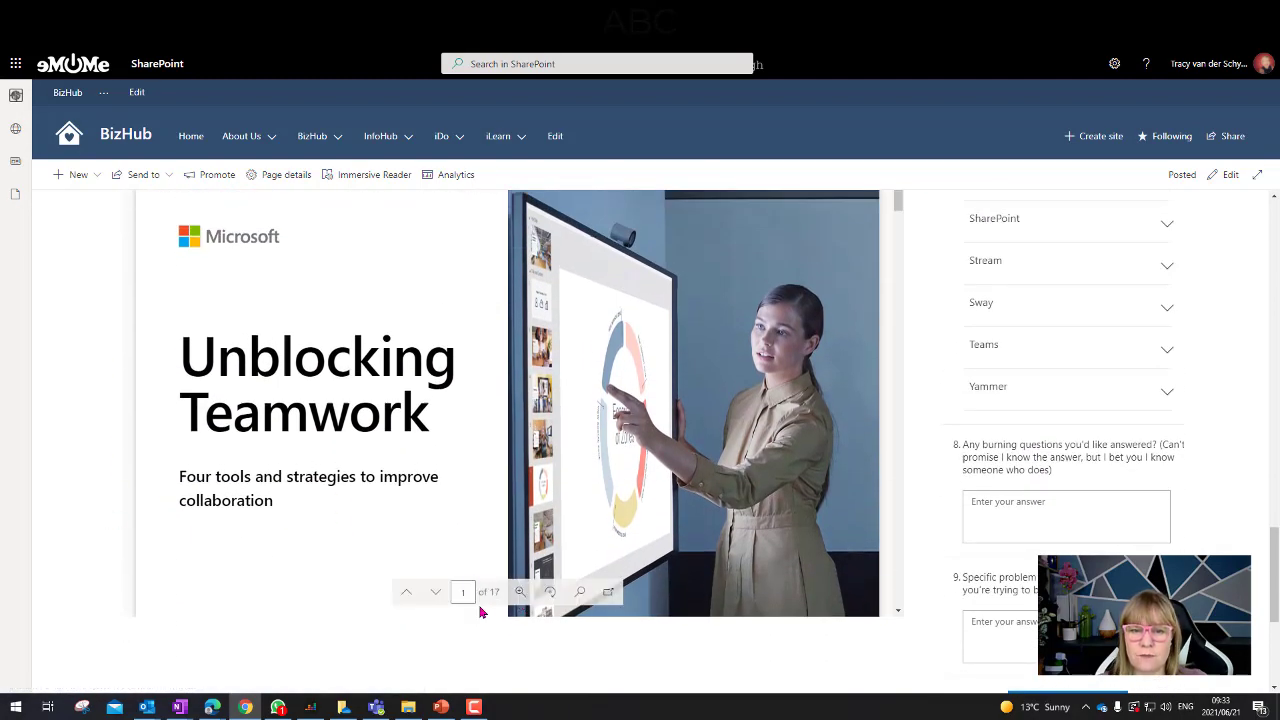
pyautogui.click(440, 598)
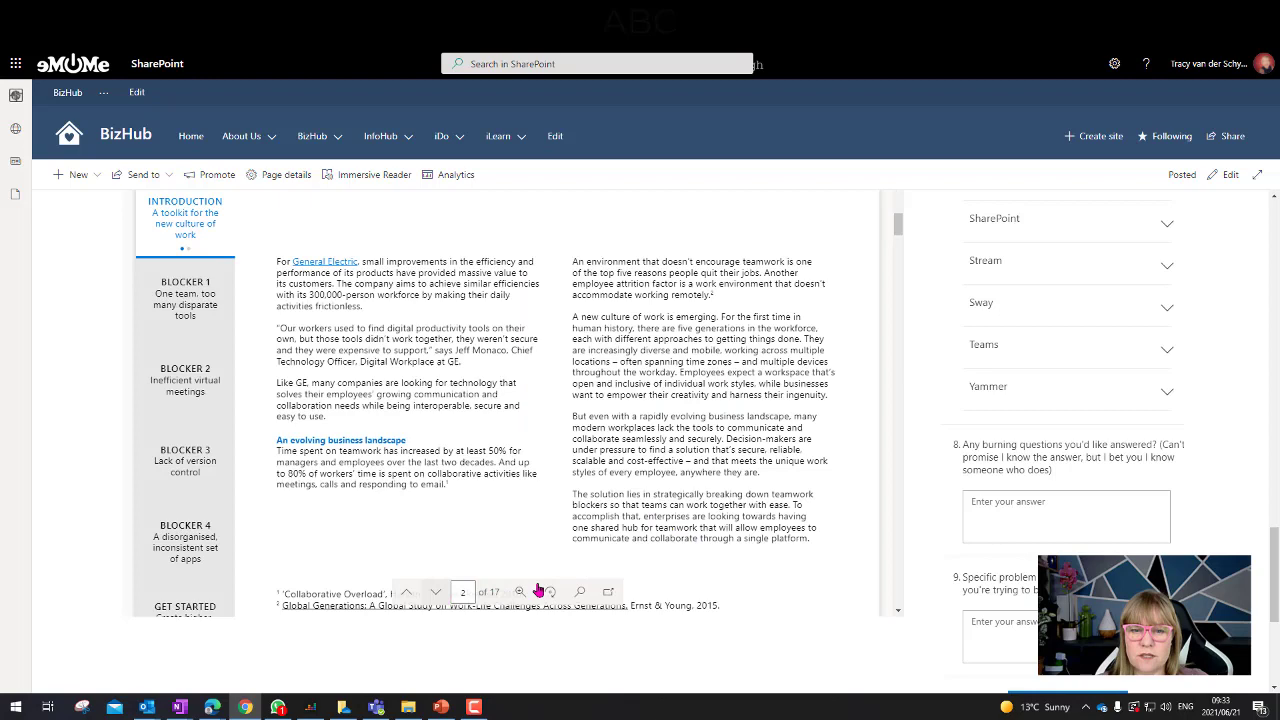
pyautogui.click(438, 596)
pyautogui.click(438, 596)
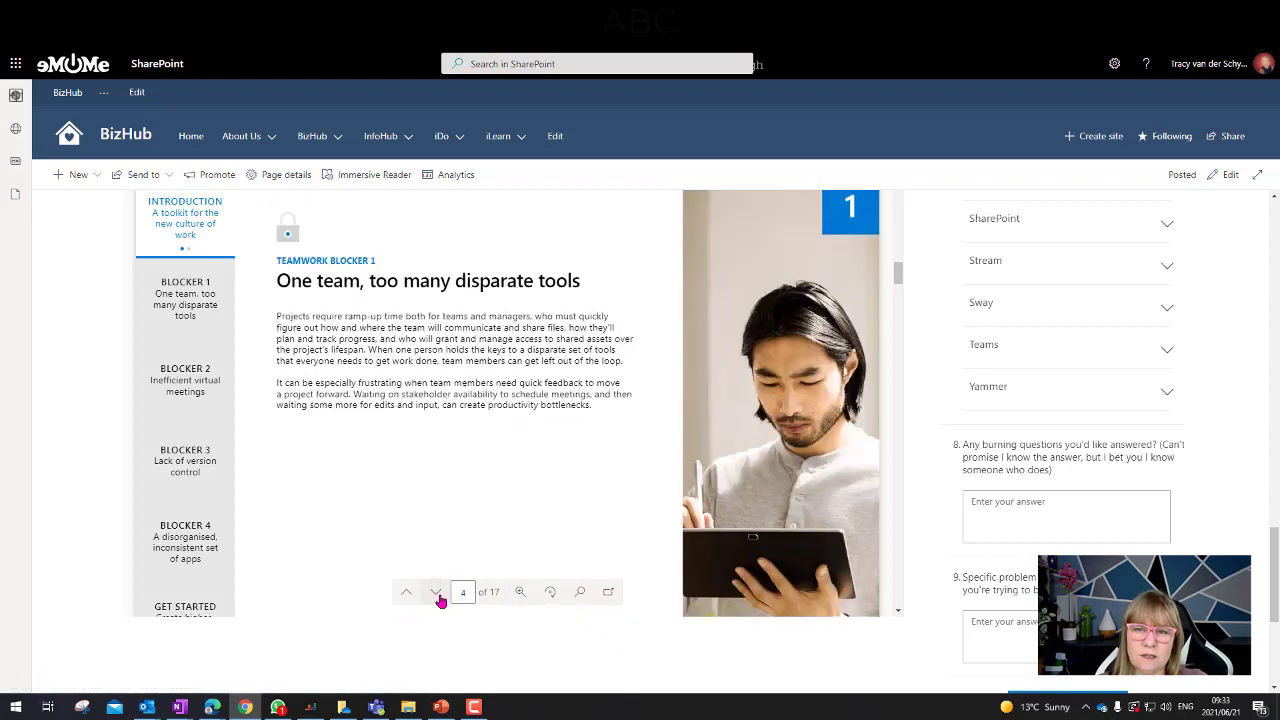
# Advance the embedded Unblocking Teamwork PDF to page 7 and return to the post's title banner.
pyautogui.click(438, 596)
pyautogui.click(438, 596)
pyautogui.click(438, 596)
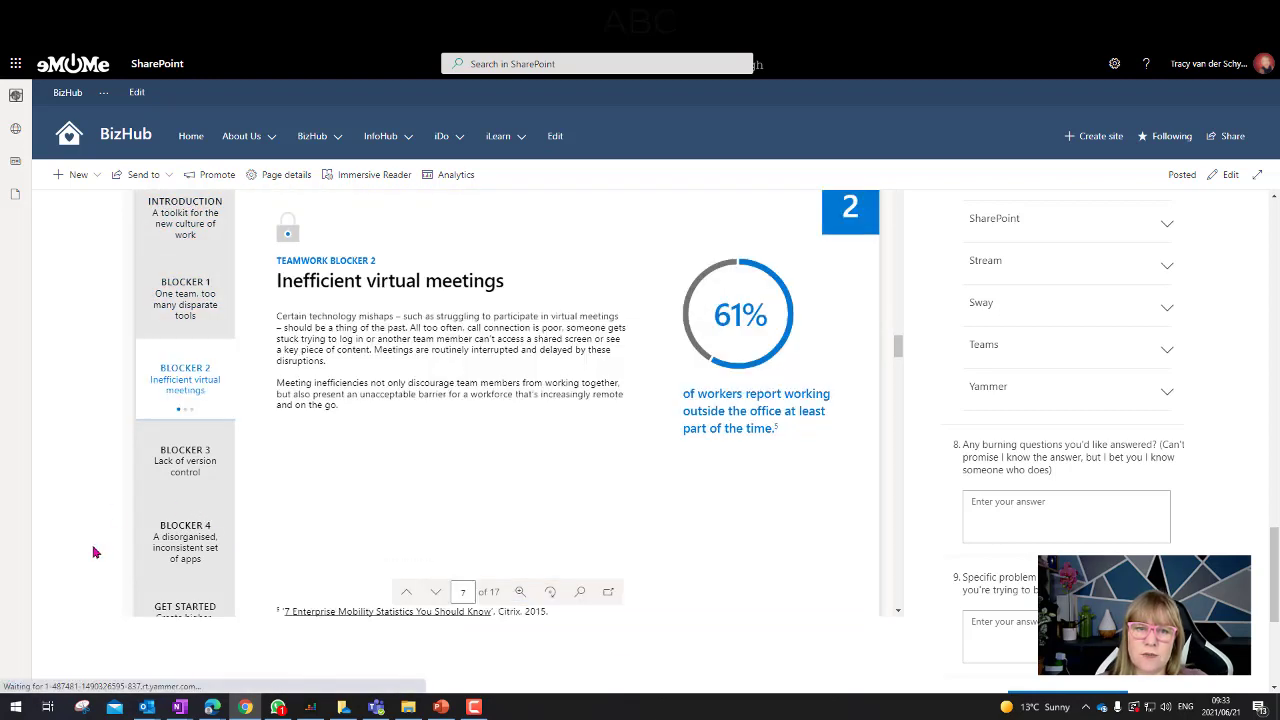
pyautogui.scroll(2, 93, 552)
pyautogui.scroll(1, 93, 552)
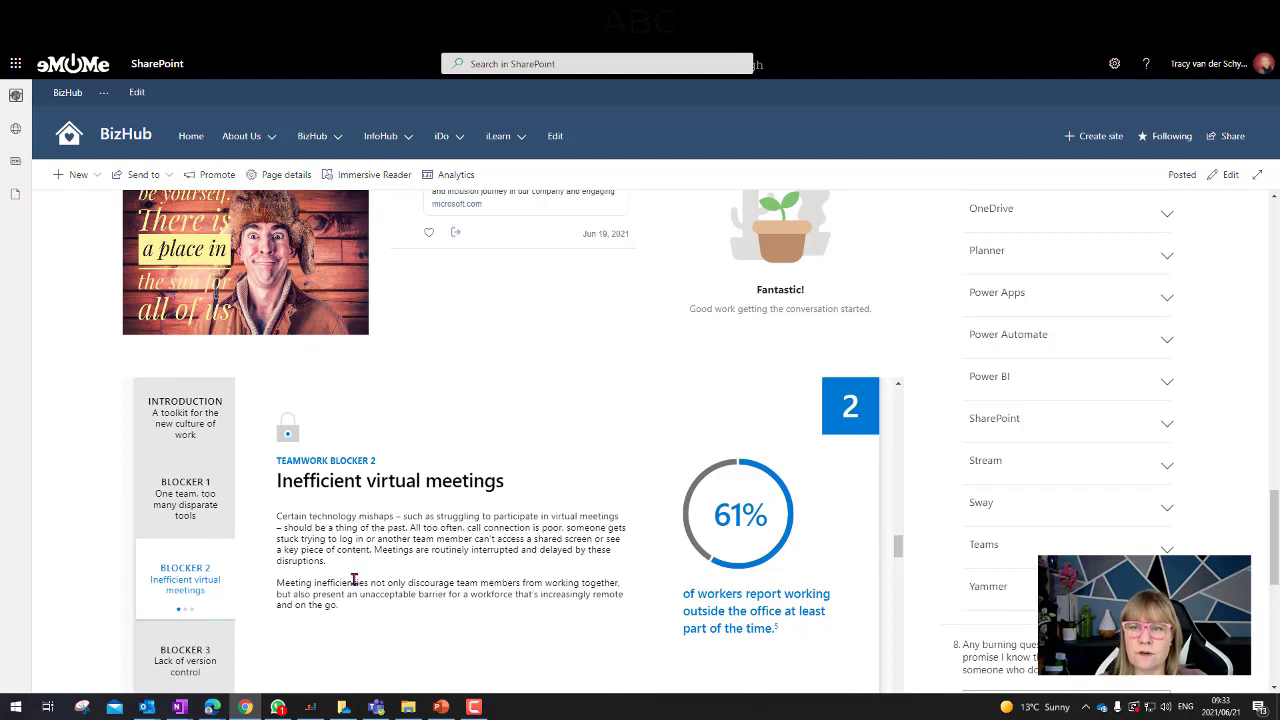
pyautogui.scroll(3, 320, 610)
pyautogui.scroll(20, 97, 549)
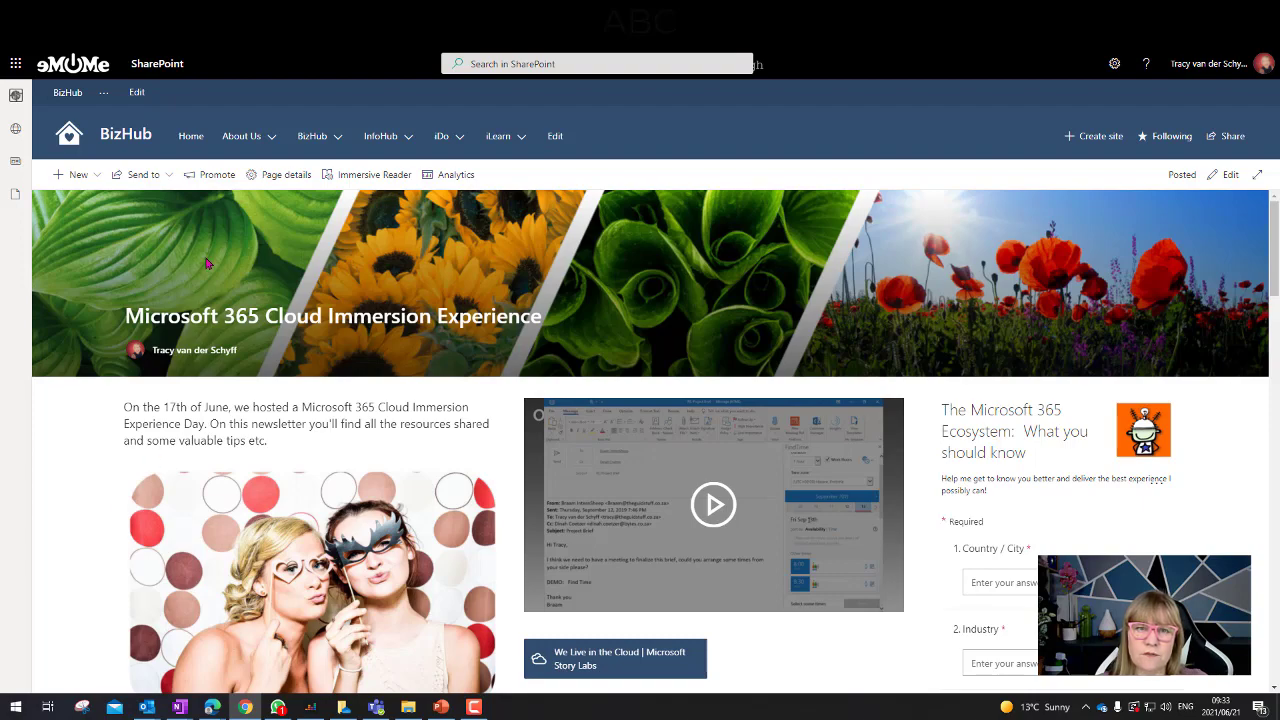
# Start sending the news post by email from its promotion options and address it to the first Human Resources group.
pyautogui.click(214, 174)
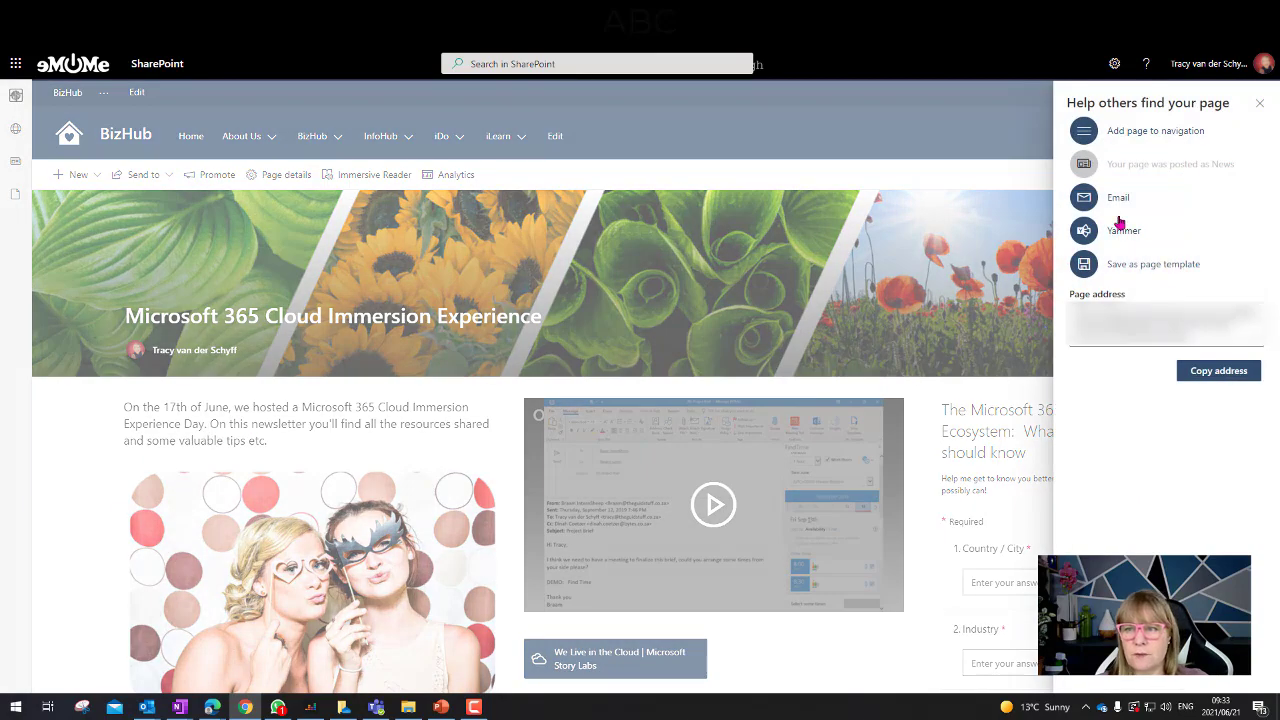
pyautogui.click(1118, 200)
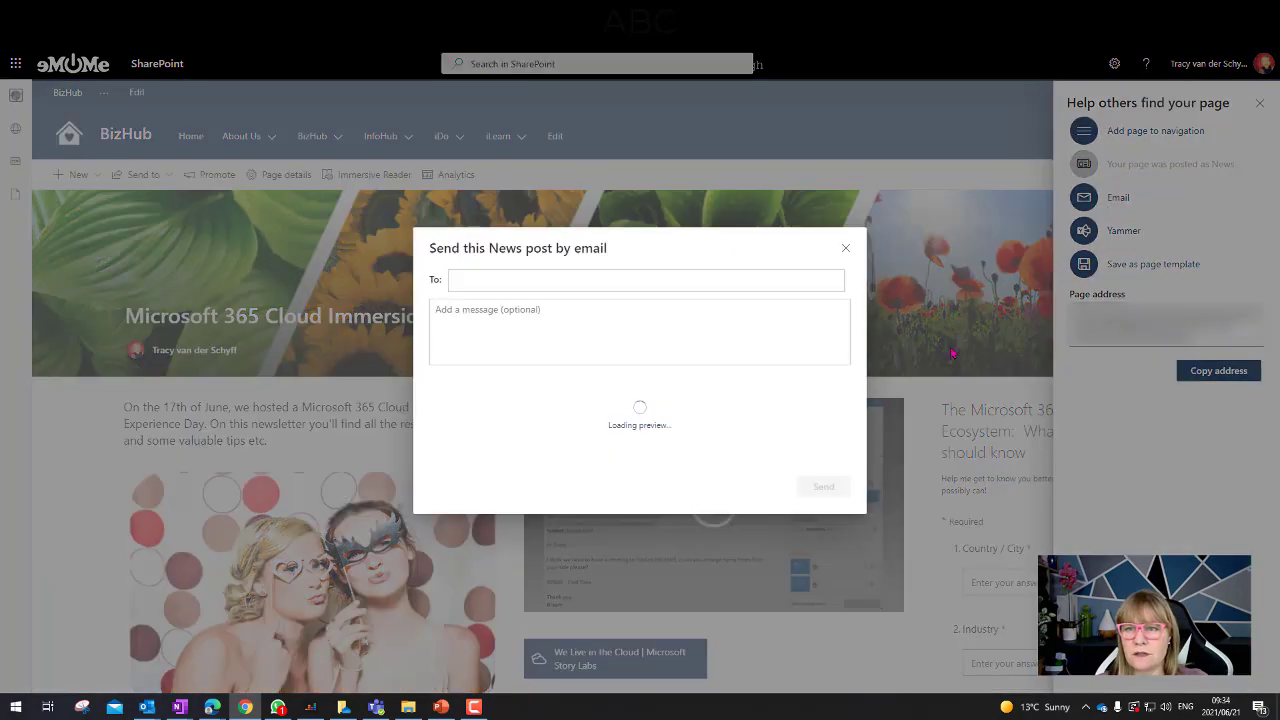
pyautogui.click(512, 269)
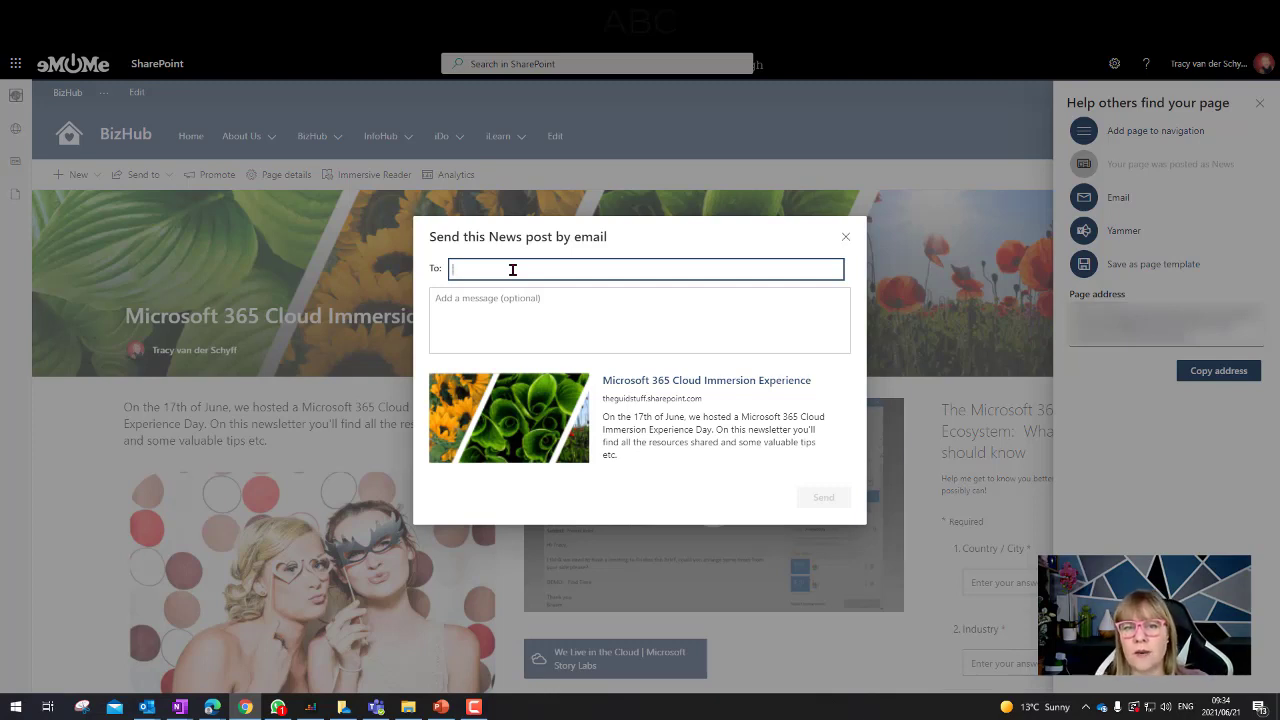
pyautogui.click(486, 310)
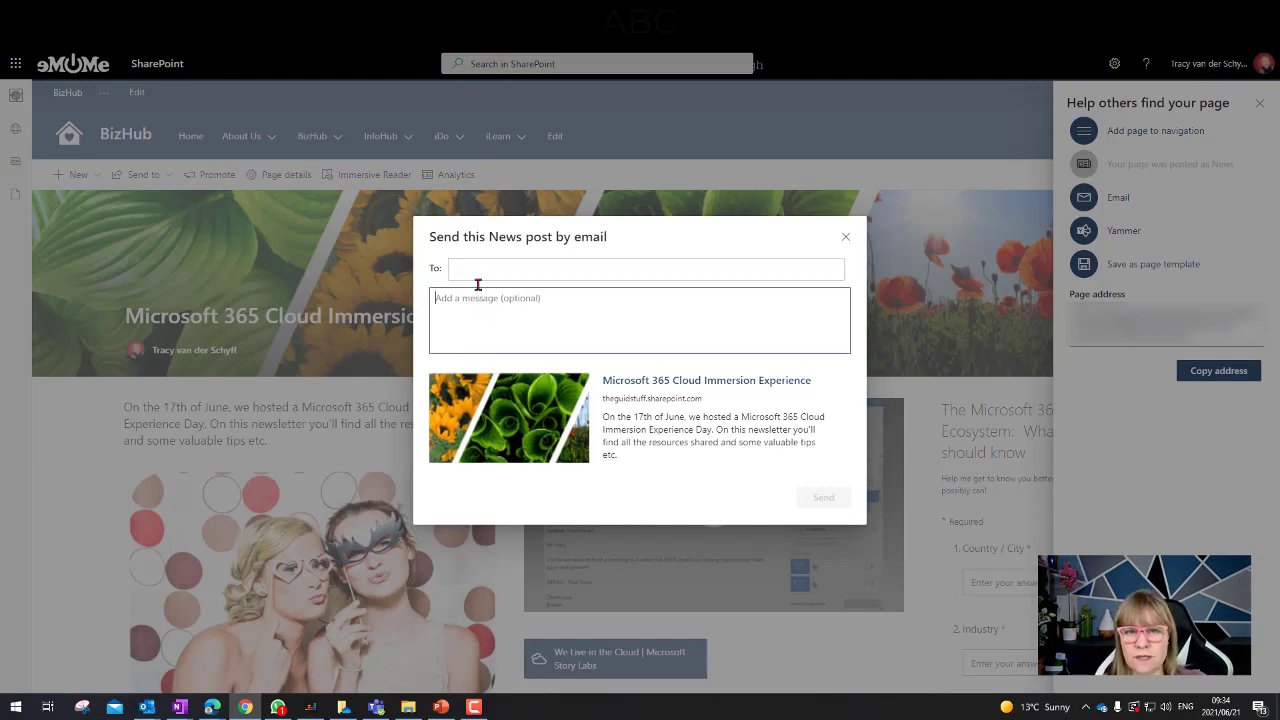
pyautogui.click(472, 271)
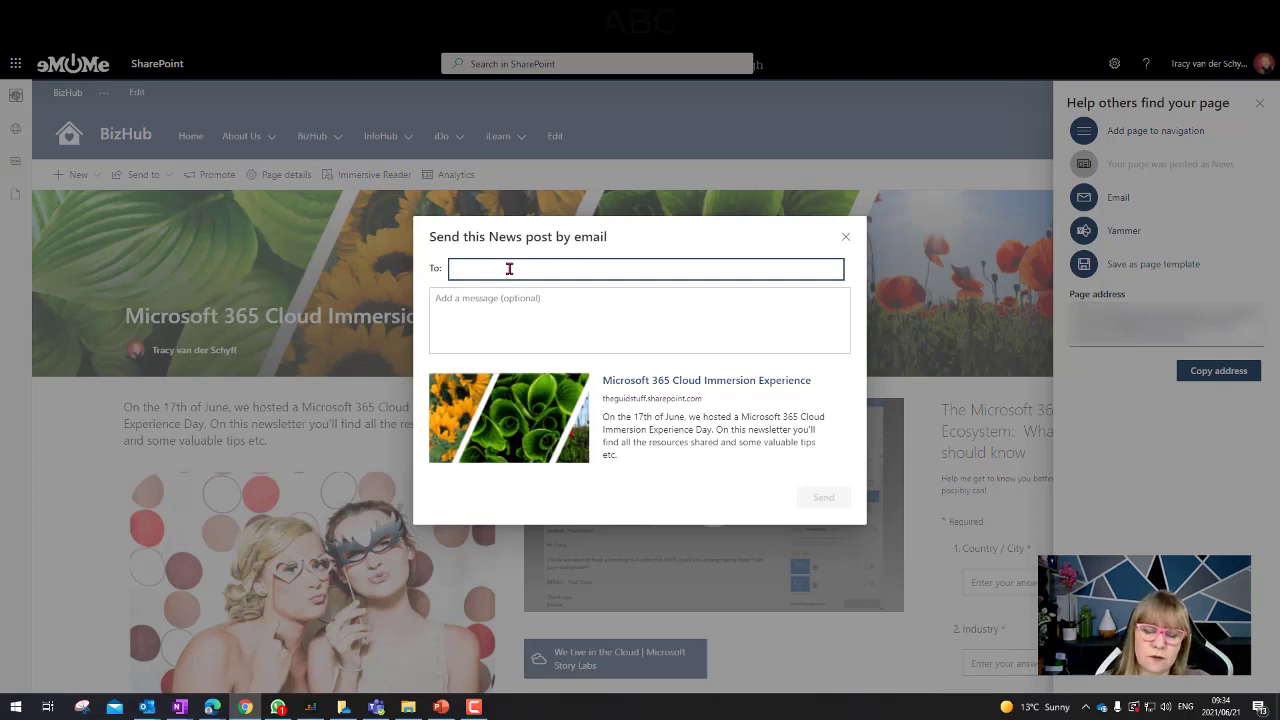
pyautogui.write('human')
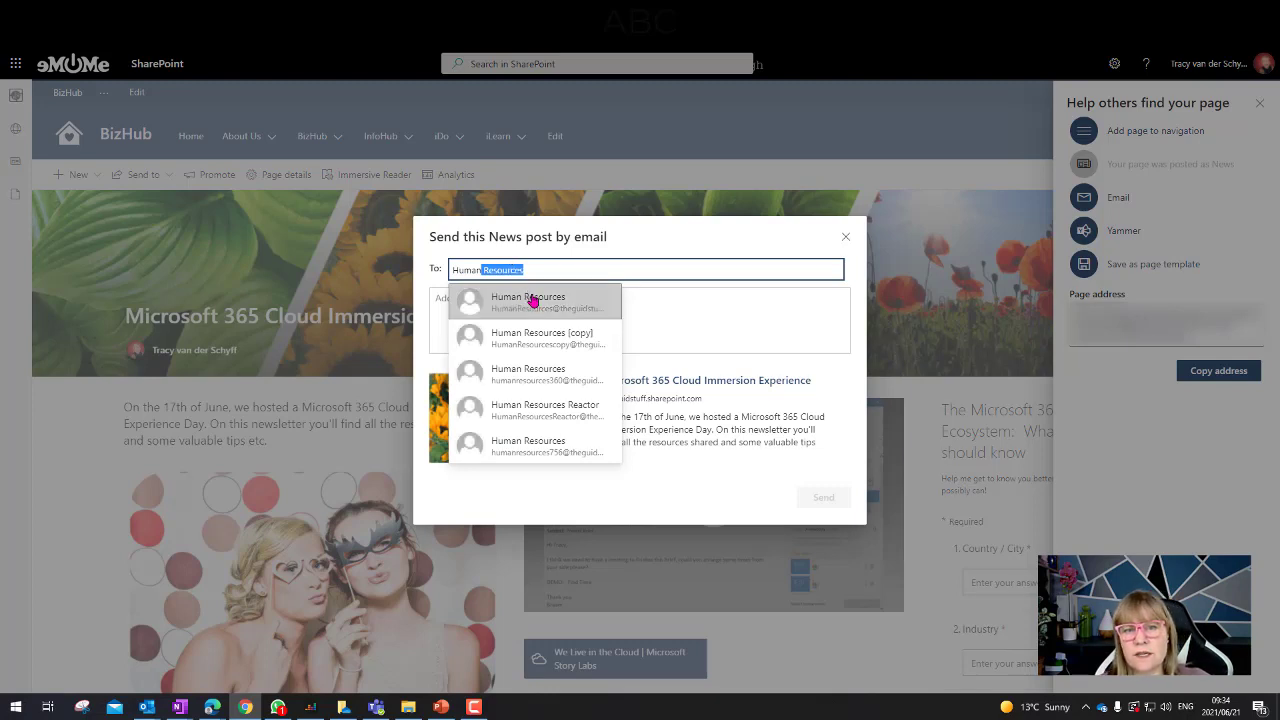
pyautogui.click(646, 271)
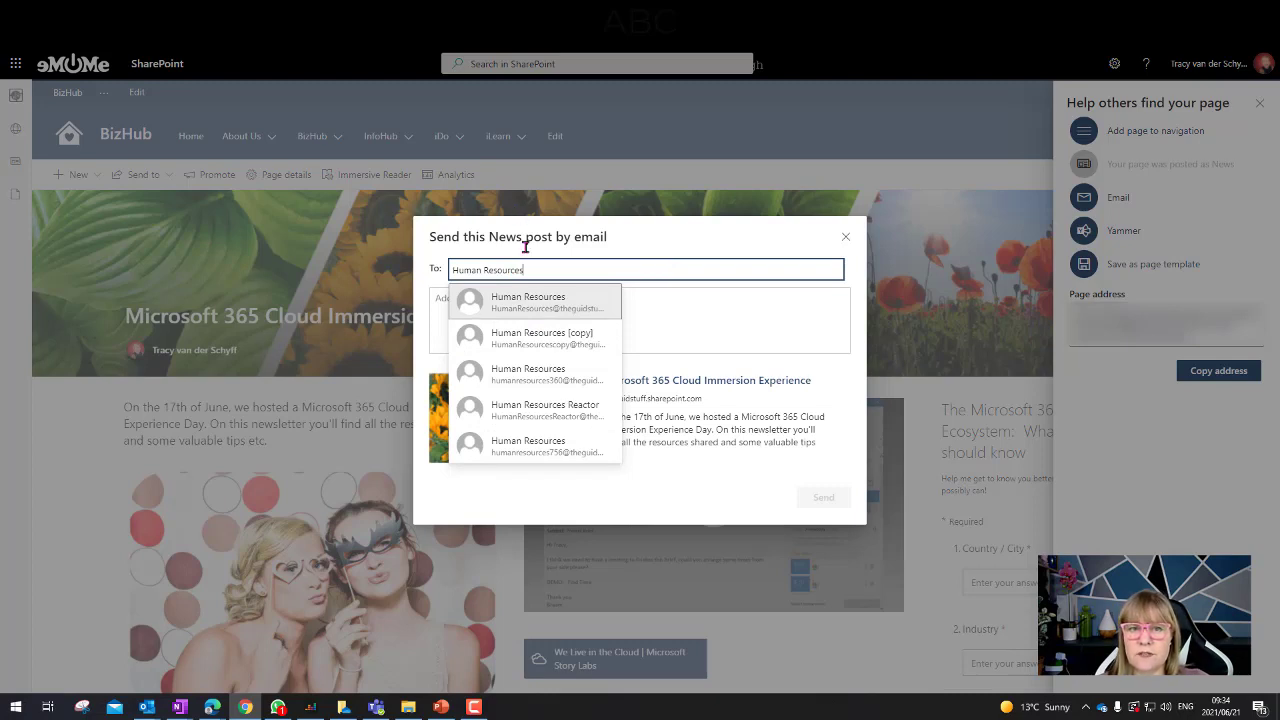
pyautogui.click(571, 296)
# Add Ikigai and Ubuntu Members as a second email recipient, then close the email form unsent along with the promotion options.
pyautogui.write('mai')
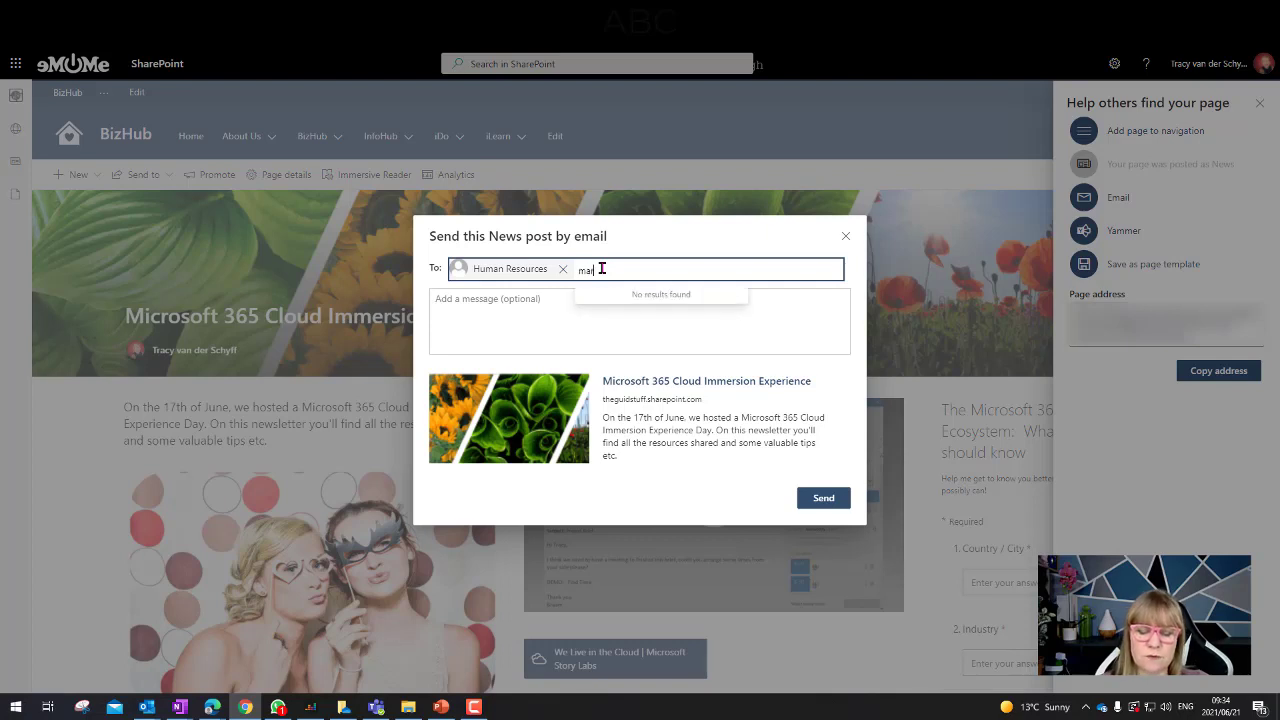
pyautogui.press('BackSpace')
pyautogui.press('BackSpace')
pyautogui.press('BackSpace')
pyautogui.press('BackSpace')
pyautogui.press('BackSpace')
pyautogui.write('Ikigai and Ubuntu Members')
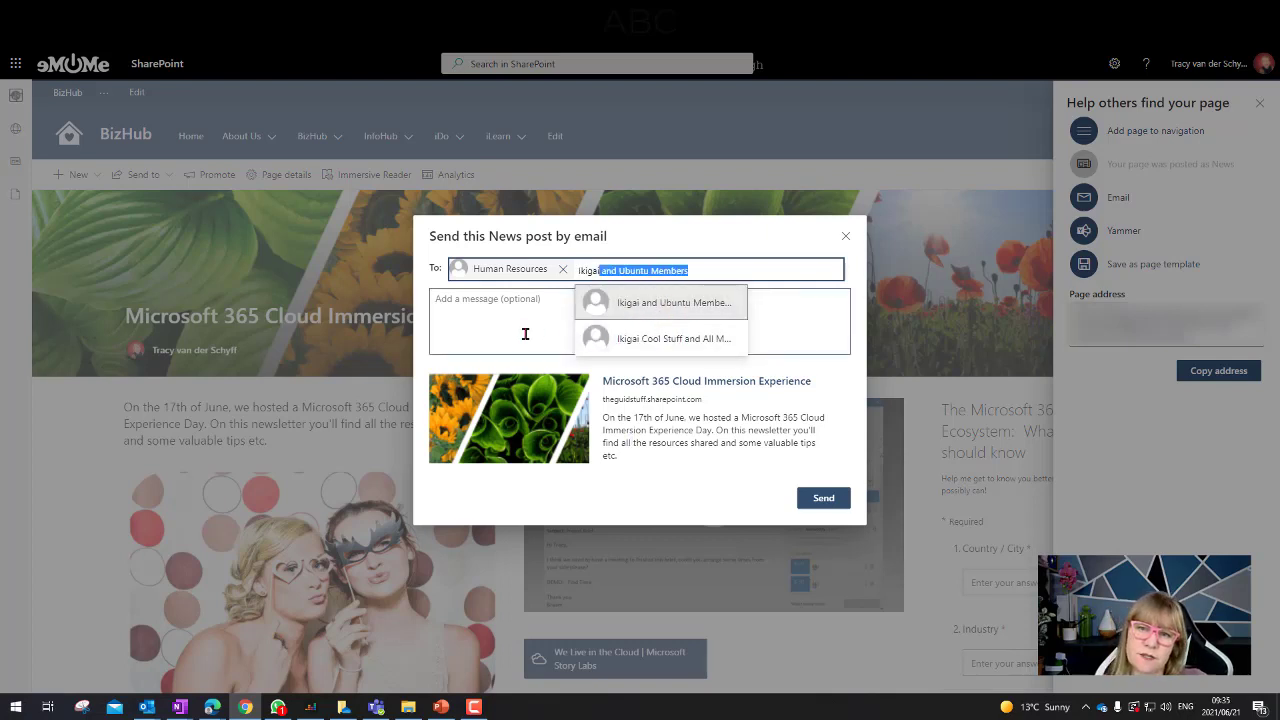
pyautogui.press('Return')
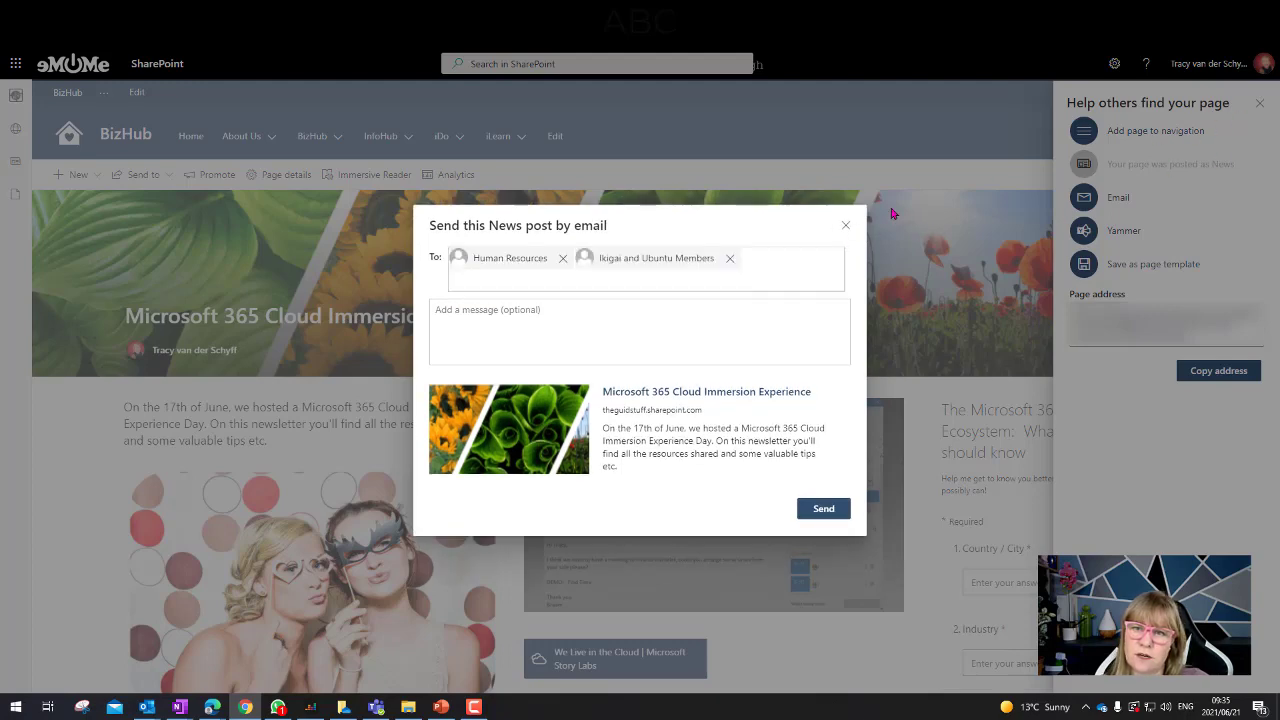
pyautogui.click(846, 228)
pyautogui.click(1259, 103)
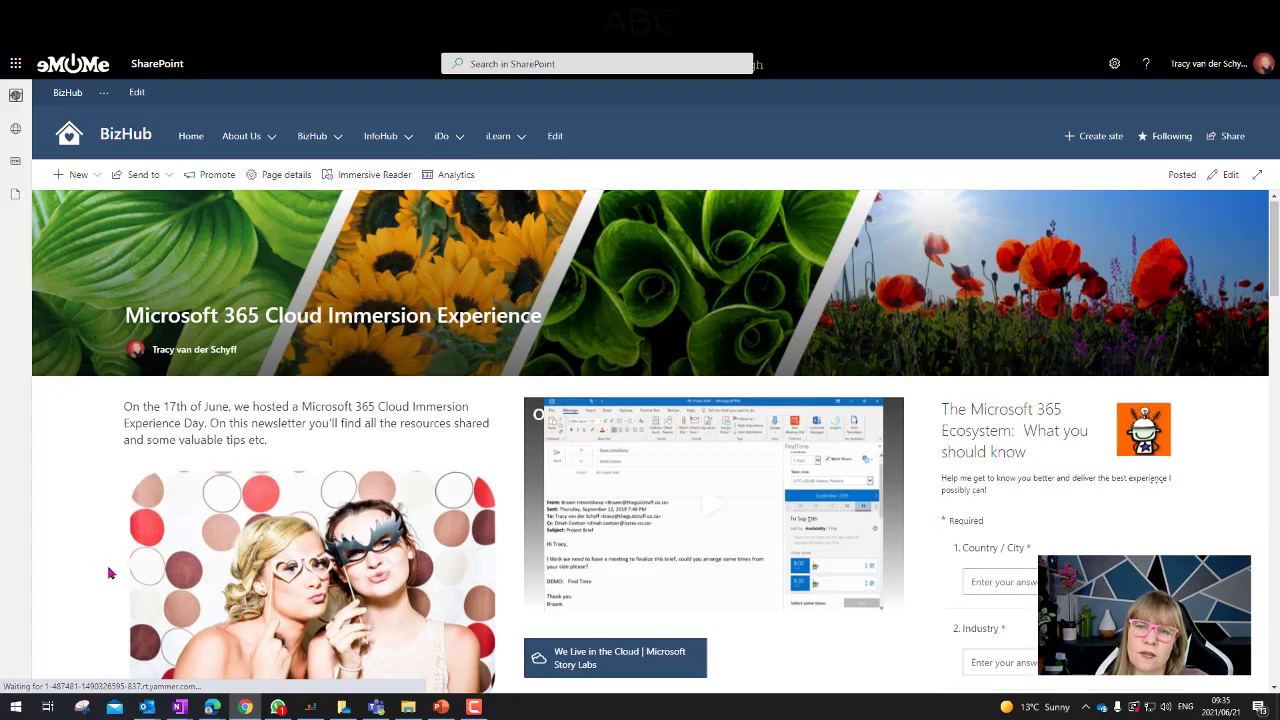
# Review the published post once more down to the embedded PDF and back up to its introduction.
pyautogui.scroll(-3, 105, 569)
pyautogui.scroll(-10, 105, 569)
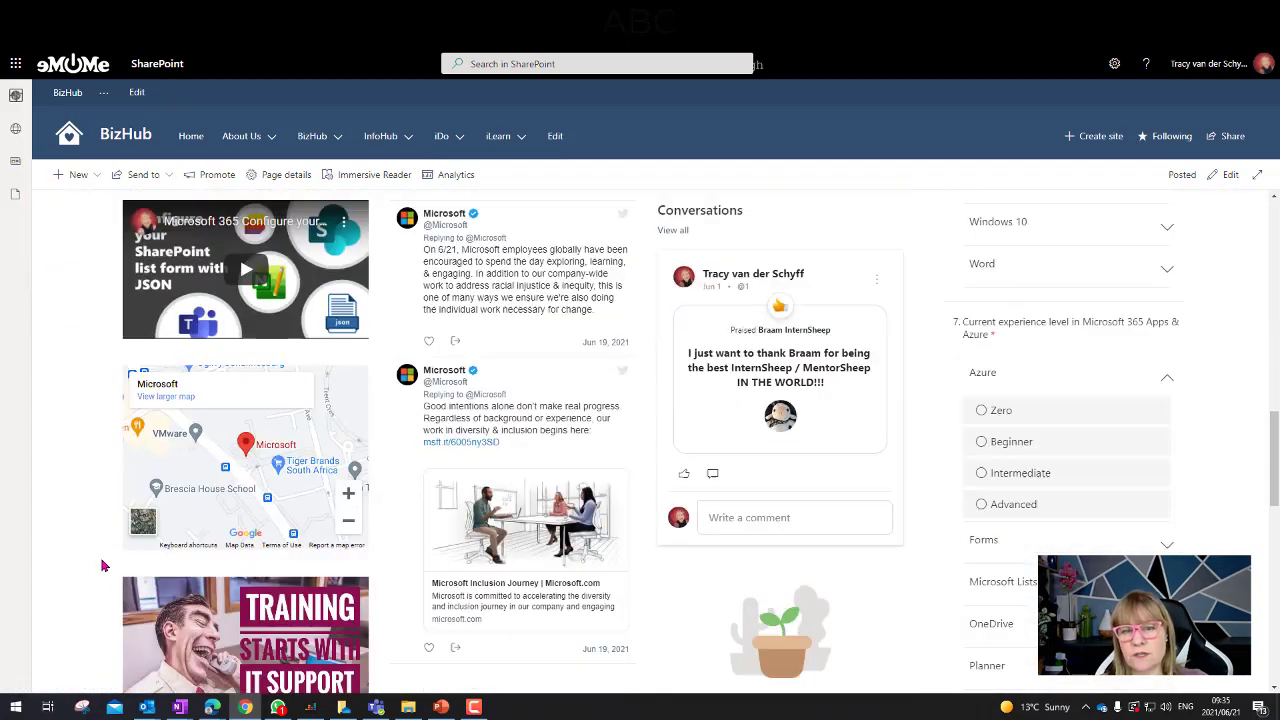
pyautogui.scroll(-4, 101, 566)
pyautogui.scroll(8, 101, 566)
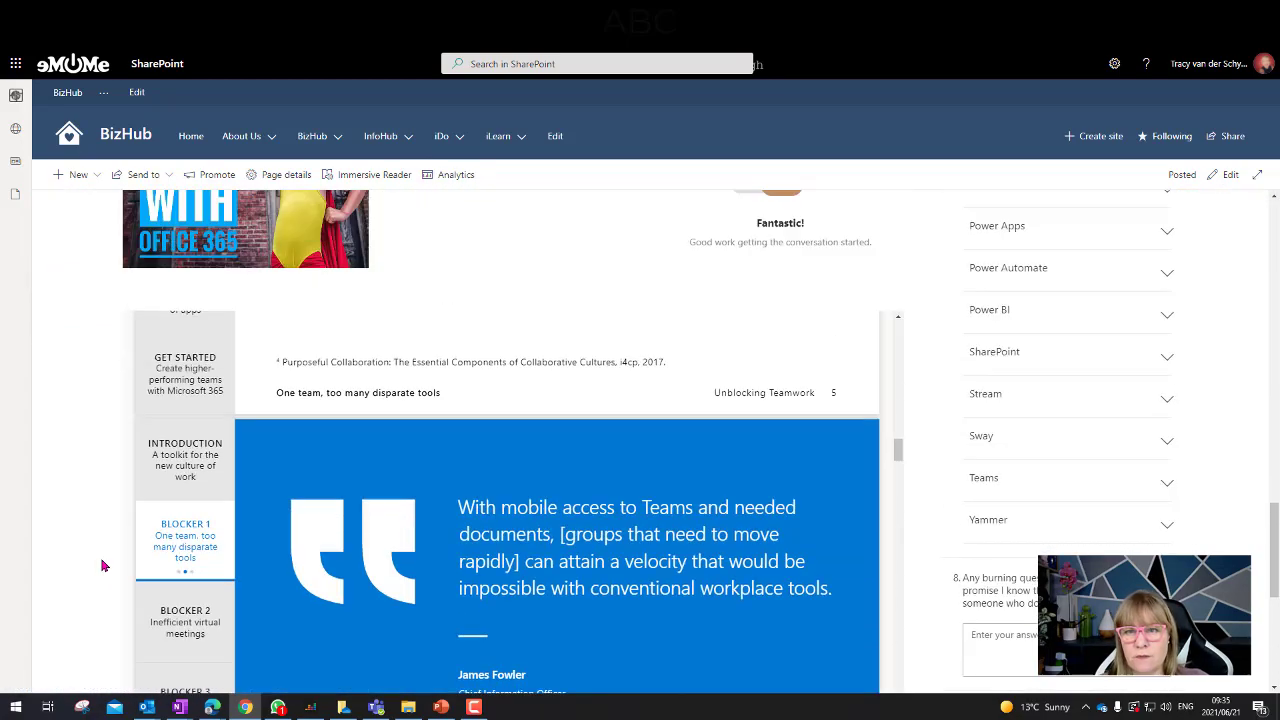
pyautogui.scroll(8, 101, 566)
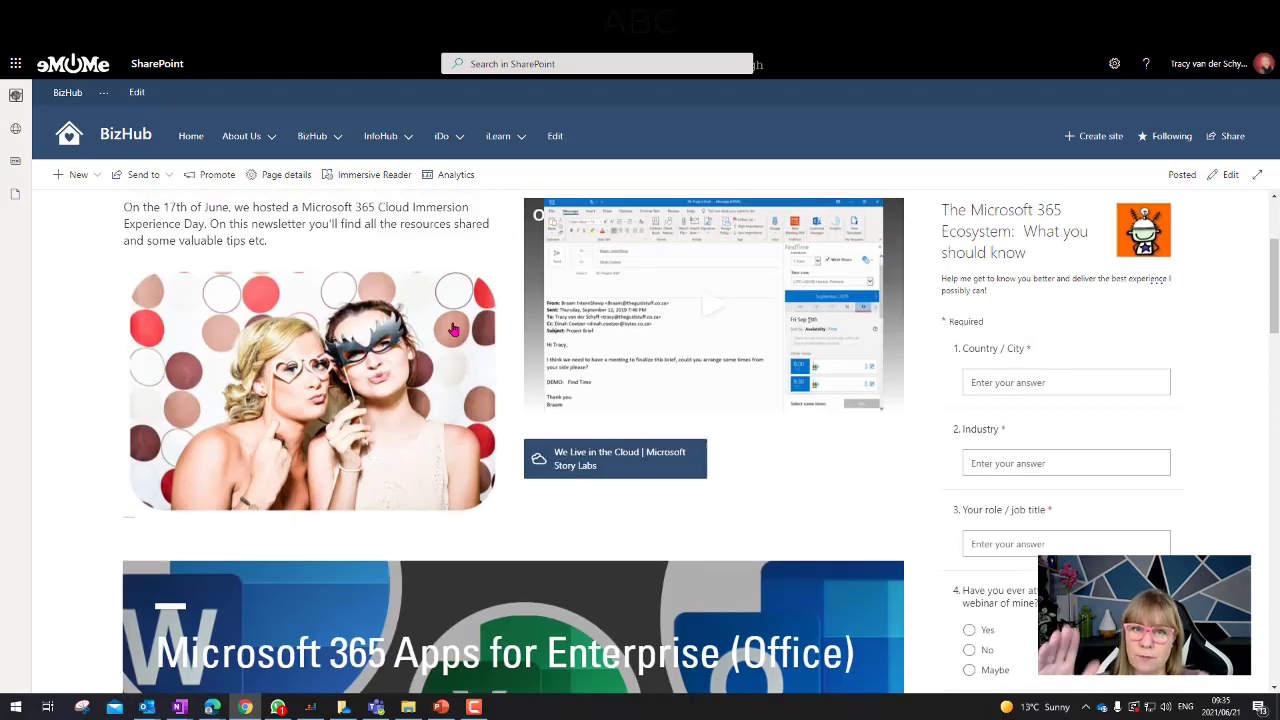